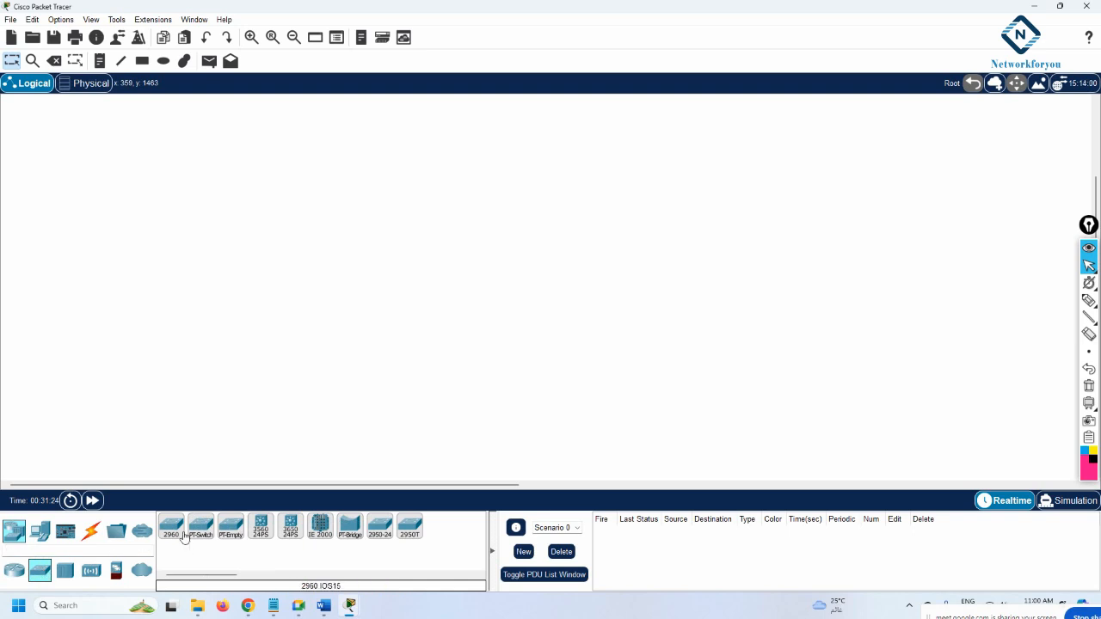
Step: Place a 2960 switch with a 3560-24PS multilayer switch above it, and connect the two with an automatically chosen cable
{"action": "left_click_drag", "start_coordinate": [171, 525], "coordinate": [349, 260]}
{"action": "left_click_drag", "start_coordinate": [261, 525], "coordinate": [349, 155]}
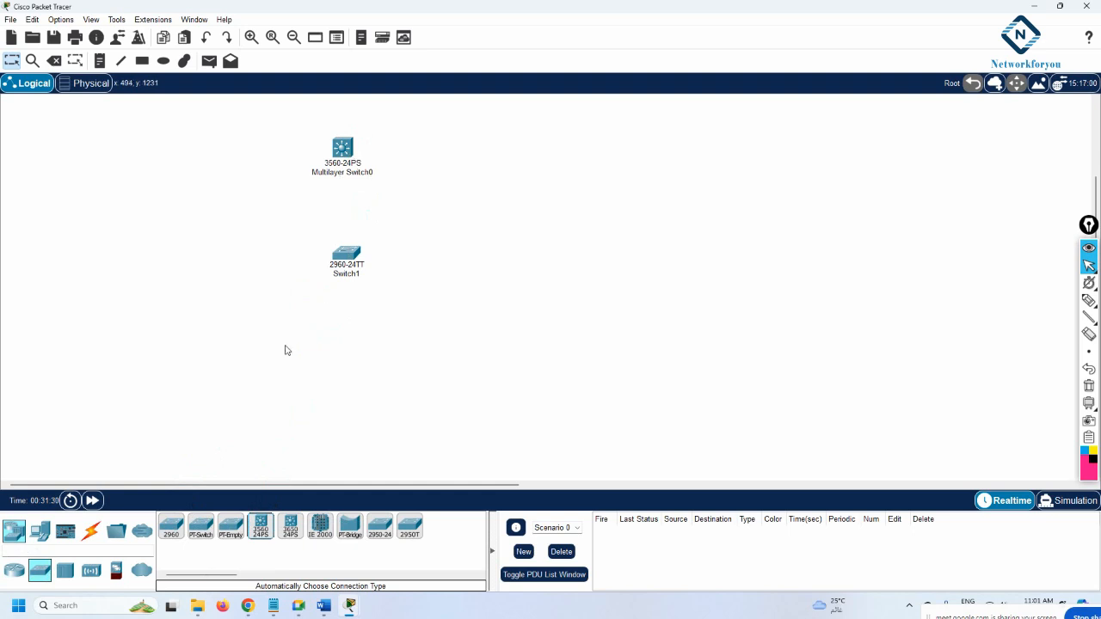
{"action": "left_click", "coordinate": [91, 530]}
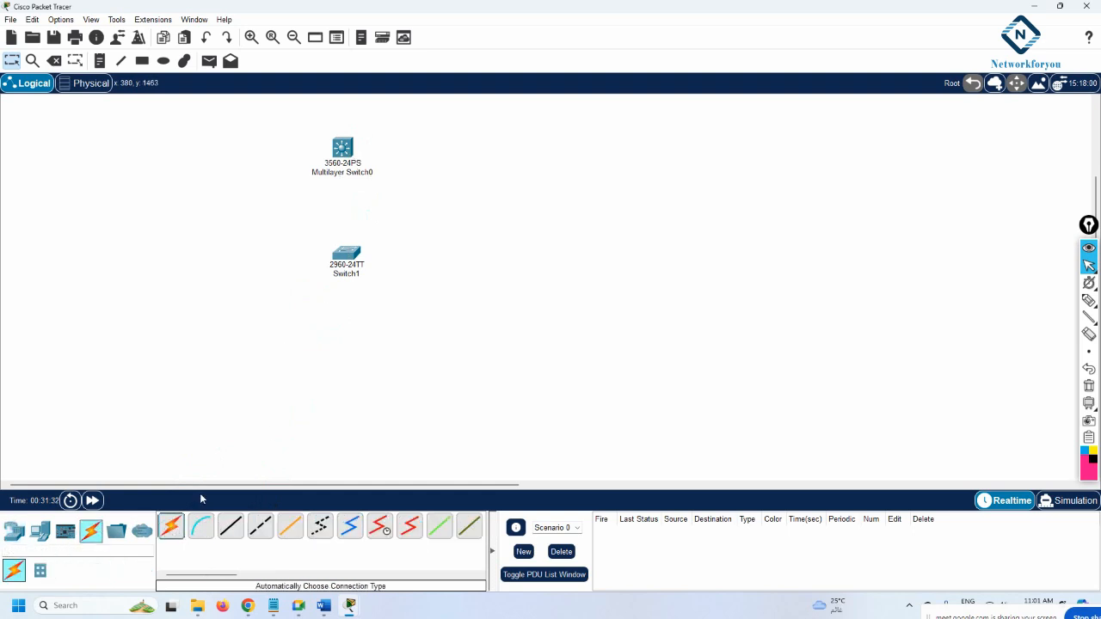
{"action": "left_click", "coordinate": [171, 527]}
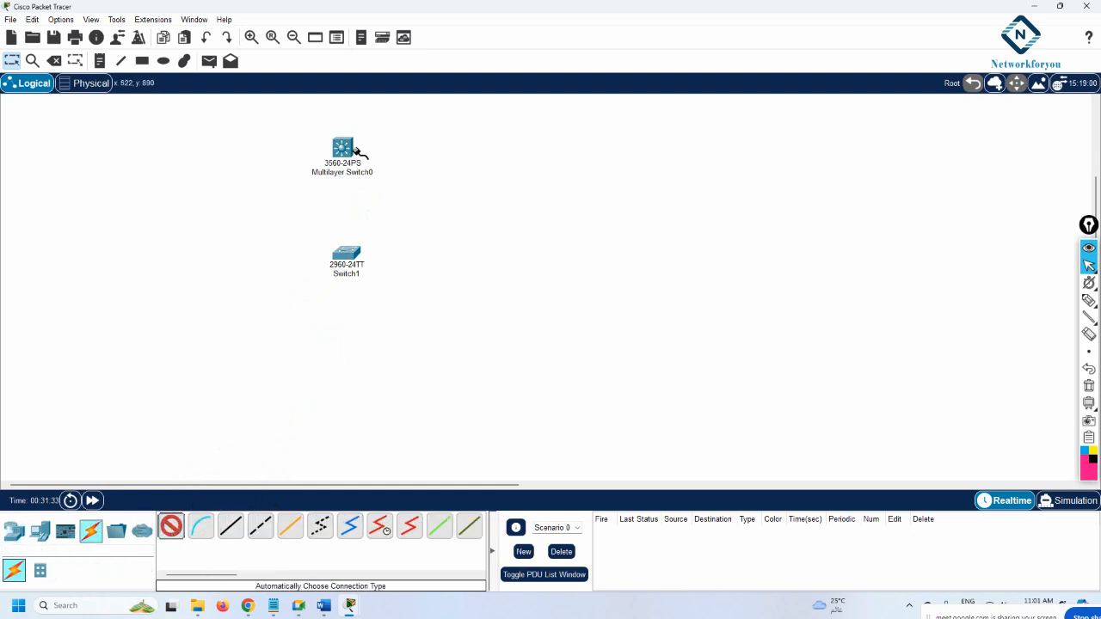
{"action": "left_click", "coordinate": [344, 148]}
{"action": "left_click", "coordinate": [347, 254]}
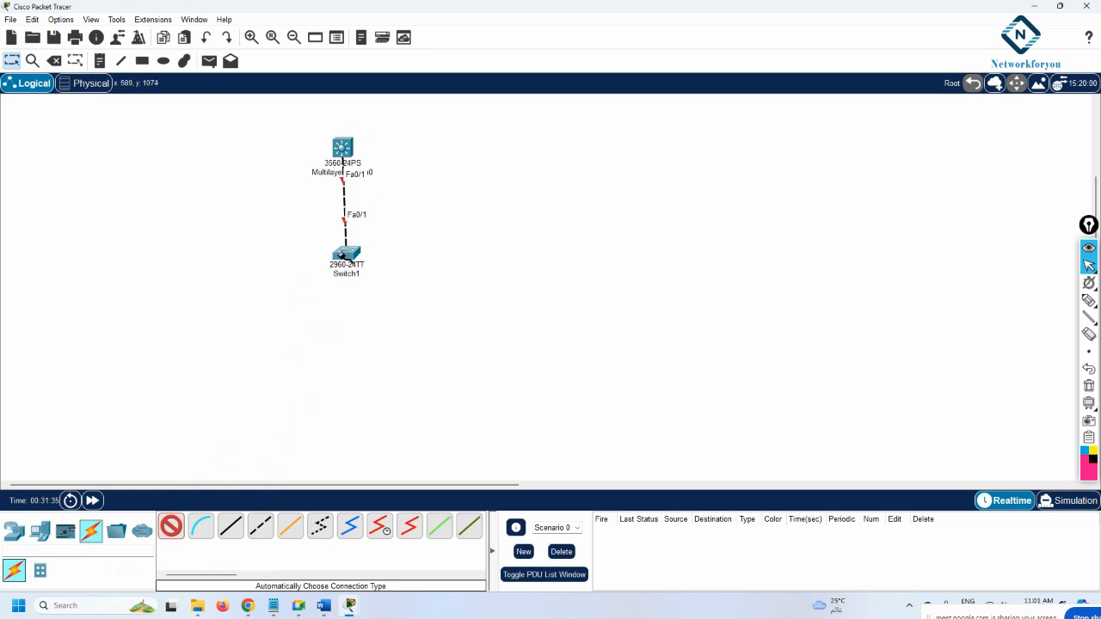
Step: Place six PCs in a row below the 2960 switch, grouped as three pairs
{"action": "left_click", "coordinate": [40, 530]}
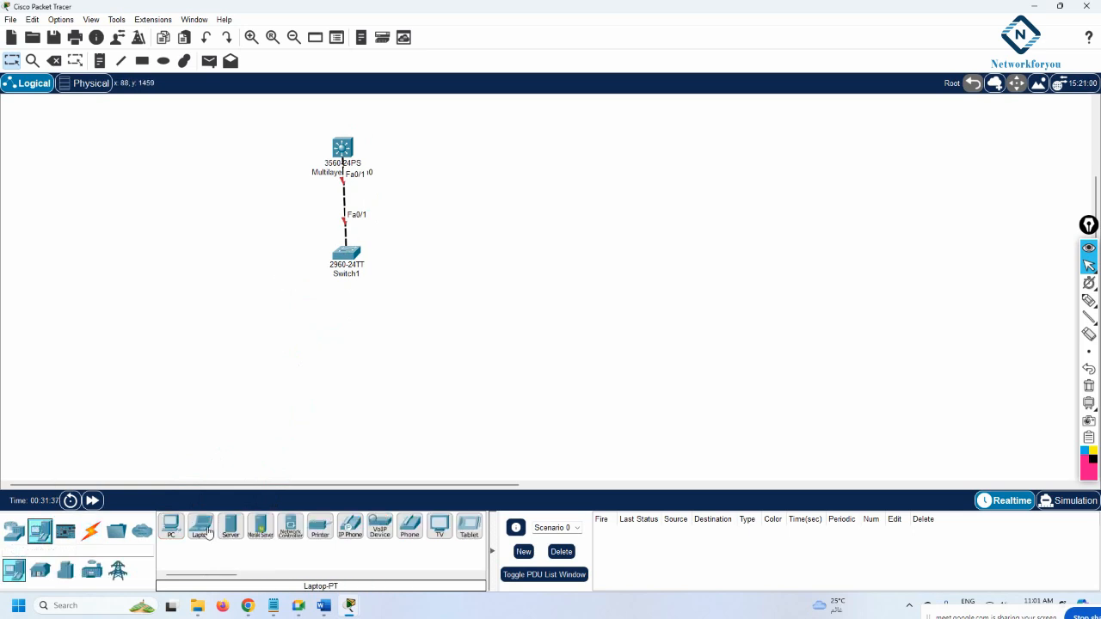
{"action": "left_click", "coordinate": [170, 527]}
{"action": "left_click", "coordinate": [185, 353]}
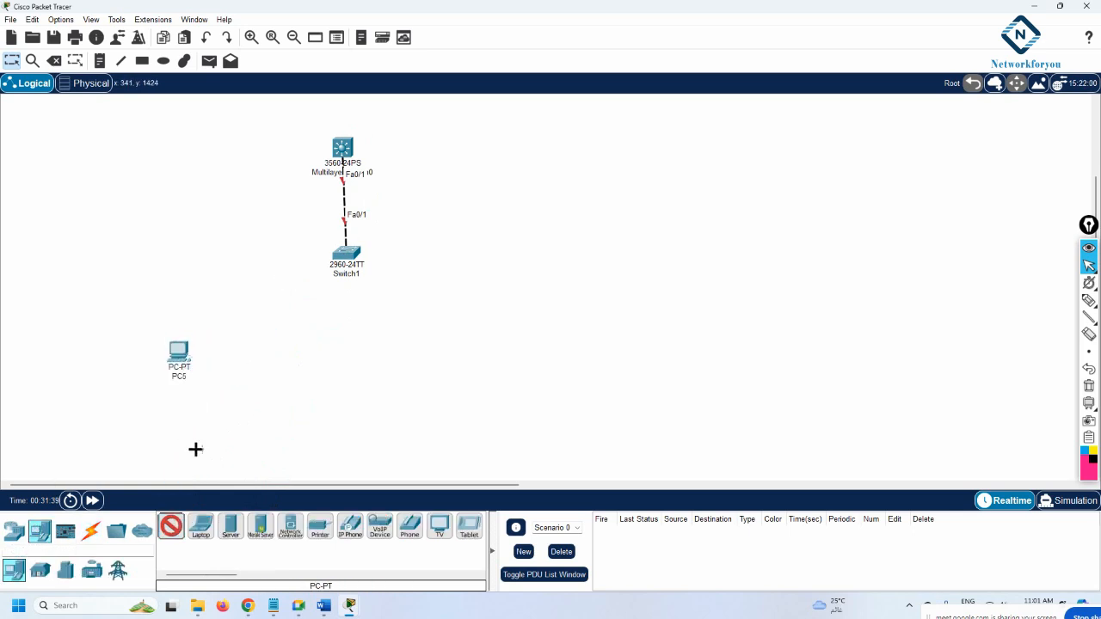
{"action": "left_click", "coordinate": [233, 354]}
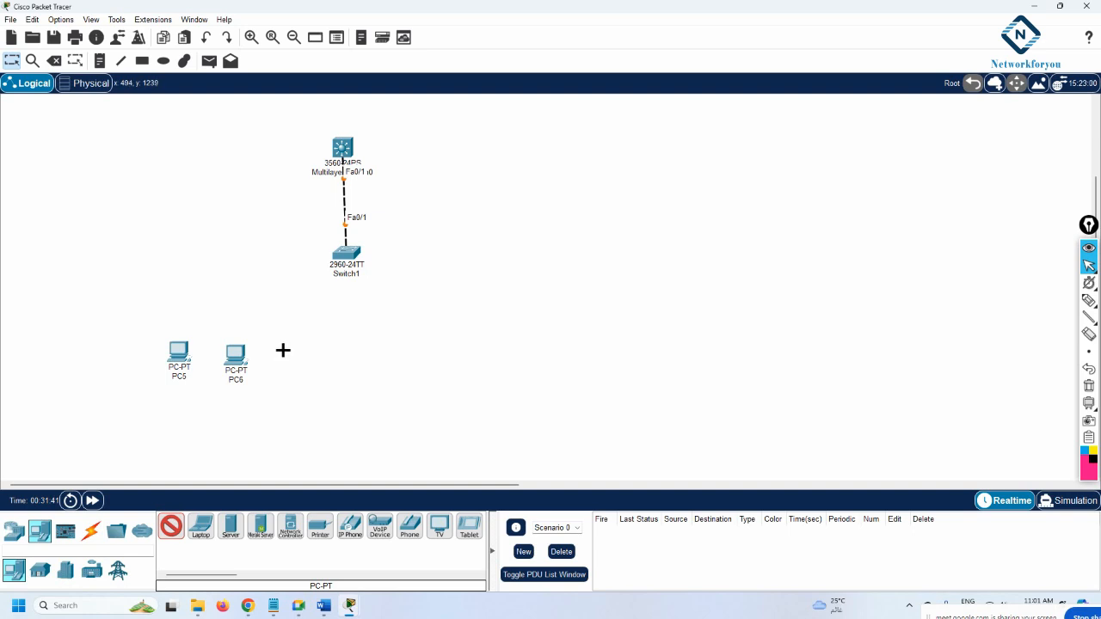
{"action": "left_click", "coordinate": [316, 352]}
{"action": "left_click", "coordinate": [375, 350]}
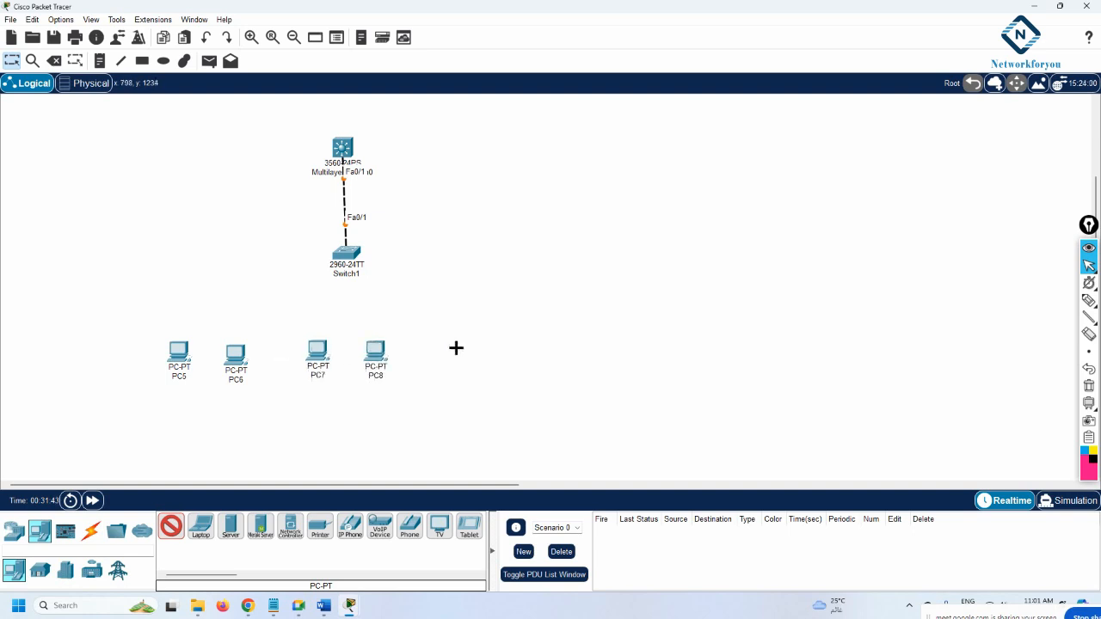
{"action": "left_click", "coordinate": [472, 347]}
{"action": "left_click", "coordinate": [533, 351]}
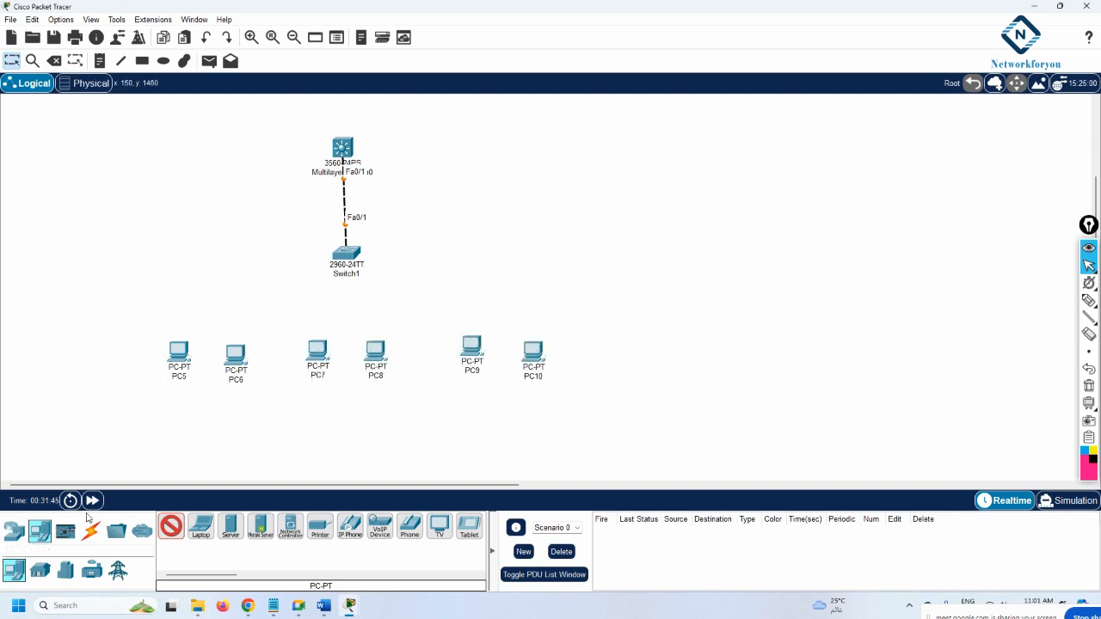
Step: Adjust the positions of the PCs so that each pair lines up in the row
{"action": "left_click", "coordinate": [13, 66]}
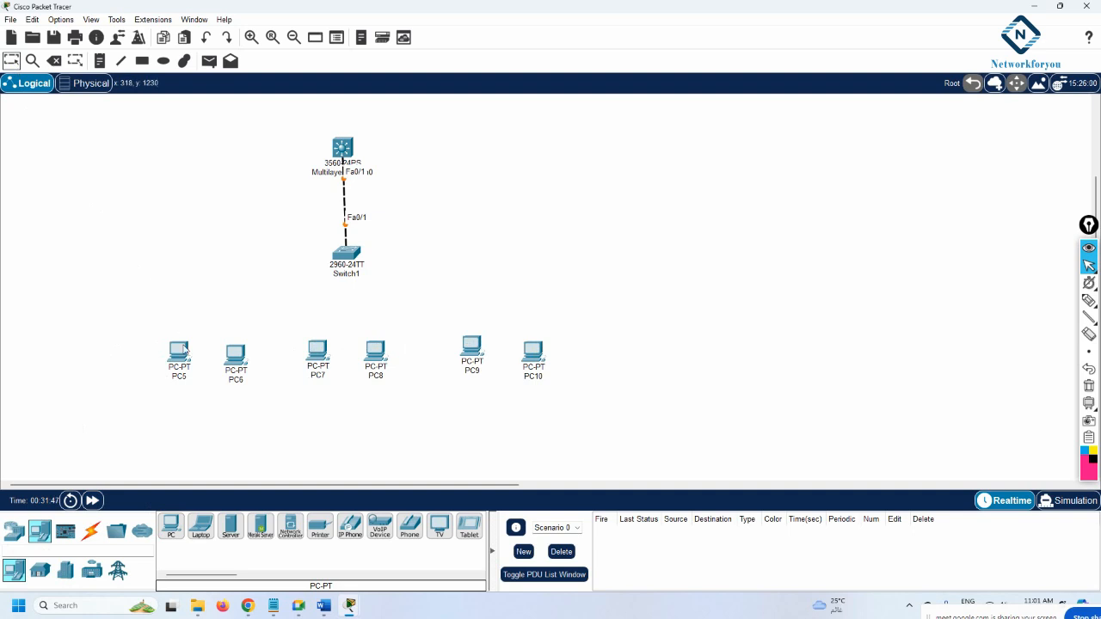
{"action": "left_click_drag", "start_coordinate": [186, 351], "coordinate": [228, 362]}
{"action": "left_click_drag", "start_coordinate": [316, 360], "coordinate": [377, 350]}
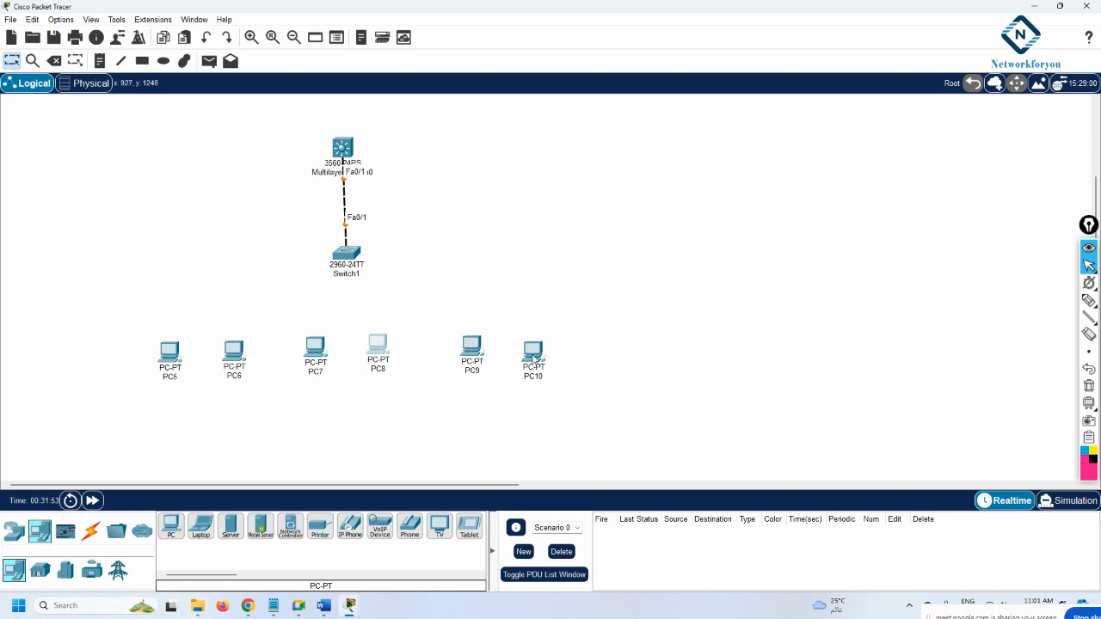
{"action": "left_click_drag", "start_coordinate": [533, 358], "coordinate": [534, 352]}
Step: Connect each of the six PCs to the 2960 switch with automatically chosen cables
{"action": "left_click", "coordinate": [90, 531]}
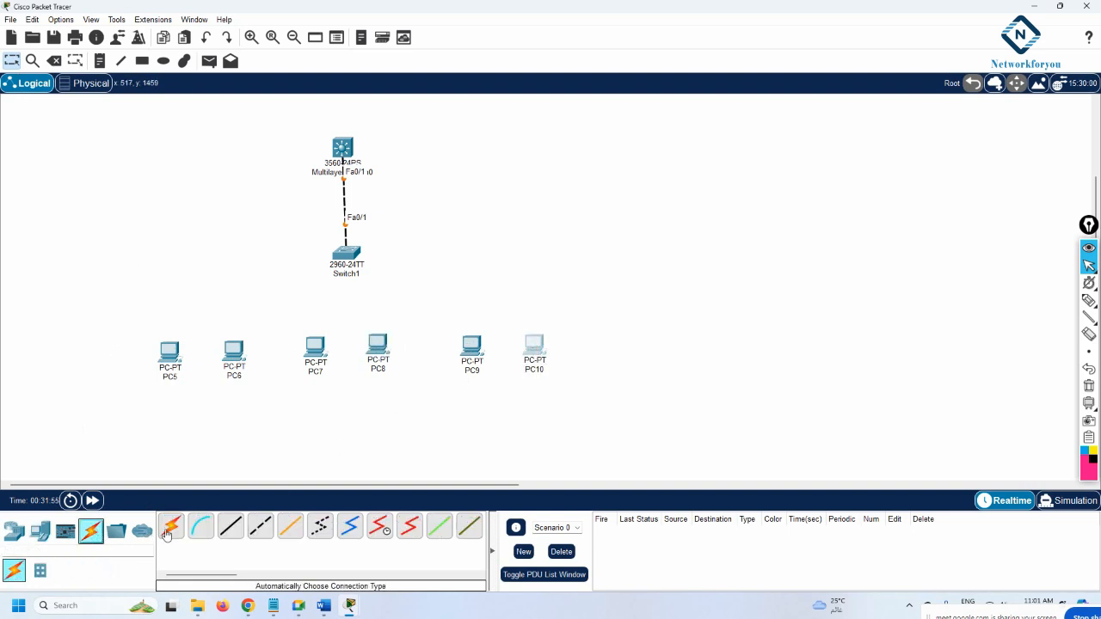
{"action": "left_click", "coordinate": [170, 526]}
{"action": "left_click", "coordinate": [171, 352]}
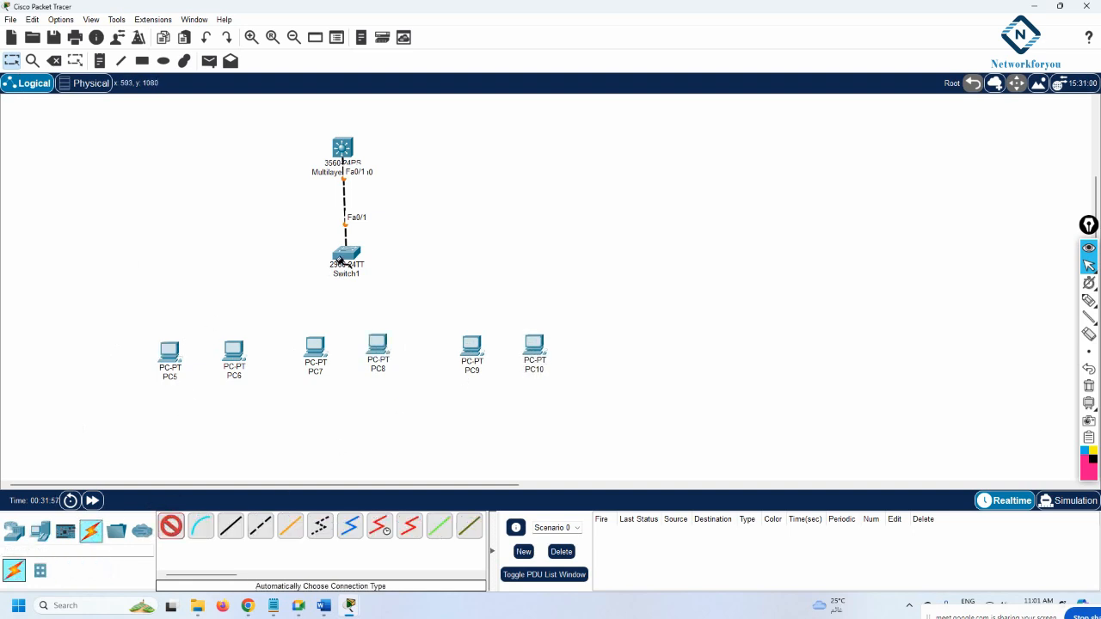
{"action": "left_click", "coordinate": [344, 262]}
{"action": "left_click", "coordinate": [236, 352]}
{"action": "left_click", "coordinate": [347, 258]}
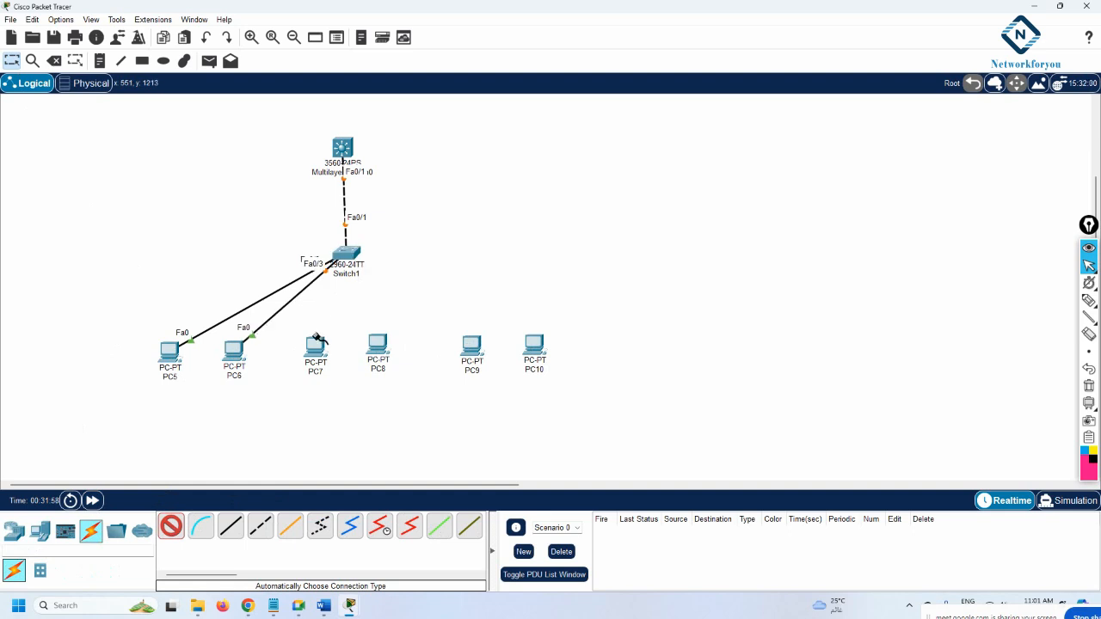
{"action": "left_click", "coordinate": [348, 258]}
{"action": "left_click", "coordinate": [384, 343]}
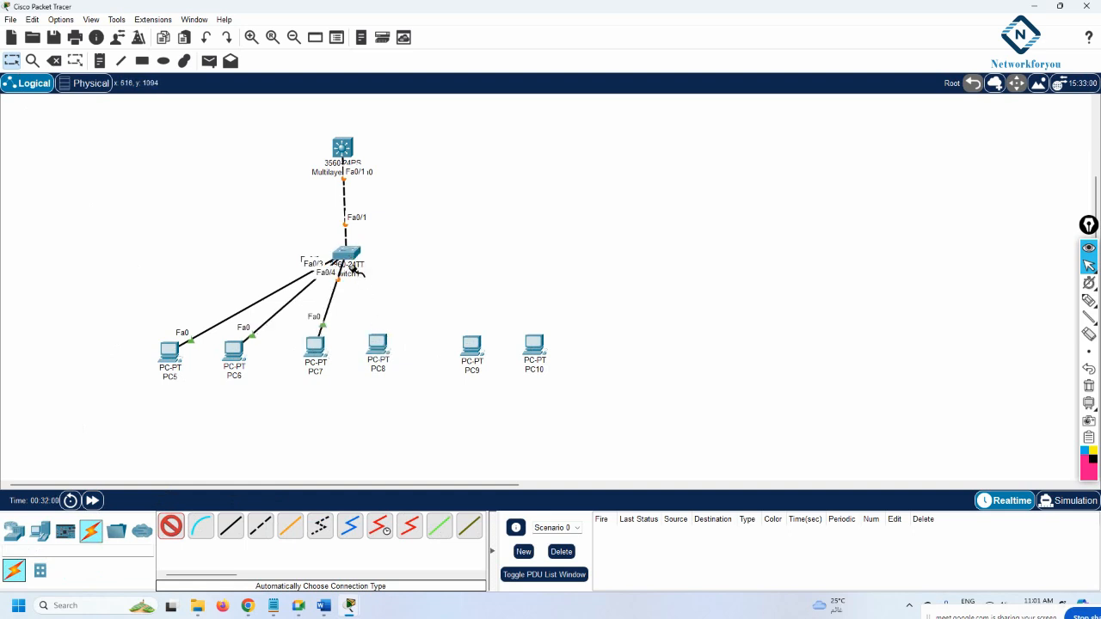
{"action": "left_click", "coordinate": [352, 268]}
{"action": "left_click", "coordinate": [479, 344]}
{"action": "left_click", "coordinate": [352, 260]}
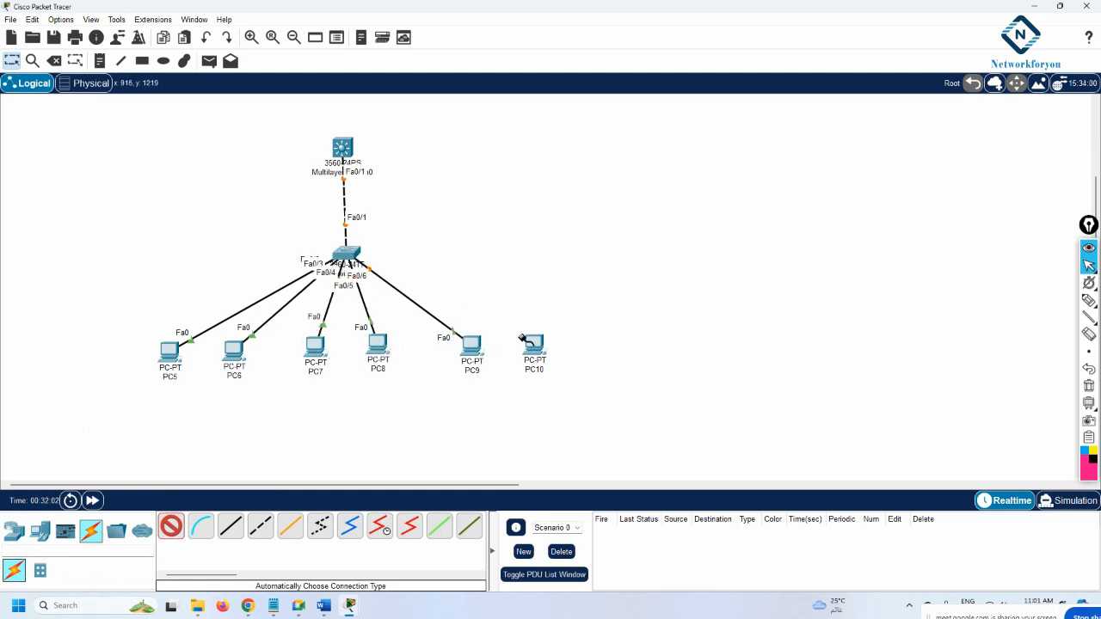
{"action": "left_click", "coordinate": [353, 254]}
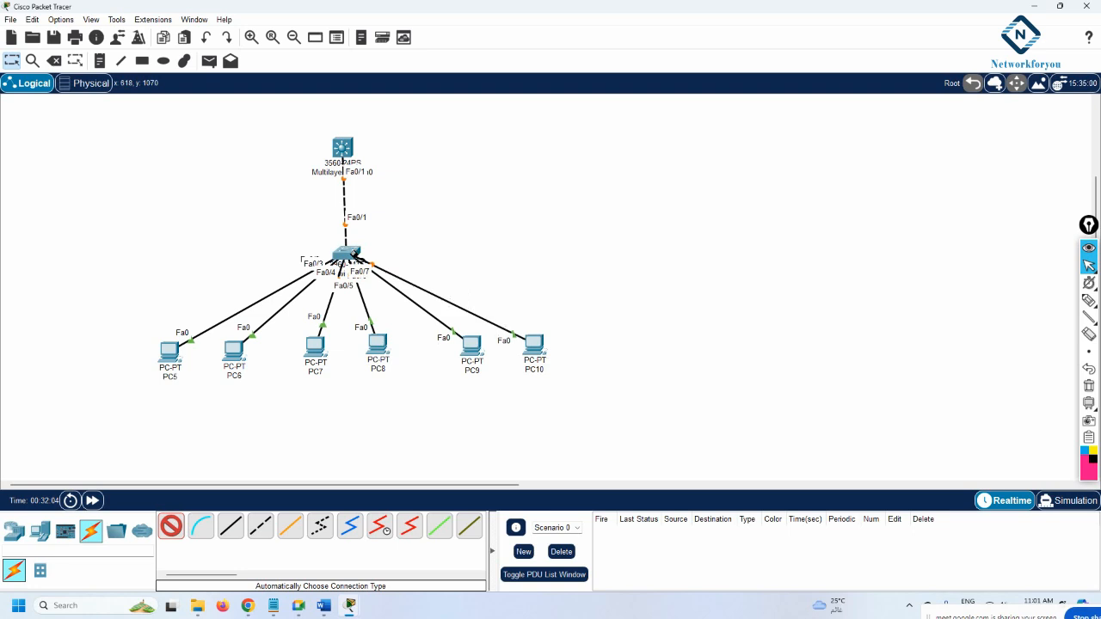
{"action": "key", "text": "Escape"}
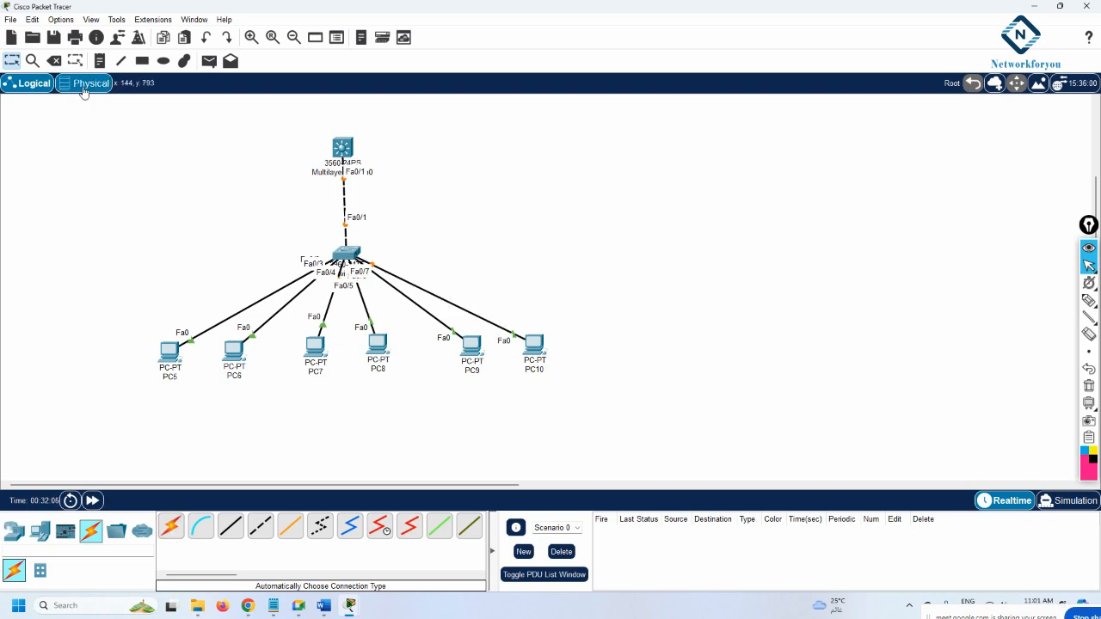
Step: Draw a rectangle with green fill #aaff00 around PC5 and PC6
{"action": "left_click", "coordinate": [143, 61]}
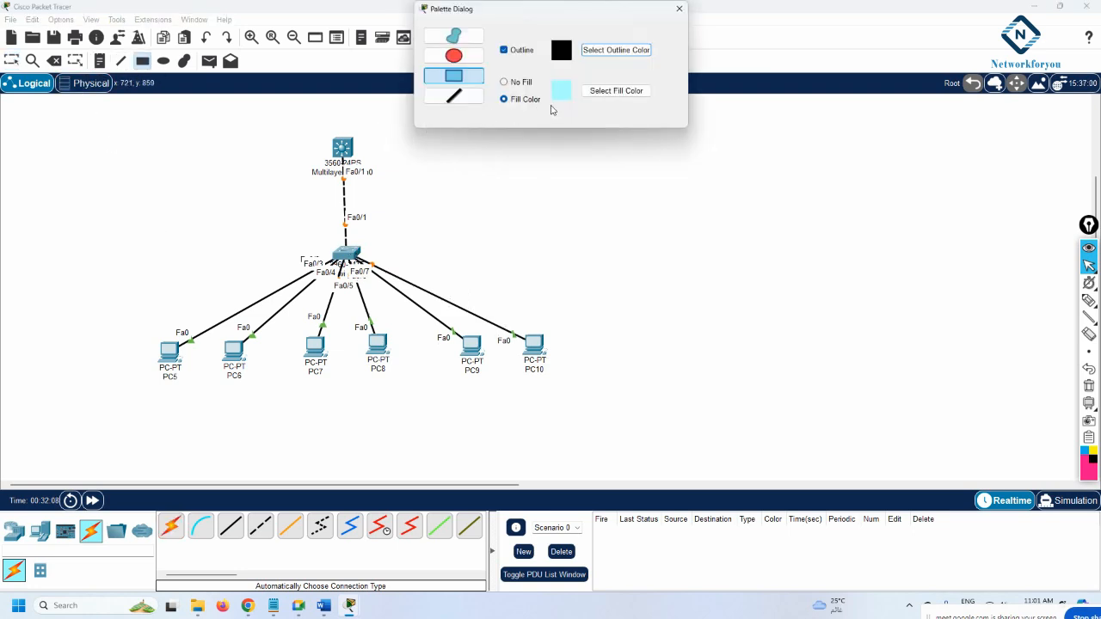
{"action": "left_click", "coordinate": [616, 91]}
{"action": "left_click", "coordinate": [527, 206]}
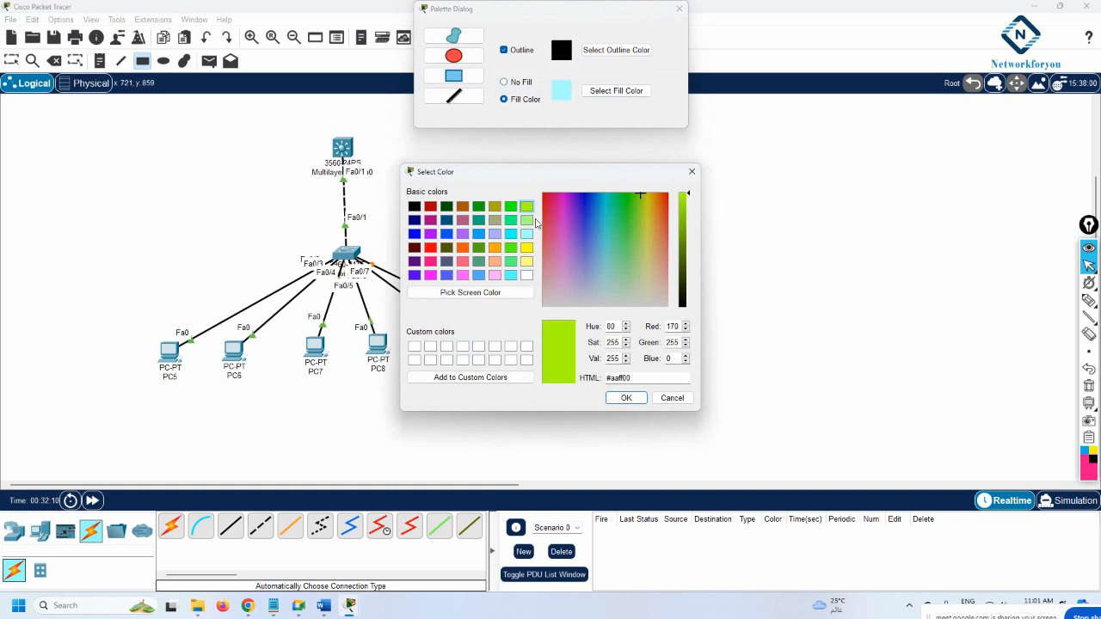
{"action": "left_click", "coordinate": [626, 398]}
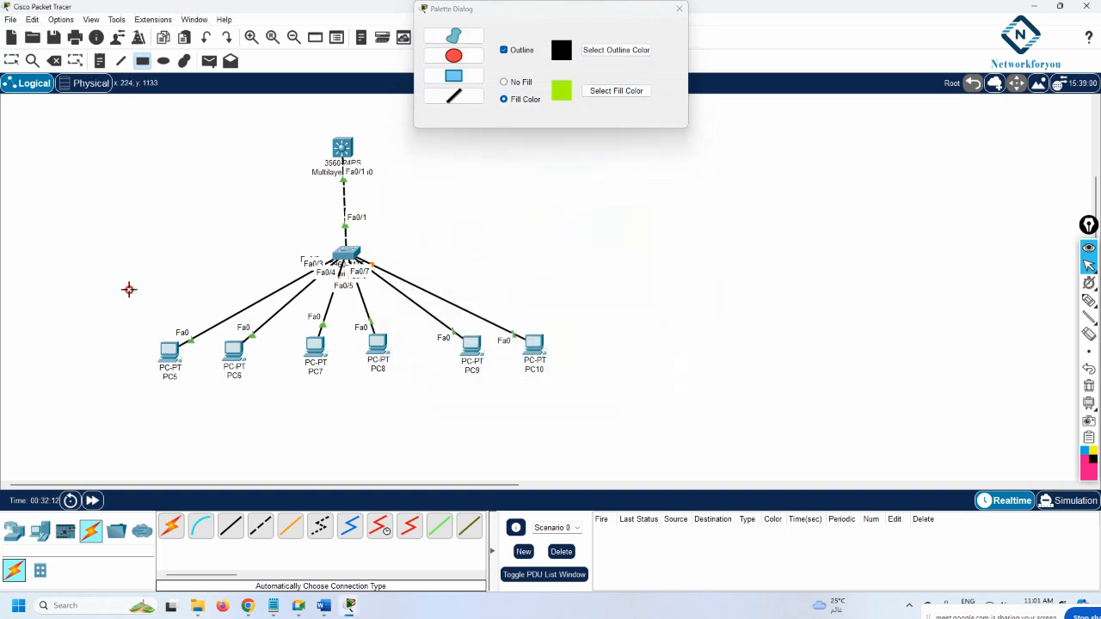
{"action": "left_click_drag", "start_coordinate": [129, 289], "coordinate": [270, 403]}
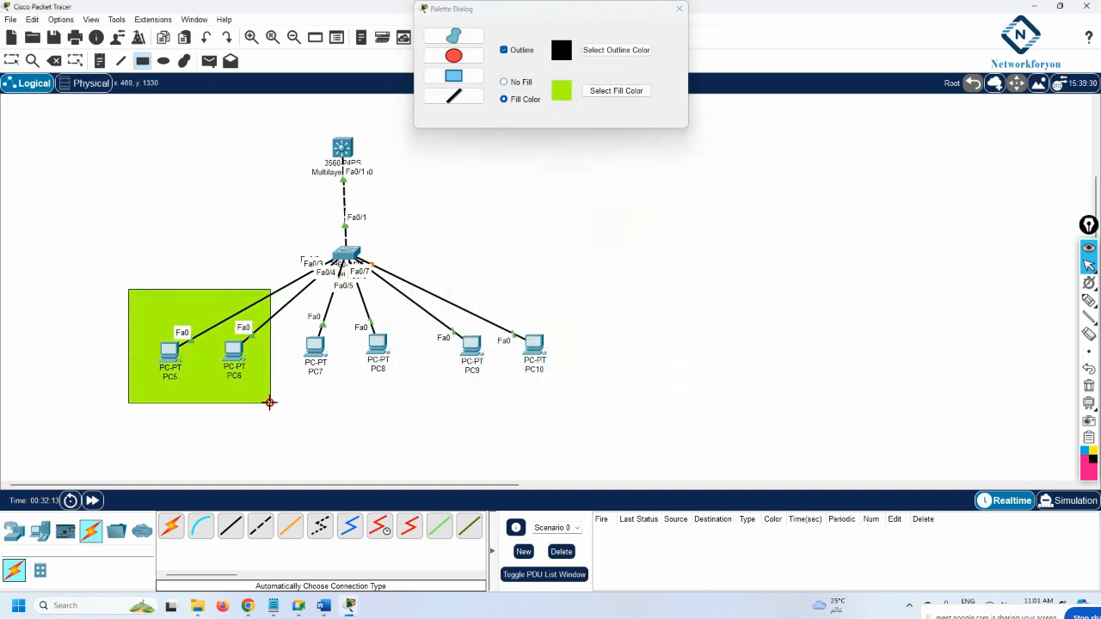
Step: Draw a rectangle with light cyan fill #aaffff around PC7 and PC8
{"action": "left_click", "coordinate": [616, 90]}
{"action": "left_click", "coordinate": [526, 234]}
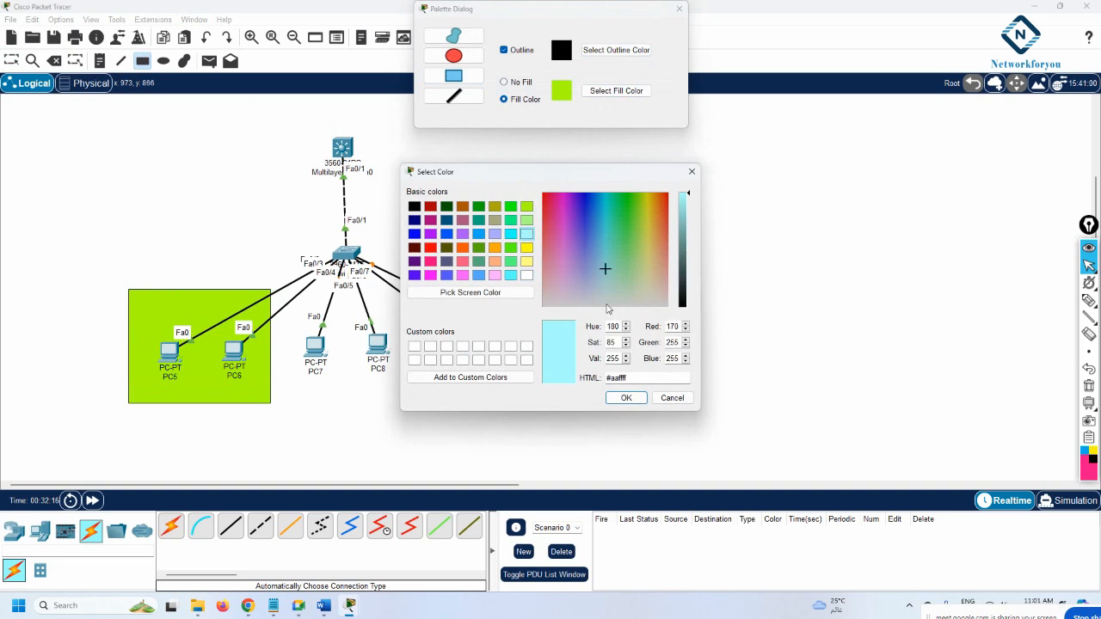
{"action": "left_click", "coordinate": [626, 398]}
{"action": "left_click_drag", "start_coordinate": [298, 307], "coordinate": [401, 394]}
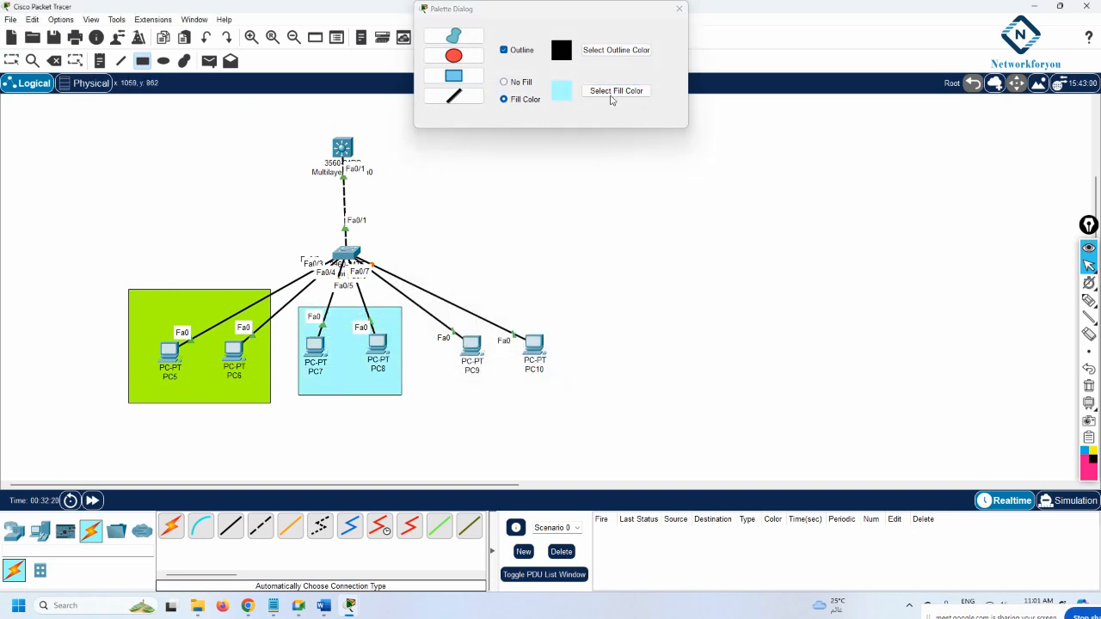
Step: Draw a rectangle with pale yellow fill around PC9 and PC10, and close the shape palette
{"action": "left_click", "coordinate": [616, 91]}
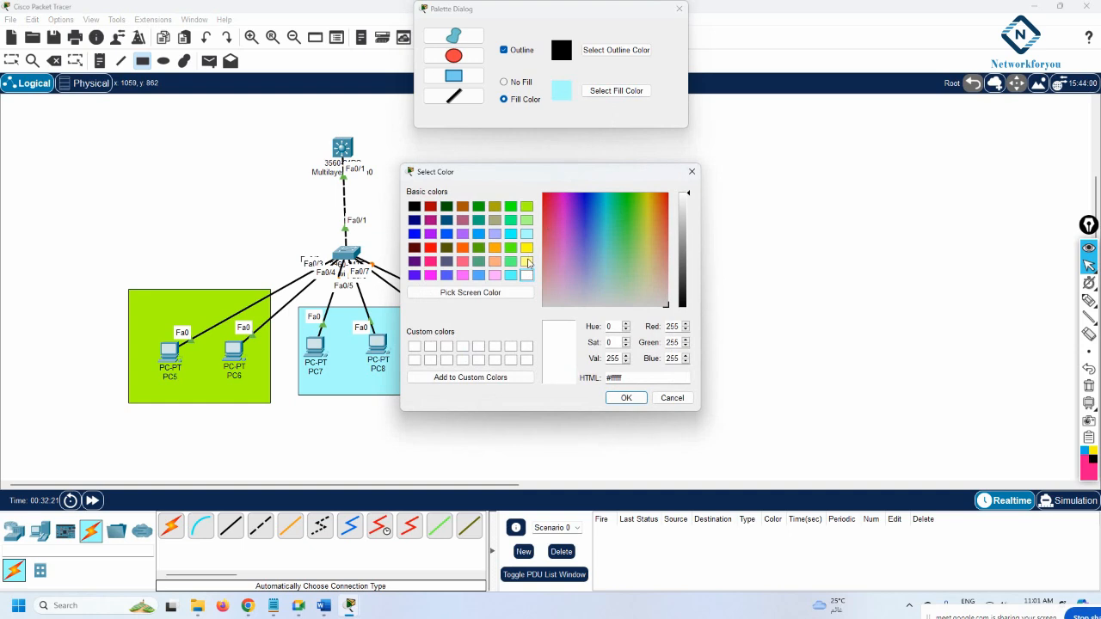
{"action": "left_click", "coordinate": [527, 261]}
{"action": "left_click", "coordinate": [626, 398]}
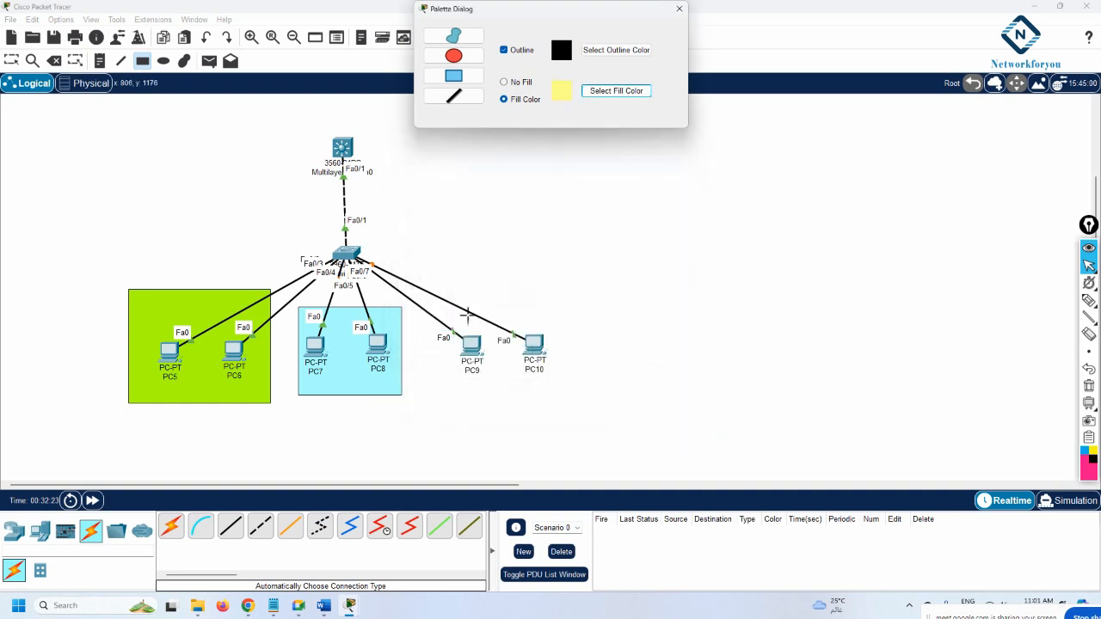
{"action": "left_click_drag", "start_coordinate": [430, 281], "coordinate": [588, 400]}
{"action": "left_click", "coordinate": [679, 9]}
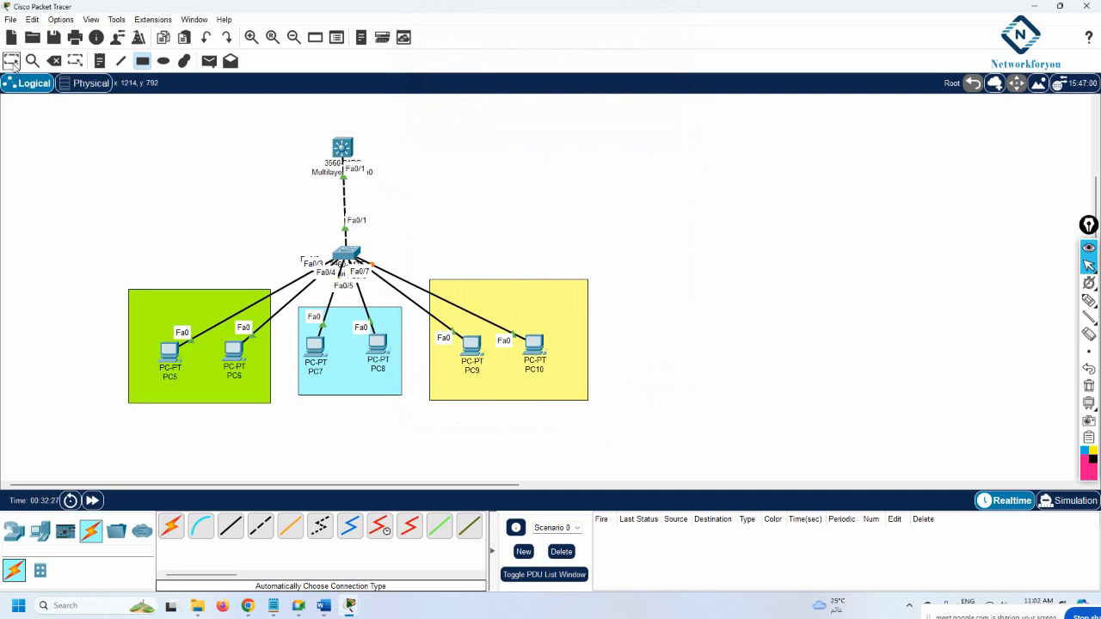
Step: Move the multilayer switch slightly up and place two 2811 routers in a row beside it
{"action": "left_click_drag", "start_coordinate": [342, 148], "coordinate": [343, 130]}
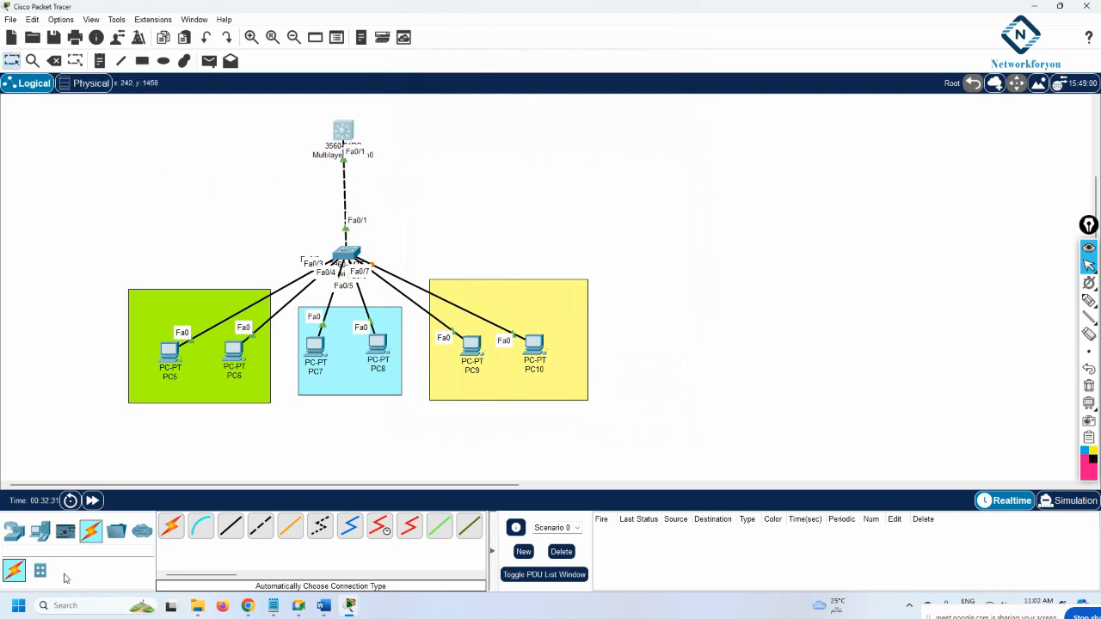
{"action": "left_click", "coordinate": [13, 530]}
{"action": "left_click_drag", "start_coordinate": [377, 526], "coordinate": [461, 140]}
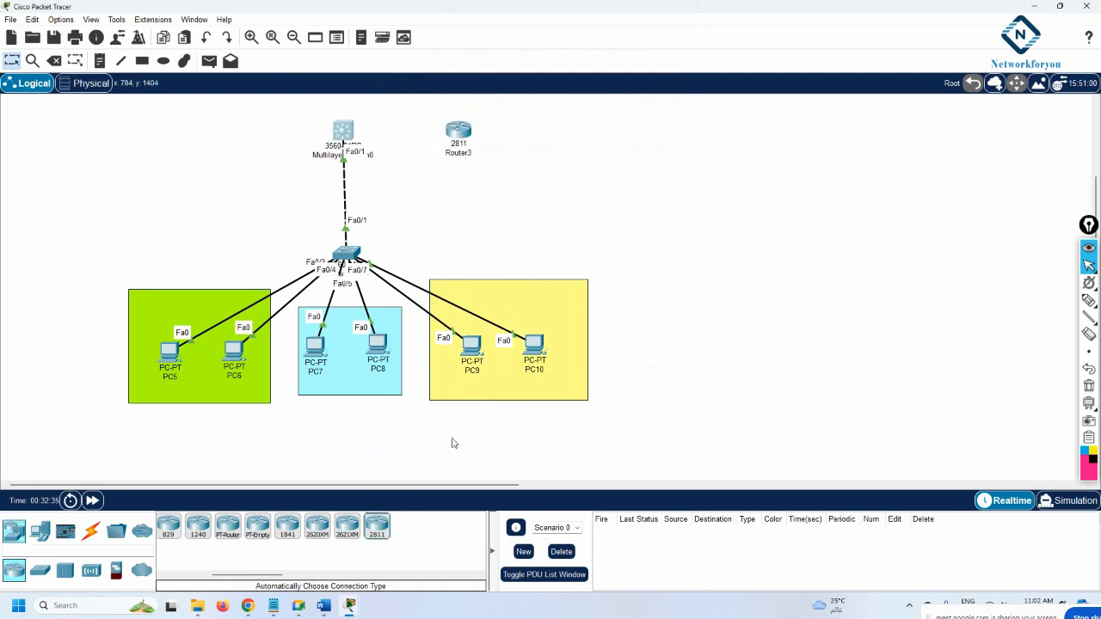
{"action": "left_click_drag", "start_coordinate": [384, 524], "coordinate": [606, 131]}
Step: Connect the multilayer switch to Router3 and Router3 to Router4 with automatically chosen cables
{"action": "left_click", "coordinate": [91, 530]}
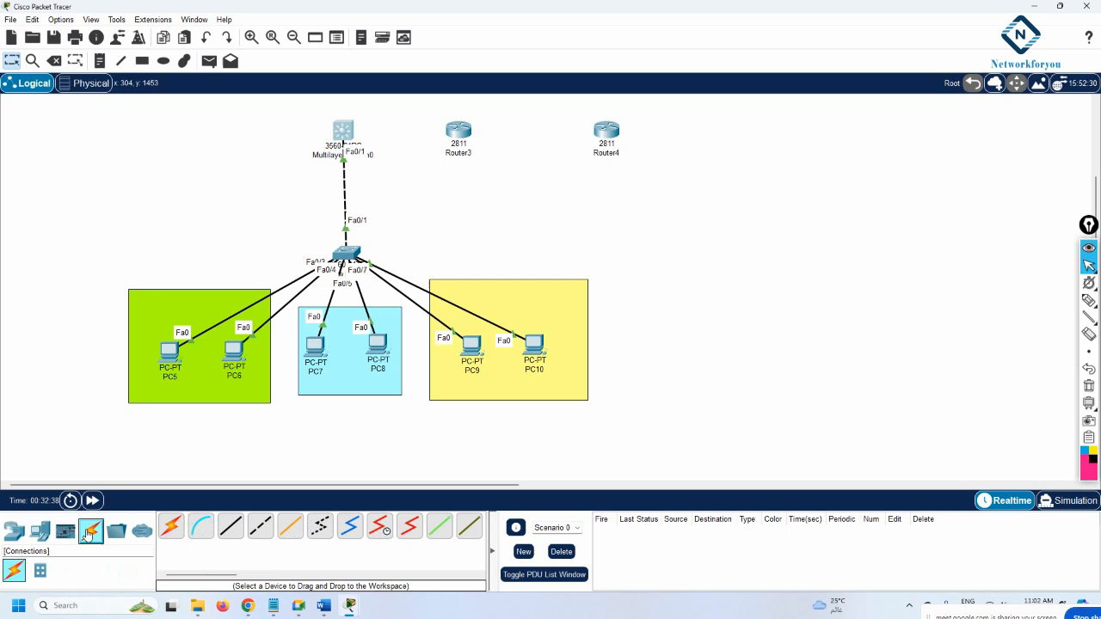
{"action": "left_click", "coordinate": [170, 525]}
{"action": "left_click", "coordinate": [353, 133]}
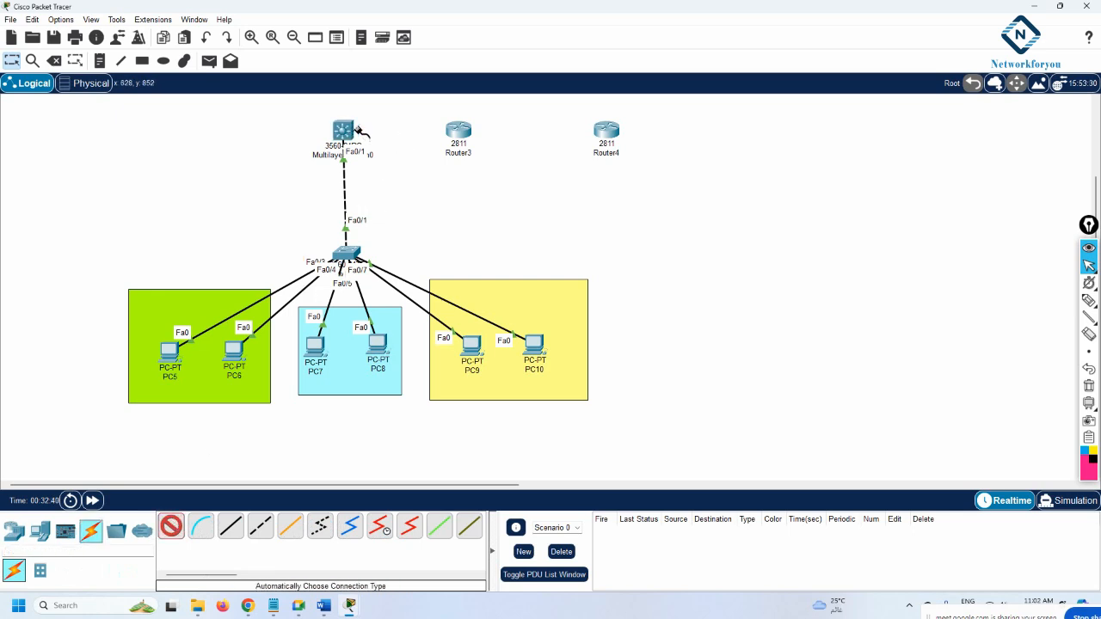
{"action": "left_click", "coordinate": [458, 131]}
{"action": "left_click", "coordinate": [460, 131]}
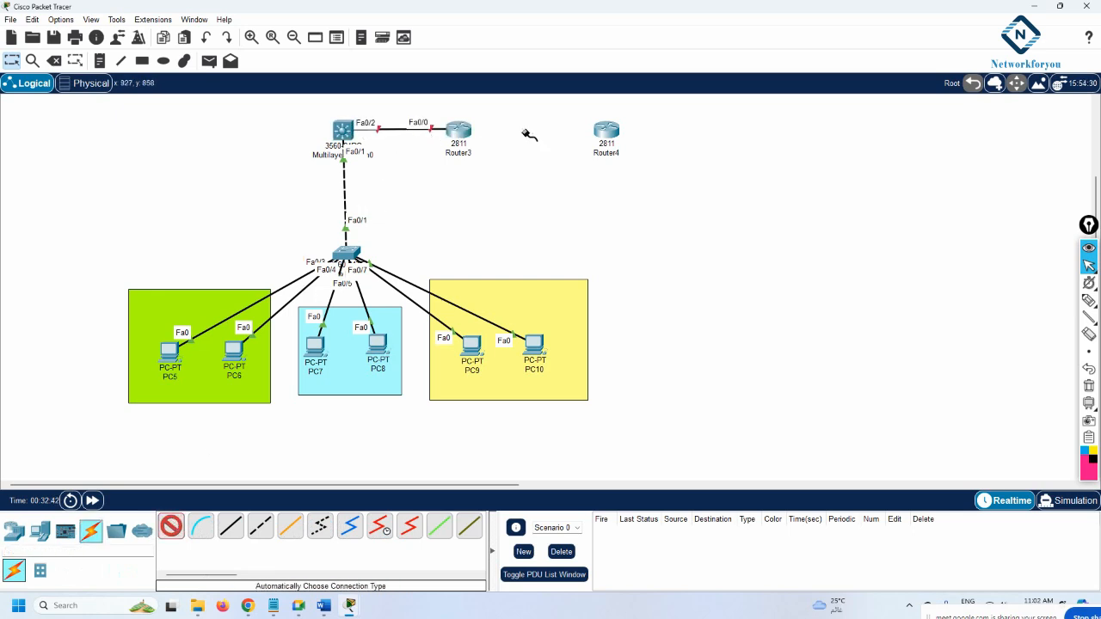
{"action": "left_click", "coordinate": [609, 132]}
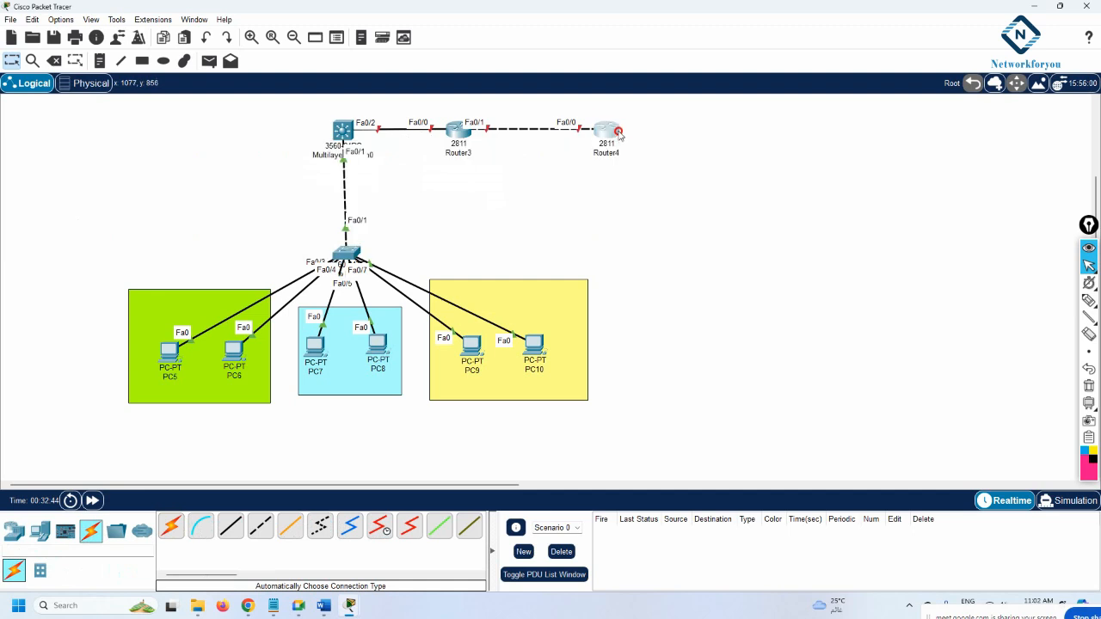
Step: Move both 2811 routers slightly up and rename Router3 as Gateway-Router
{"action": "left_click_drag", "start_coordinate": [609, 131], "coordinate": [611, 125]}
{"action": "left_click_drag", "start_coordinate": [461, 137], "coordinate": [463, 128]}
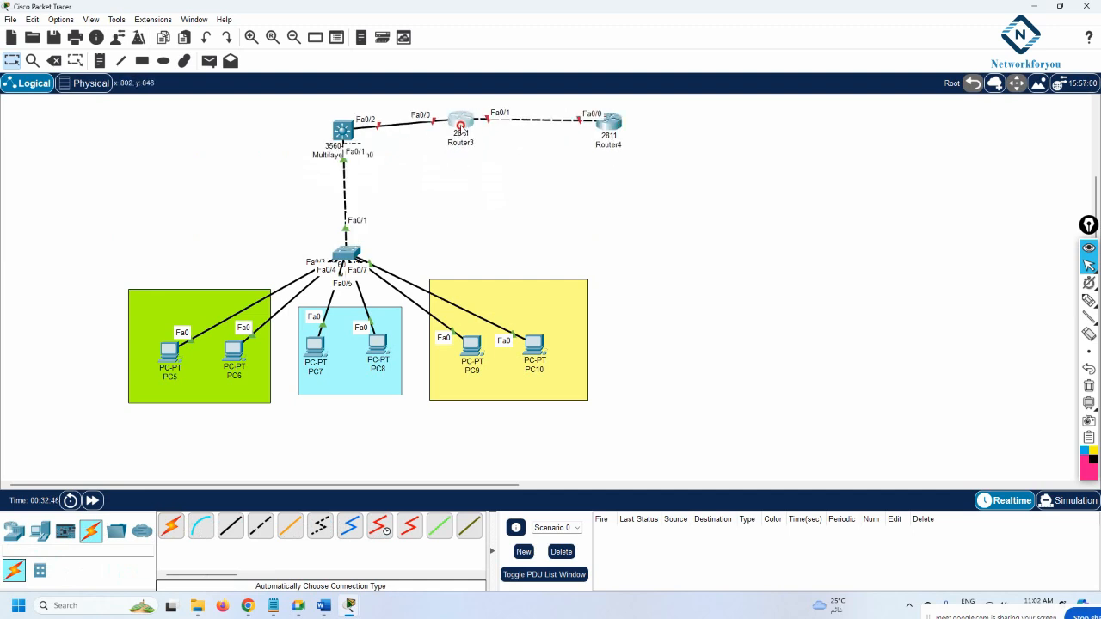
{"action": "left_click", "coordinate": [460, 143]}
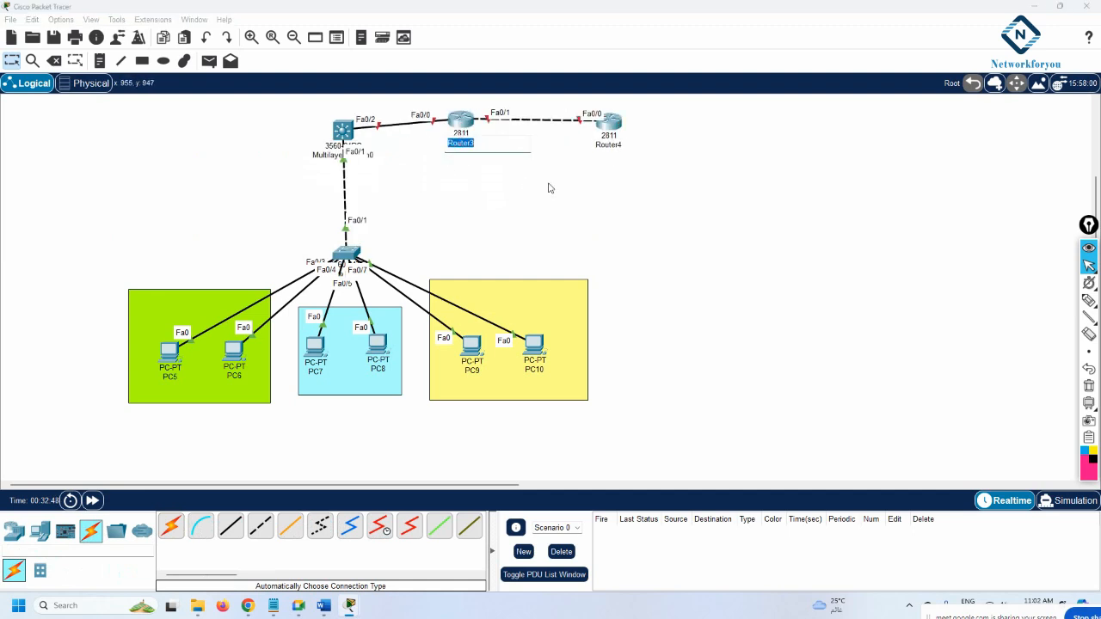
{"action": "type", "text": "Gateway-"}
Step: Rename Router4 as ISP1 and shift Gateway-Router slightly down towards it
{"action": "left_click", "coordinate": [600, 147]}
{"action": "key", "text": "BackSpace"}
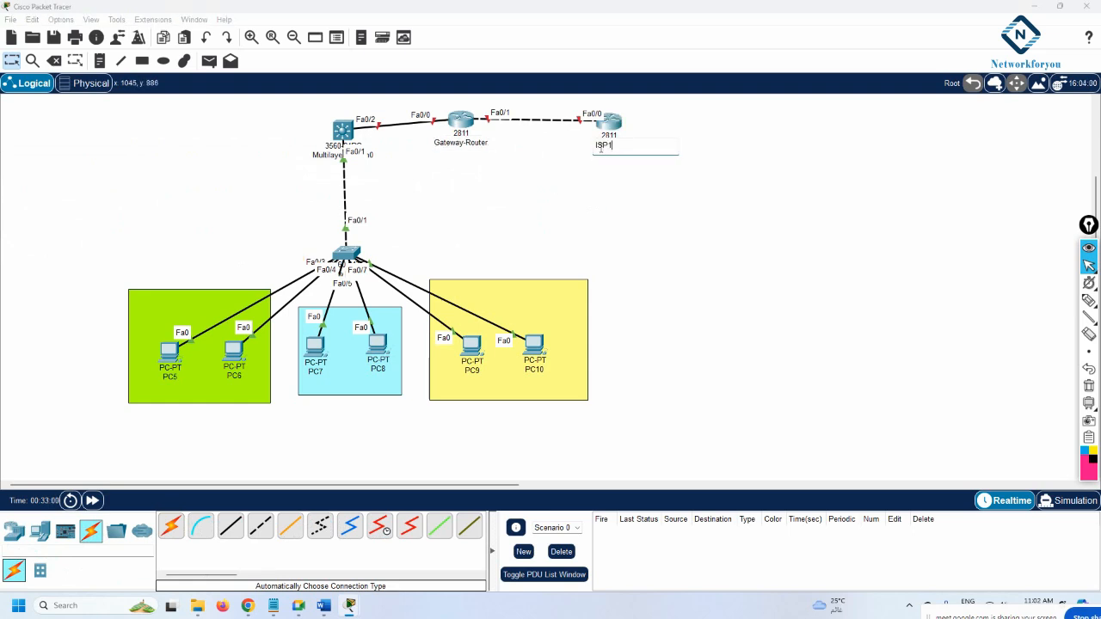
{"action": "type", "text": "ISP1"}
{"action": "left_click", "coordinate": [593, 217]}
{"action": "left_click_drag", "start_coordinate": [460, 122], "coordinate": [472, 128]}
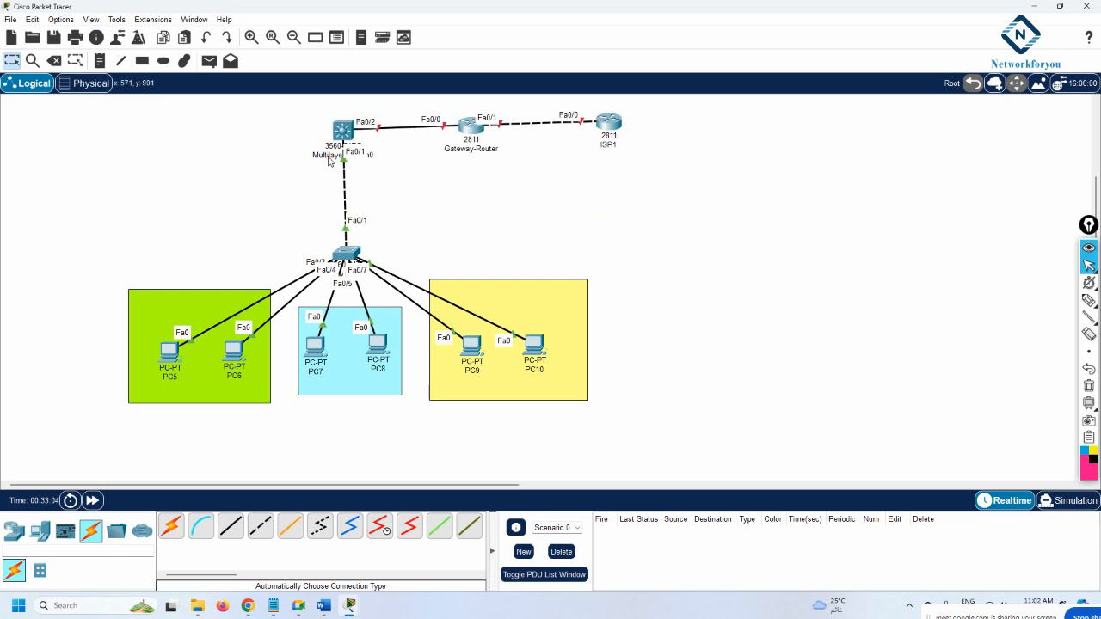
Step: Rename the multilayer switch as SW2 and move both switches slightly up and to the left
{"action": "scroll", "coordinate": [479, 203], "scroll_direction": "up", "scroll_amount": 10}
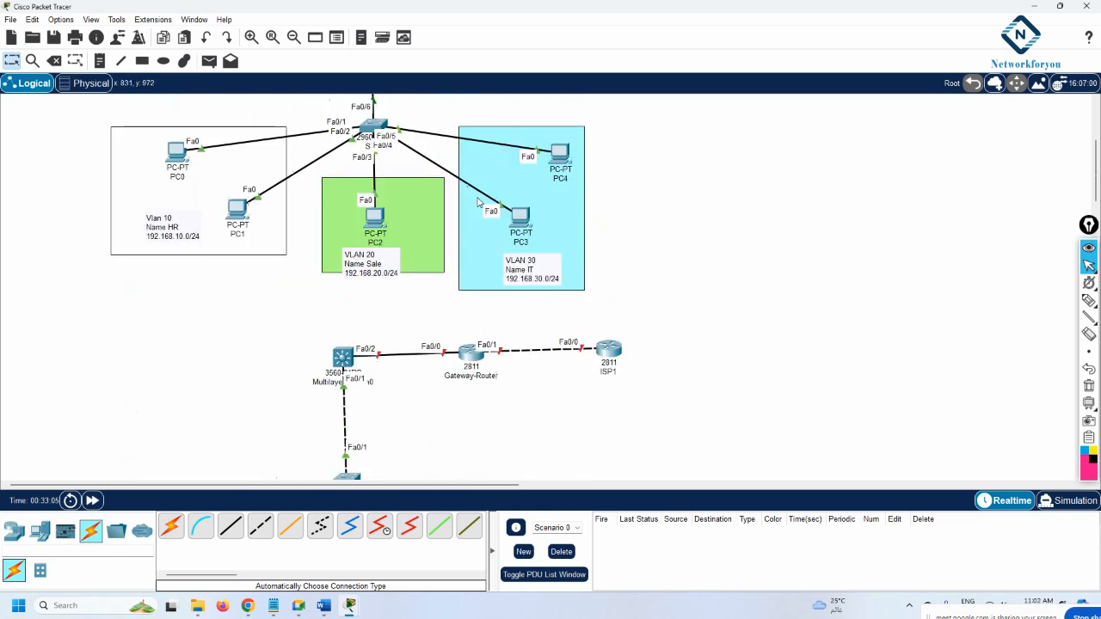
{"action": "scroll", "coordinate": [479, 203], "scroll_direction": "down", "scroll_amount": 10}
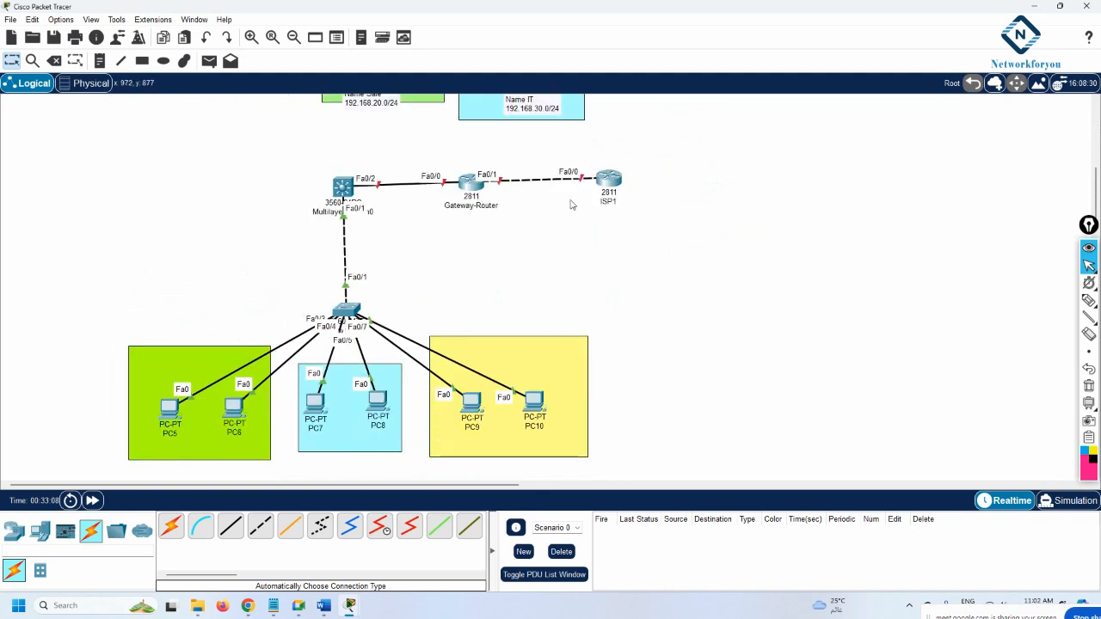
{"action": "double_click", "coordinate": [335, 213]}
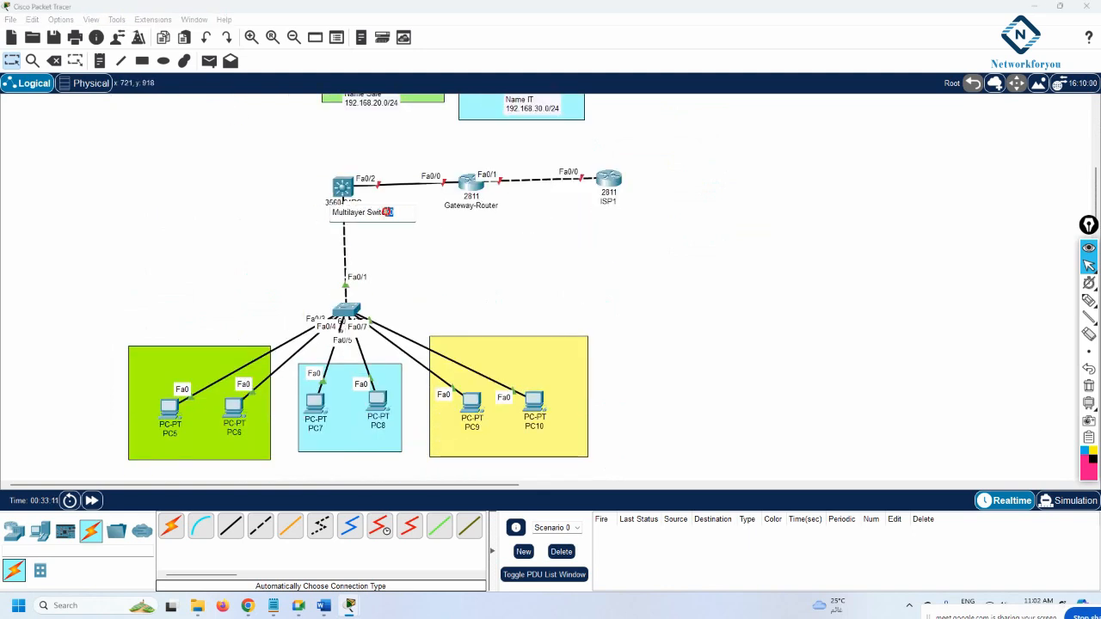
{"action": "triple_click", "coordinate": [330, 213]}
{"action": "type", "text": "SW1"}
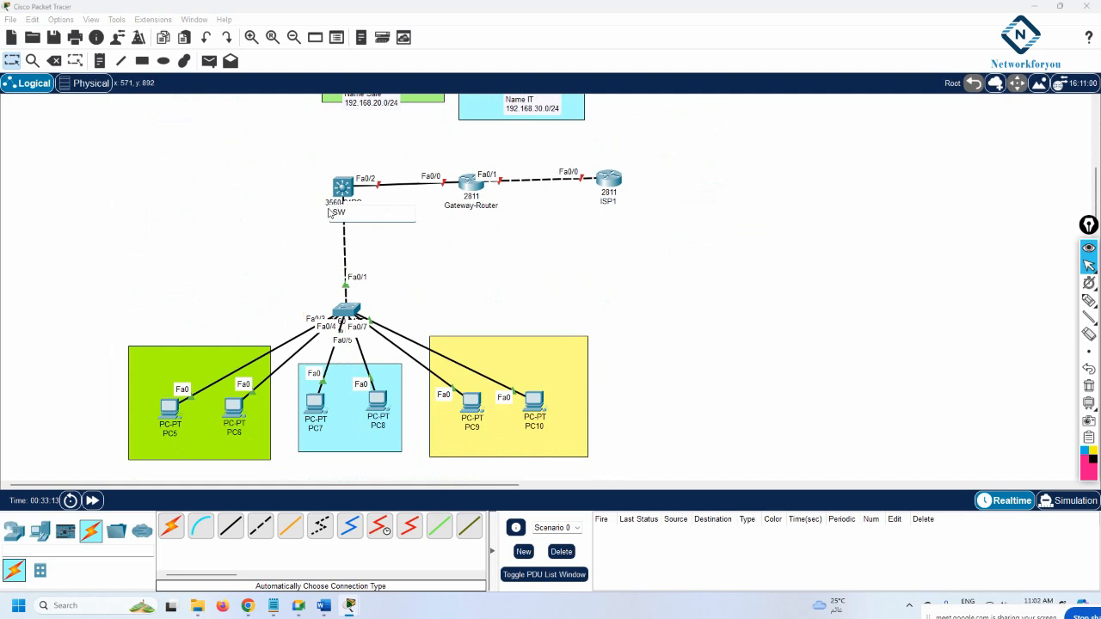
{"action": "left_click", "coordinate": [410, 255]}
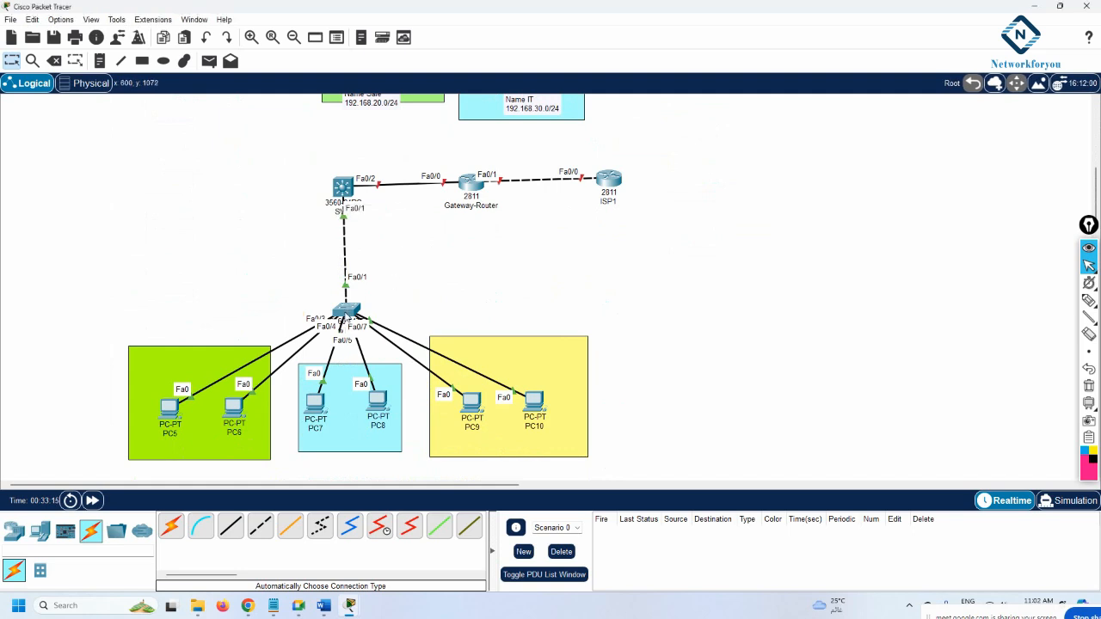
{"action": "left_click_drag", "start_coordinate": [345, 311], "coordinate": [337, 288]}
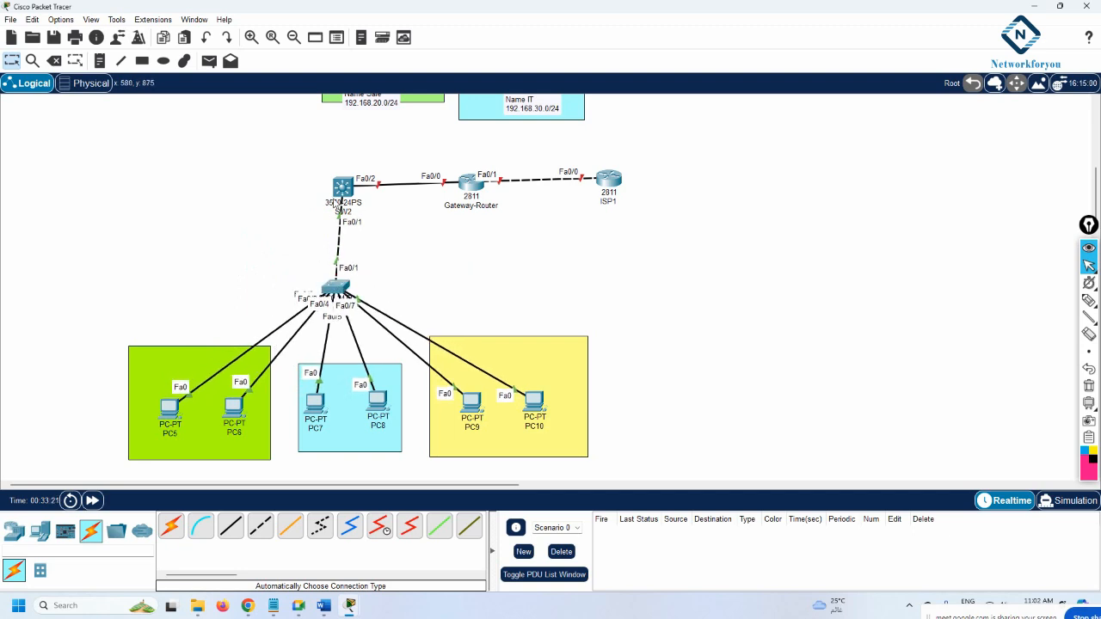
{"action": "left_click_drag", "start_coordinate": [342, 188], "coordinate": [330, 183]}
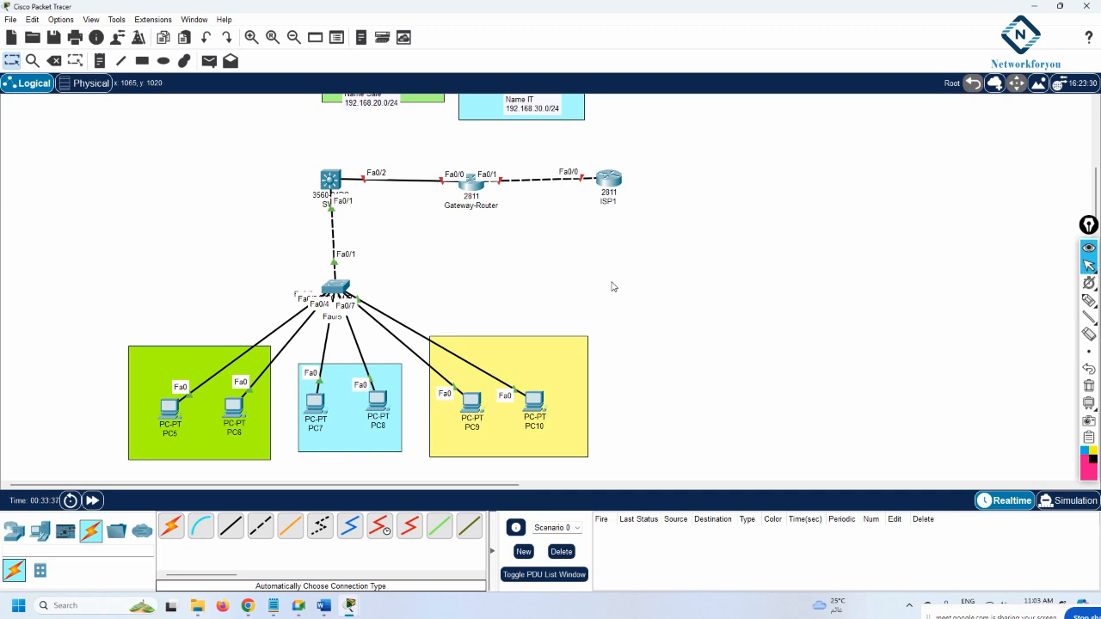
Step: Add a three-line note in the green PC group reading VLAN 10, Name HR, 192.168.10.0
{"action": "left_click", "coordinate": [99, 60]}
{"action": "left_click", "coordinate": [142, 353]}
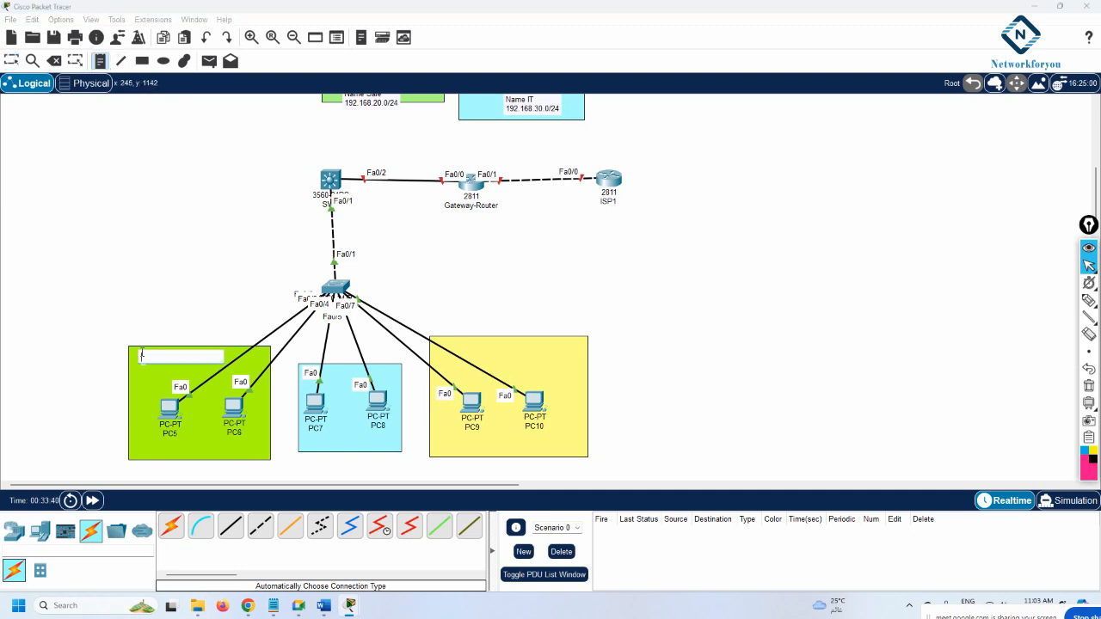
{"action": "type", "text": "VLAN 10"}
{"action": "key", "text": "Return"}
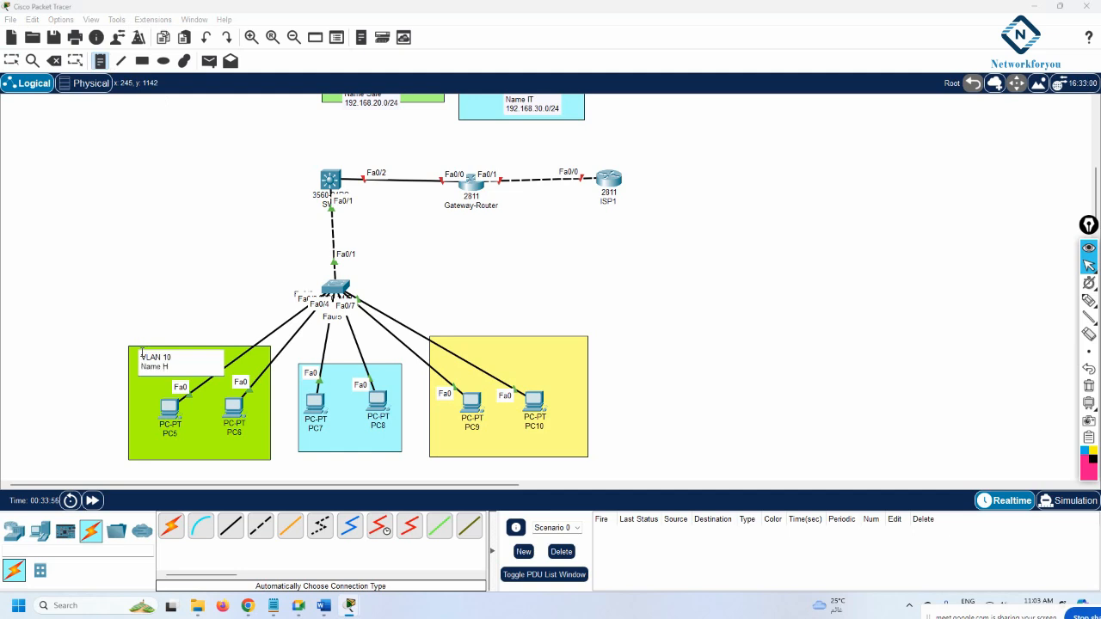
{"action": "key", "text": "Return"}
{"action": "type", "text": "192.168.10.0"}
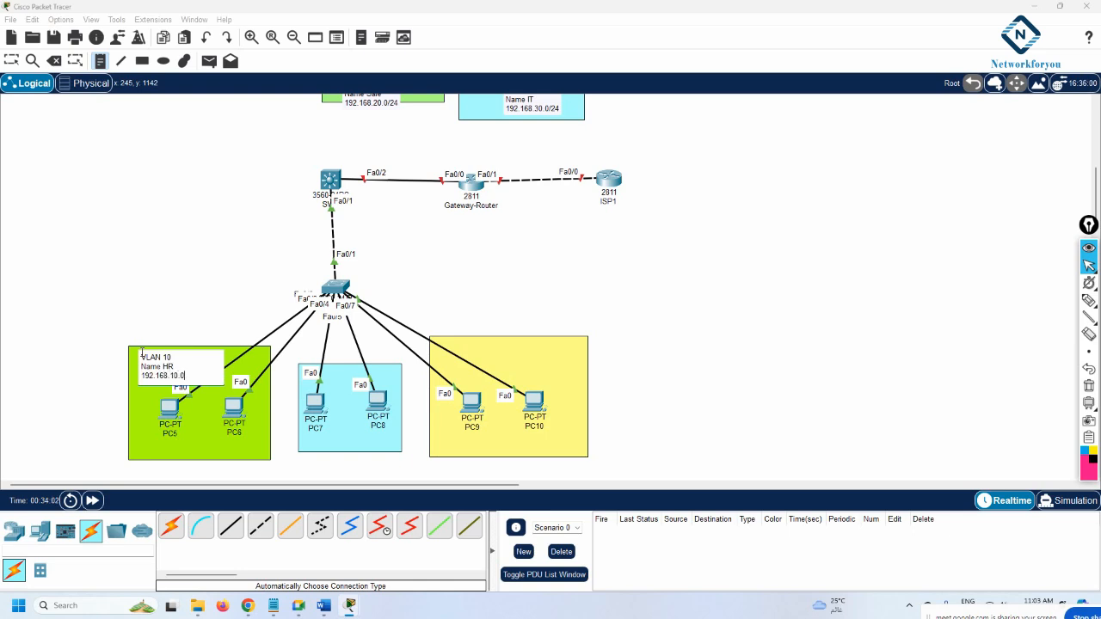
Step: Add a three-line note in the cyan PC group reading VLAN 20, Name IT, 192.168.20.0
{"action": "left_click", "coordinate": [340, 431]}
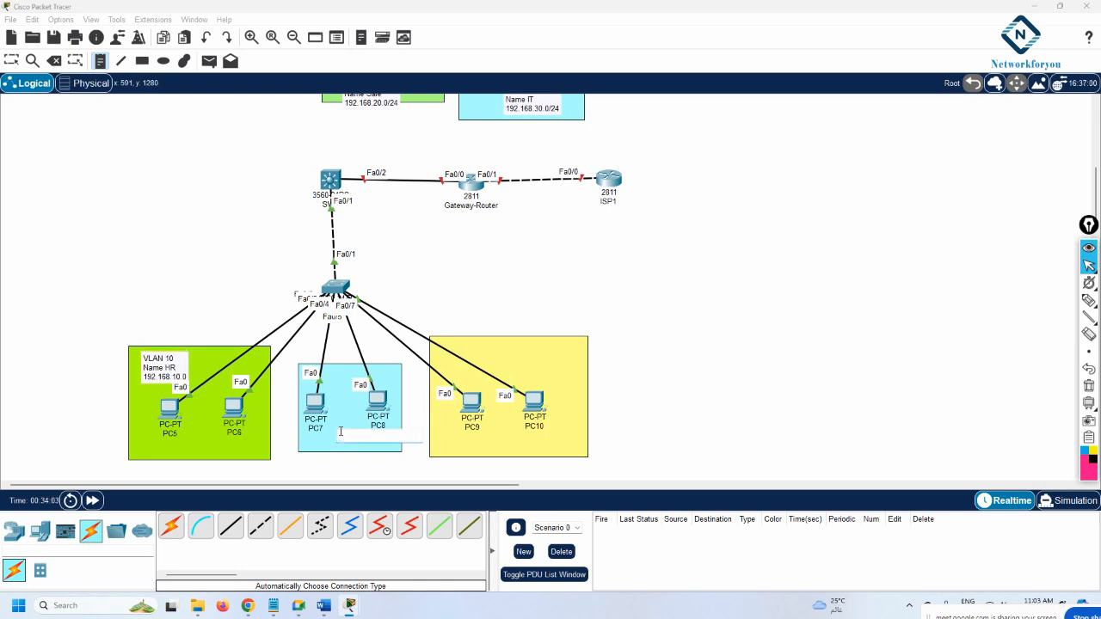
{"action": "type", "text": "VLAN 20"}
{"action": "key", "text": "Return"}
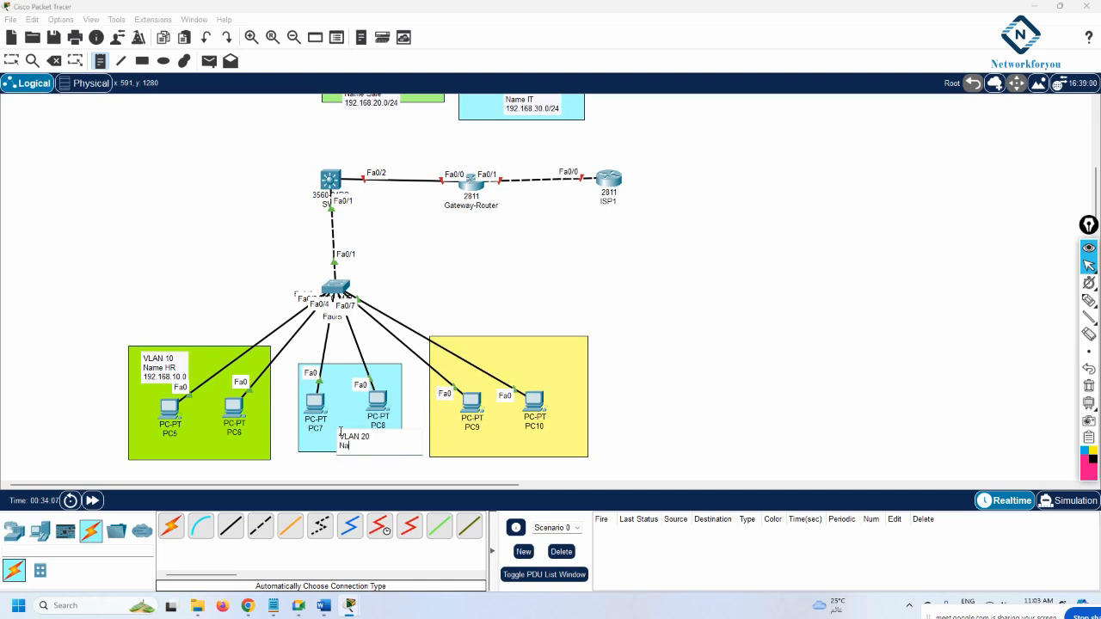
{"action": "type", "text": "Name IT"}
{"action": "key", "text": "Return"}
{"action": "type", "text": "192.168.20.0"}
Step: Add a three-line note in the yellow PC group reading VLAN 30, Name Sale, 192.168.30.0
{"action": "left_click", "coordinate": [497, 436]}
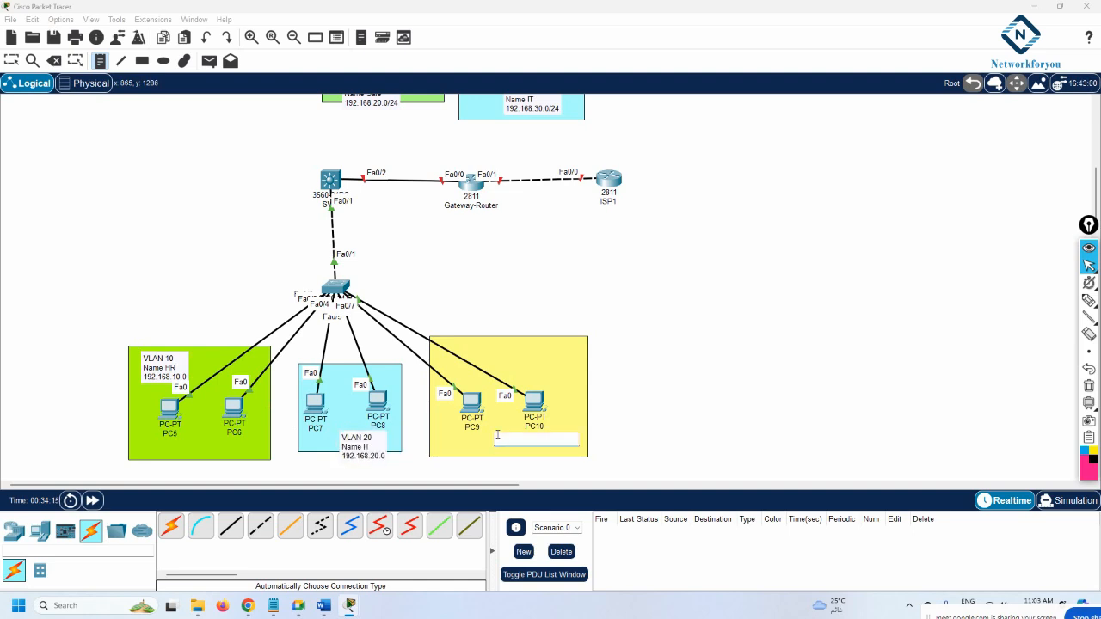
{"action": "type", "text": "VLAN 30"}
{"action": "key", "text": "Return"}
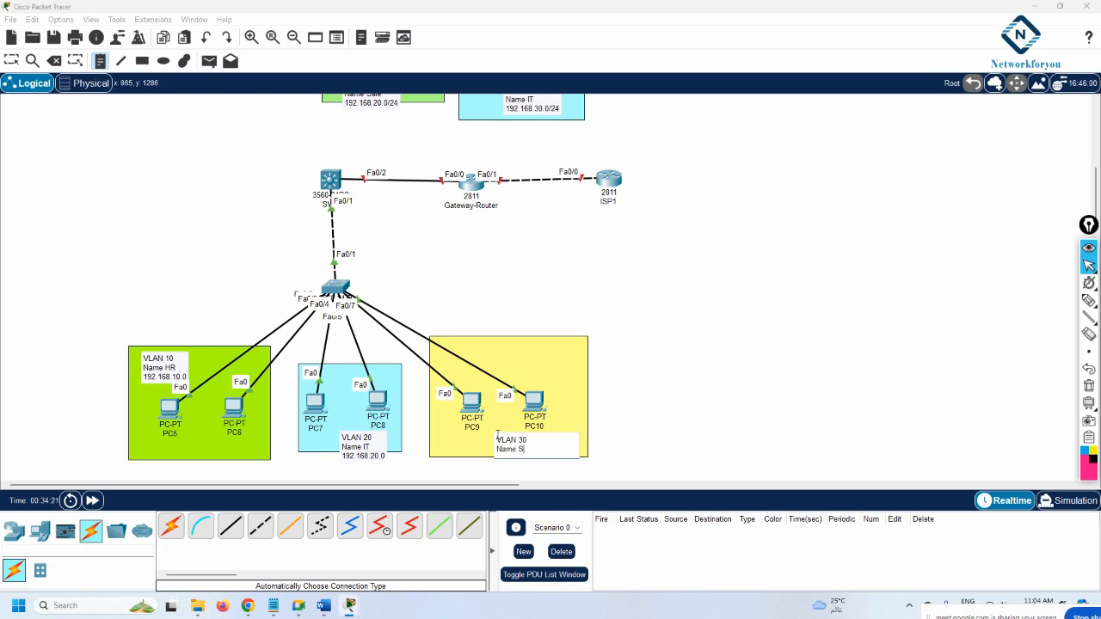
{"action": "type", "text": "Name Sale"}
{"action": "key", "text": "Return"}
{"action": "left_click", "coordinate": [680, 392]}
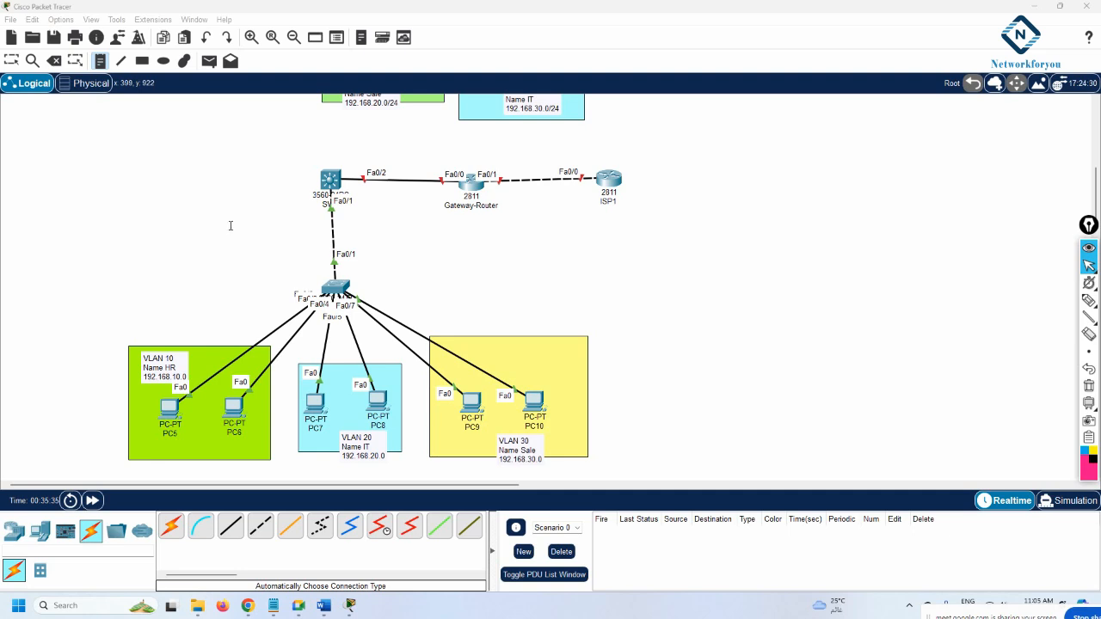
Step: Add the address note 192.168.12.1 and position it directly above the multilayer switch
{"action": "left_click", "coordinate": [356, 152]}
{"action": "type", "text": "192.168.12.1"}
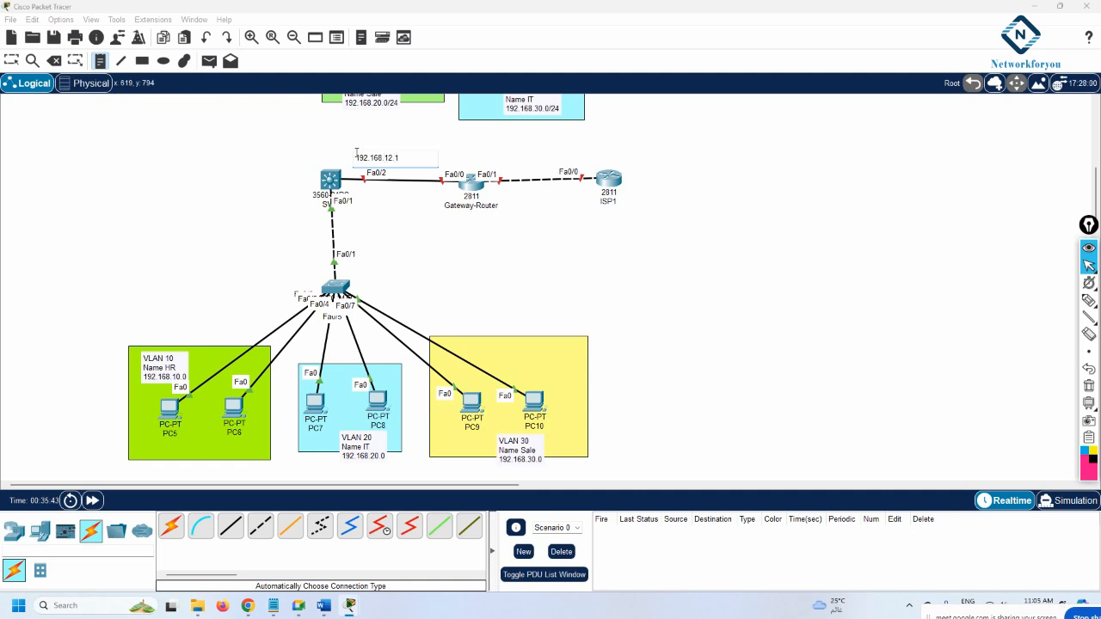
{"action": "left_click", "coordinate": [381, 228]}
{"action": "left_click", "coordinate": [12, 63]}
{"action": "left_click_drag", "start_coordinate": [380, 159], "coordinate": [350, 158]}
Step: Add the address note 192.168.12.2 above the Fa0/0 end of the link at Gateway-Router
{"action": "left_click", "coordinate": [102, 64]}
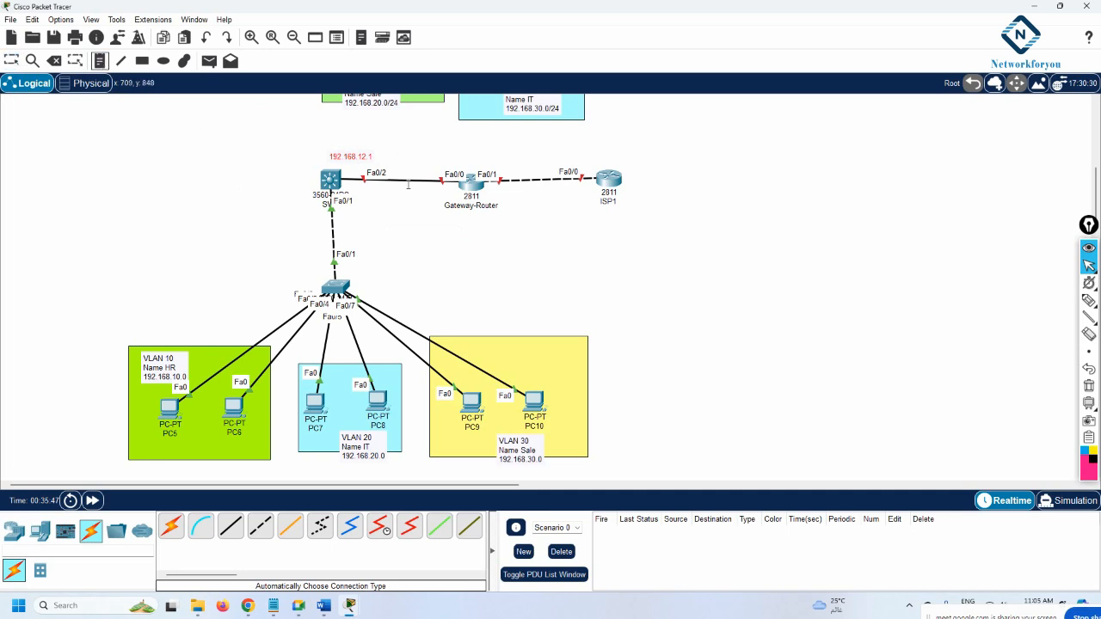
{"action": "left_click", "coordinate": [404, 156]}
{"action": "type", "text": "19"}
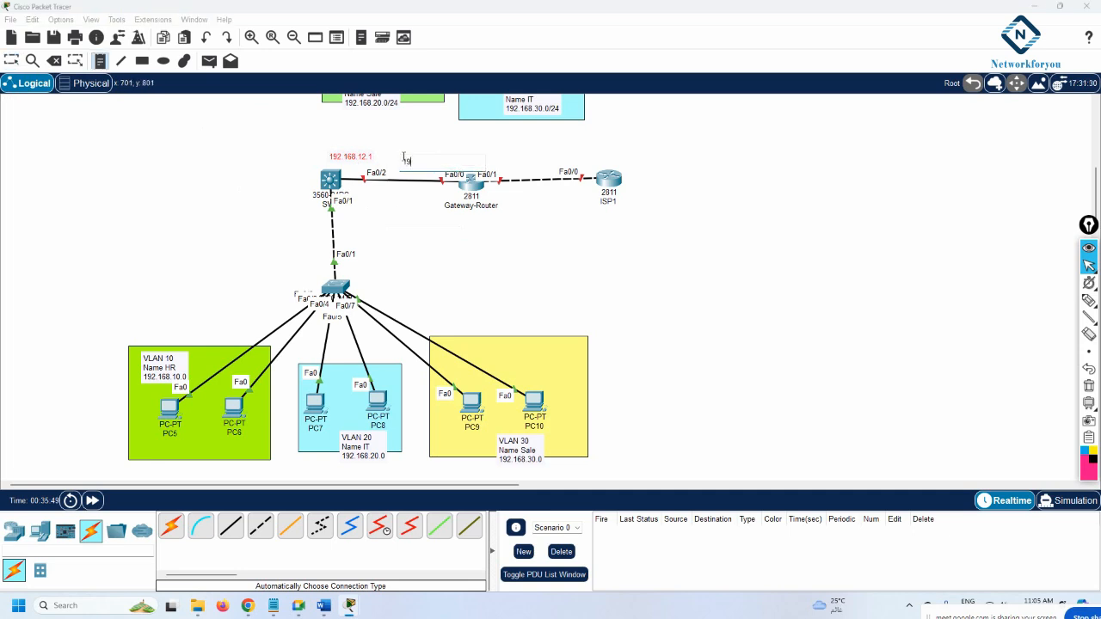
{"action": "type", "text": "2.168.12.2"}
Step: Label the link between the routers with 200.1.1.1 at Gateway-Router and 200.1.1.2 at ISP1
{"action": "left_click", "coordinate": [497, 195]}
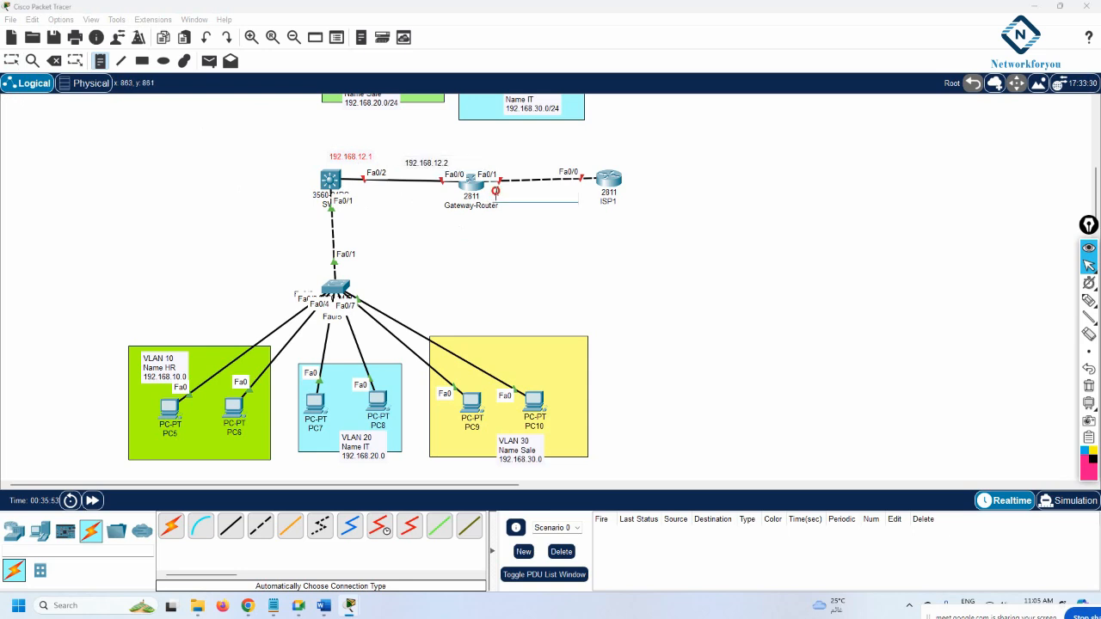
{"action": "type", "text": "200.1.1.1"}
{"action": "left_click", "coordinate": [584, 153]}
{"action": "type", "text": "200.1.1.2"}
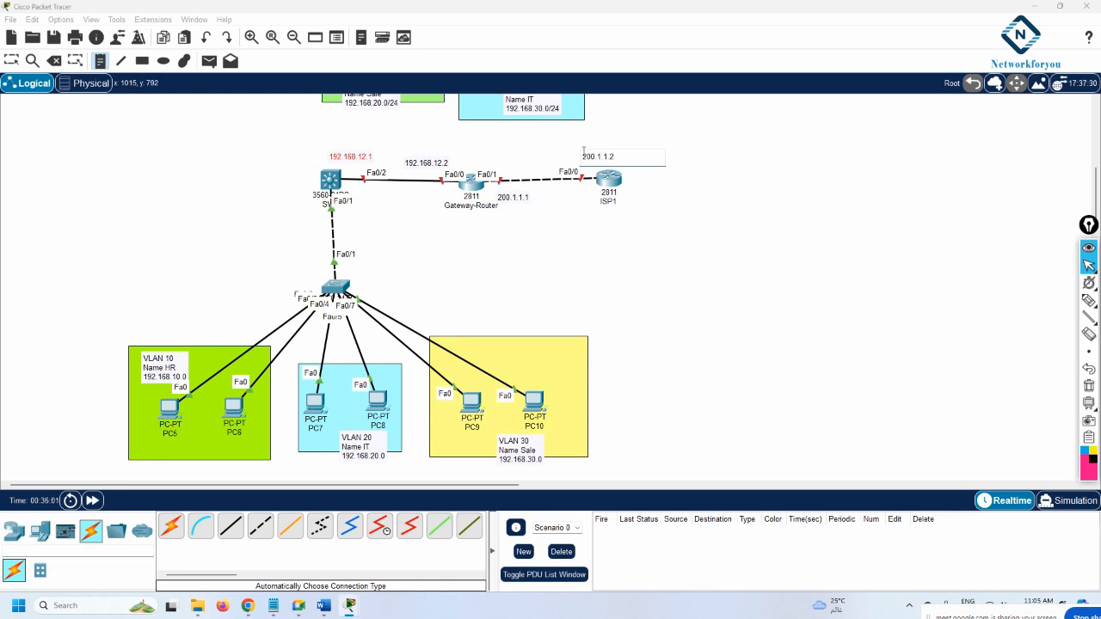
Step: Add the loopback note Lo 8.8.8.8 beside ISP1 and shift that router slightly to the right
{"action": "left_click", "coordinate": [636, 182]}
{"action": "type", "text": "co"}
{"action": "type", "text": " 8.8.8.8"}
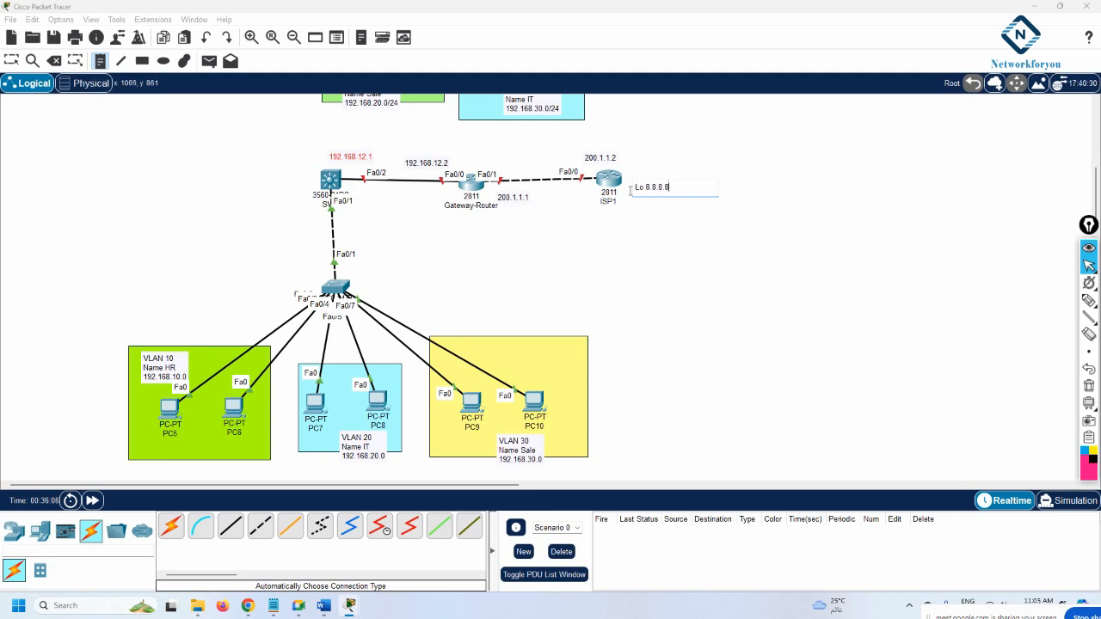
{"action": "left_click", "coordinate": [605, 239]}
{"action": "left_click", "coordinate": [11, 61]}
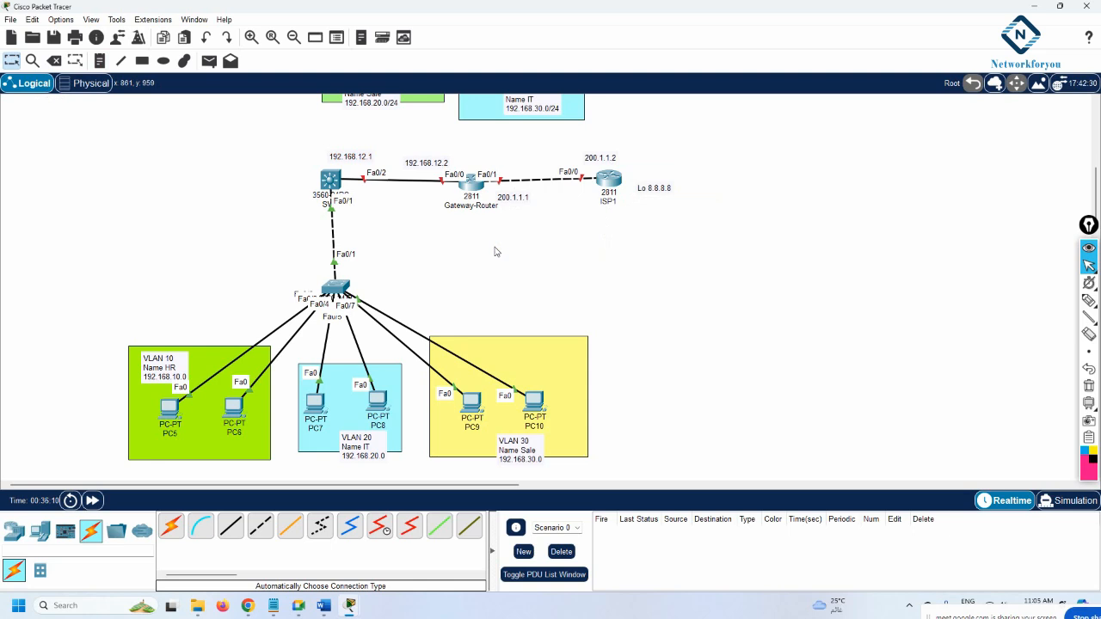
{"action": "scroll", "coordinate": [593, 260], "scroll_direction": "down", "scroll_amount": 2}
{"action": "scroll", "coordinate": [599, 261], "scroll_direction": "up", "scroll_amount": 2}
{"action": "left_click_drag", "start_coordinate": [608, 181], "coordinate": [615, 177]}
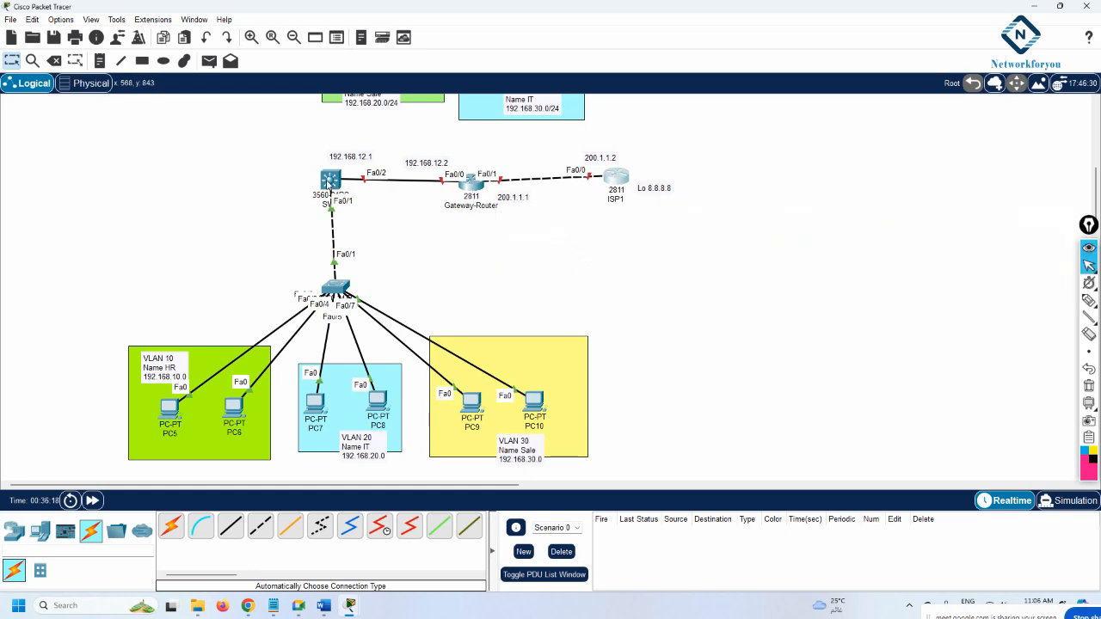
Step: Open the access switch's command line and place its widened window beside the topology
{"action": "mouse_move", "coordinate": [329, 184]}
{"action": "left_click", "coordinate": [337, 289]}
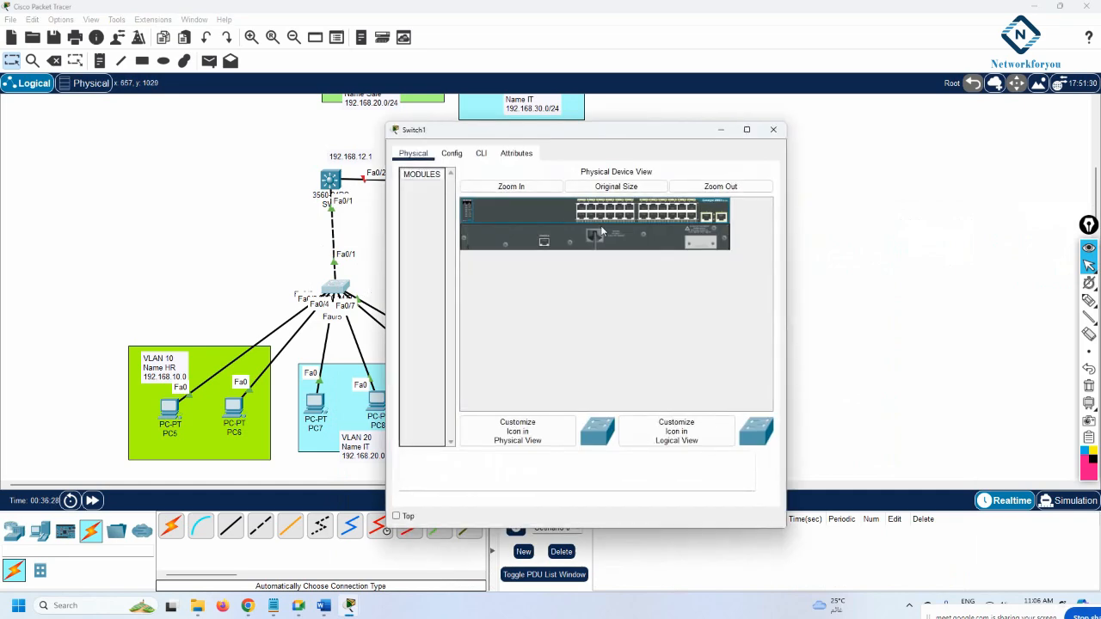
{"action": "left_click", "coordinate": [481, 154]}
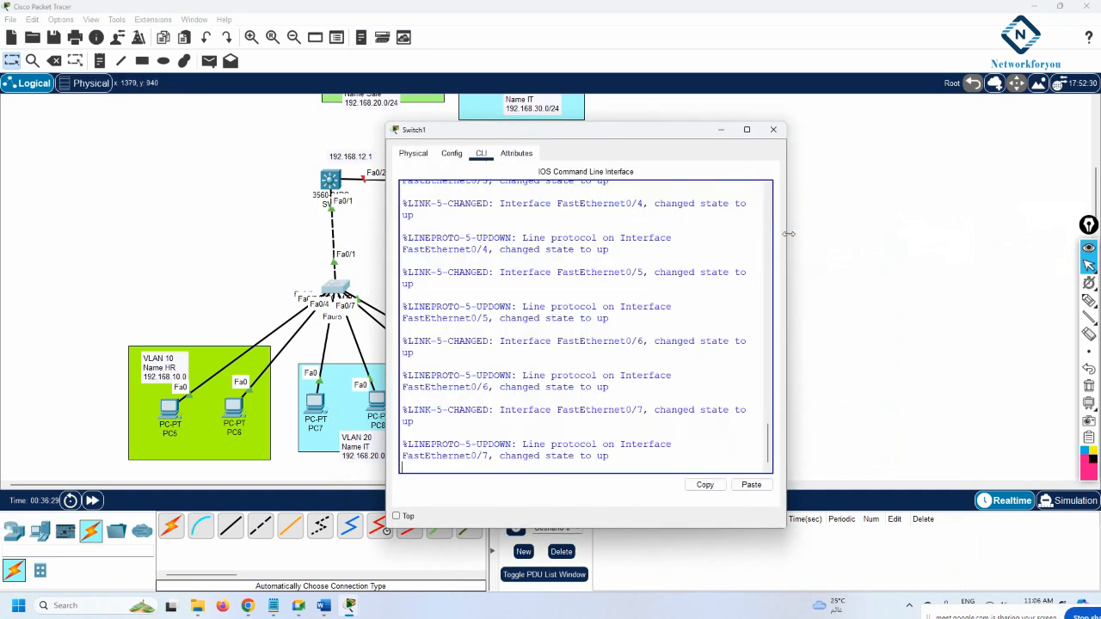
{"action": "left_click_drag", "start_coordinate": [784, 241], "coordinate": [929, 241]}
{"action": "left_click_drag", "start_coordinate": [583, 136], "coordinate": [814, 140]}
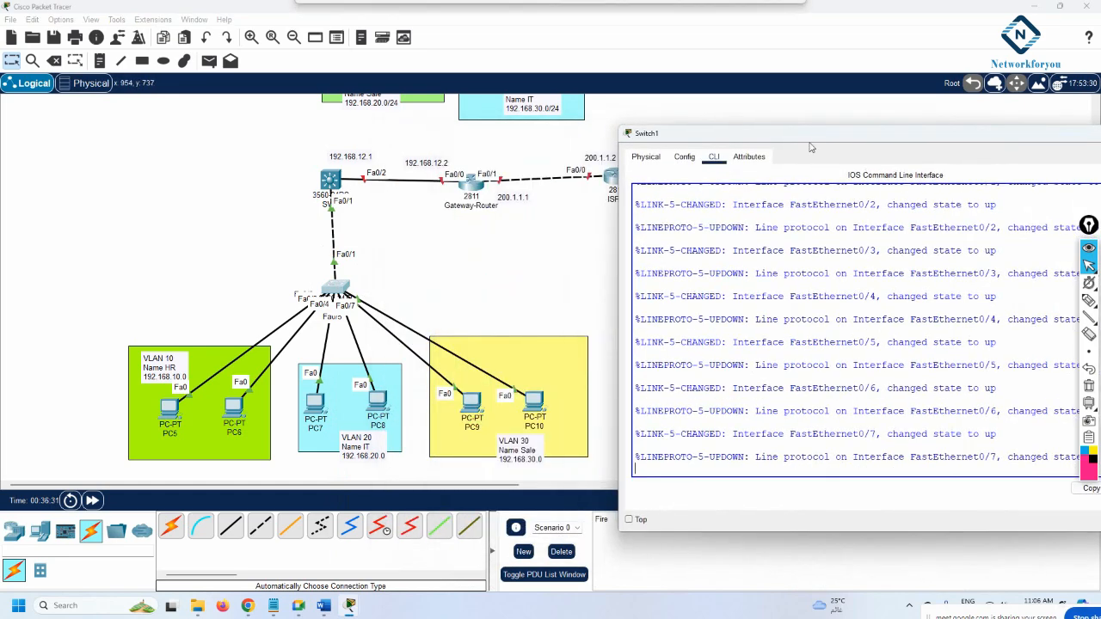
{"action": "key", "text": "Return"}
{"action": "key", "text": "Return"}
{"action": "key", "text": "Return"}
{"action": "key", "text": "Return"}
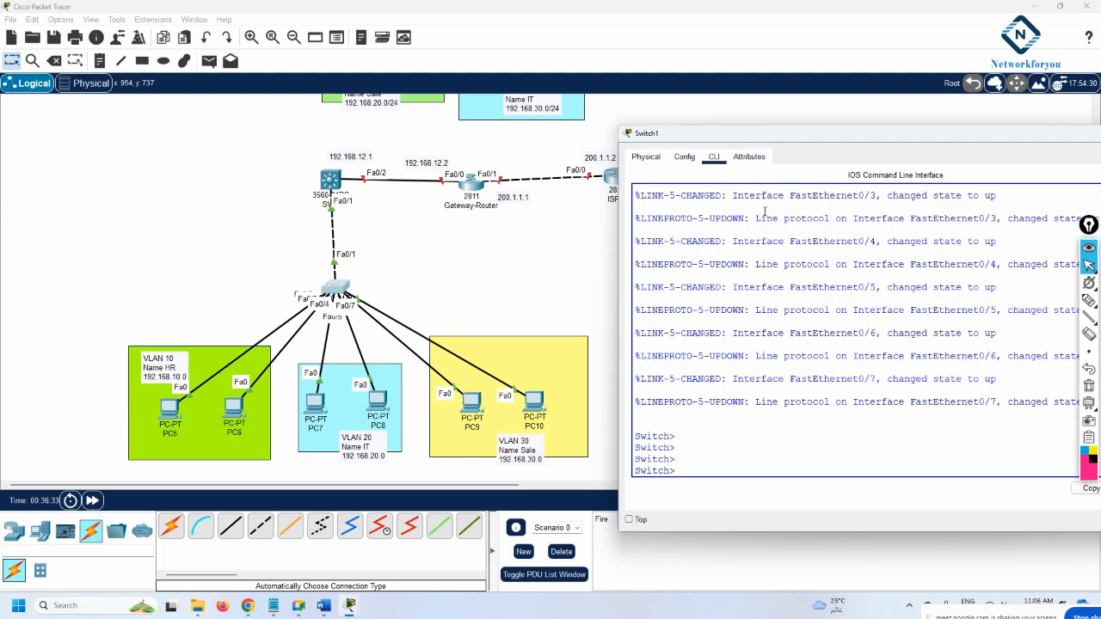
Step: Enter global configuration mode on the access switch and set its hostname to SW1
{"action": "type", "text": "en"}
{"action": "key", "text": "Return"}
{"action": "type", "text": "c"}
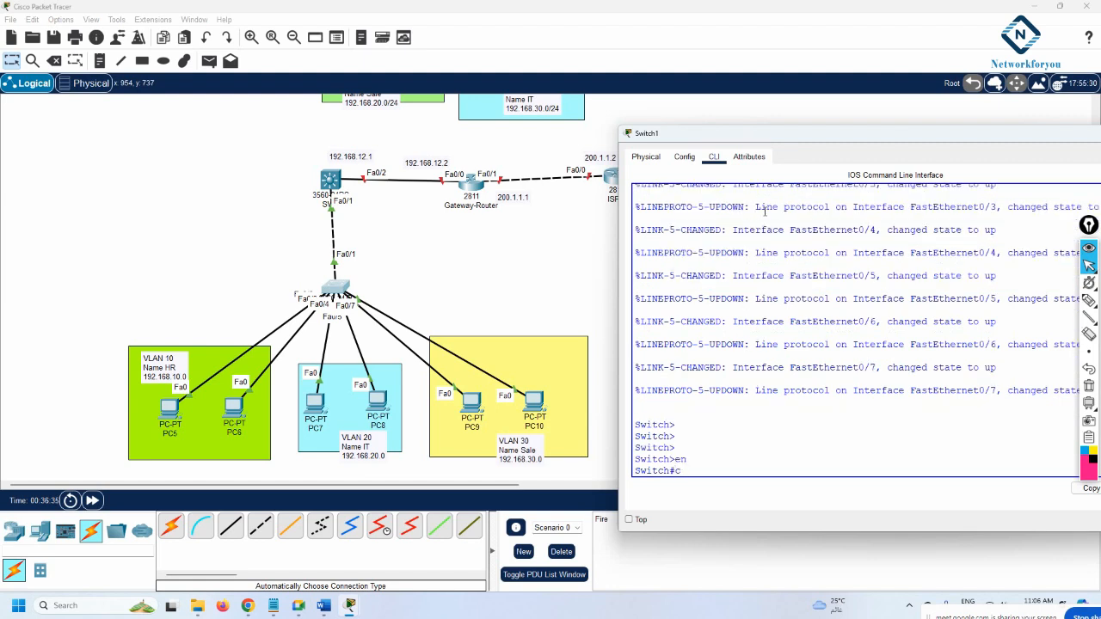
{"action": "type", "text": "onfig t"}
{"action": "key", "text": "Return"}
{"action": "type", "text": "host"}
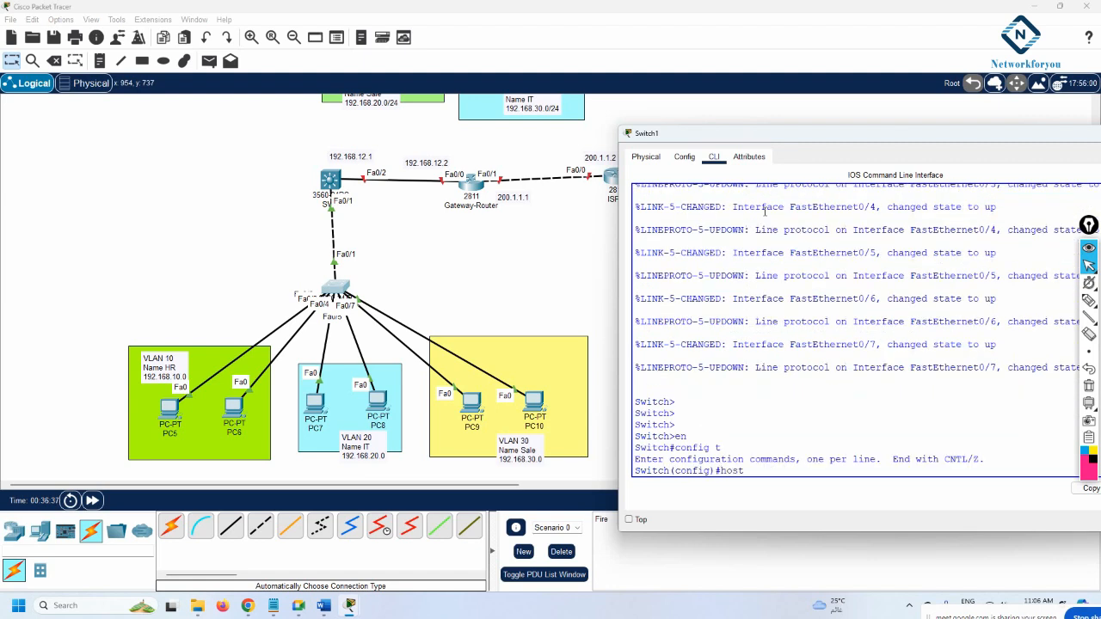
{"action": "key", "text": "Tab"}
{"action": "type", "text": "SW1"}
{"action": "key", "text": "Return"}
{"action": "key", "text": "Return"}
{"action": "key", "text": "Return"}
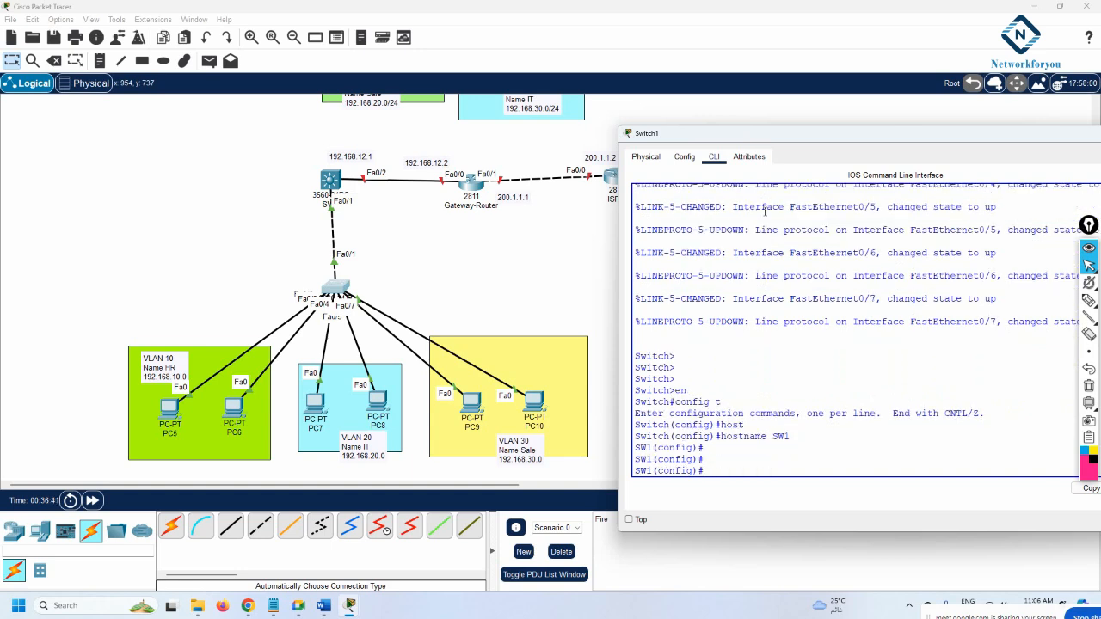
Step: Create VLAN 10 named HR and VLAN 20 named IT on SW1
{"action": "type", "text": "vlan 10"}
{"action": "key", "text": "Return"}
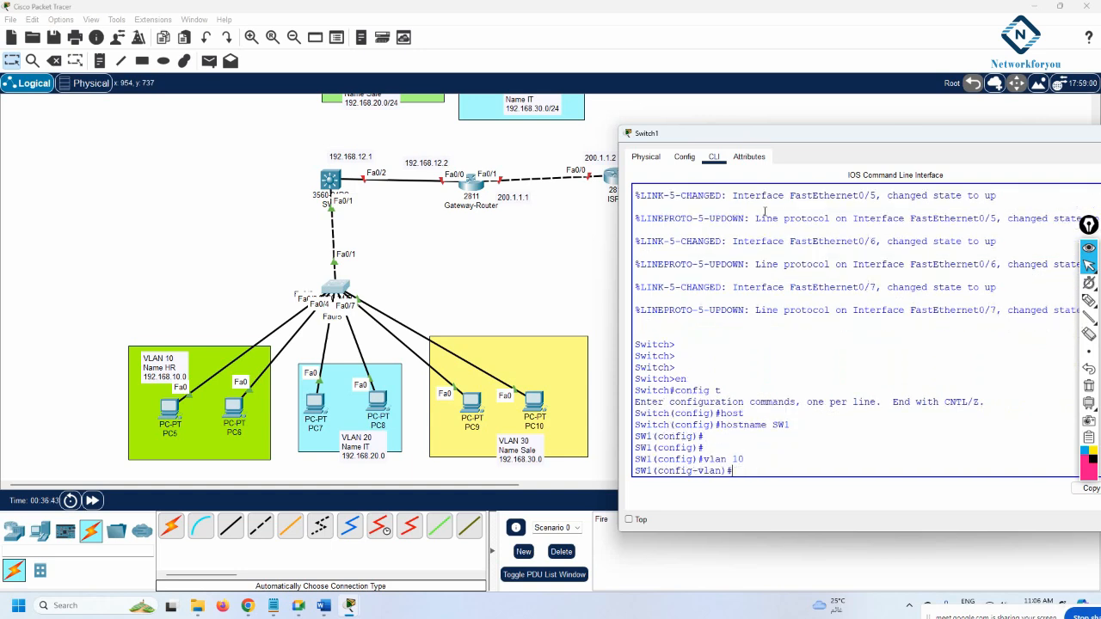
{"action": "type", "text": "name HR"}
{"action": "key", "text": "Return"}
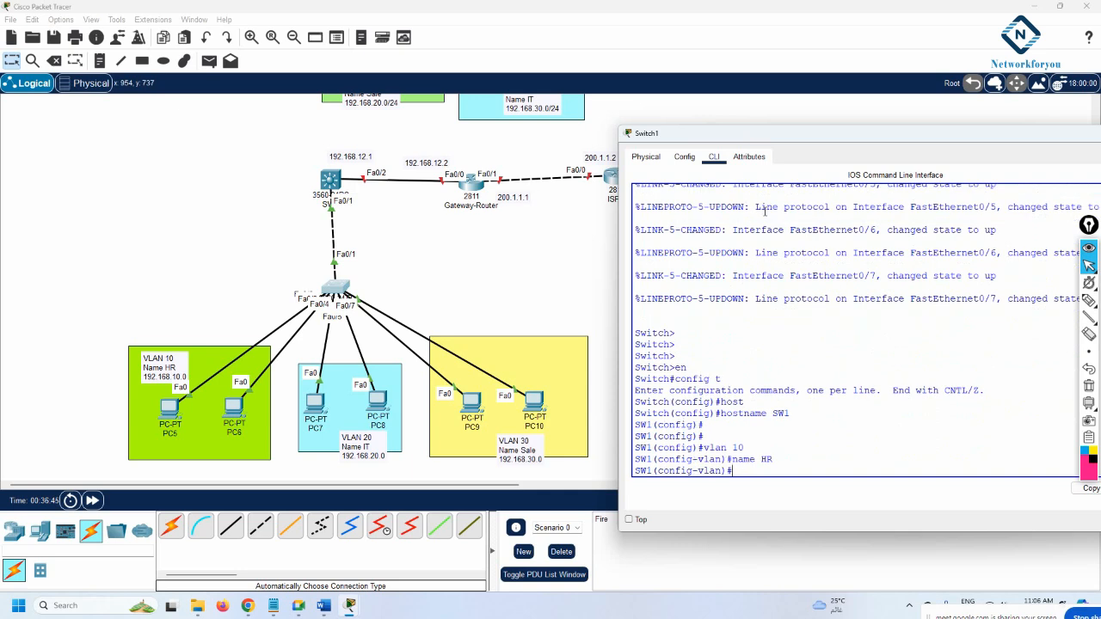
{"action": "type", "text": "vlan 20"}
{"action": "key", "text": "Return"}
{"action": "type", "text": "name"}
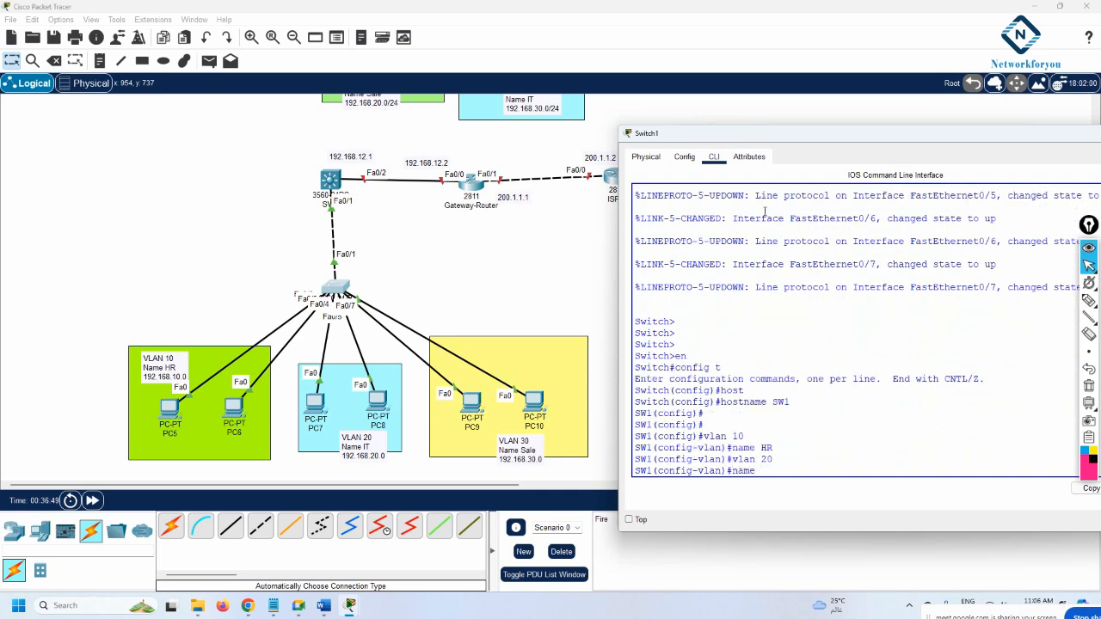
{"action": "type", "text": " IT"}
{"action": "key", "text": "Return"}
{"action": "type", "text": "vlan 3"}
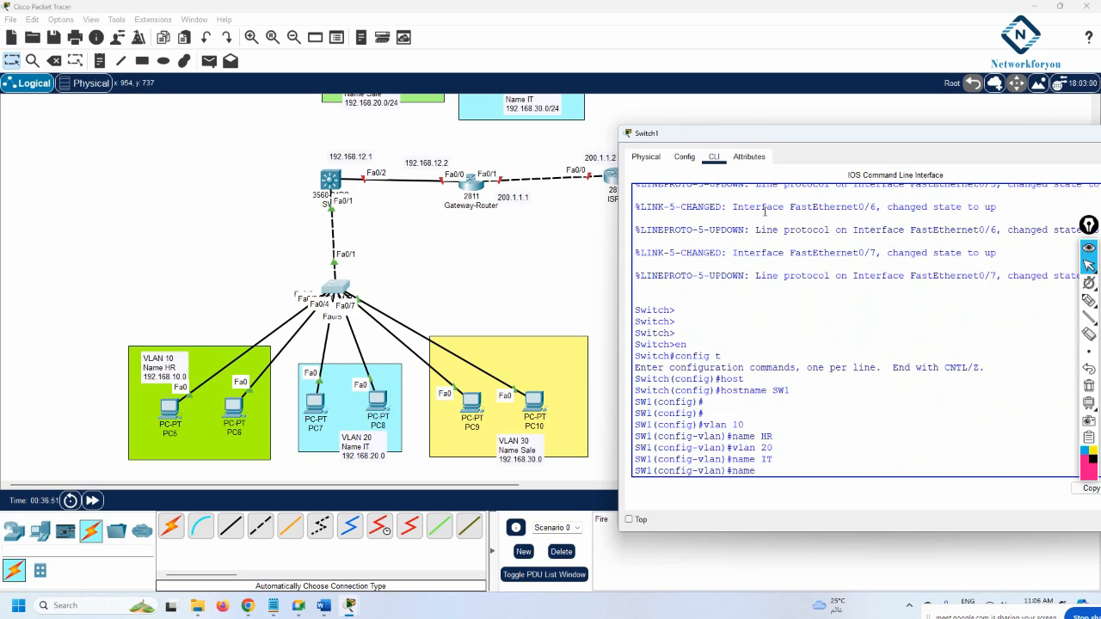
{"action": "type", "text": "0"}
{"action": "key", "text": "Return"}
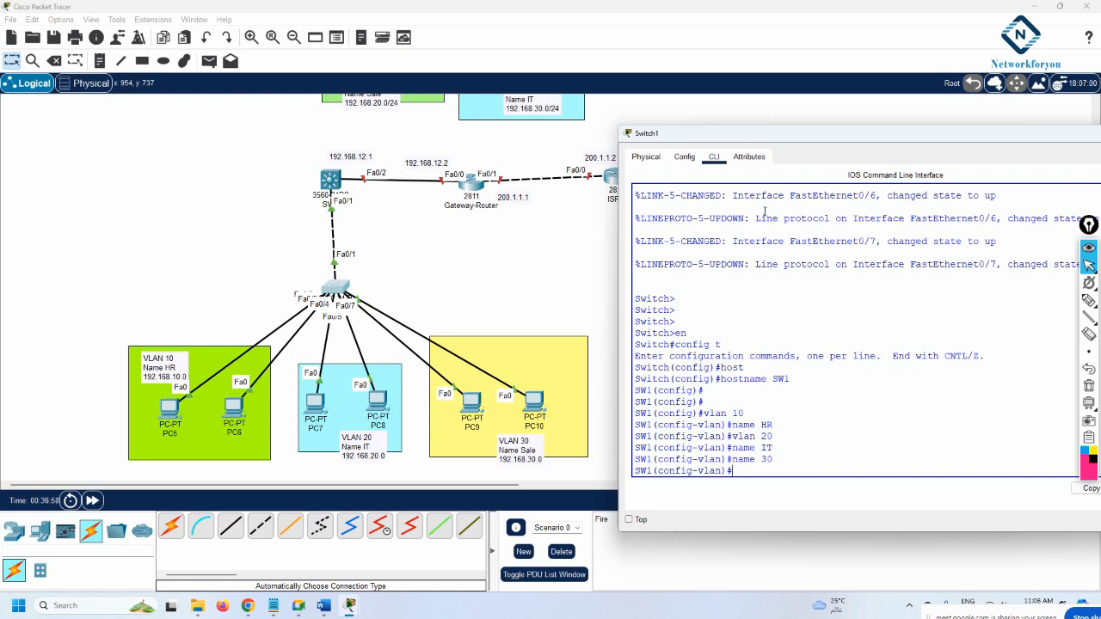
{"action": "type", "text": "name I"}
{"action": "key", "text": "BackSpace"}
{"action": "type", "text": "T"}
{"action": "key", "text": "Return"}
Step: Create VLAN 30 on SW1 and name it Sale
{"action": "type", "text": "vlan)#vlan"}
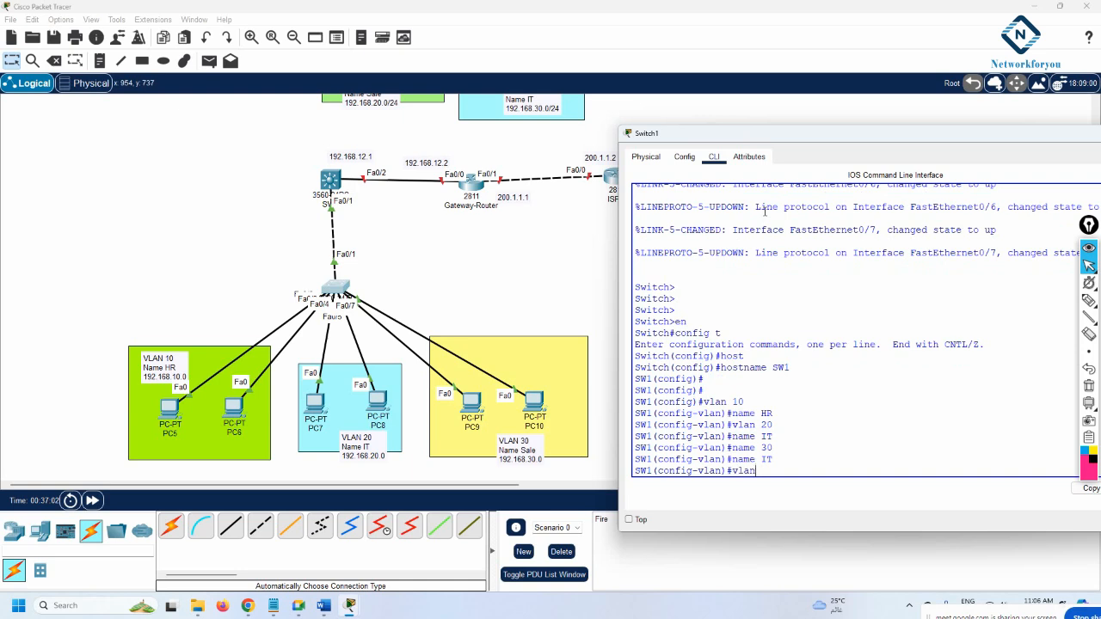
{"action": "type", "text": " 30"}
{"action": "key", "text": "Return"}
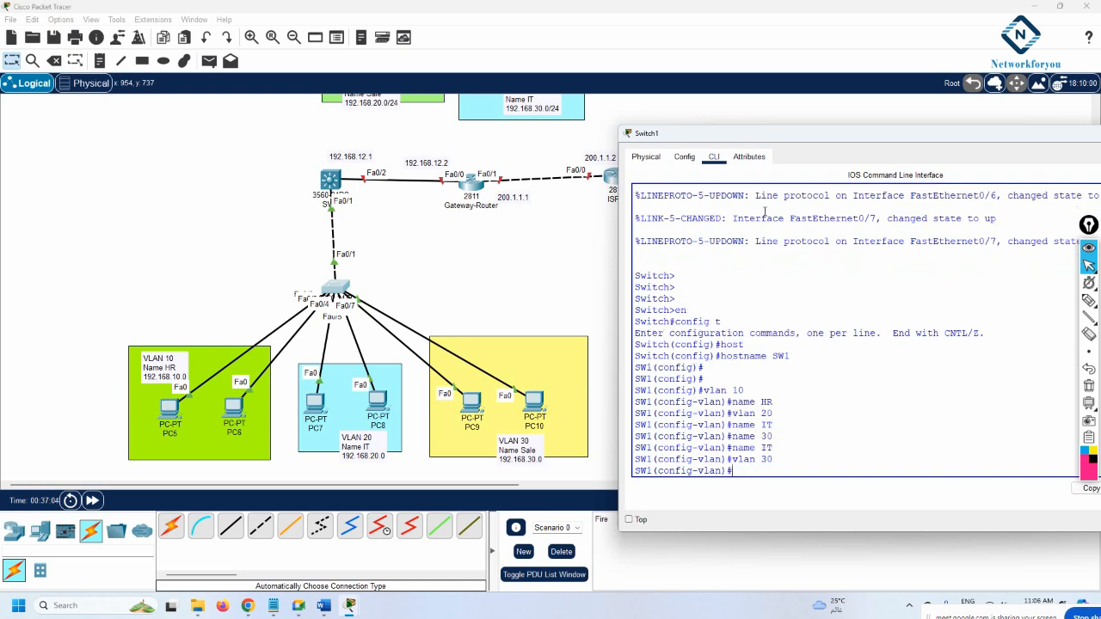
{"action": "type", "text": "name Sale"}
{"action": "key", "text": "Return"}
{"action": "key", "text": "Return"}
{"action": "key", "text": "Return"}
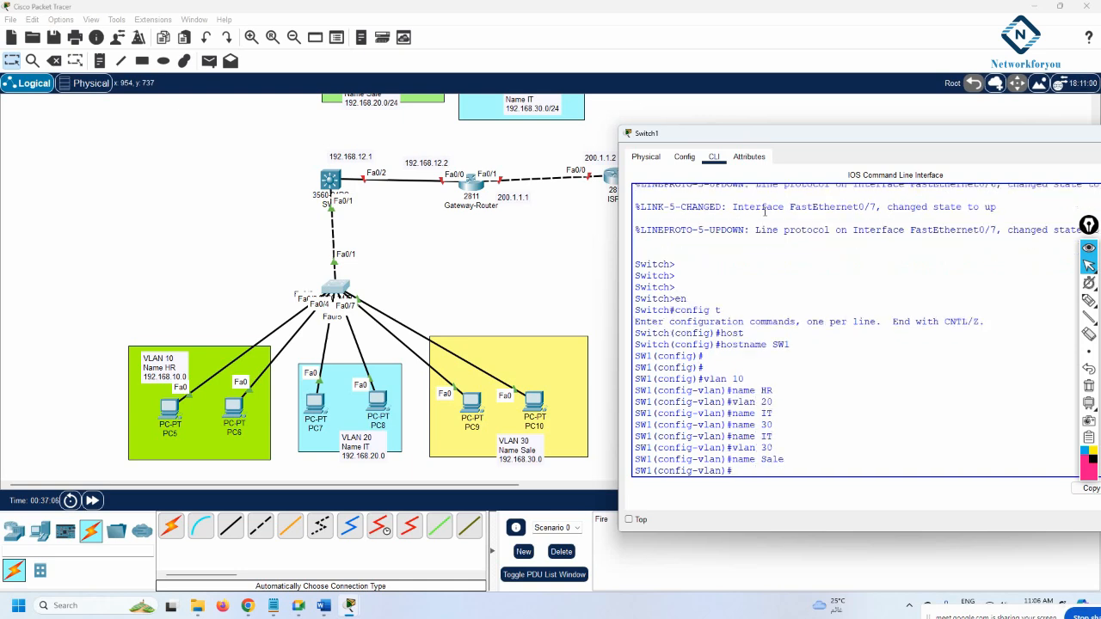
Step: Check SW1's VLANs with the brief VLAN listing and return to global configuration mode
{"action": "type", "text": "do sh vlan br"}
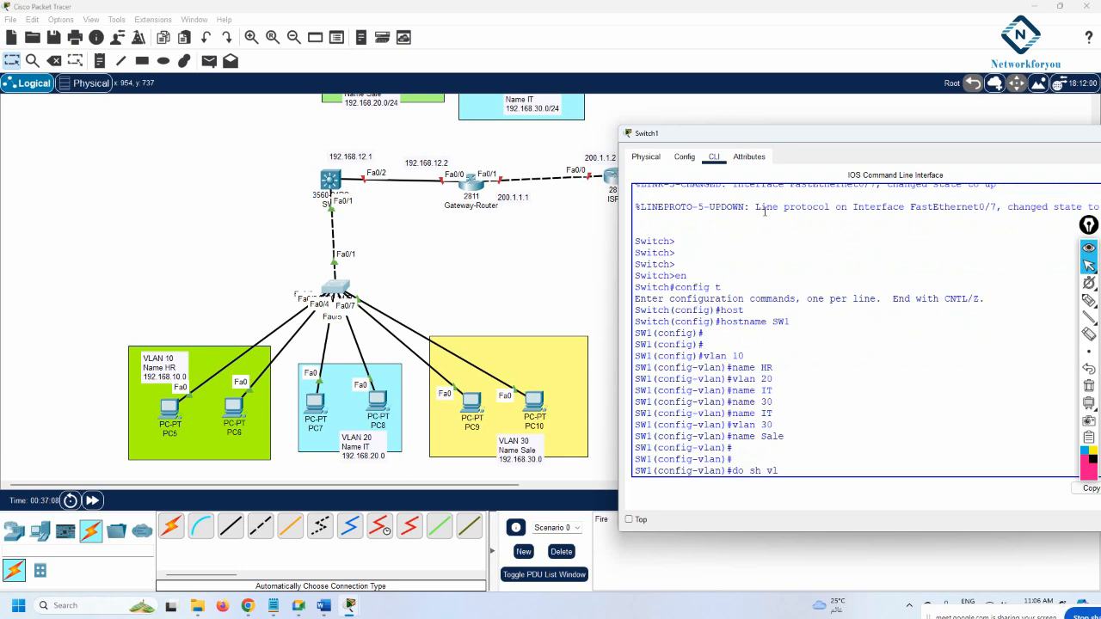
{"action": "key", "text": "Return"}
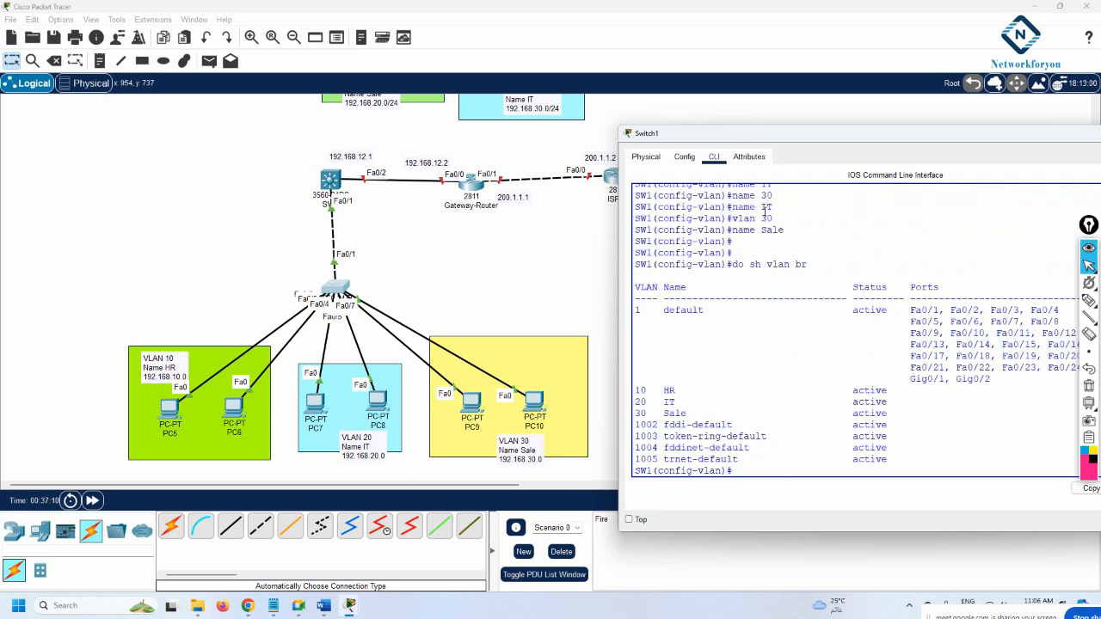
{"action": "key", "text": "Return"}
{"action": "key", "text": "Return"}
{"action": "key", "text": "Return"}
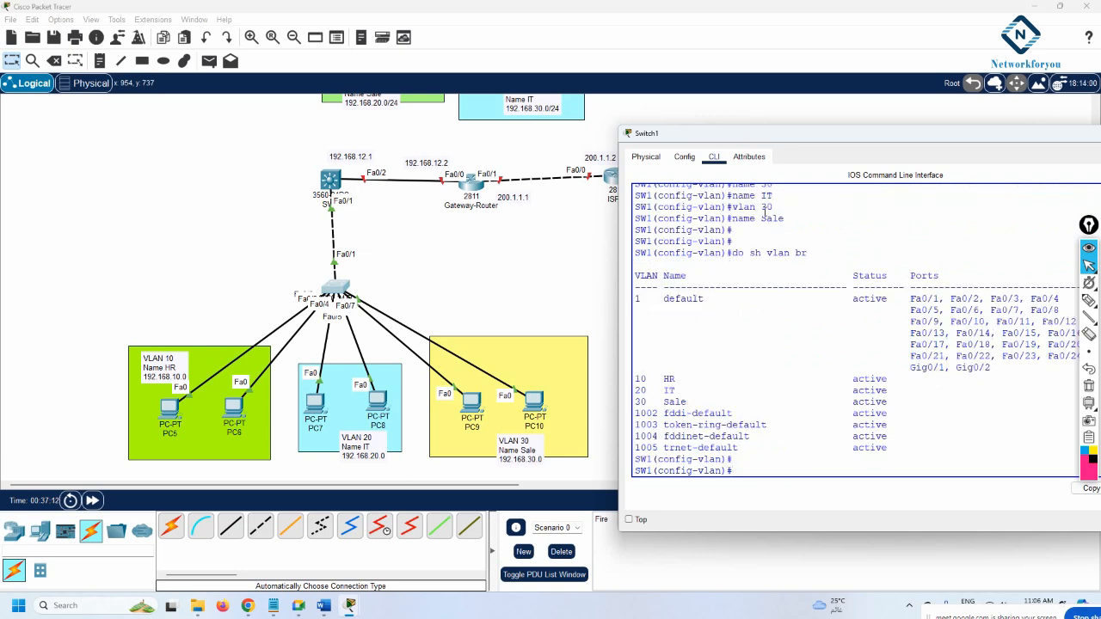
{"action": "type", "text": "exit"}
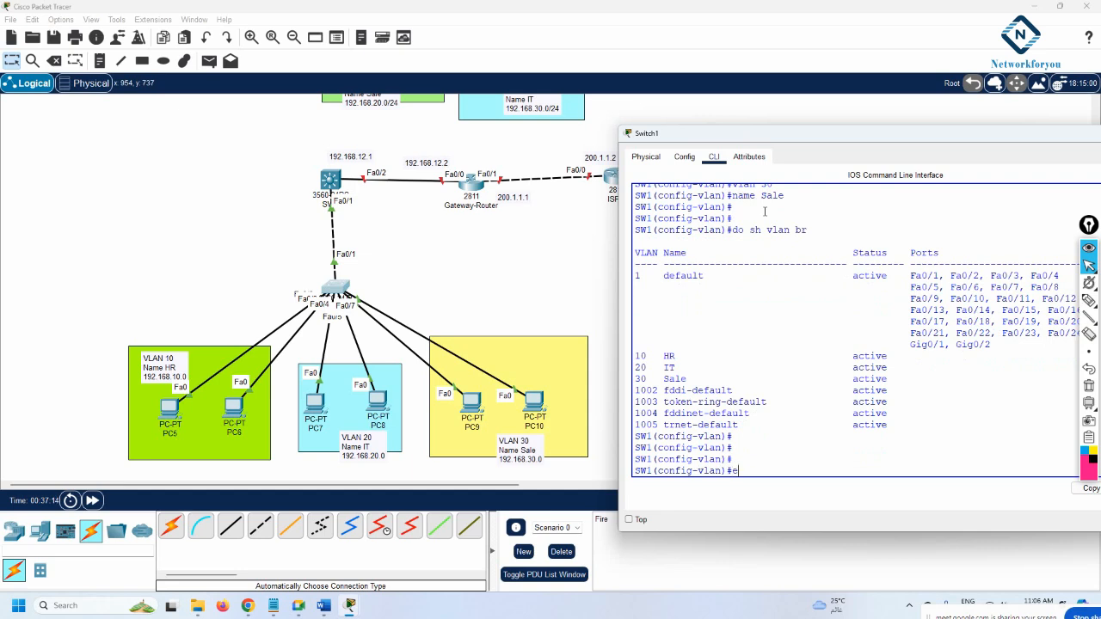
{"action": "key", "text": "Return"}
{"action": "key", "text": "Return"}
{"action": "key", "text": "Return"}
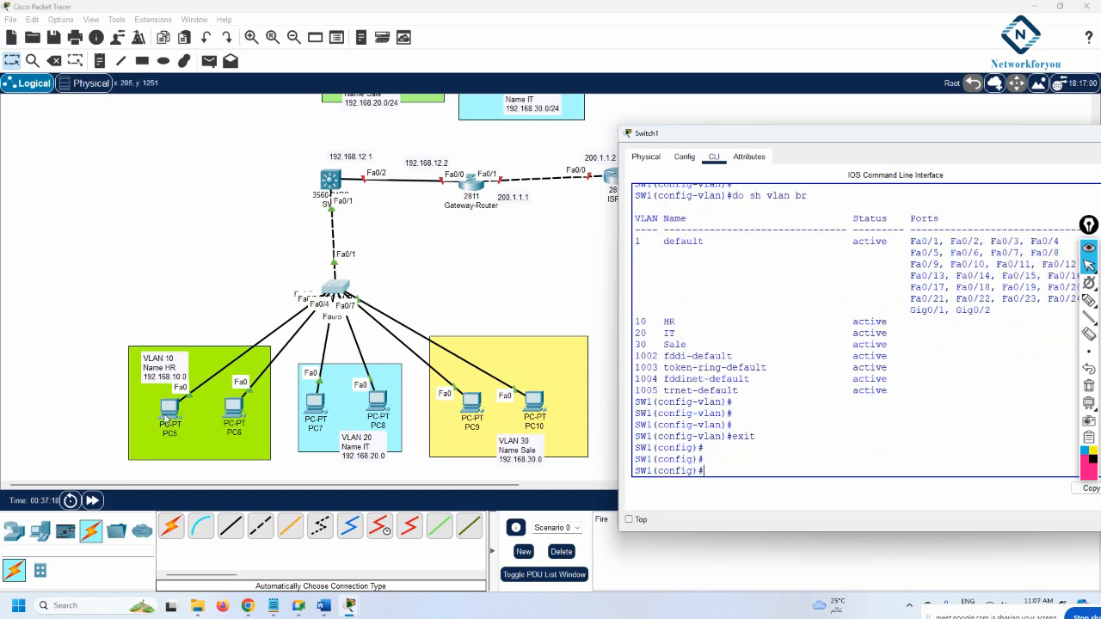
Step: Shift PC5 and PC6 slightly inside the VLAN 10 area and bring back SW1's command line
{"action": "mouse_move", "coordinate": [168, 411]}
{"action": "left_mouse_down"}
{"action": "mouse_move", "coordinate": [98, 349]}
{"action": "mouse_move", "coordinate": [154, 401]}
{"action": "left_mouse_up"}
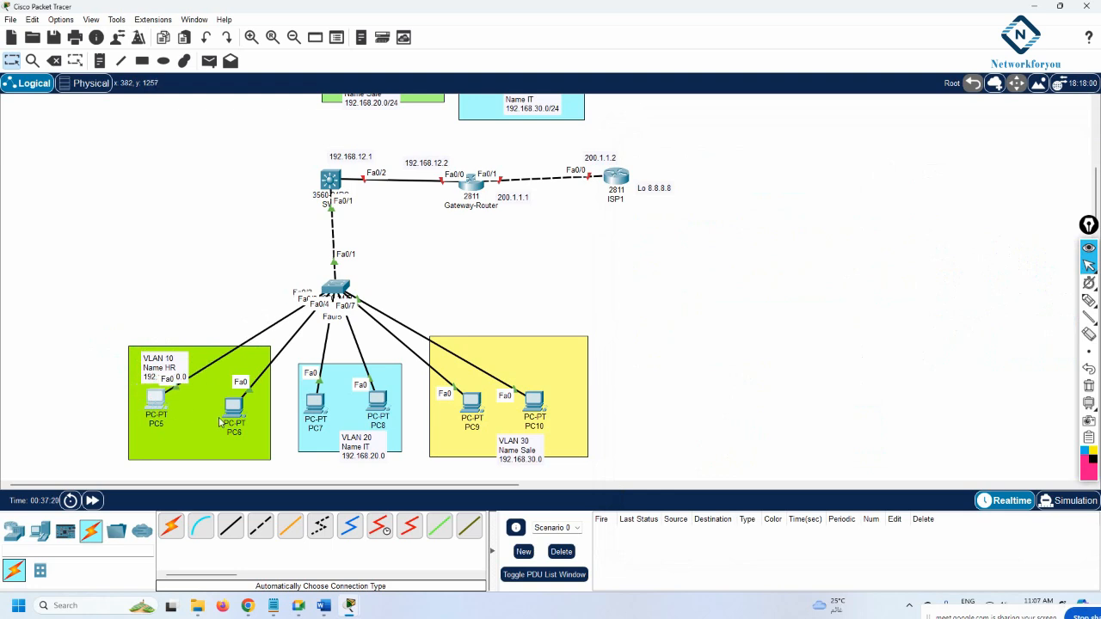
{"action": "mouse_move", "coordinate": [227, 414]}
{"action": "left_mouse_down"}
{"action": "mouse_move", "coordinate": [208, 413]}
{"action": "mouse_move", "coordinate": [217, 421]}
{"action": "left_mouse_up"}
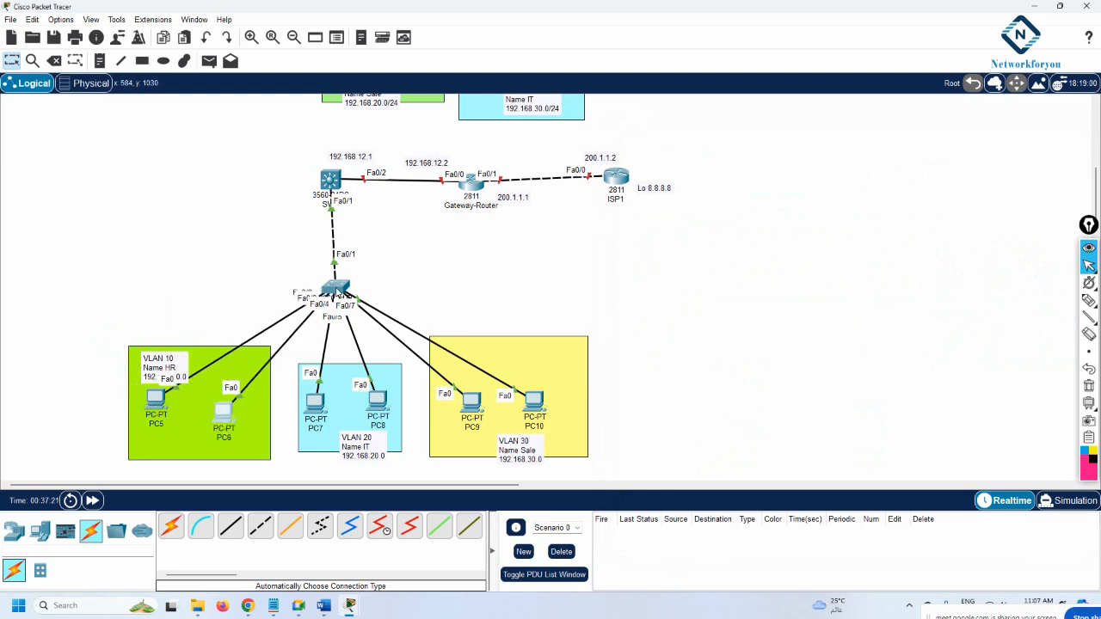
{"action": "left_click", "coordinate": [347, 288]}
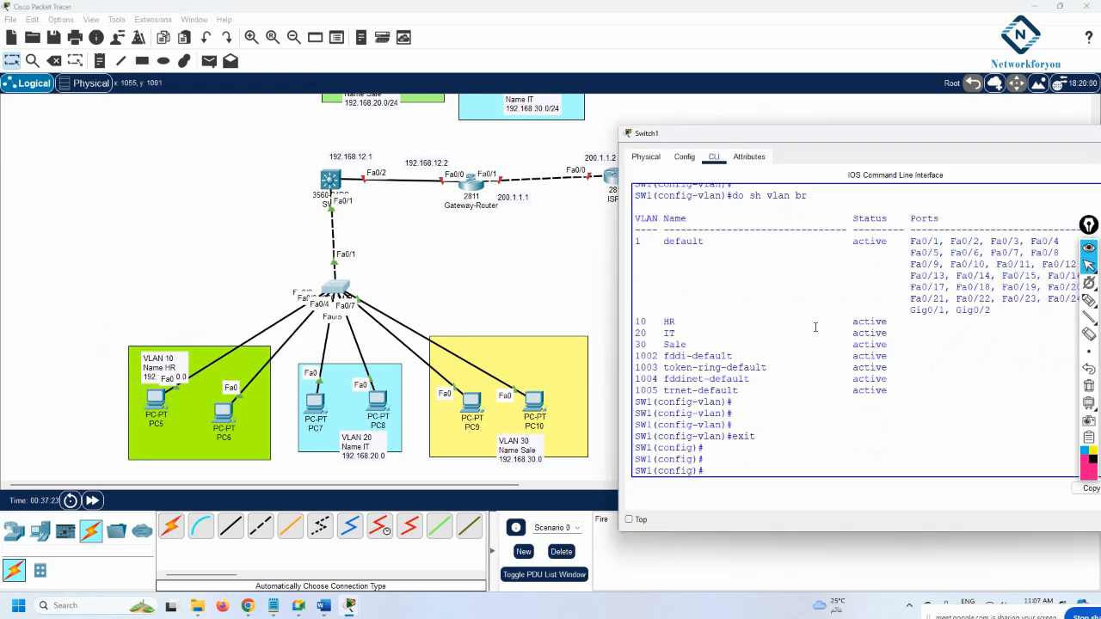
Step: Enter the interface range f0/2-3 on SW1 and set its switchport mode to access
{"action": "type", "text": "int r"}
{"action": "key", "text": "Tab"}
{"action": "type", "text": "f"}
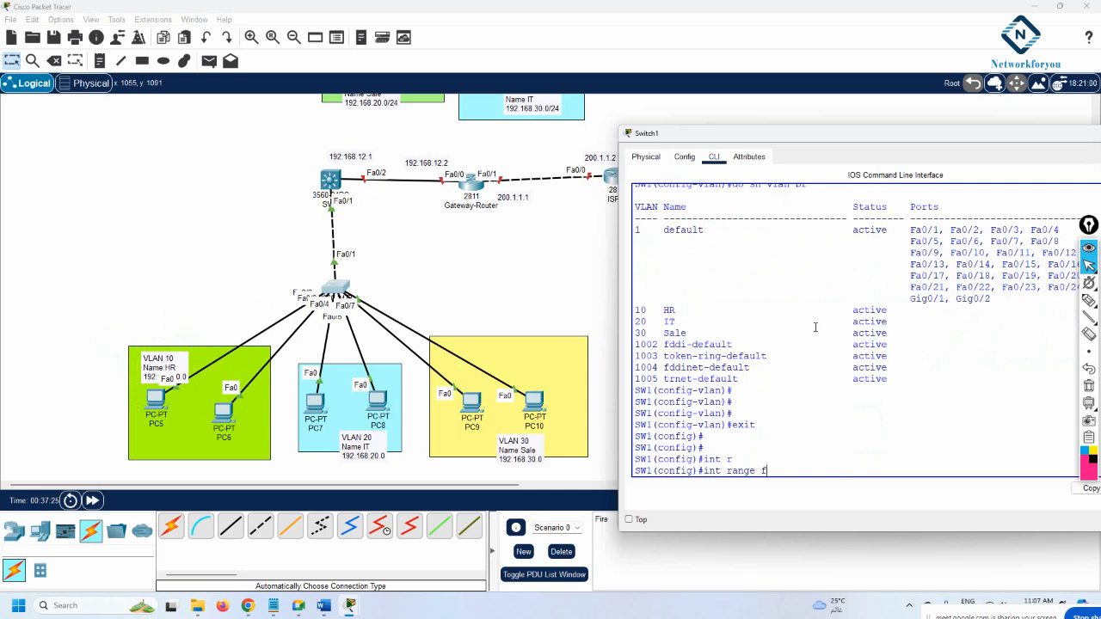
{"action": "type", "text": "0/2-3"}
{"action": "key", "text": "Return"}
{"action": "type", "text": "sw"}
{"action": "key", "text": "Tab"}
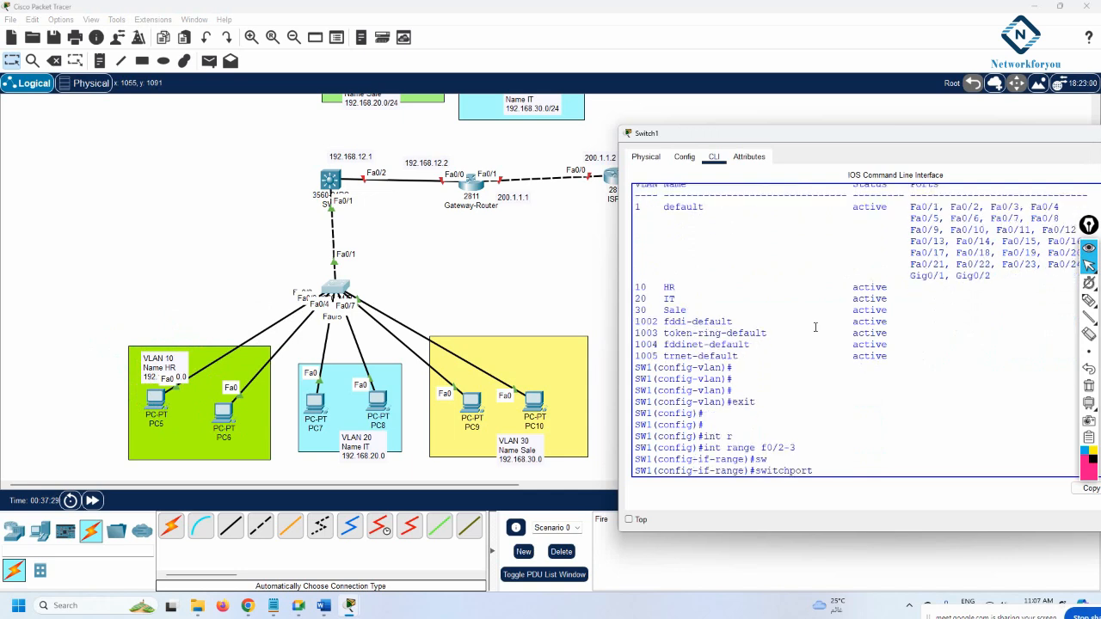
{"action": "type", "text": "mo"}
{"action": "key", "text": "Tab"}
{"action": "type", "text": "acc"}
{"action": "key", "text": "Return"}
Step: Assign the access ports f0/2-3 on SW1 to VLAN 10
{"action": "type", "text": "s"}
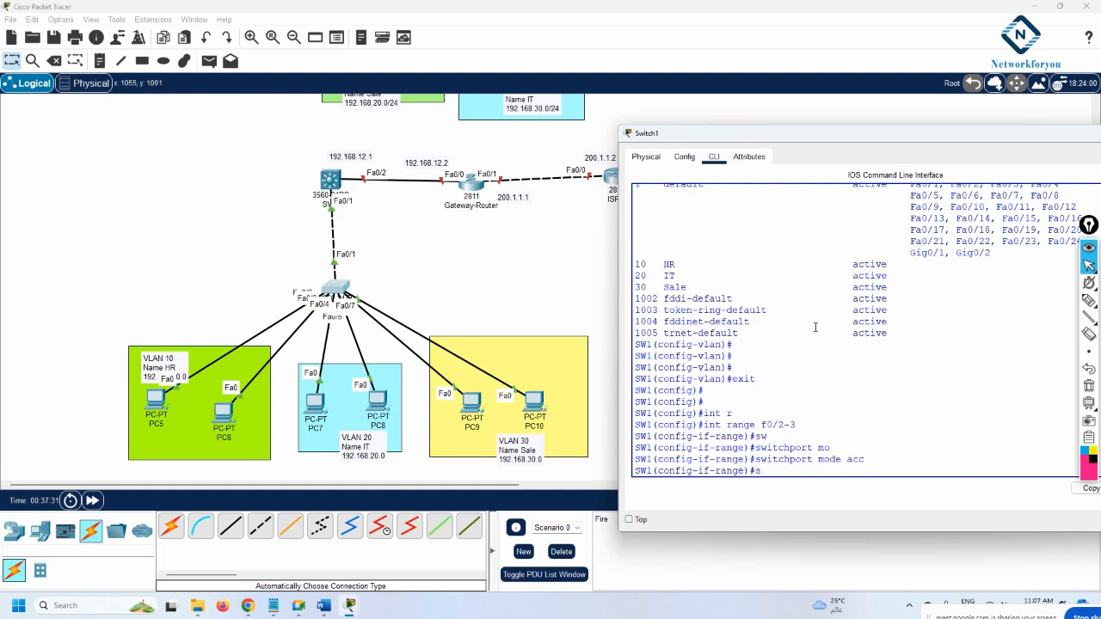
{"action": "type", "text": "w"}
{"action": "key", "text": "Tab"}
{"action": "type", "text": "acc"}
{"action": "key", "text": "Tab"}
{"action": "type", "text": "v"}
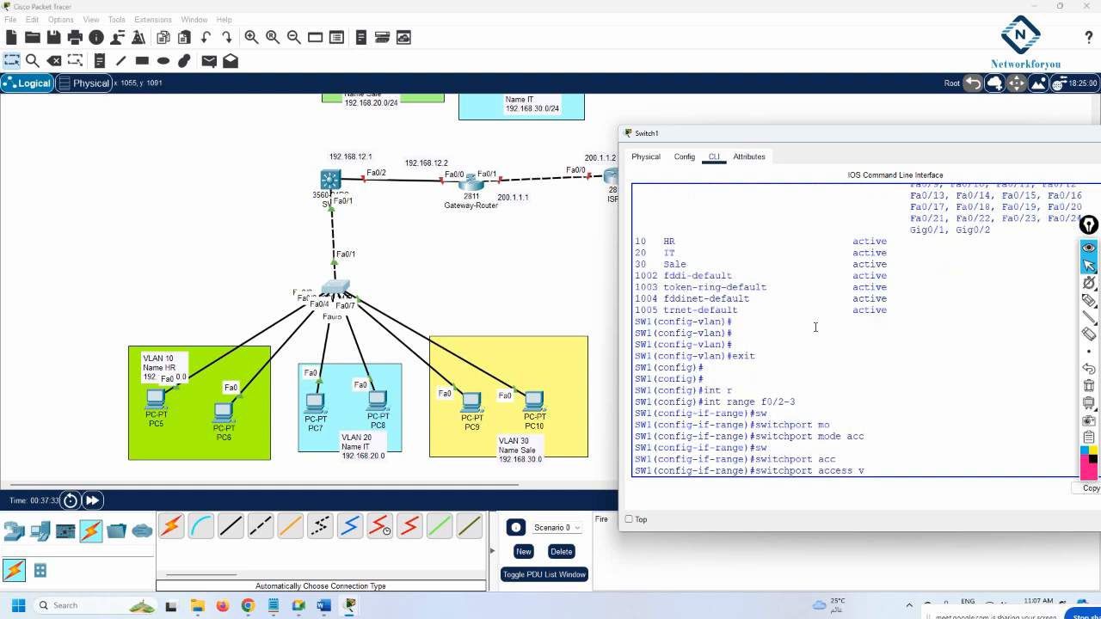
{"action": "type", "text": "lan 10"}
{"action": "key", "text": "Return"}
{"action": "key", "text": "Return"}
{"action": "key", "text": "Return"}
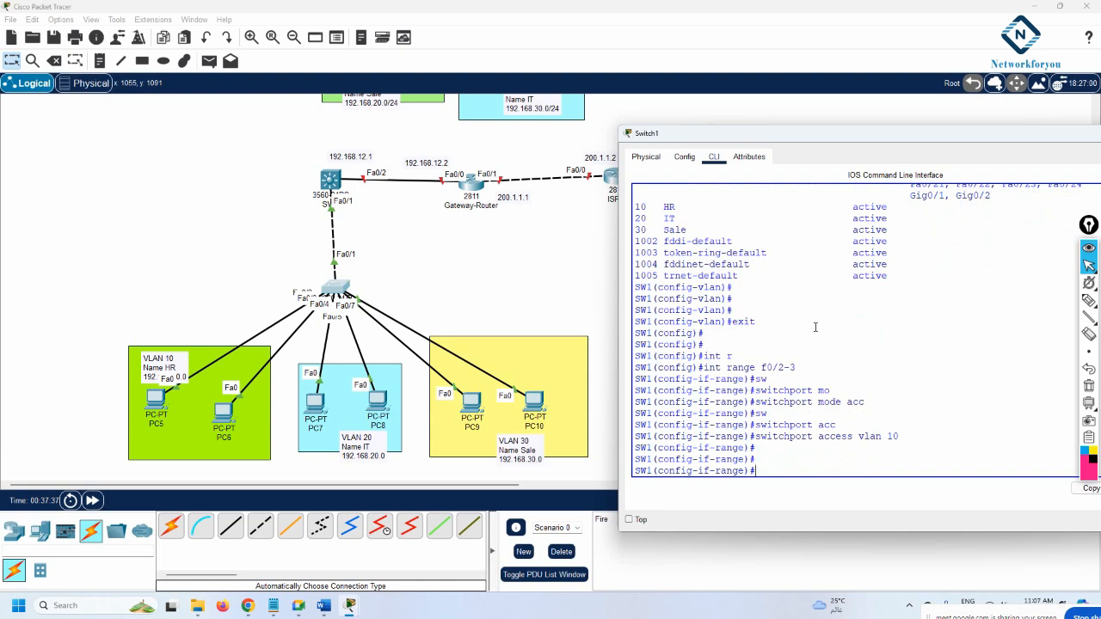
Step: Nudge PC7 and PC8 within the VLAN 20 area and return SW1 to global configuration mode
{"action": "left_click_drag", "start_coordinate": [307, 416], "coordinate": [378, 408]}
{"action": "left_click", "coordinate": [335, 290]}
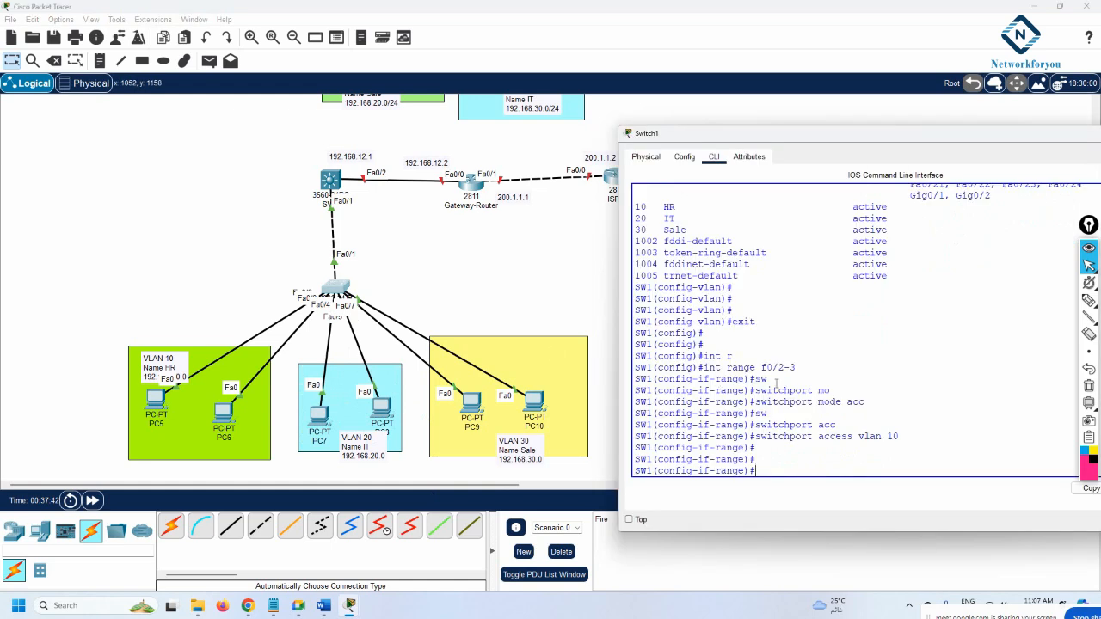
{"action": "type", "text": "exit"}
{"action": "key", "text": "Return"}
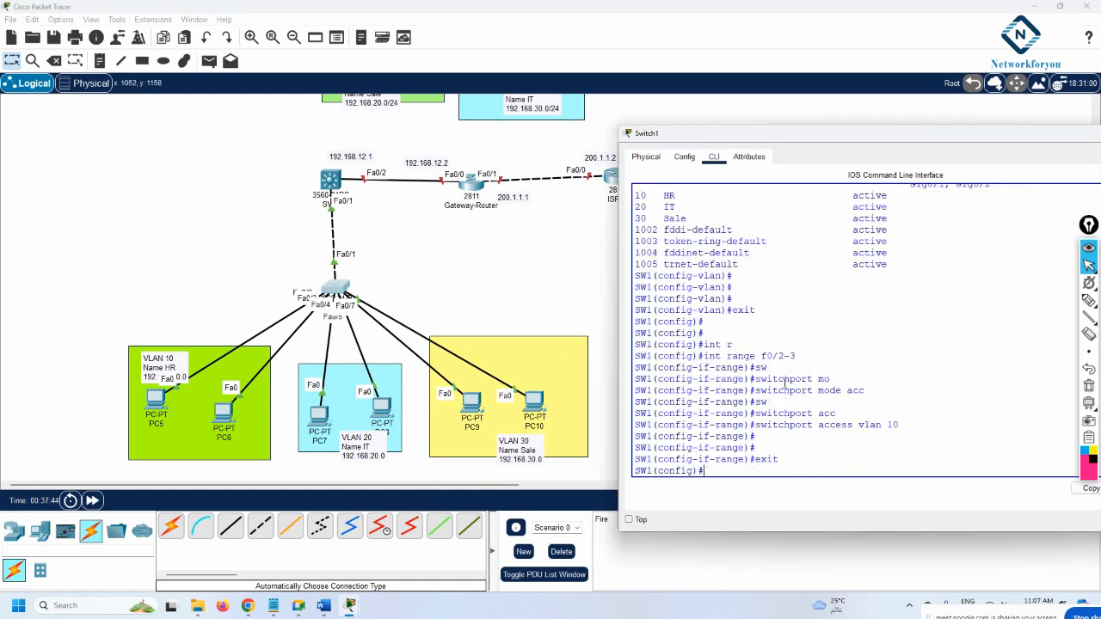
Step: Enter the interface range f0/4-5 on SW1 and set its switchport mode to access
{"action": "type", "text": "int r"}
{"action": "key", "text": "Tab"}
{"action": "type", "text": "f"}
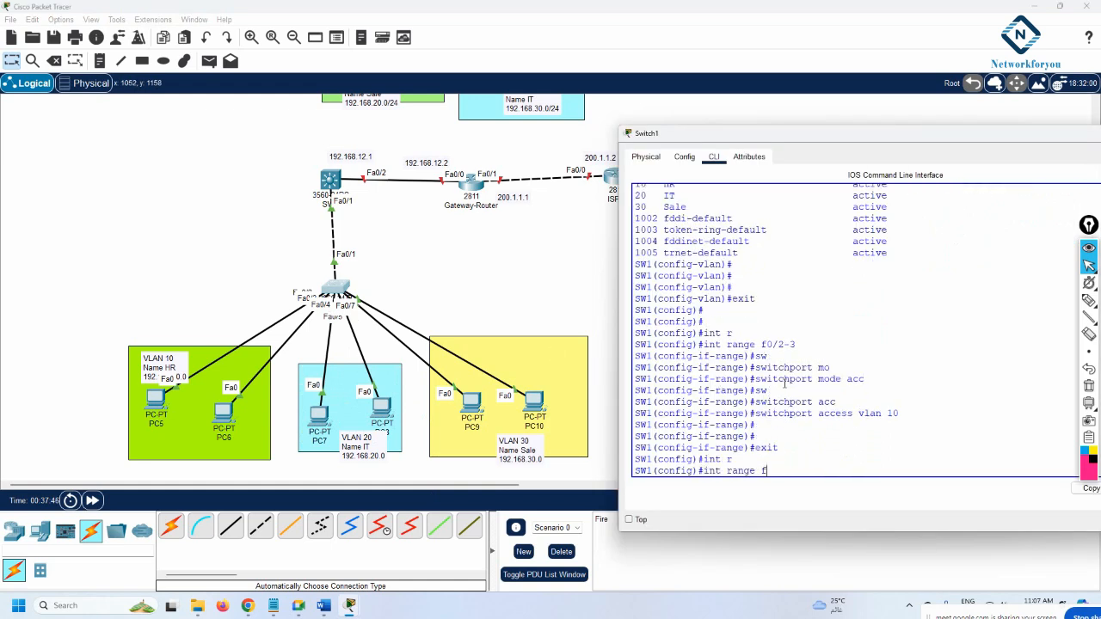
{"action": "type", "text": "0/4-5"}
{"action": "key", "text": "Return"}
{"action": "type", "text": "sw"}
{"action": "key", "text": "Tab"}
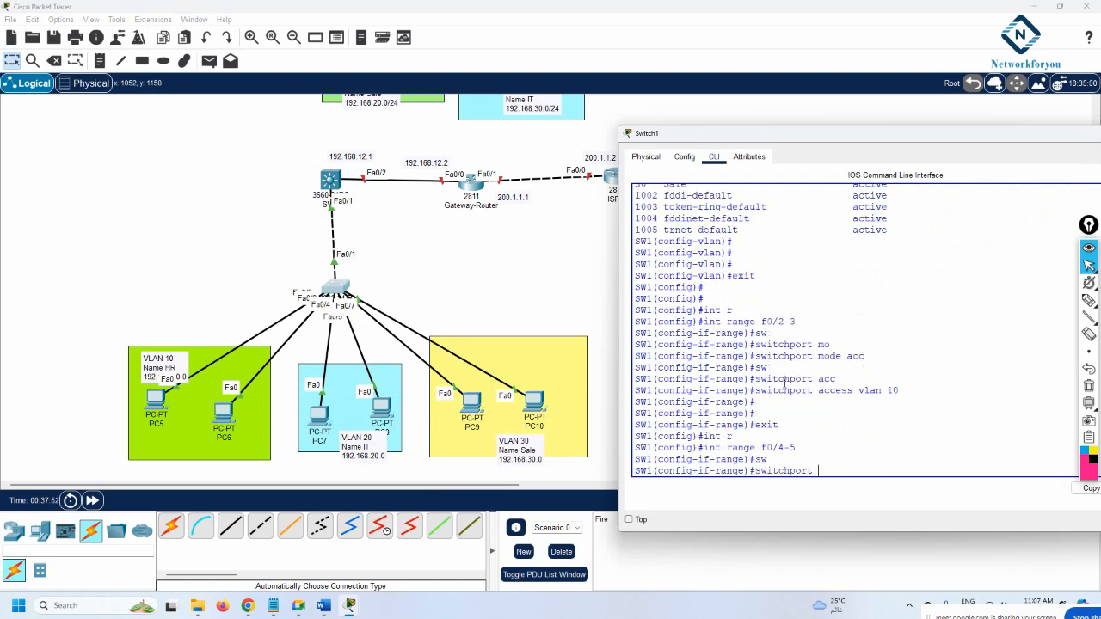
{"action": "type", "text": "mo"}
{"action": "key", "text": "Tab"}
{"action": "type", "text": "acc"}
{"action": "key", "text": "Return"}
Step: Assign the access ports f0/4-5 on SW1 to VLAN 20 and exit the interface range
{"action": "type", "text": "sw"}
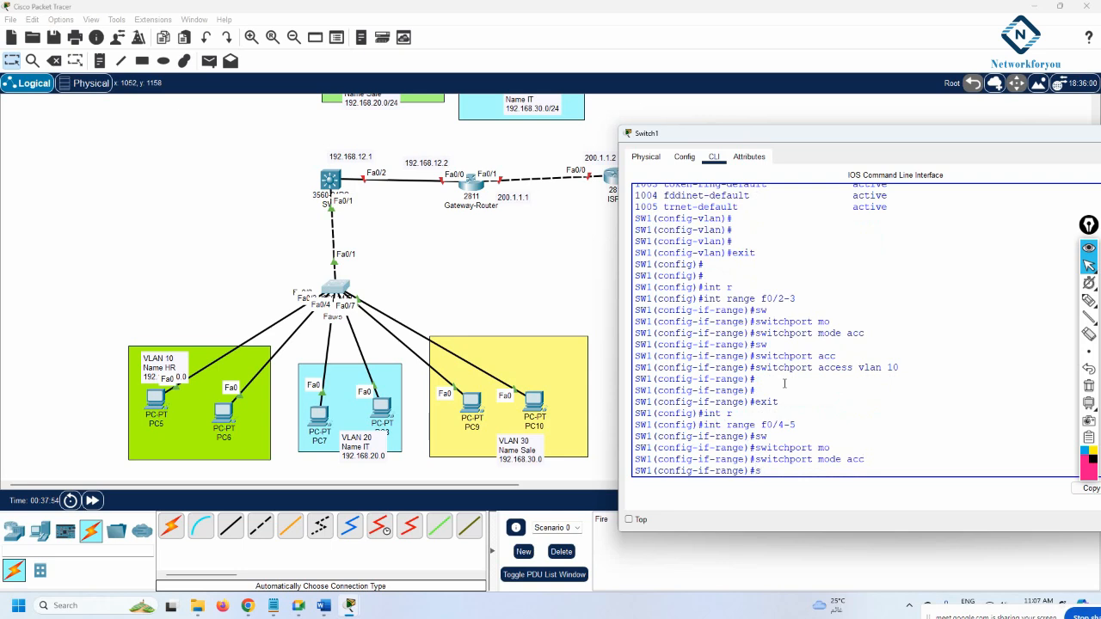
{"action": "key", "text": "Tab"}
{"action": "type", "text": "acc"}
{"action": "key", "text": "Tab"}
{"action": "type", "text": "vlan 20"}
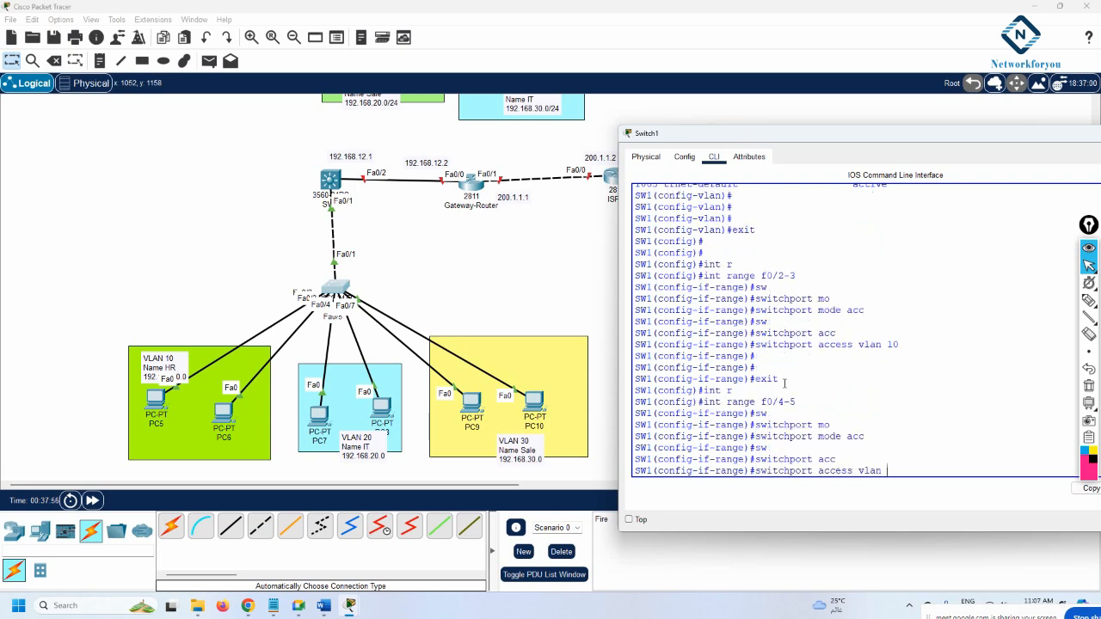
{"action": "key", "text": "Return"}
{"action": "key", "text": "Return"}
{"action": "key", "text": "Return"}
{"action": "type", "text": "ex"}
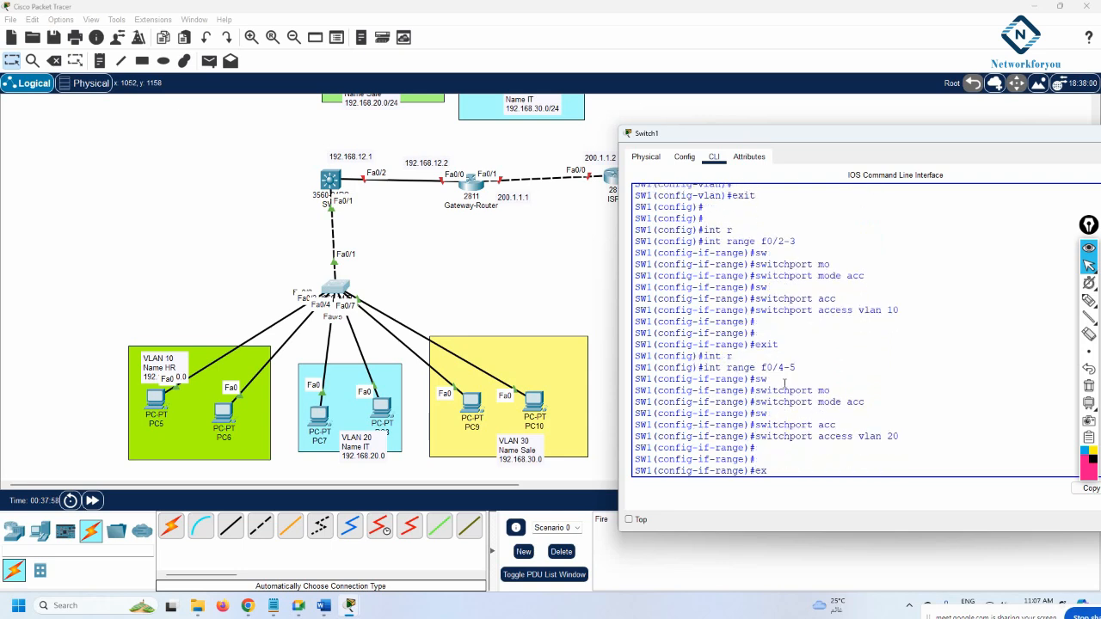
{"action": "type", "text": "it"}
{"action": "key", "text": "Return"}
{"action": "key", "text": "Return"}
Step: Shift PC9 slightly inside the VLAN 30 area and enter the interface range f0/6-7 on SW1
{"action": "type", "text": "itn"}
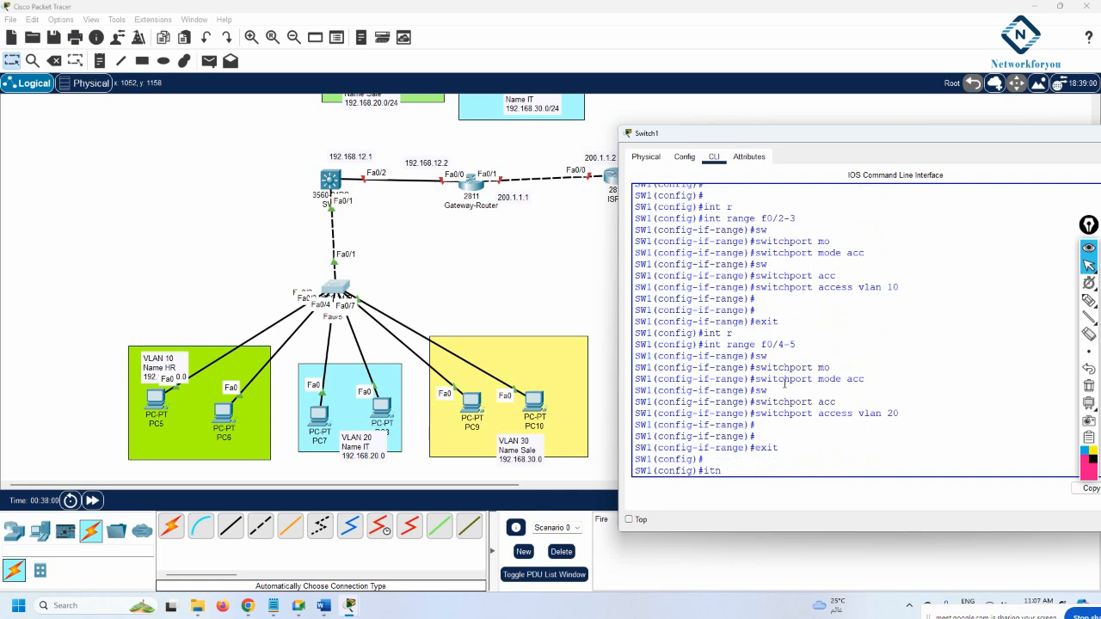
{"action": "key", "text": "BackSpace"}
{"action": "key", "text": "BackSpace"}
{"action": "type", "text": "nt r"}
{"action": "key", "text": "Tab"}
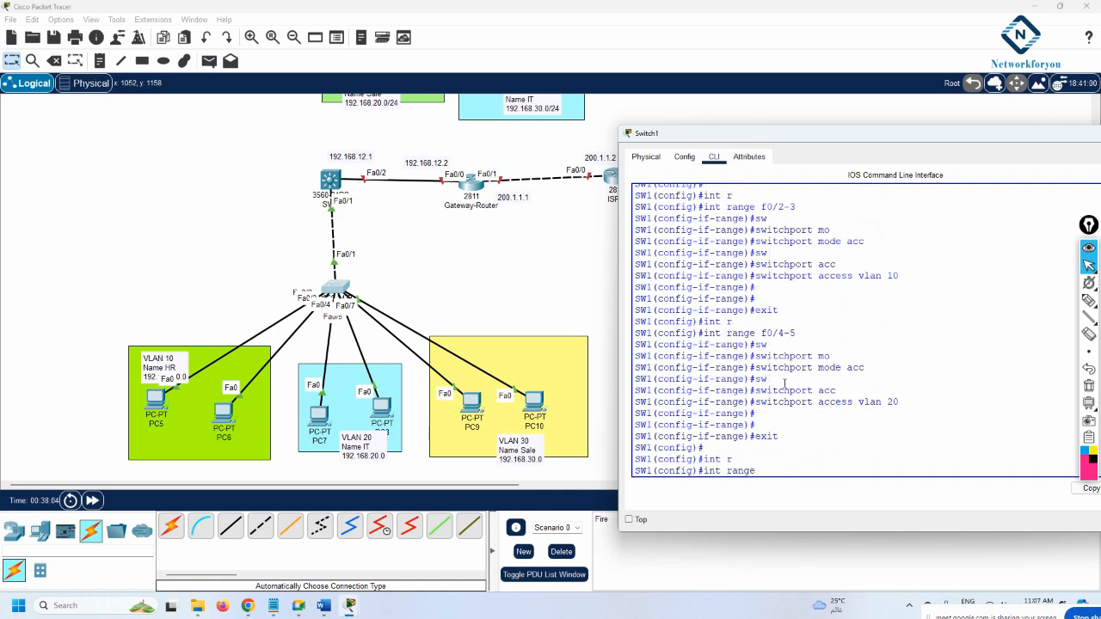
{"action": "mouse_move", "coordinate": [470, 402]}
{"action": "left_mouse_down"}
{"action": "mouse_move", "coordinate": [319, 447]}
{"action": "mouse_move", "coordinate": [478, 419]}
{"action": "left_mouse_up"}
{"action": "left_click", "coordinate": [338, 287]}
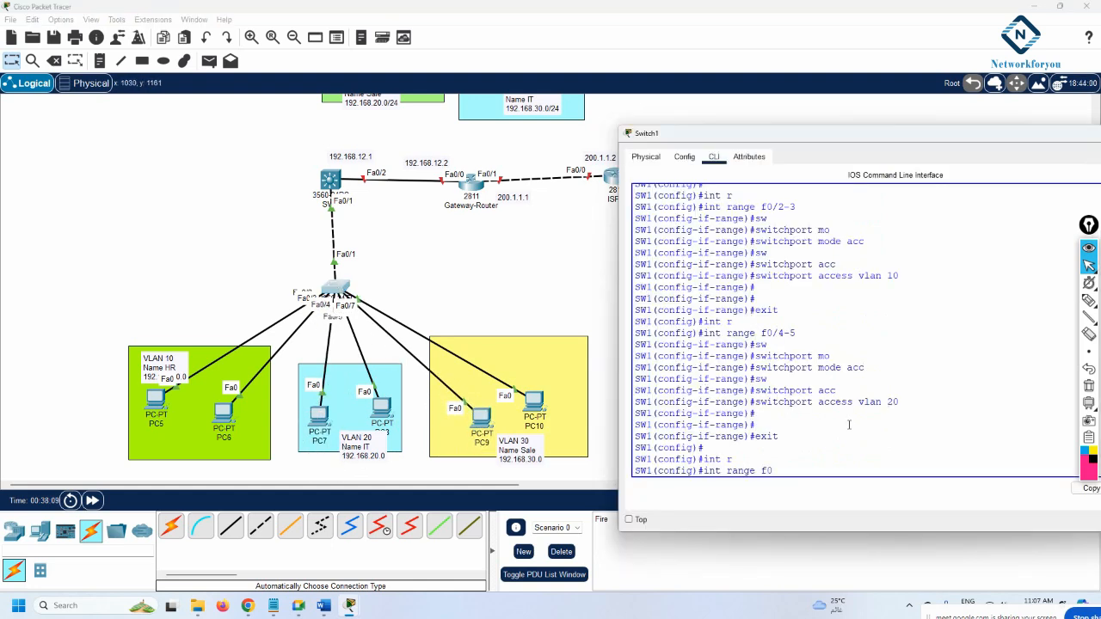
{"action": "type", "text": "f0/6-7"}
{"action": "key", "text": "Return"}
Step: Set the switchport mode of ports f0/6-7 on SW1 to access
{"action": "type", "text": "sw"}
{"action": "key", "text": "Tab"}
{"action": "type", "text": "mo"}
{"action": "key", "text": "Tab"}
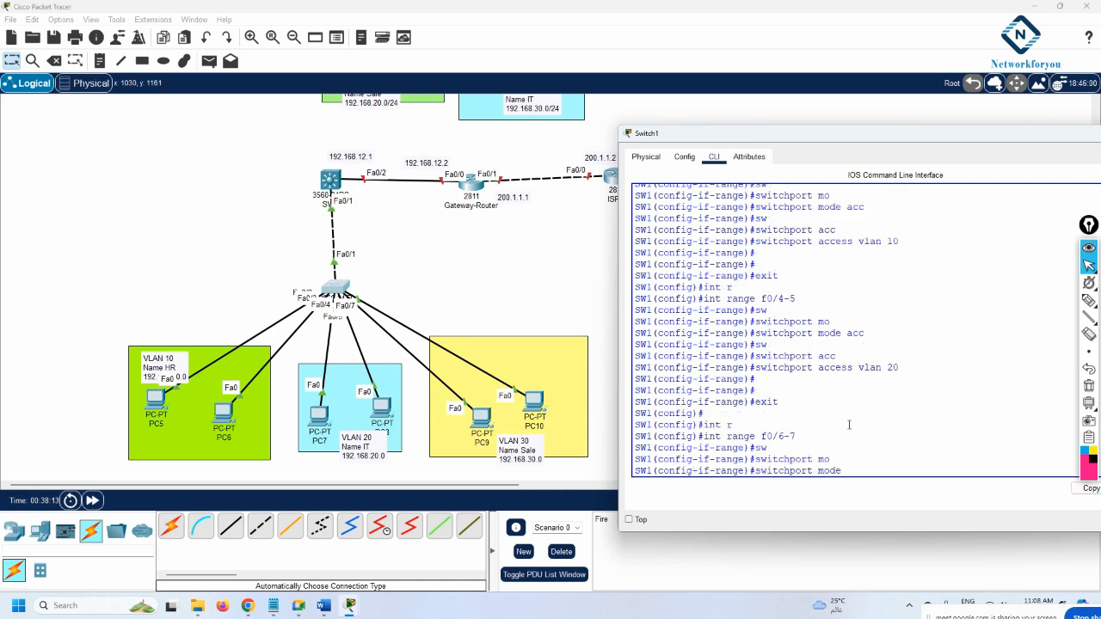
{"action": "type", "text": "acc"}
{"action": "key", "text": "Return"}
Step: Assign the access ports f0/6-7 on SW1 to VLAN 30
{"action": "type", "text": "sw"}
{"action": "key", "text": "Tab"}
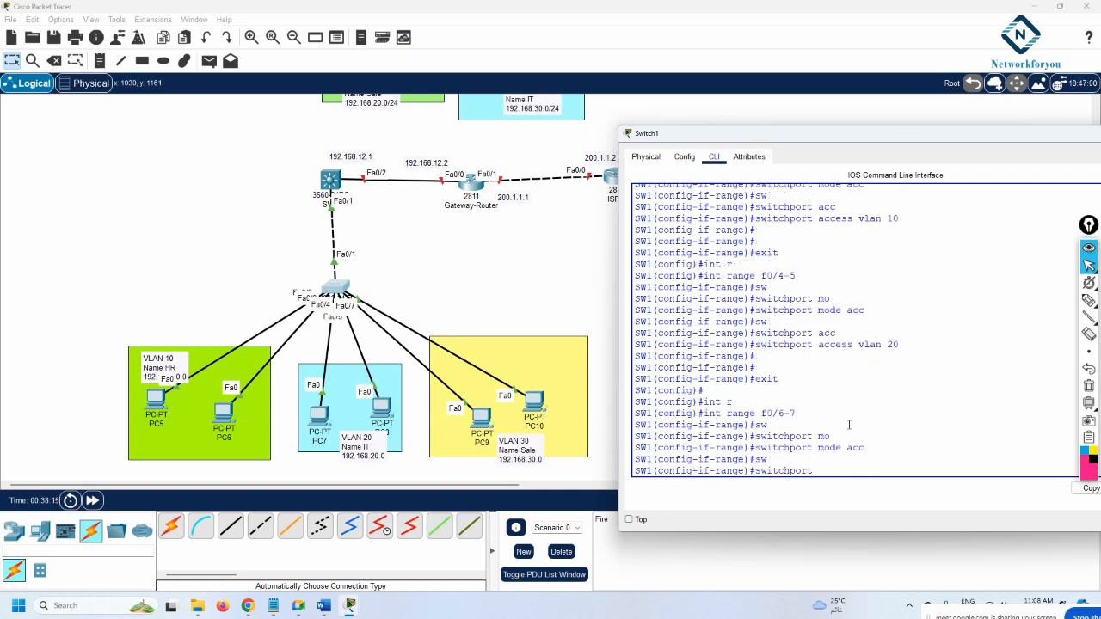
{"action": "type", "text": "acc"}
{"action": "key", "text": "Return"}
{"action": "type", "text": "sw"}
{"action": "key", "text": "Tab"}
{"action": "type", "text": "acc"}
{"action": "key", "text": "Tab"}
{"action": "type", "text": "vlan "}
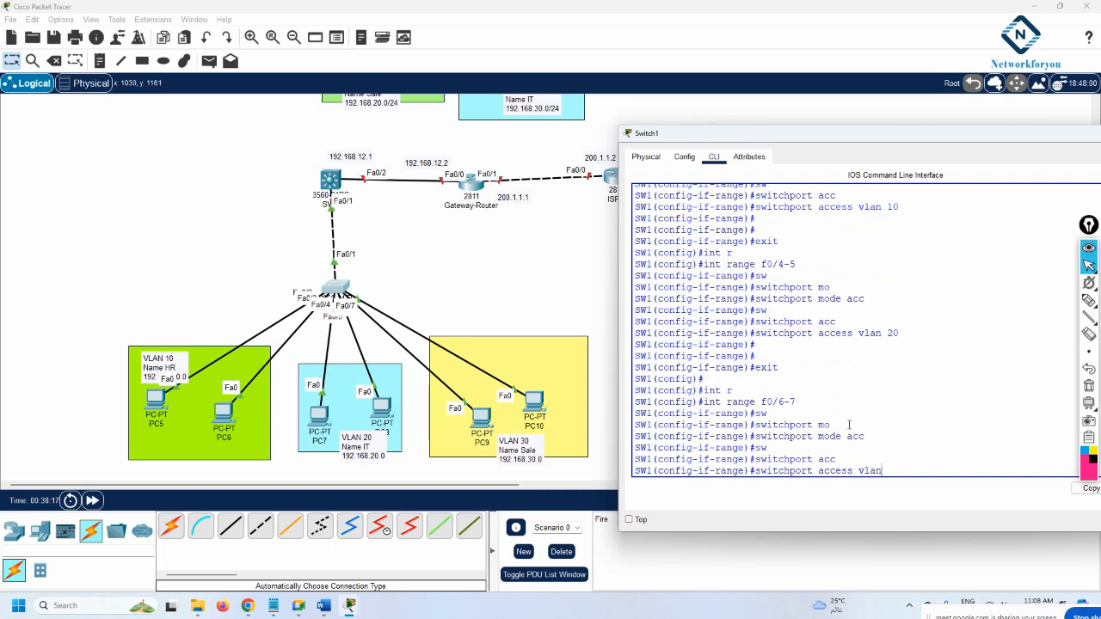
{"action": "type", "text": "30"}
{"action": "key", "text": "Return"}
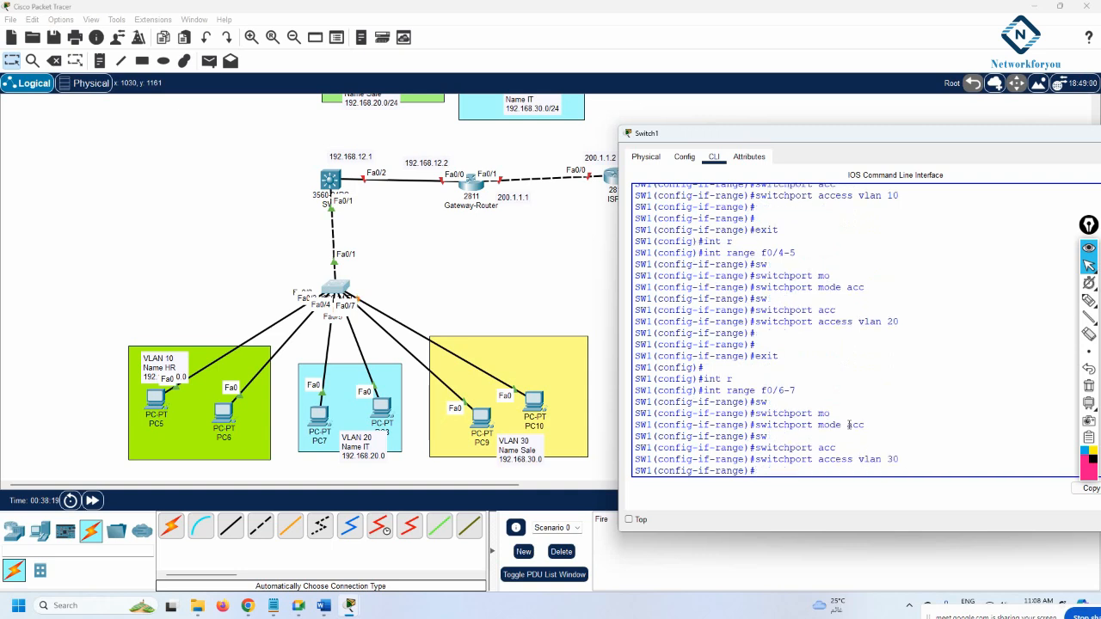
Step: Exit the interface range configuration on SW1 and enter interface f0/1
{"action": "type", "text": "exit"}
{"action": "key", "text": "Return"}
{"action": "key", "text": "Return"}
{"action": "key", "text": "Return"}
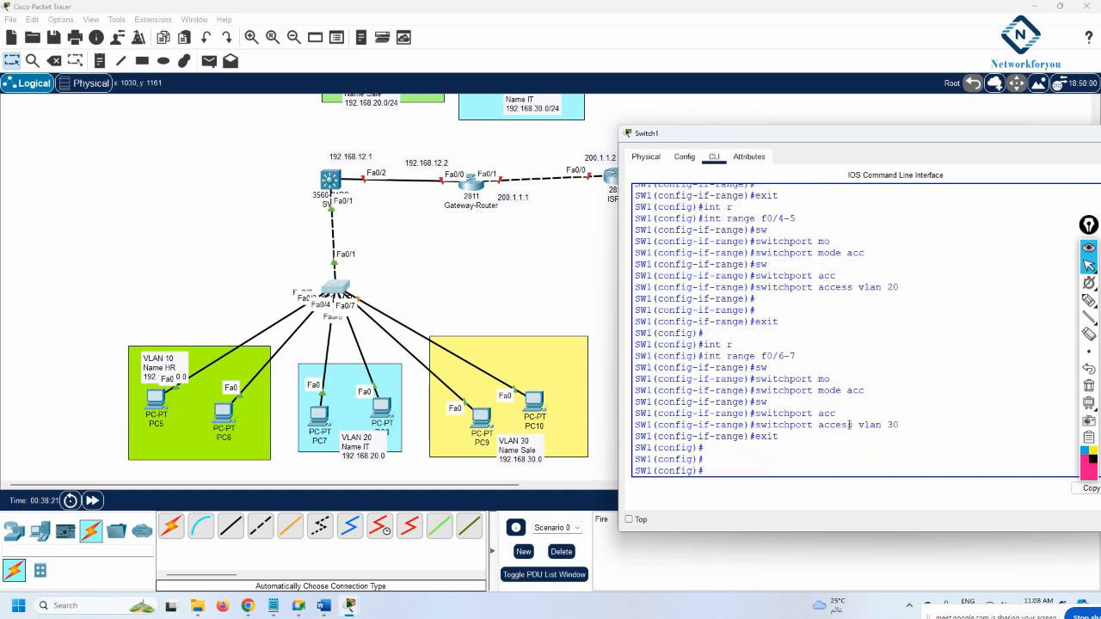
{"action": "type", "text": "int f0/1"}
{"action": "key", "text": "Return"}
Step: Set the switchport mode of f0/1 on SW1 to trunk and save the switch configuration
{"action": "type", "text": "sw"}
{"action": "key", "text": "Tab"}
{"action": "type", "text": "mo"}
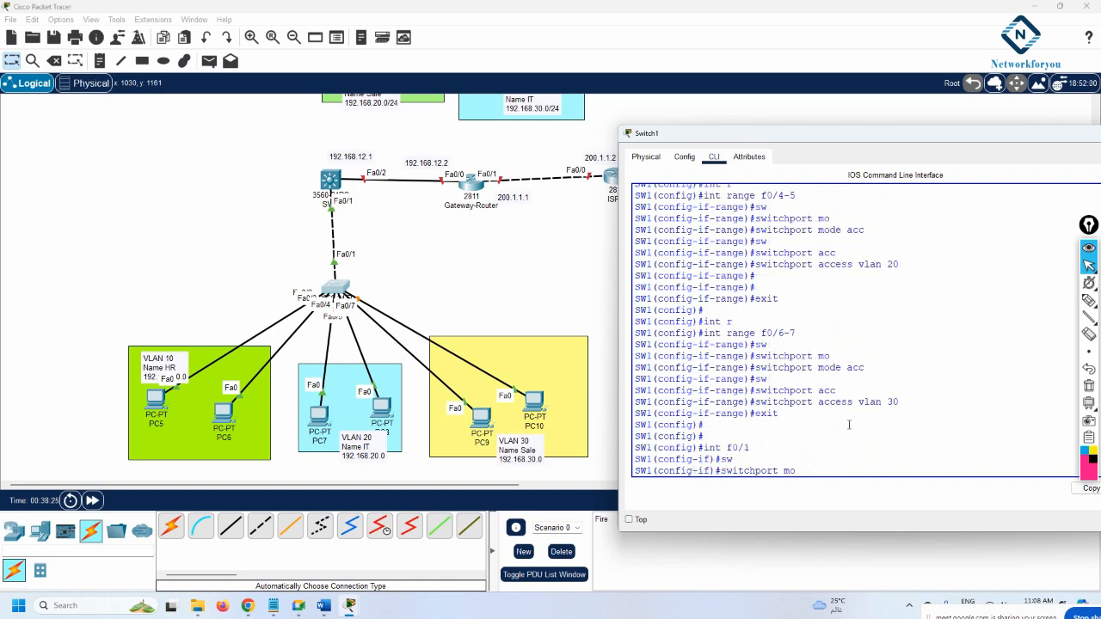
{"action": "key", "text": "Tab"}
{"action": "type", "text": "tr"}
{"action": "key", "text": "Tab"}
{"action": "key", "text": "Return"}
{"action": "key", "text": "Return"}
{"action": "key", "text": "Return"}
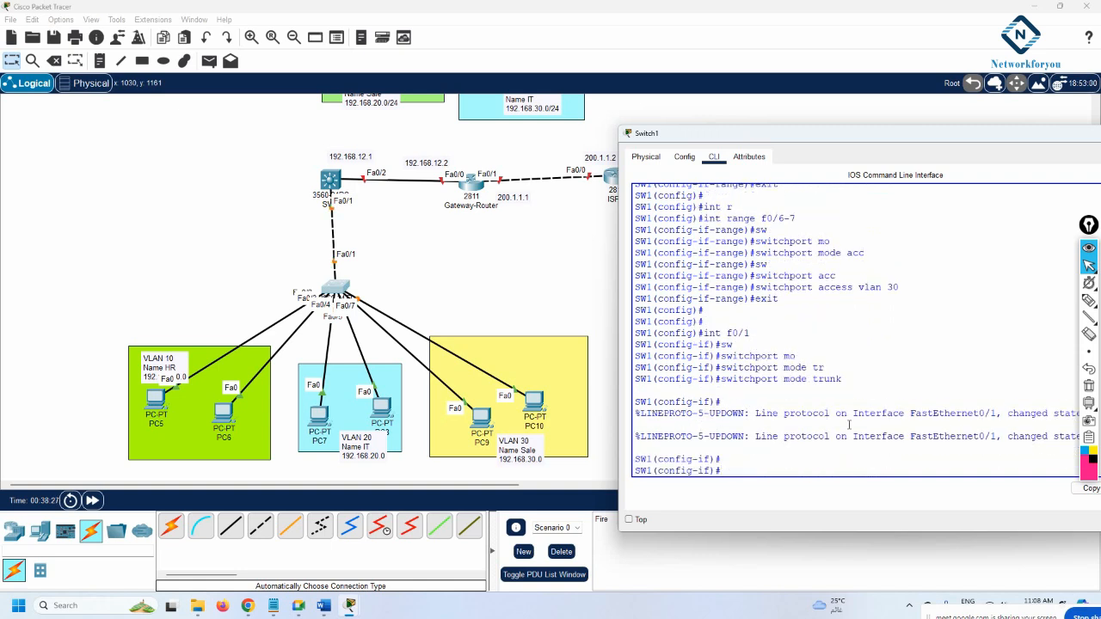
{"action": "type", "text": "do wr"}
{"action": "key", "text": "Return"}
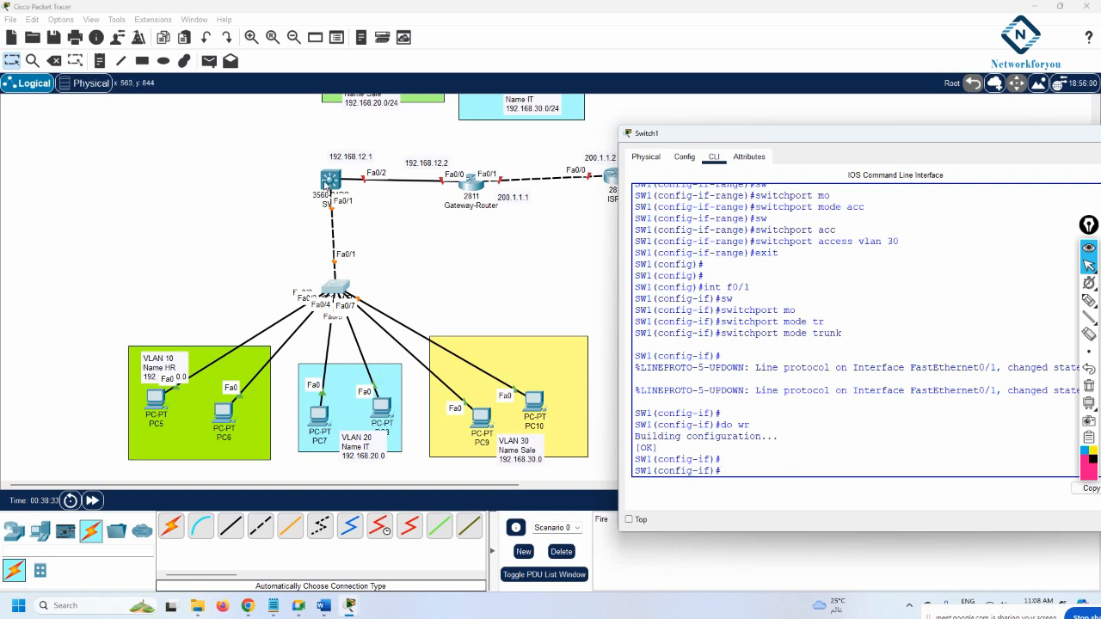
Step: Open the command line of multilayer switch SW2, widen its window and move it clear of the topology
{"action": "left_click", "coordinate": [331, 181]}
{"action": "left_click", "coordinate": [481, 153]}
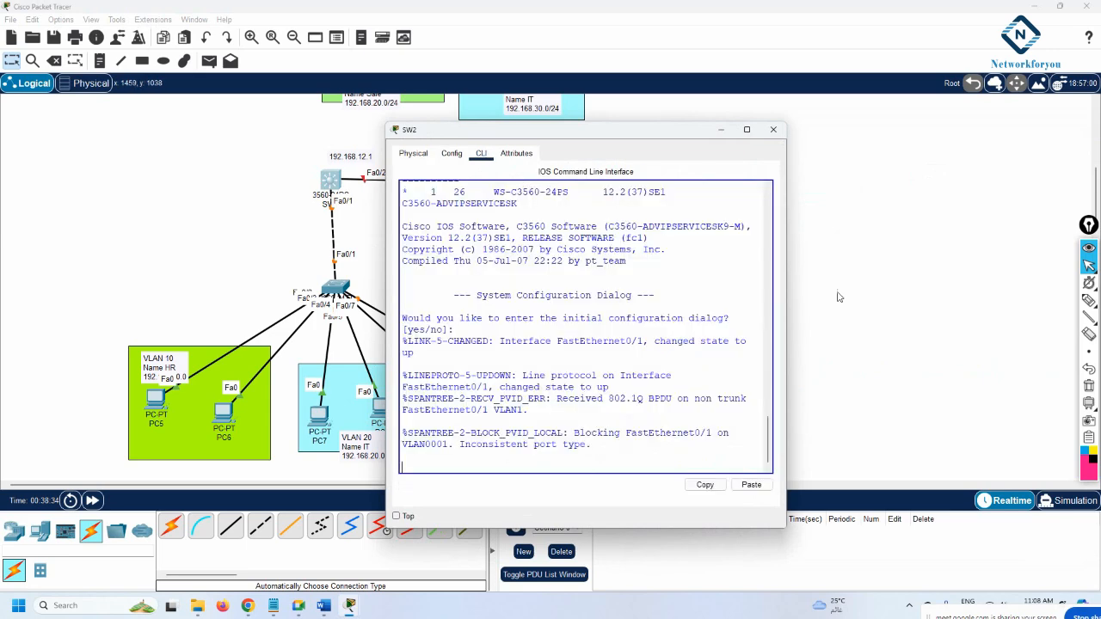
{"action": "left_click_drag", "start_coordinate": [786, 256], "coordinate": [1027, 259]}
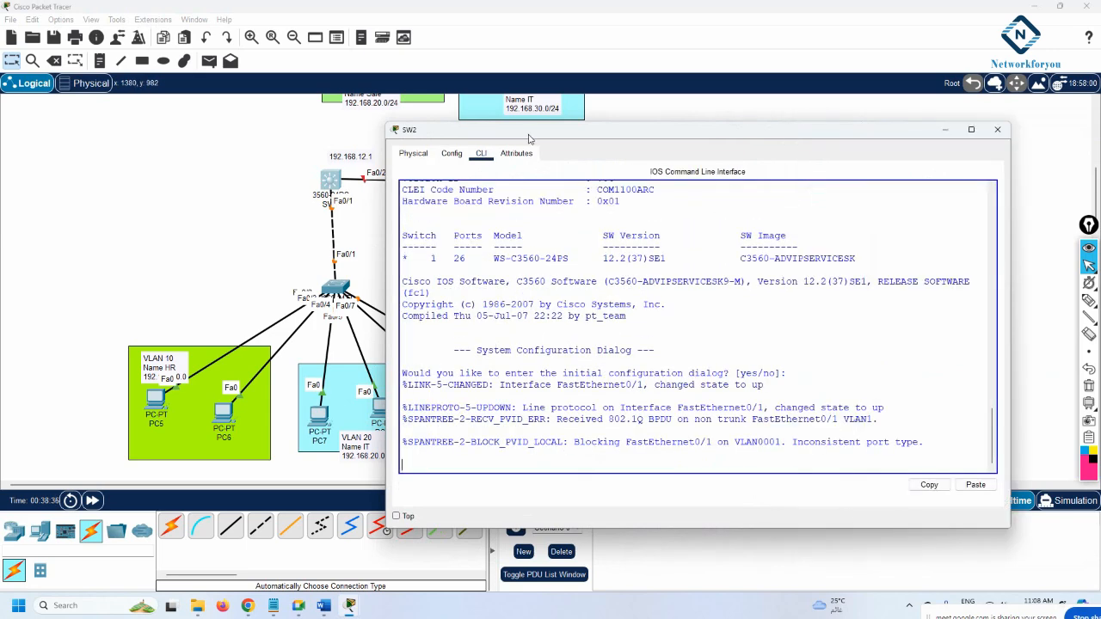
{"action": "left_click_drag", "start_coordinate": [530, 135], "coordinate": [710, 149]}
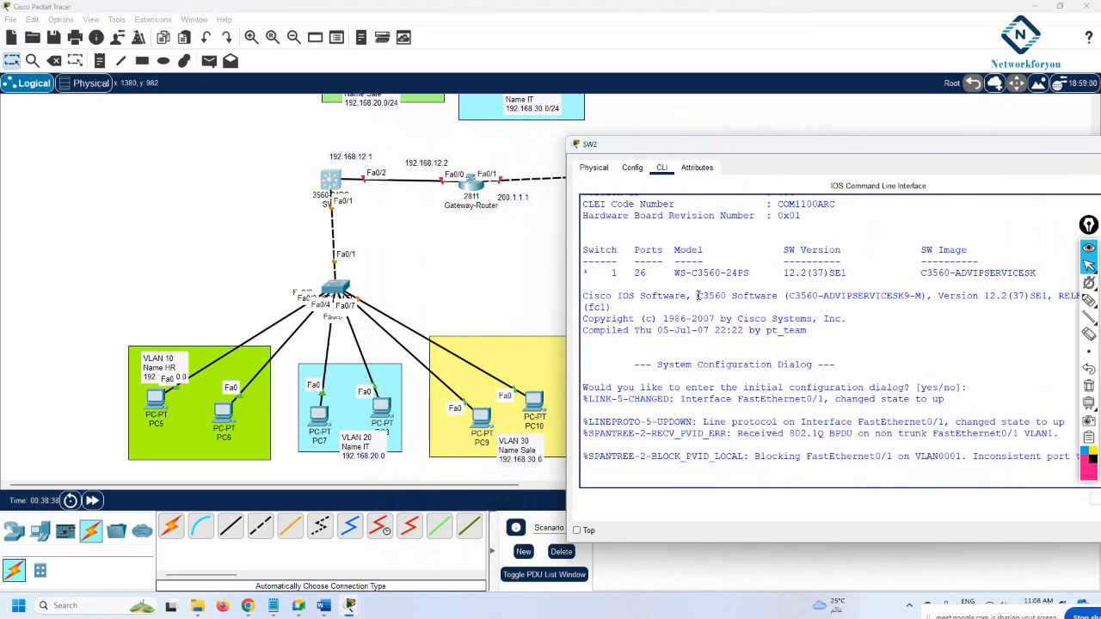
Step: Decline the initial configuration dialog on SW2 and start the console session
{"action": "key", "text": "Return"}
{"action": "key", "text": "Return"}
{"action": "key", "text": "Return"}
{"action": "key", "text": "Return"}
{"action": "type", "text": "no"}
{"action": "key", "text": "Return"}
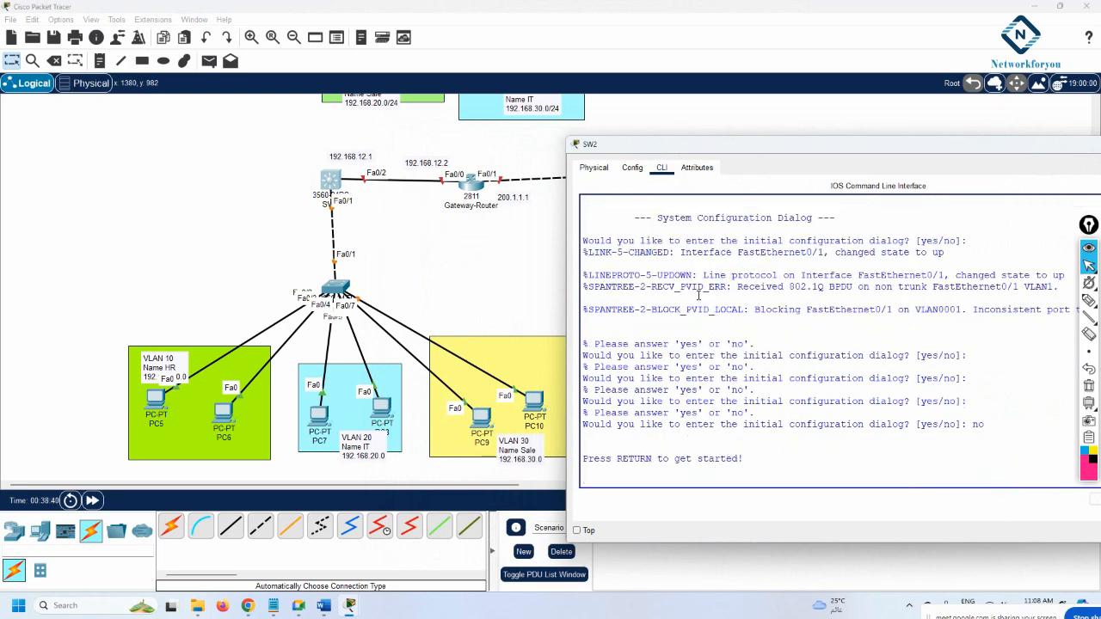
{"action": "key", "text": "Return"}
{"action": "key", "text": "Return"}
{"action": "key", "text": "Return"}
{"action": "key", "text": "Return"}
{"action": "key", "text": "Return"}
{"action": "key", "text": "Return"}
{"action": "key", "text": "Return"}
{"action": "key", "text": "Return"}
{"action": "key", "text": "Return"}
{"action": "key", "text": "Return"}
Step: Enter privileged mode and global configuration mode on SW2, fast-forwarding the simulation time past the mistyped command's lookup
{"action": "type", "text": "en"}
{"action": "key", "text": "Return"}
{"action": "type", "text": "cofngi"}
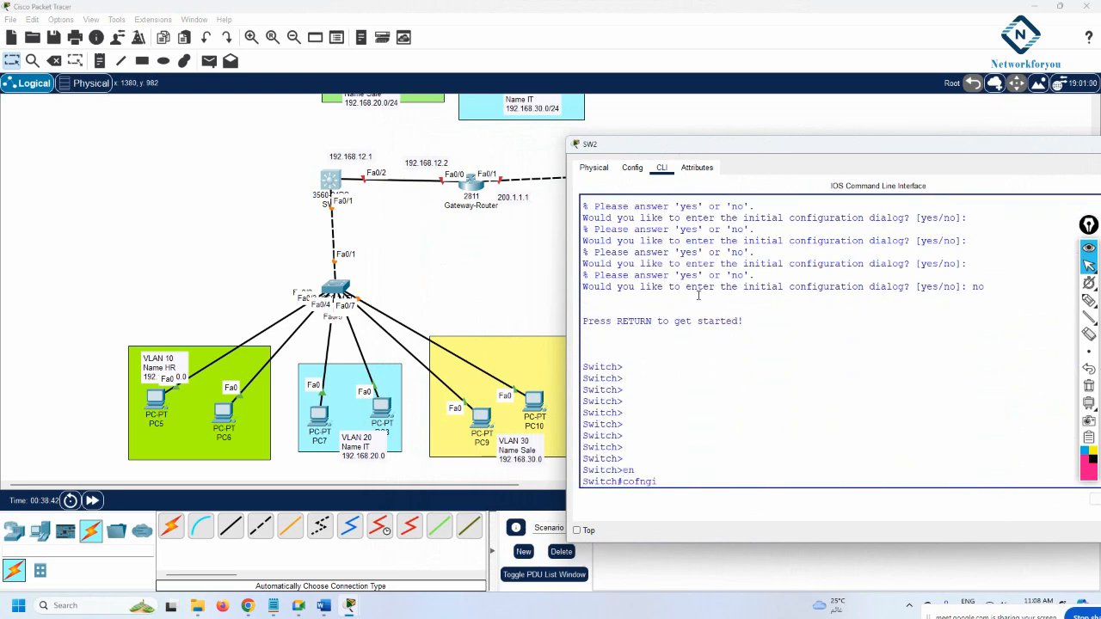
{"action": "type", "text": "t"}
{"action": "key", "text": "Return"}
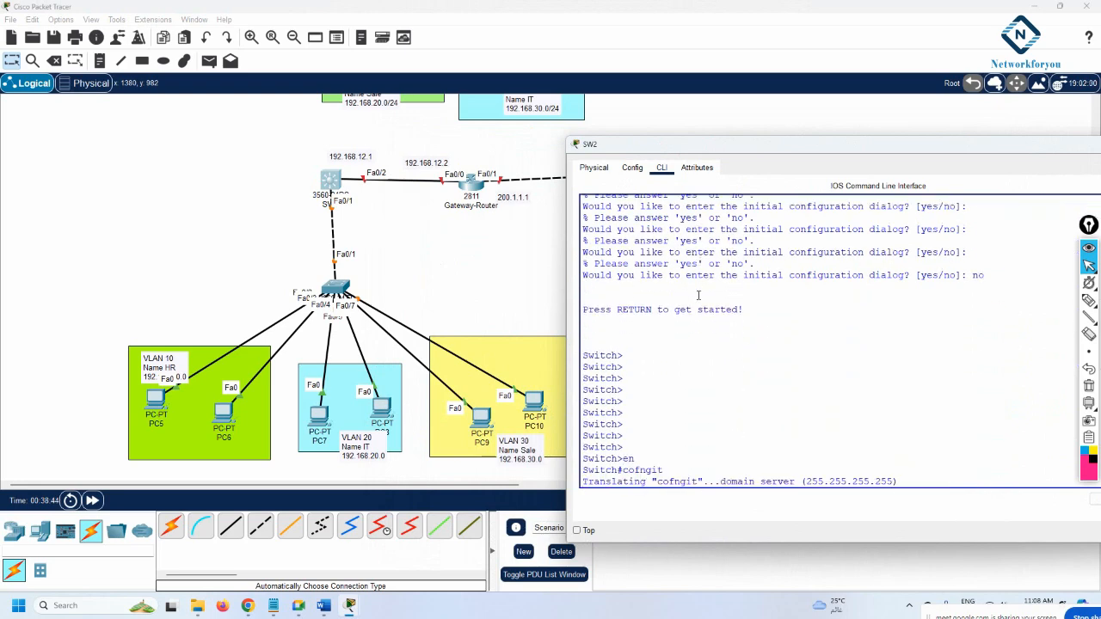
{"action": "left_click", "coordinate": [94, 500]}
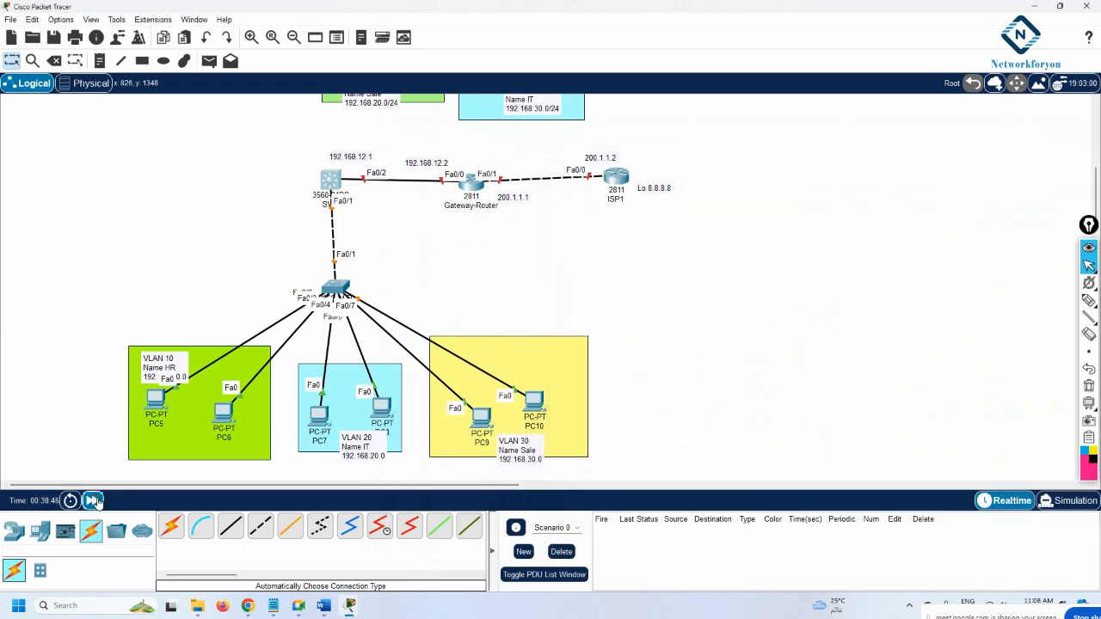
{"action": "left_click", "coordinate": [332, 182]}
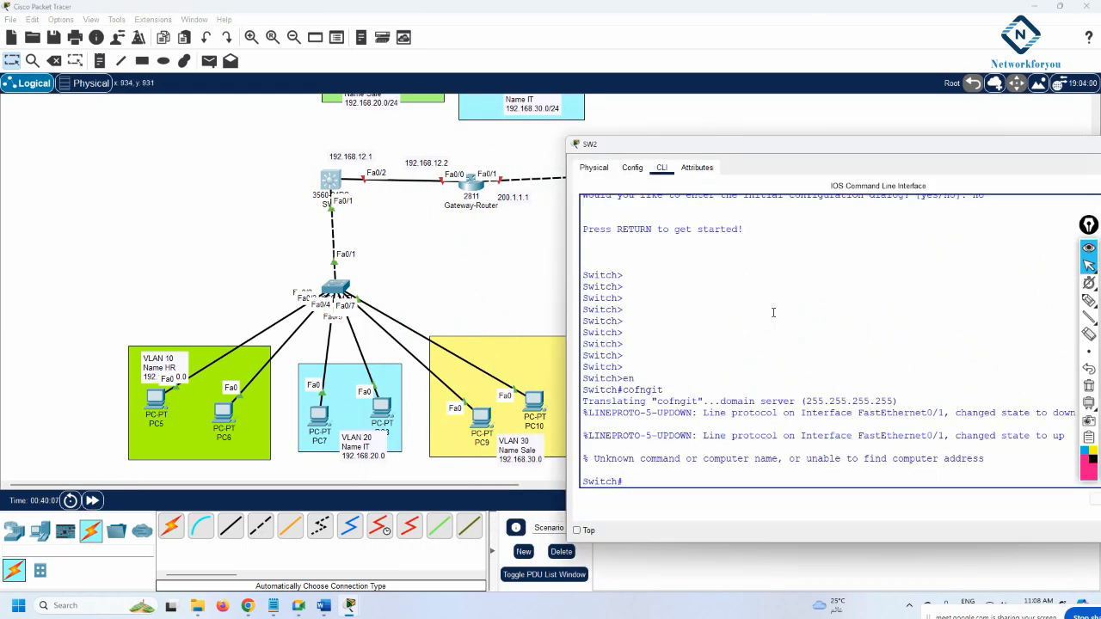
{"action": "type", "text": "ig t"}
{"action": "key", "text": "Return"}
Step: Set the multilayer switch's hostname to SW2 and enable IP routing on it
{"action": "type", "text": "host"}
{"action": "key", "text": "Tab"}
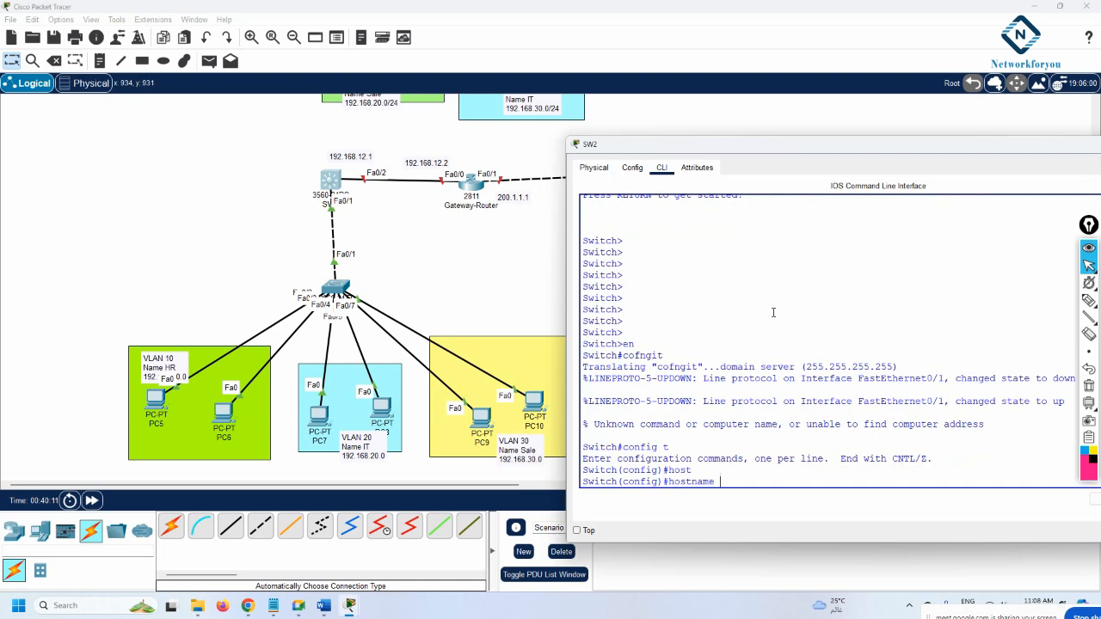
{"action": "type", "text": "SW2"}
{"action": "key", "text": "Return"}
{"action": "key", "text": "Return"}
{"action": "key", "text": "Return"}
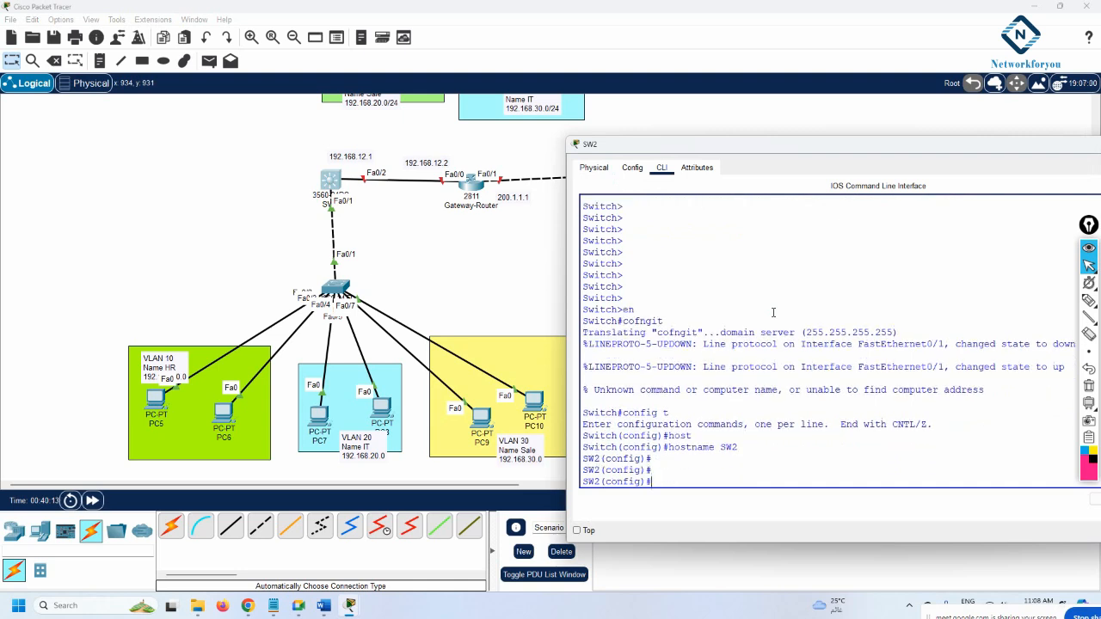
{"action": "type", "text": "ip routing"}
{"action": "key", "text": "Return"}
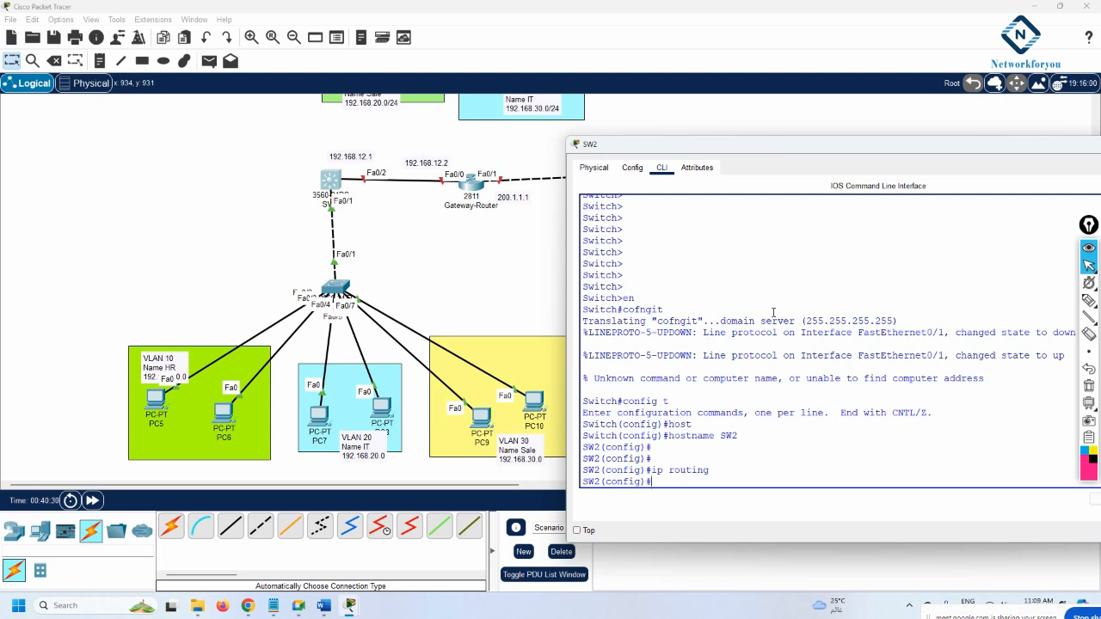
Step: Create VLAN 10 on SW2 and name it HR
{"action": "type", "text": "vlan 10"}
{"action": "key", "text": "Return"}
{"action": "type", "text": "name H"}
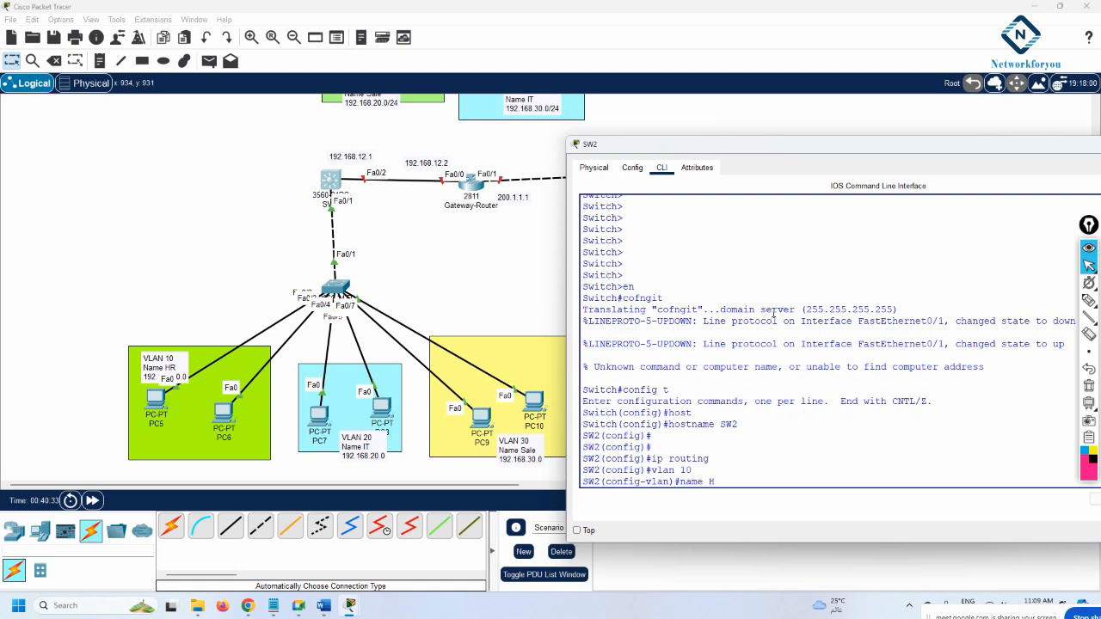
{"action": "type", "text": "R"}
{"action": "key", "text": "Return"}
Step: Create VLAN 20 on SW2 and name it IT
{"action": "type", "text": "vlan 20"}
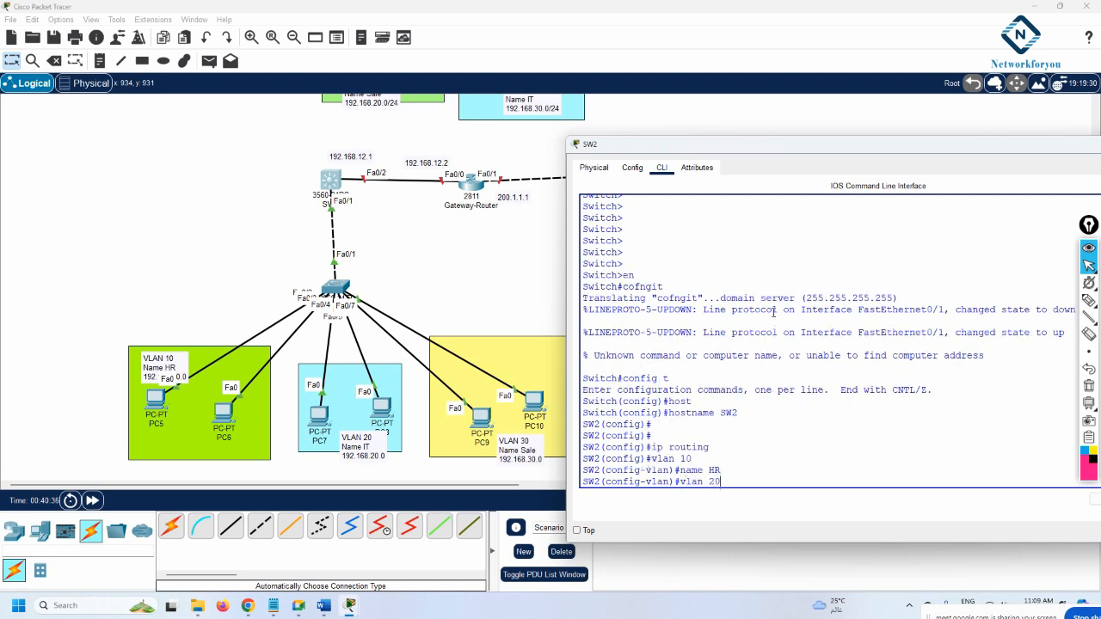
{"action": "key", "text": "Return"}
{"action": "type", "text": "name"}
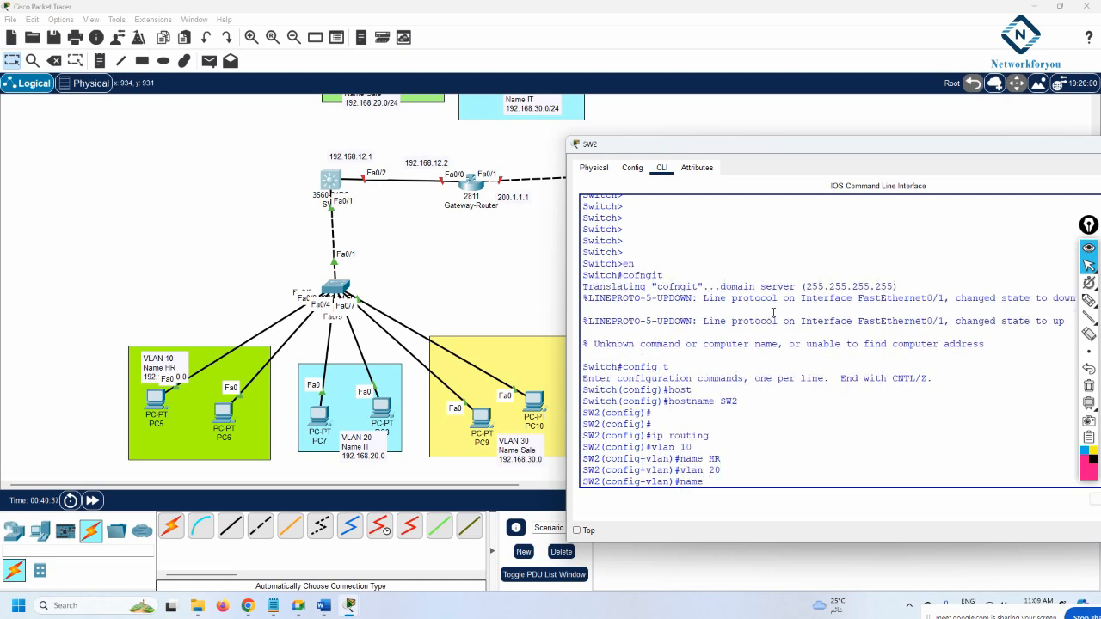
{"action": "type", "text": " IT"}
{"action": "key", "text": "Return"}
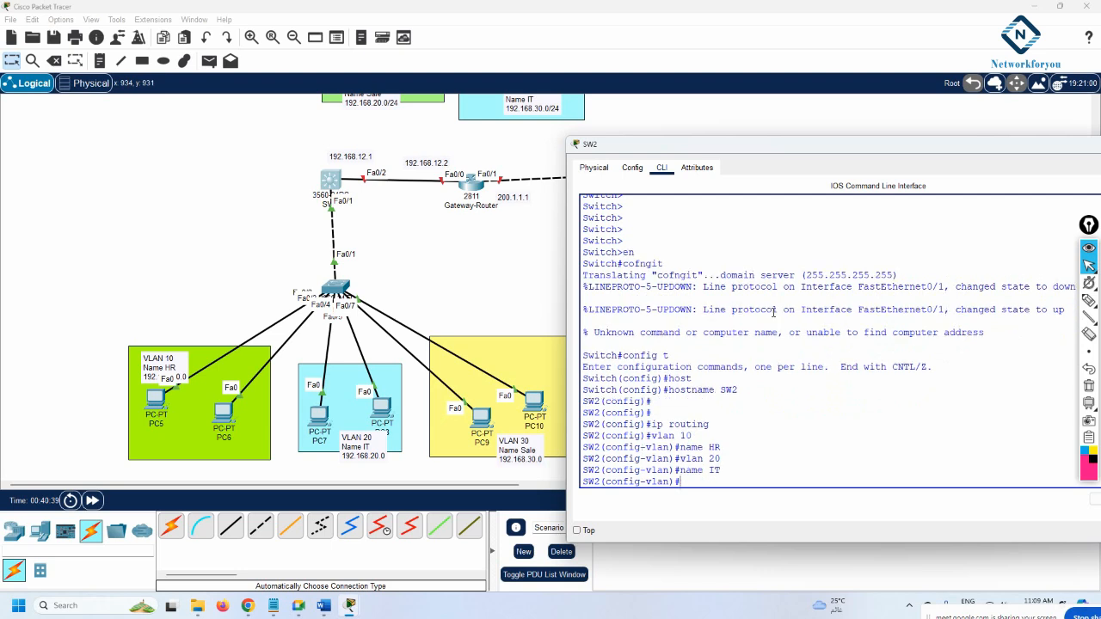
Step: Create VLAN 30 on SW2, name it Sale and exit VLAN configuration
{"action": "type", "text": "vlan 30"}
{"action": "key", "text": "Return"}
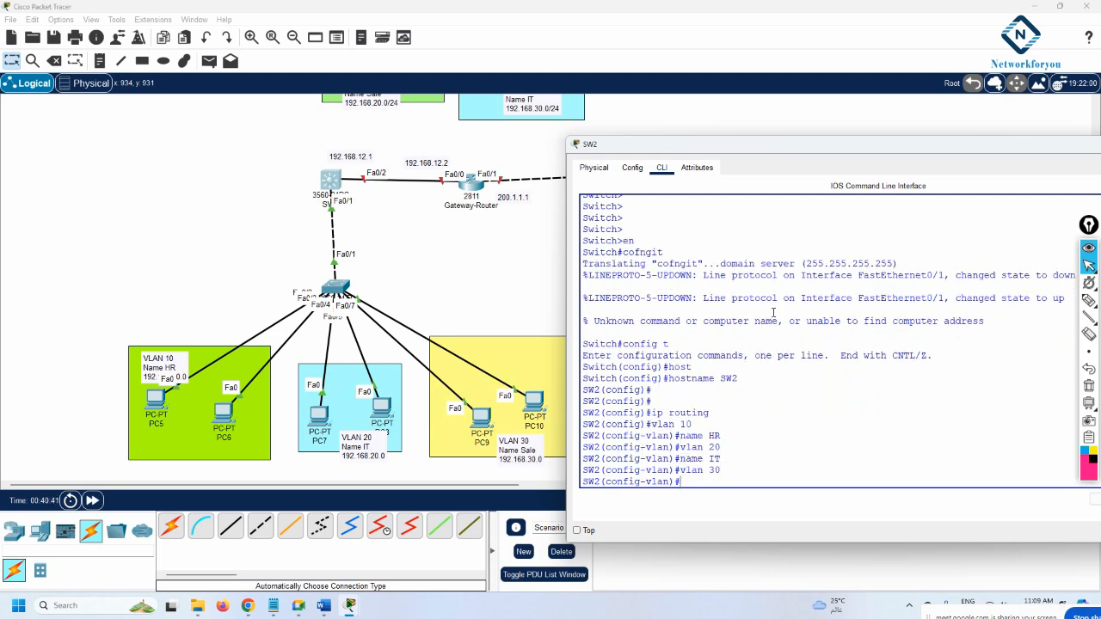
{"action": "type", "text": "name Sale"}
{"action": "key", "text": "Return"}
{"action": "key", "text": "Return"}
{"action": "key", "text": "Return"}
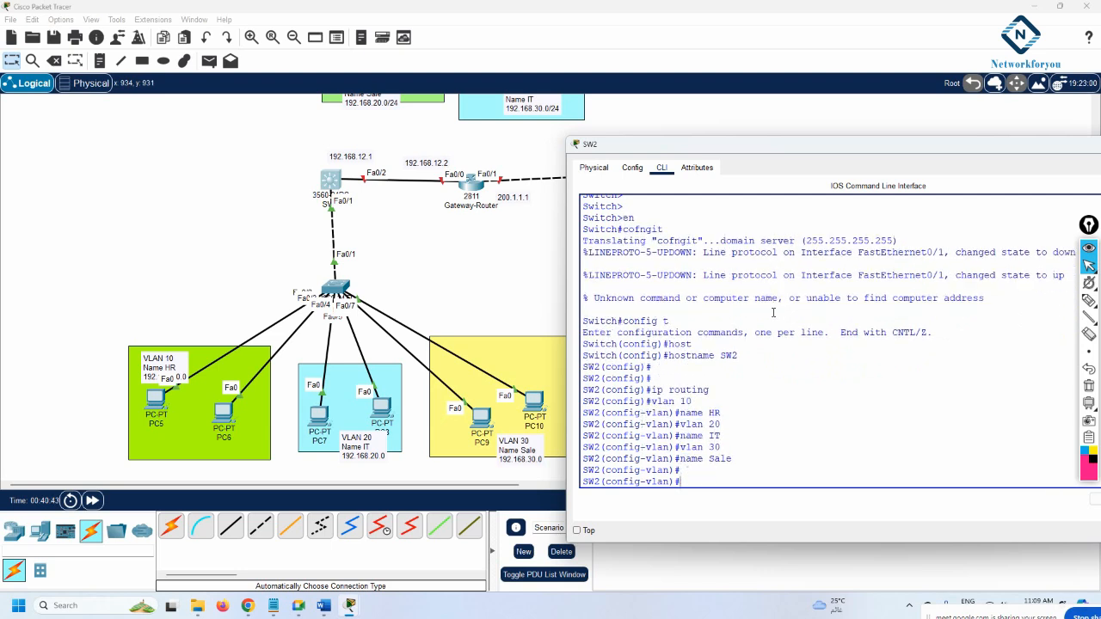
{"action": "type", "text": "exit"}
{"action": "key", "text": "Return"}
{"action": "key", "text": "Return"}
{"action": "key", "text": "Return"}
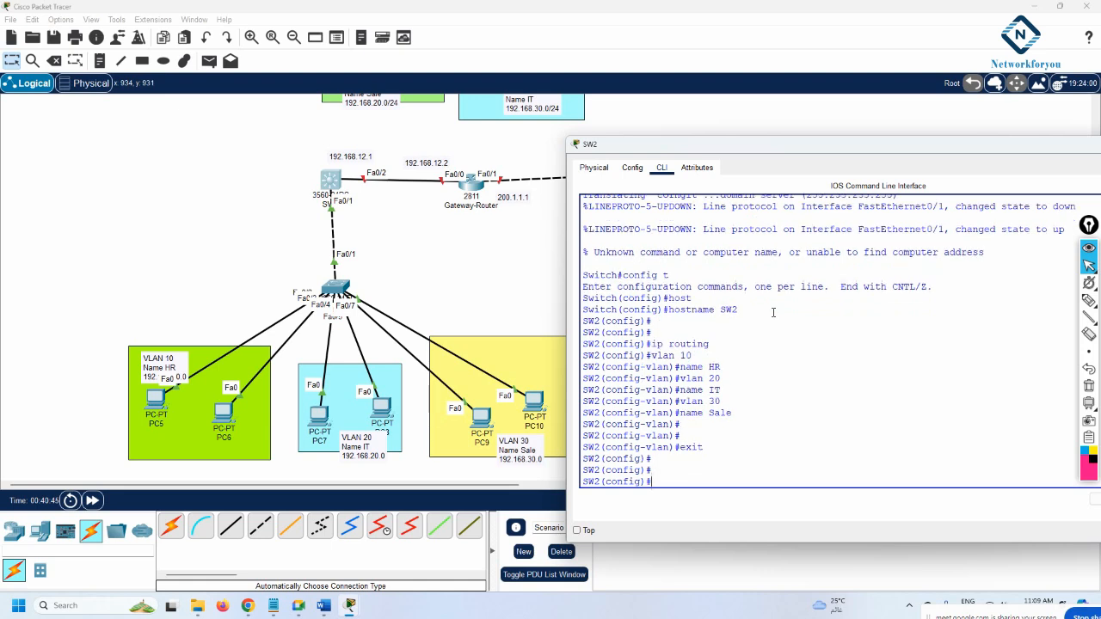
Step: Configure the VLAN 10 interface on SW2 with IP address 192.168.10.1 255.255.255.0 and enable it
{"action": "type", "text": "int vlan 10"}
{"action": "key", "text": "Return"}
{"action": "key", "text": "Return"}
{"action": "key", "text": "Return"}
{"action": "key", "text": "Return"}
{"action": "type", "text": "if"}
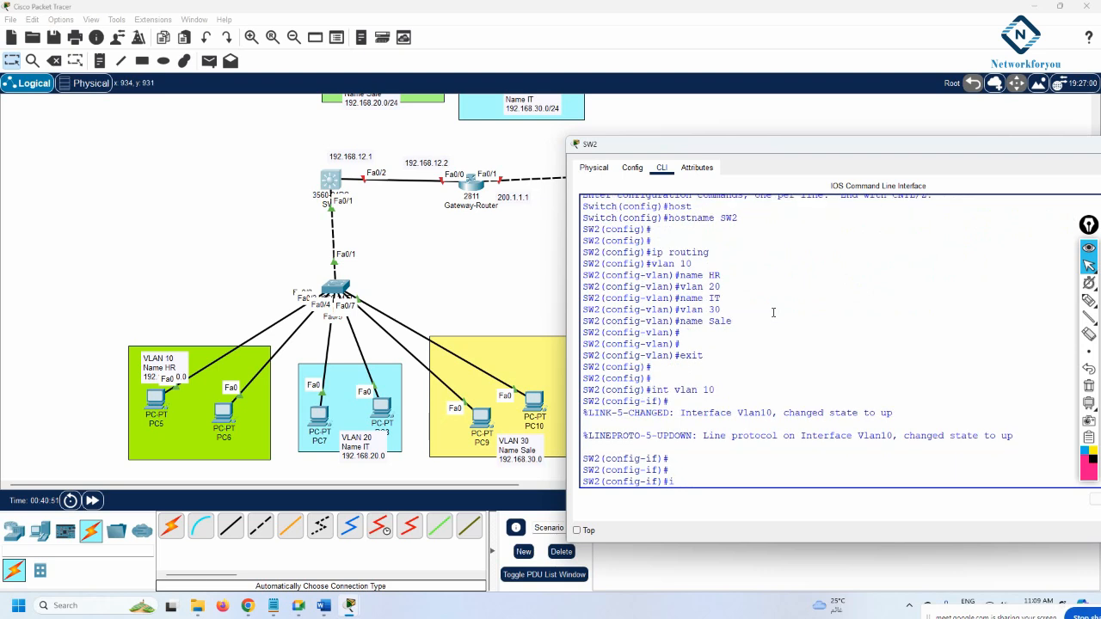
{"action": "type", "text": "p add 192.168.10.1 255.255.255.0"}
{"action": "key", "text": "Return"}
{"action": "type", "text": "no sh"}
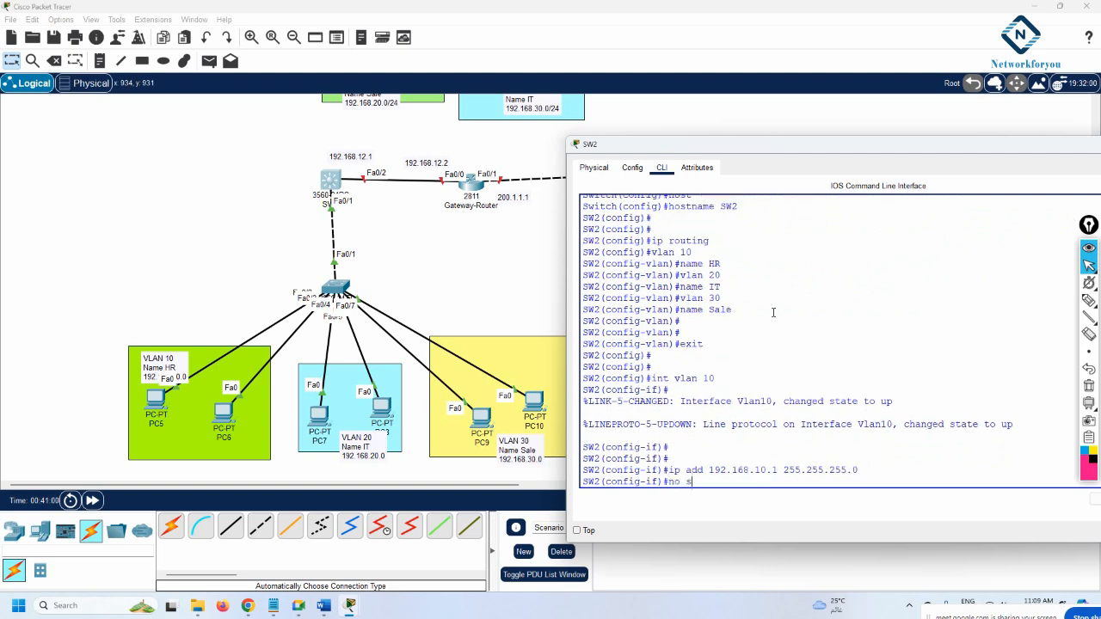
{"action": "key", "text": "Return"}
{"action": "key", "text": "Return"}
{"action": "key", "text": "Return"}
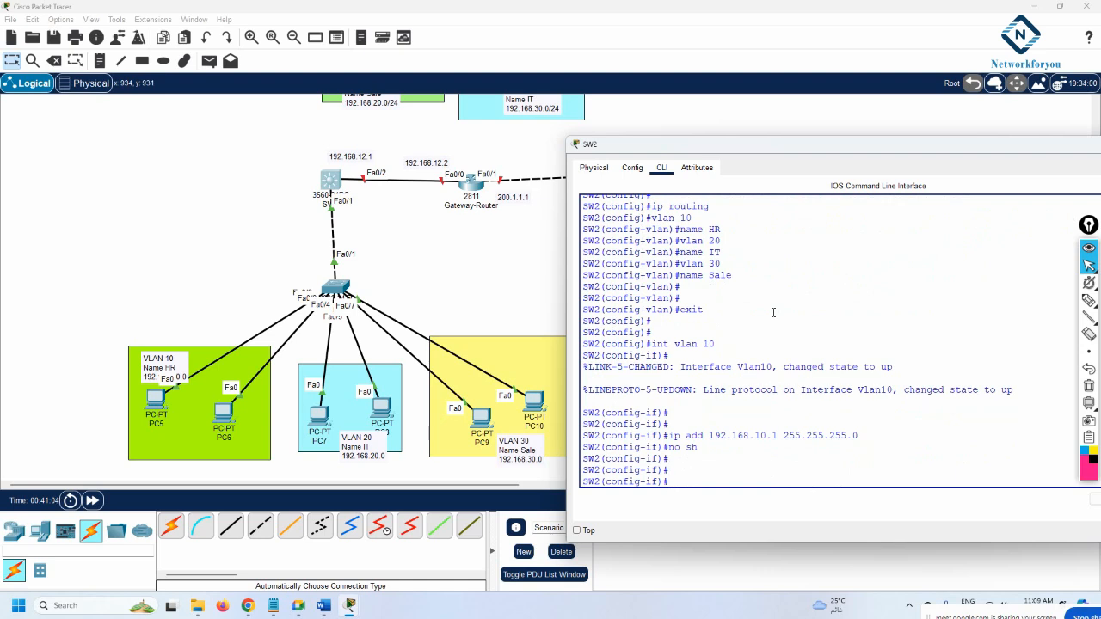
Step: Configure the VLAN 20 interface on SW2 with IP address 192.168.20.1 255.255.255.0 and enable it
{"action": "type", "text": "int vlan 20"}
{"action": "key", "text": "Return"}
{"action": "key", "text": "Return"}
{"action": "key", "text": "Return"}
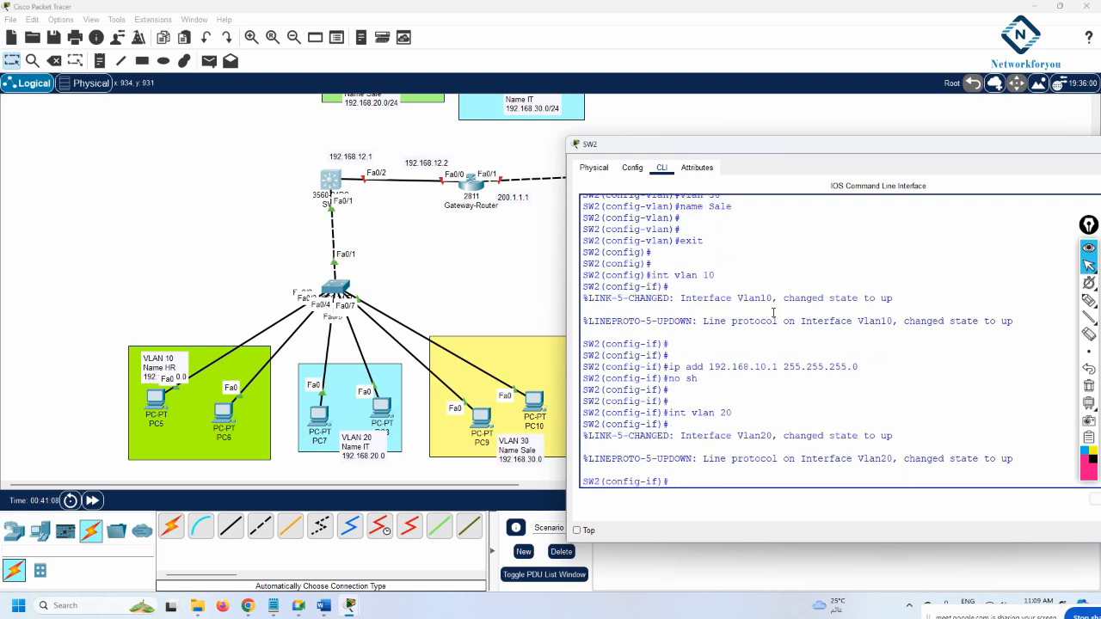
{"action": "type", "text": "ip add "}
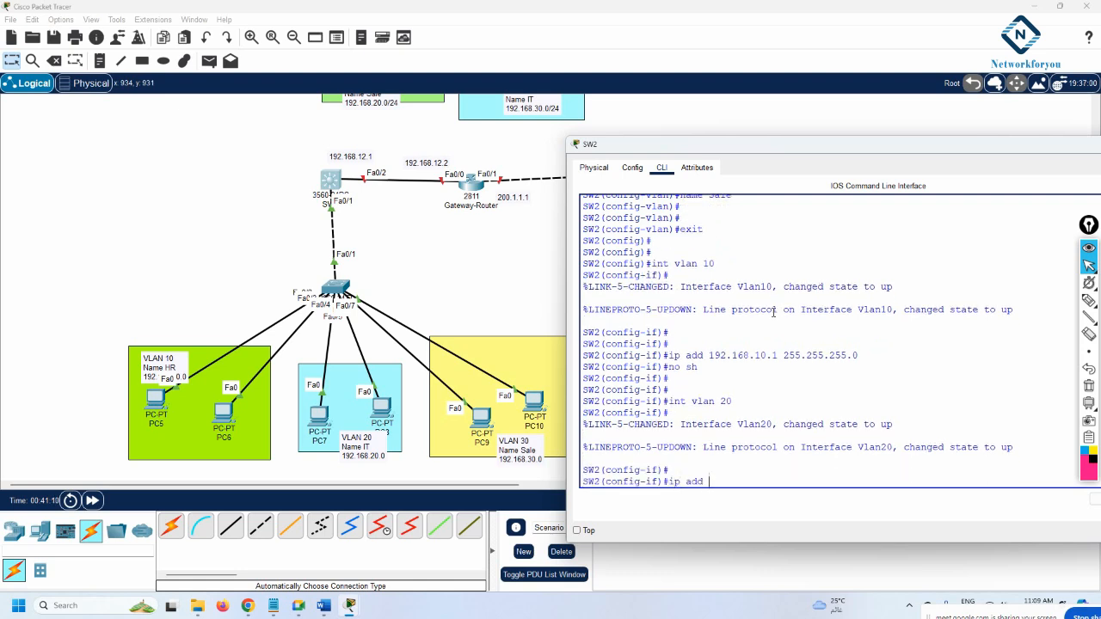
{"action": "type", "text": "192.168.20.1 255.255.255.0"}
{"action": "key", "text": "Return"}
{"action": "type", "text": "no sh"}
{"action": "key", "text": "Return"}
{"action": "key", "text": "Return"}
{"action": "key", "text": "Return"}
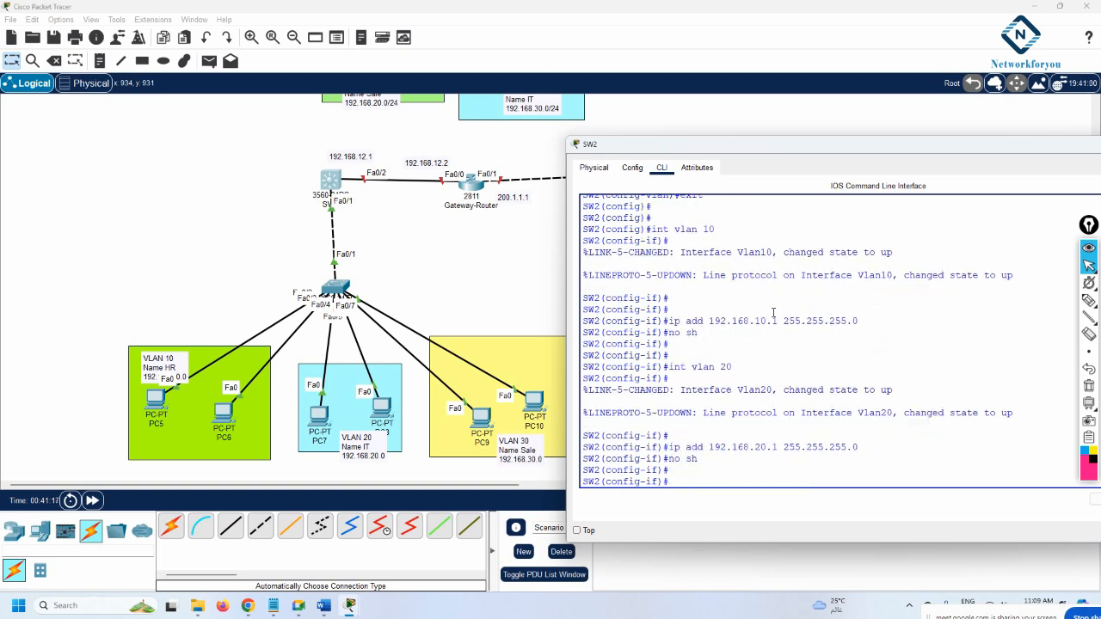
Step: Configure the VLAN 30 interface on SW2 with IP address 192.168.30.1 255.255.255.0, enable it and exit interface configuration
{"action": "type", "text": "int vlan"}
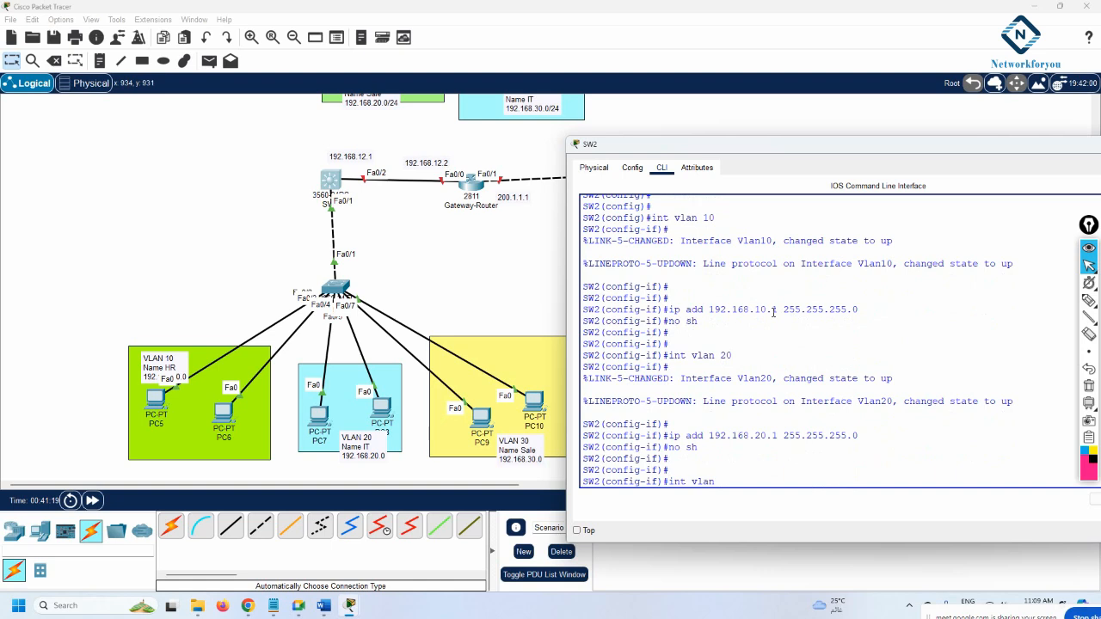
{"action": "type", "text": " 30"}
{"action": "key", "text": "Return"}
{"action": "type", "text": "i"}
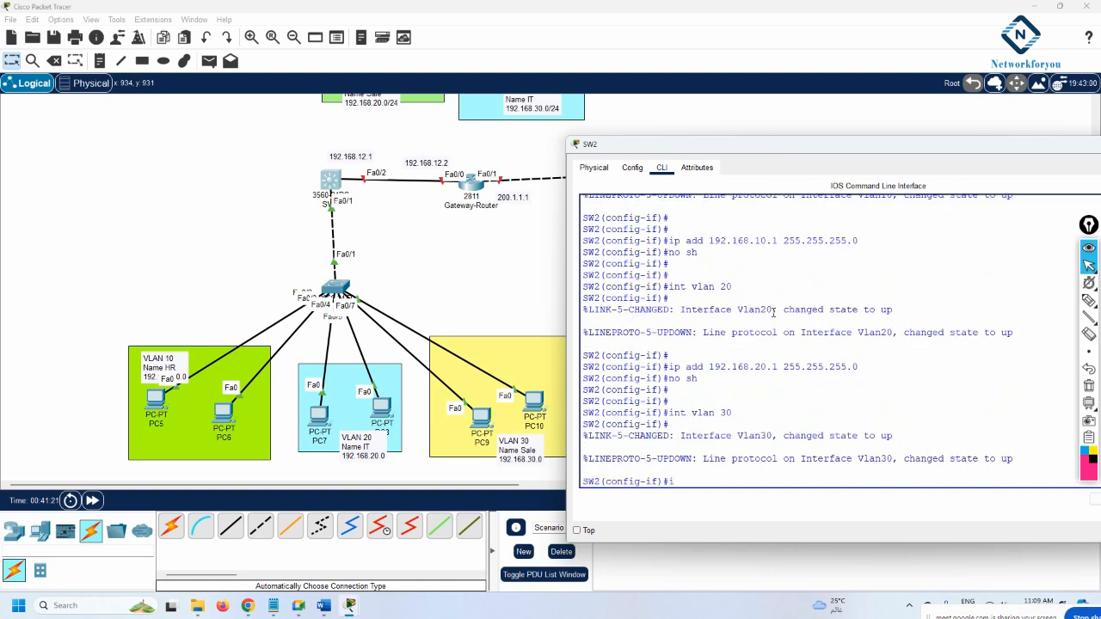
{"action": "type", "text": "p add 192.168.30.1 255.255.255.0"}
{"action": "key", "text": "Return"}
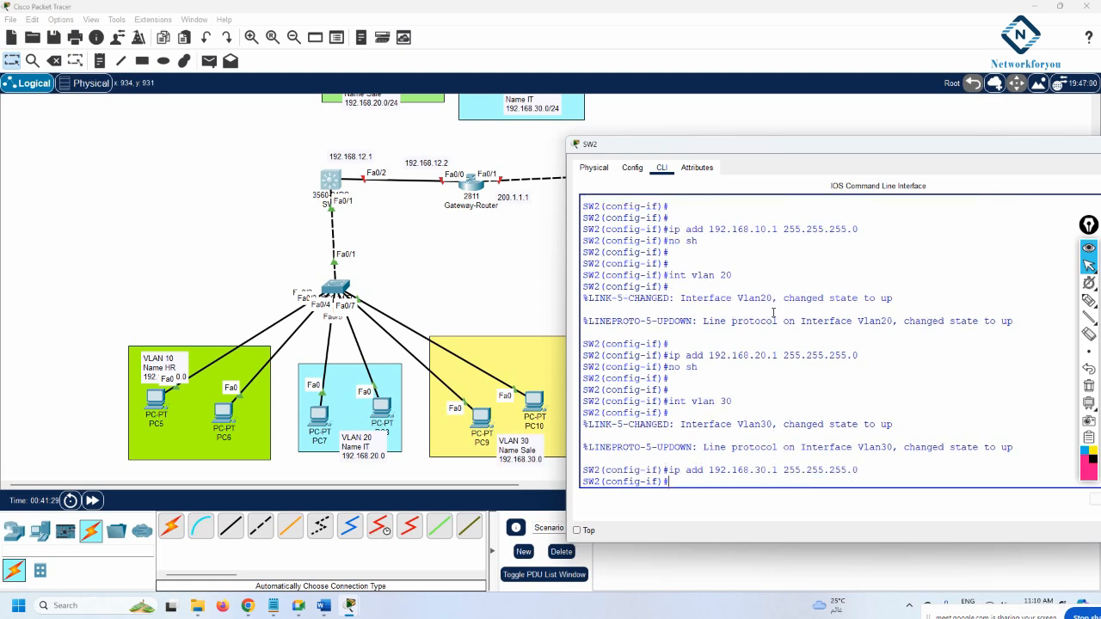
{"action": "type", "text": "no sh"}
{"action": "key", "text": "Return"}
{"action": "key", "text": "Return"}
{"action": "key", "text": "Return"}
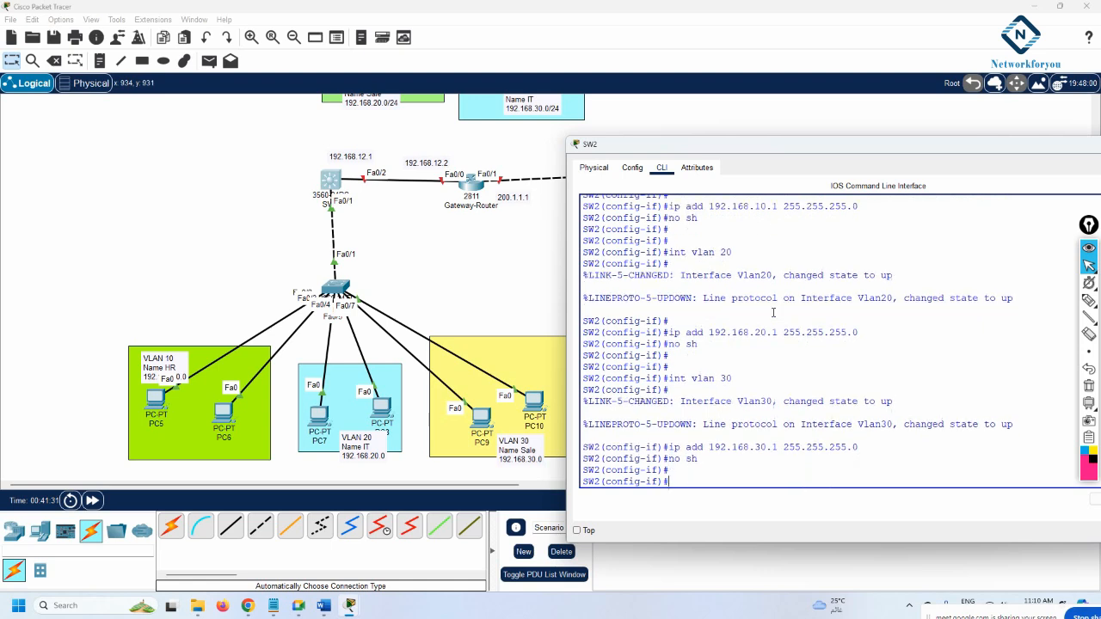
{"action": "type", "text": "exit"}
{"action": "key", "text": "Return"}
{"action": "key", "text": "Return"}
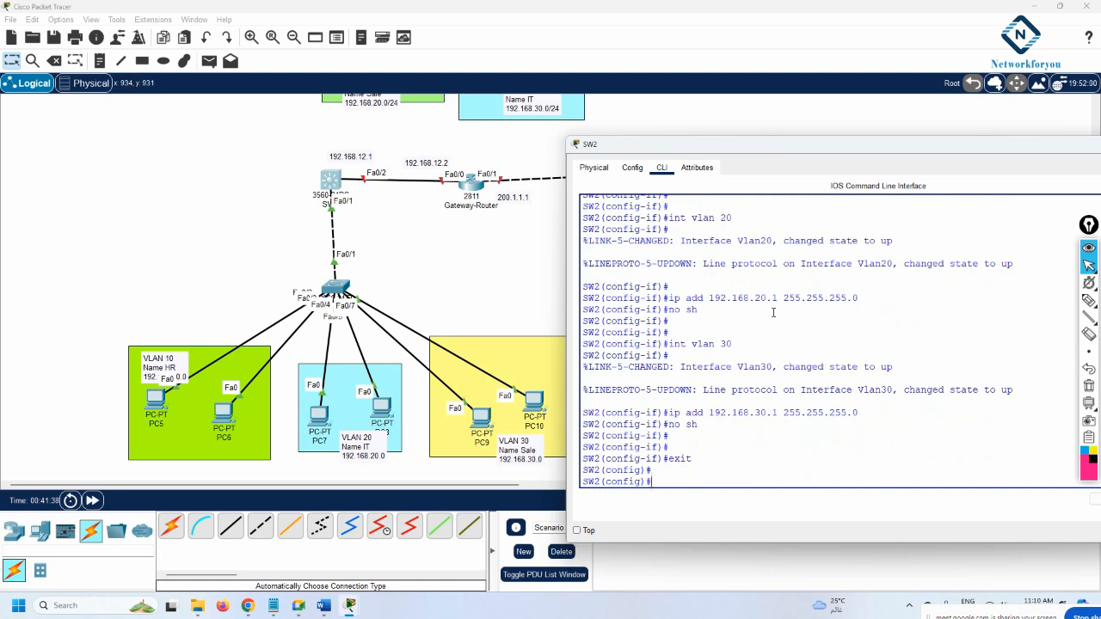
Step: Exclude 192.168.10.1 from DHCP address assignment on SW2
{"action": "type", "text": "ip dh"}
{"action": "key", "text": "Tab"}
{"action": "type", "text": "ex"}
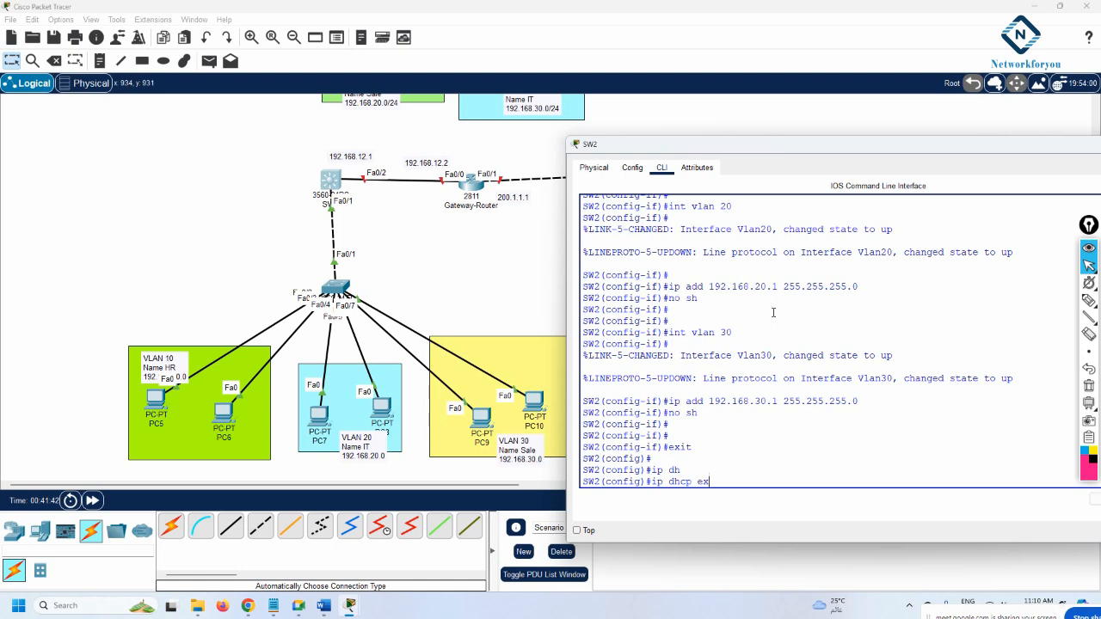
{"action": "key", "text": "Tab"}
{"action": "type", "text": "19"}
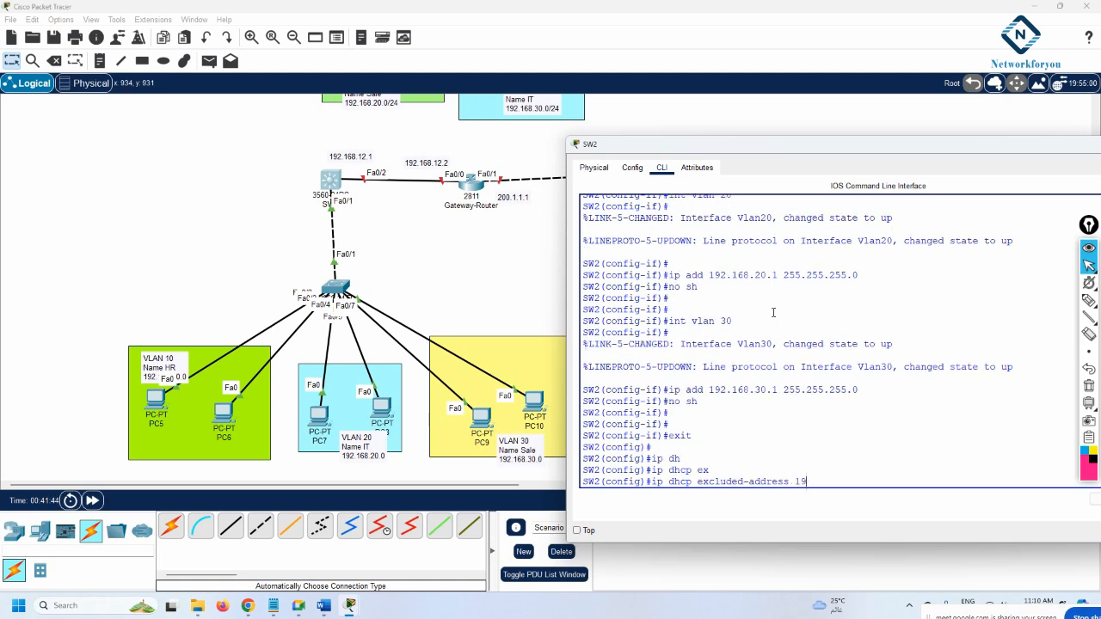
{"action": "type", "text": "2.168.10.1"}
{"action": "key", "text": "Tab"}
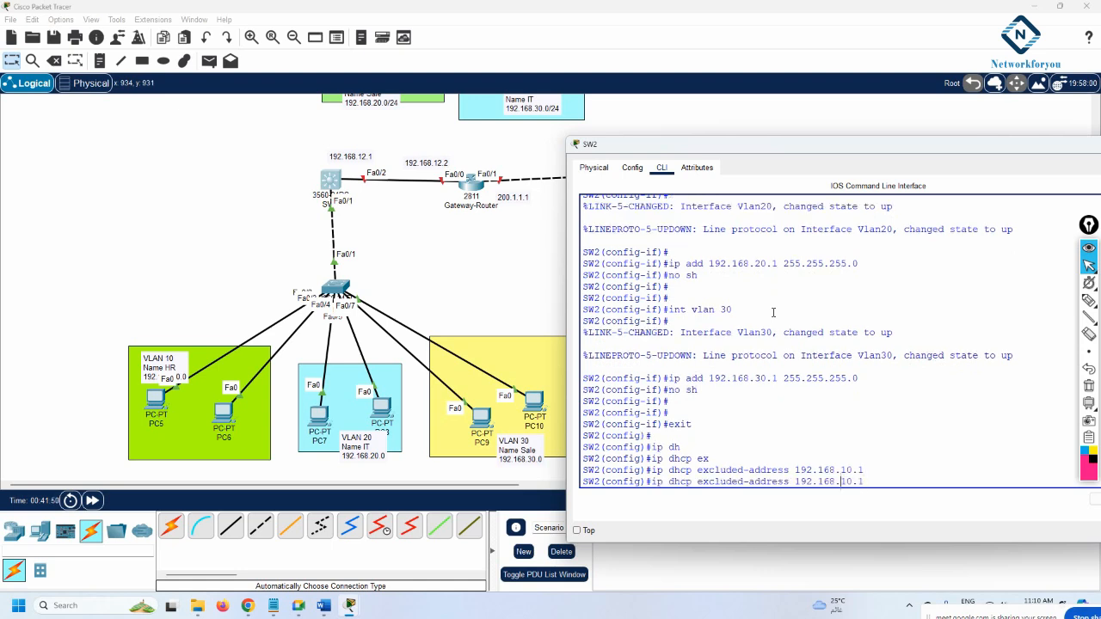
Step: Exclude 192.168.20.1 from DHCP address assignment on SW2
{"action": "key", "text": "Left"}
{"action": "key", "text": "Left"}
{"action": "key", "text": "Left"}
{"action": "key", "text": "BackSpace"}
{"action": "type", "text": "2"}
{"action": "key", "text": "Return"}
Step: Exclude 192.168.30.1 from DHCP address assignment on SW2
{"action": "key", "text": "Up"}
{"action": "key", "text": "Left"}
{"action": "key", "text": "Left"}
{"action": "key", "text": "Left"}
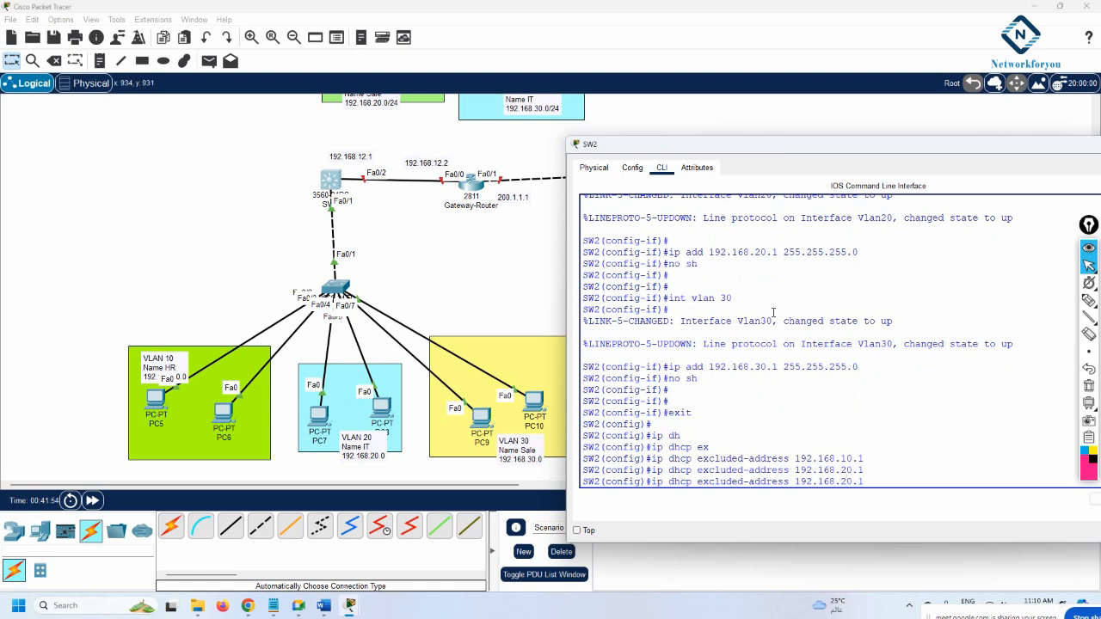
{"action": "key", "text": "BackSpace"}
{"action": "type", "text": "3"}
{"action": "key", "text": "Return"}
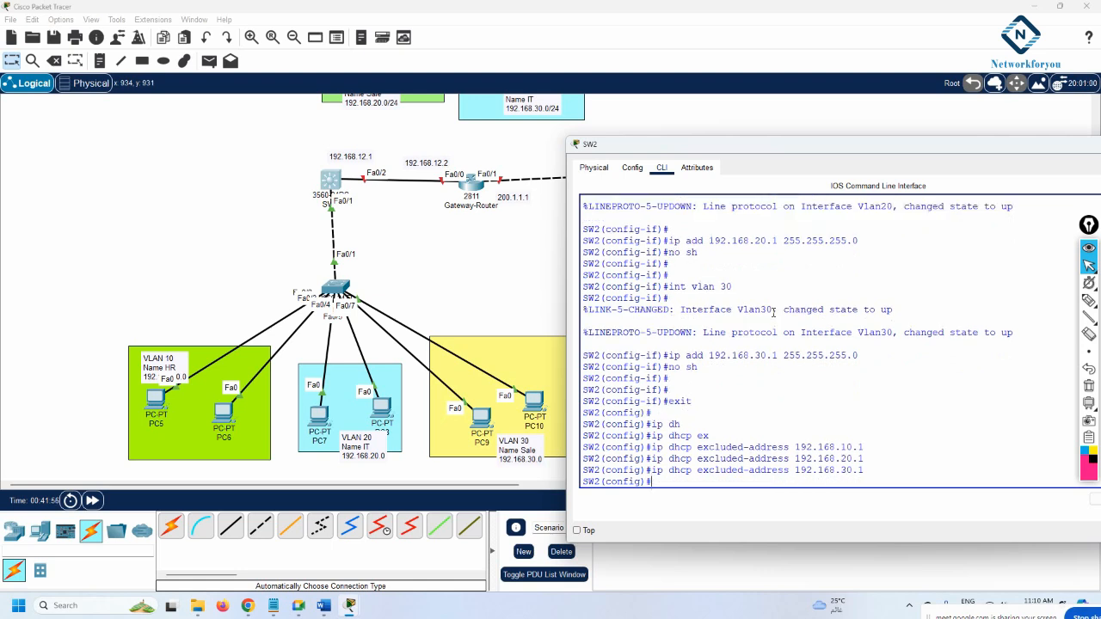
Step: Create the DHCP pool vlan10 on SW2 with network 192.168.10.0 255.255.255.0
{"action": "type", "text": "ip dh"}
{"action": "key", "text": "Tab"}
{"action": "type", "text": "po"}
{"action": "key", "text": "Tab"}
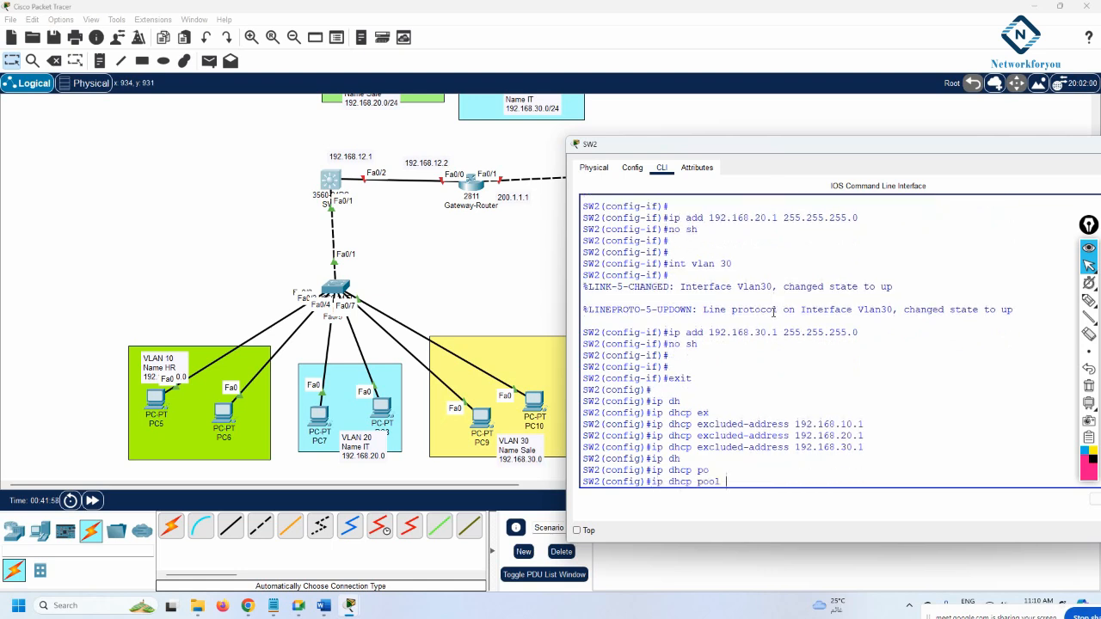
{"action": "type", "text": "vlan10"}
{"action": "key", "text": "Return"}
{"action": "type", "text": "net"}
{"action": "key", "text": "Tab"}
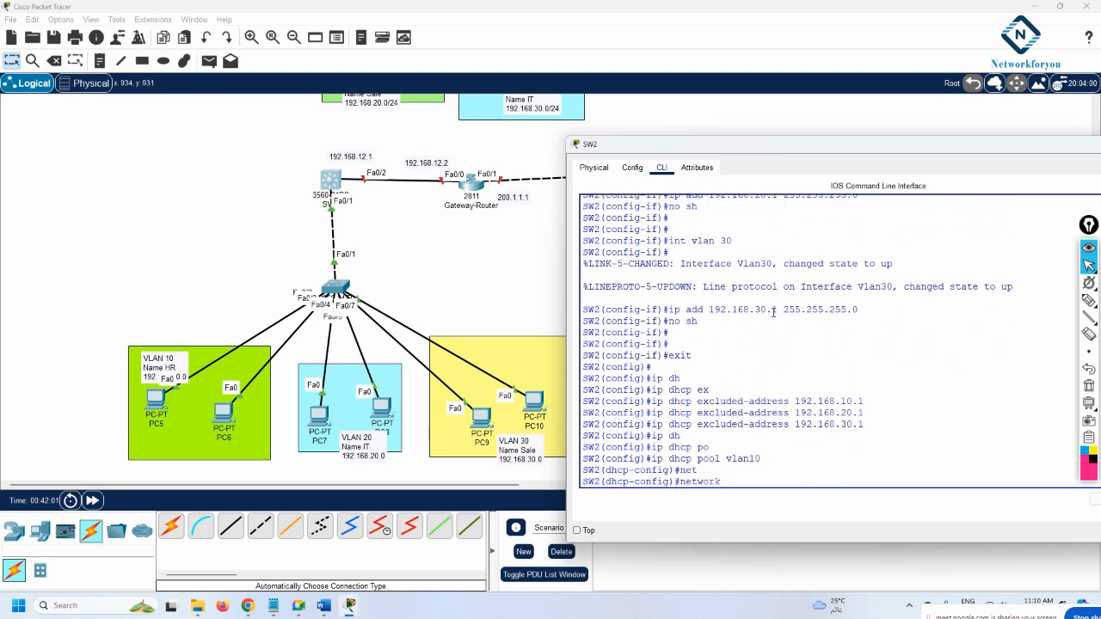
{"action": "type", "text": "192.168.10.0 255.255.255.0"}
{"action": "key", "text": "Return"}
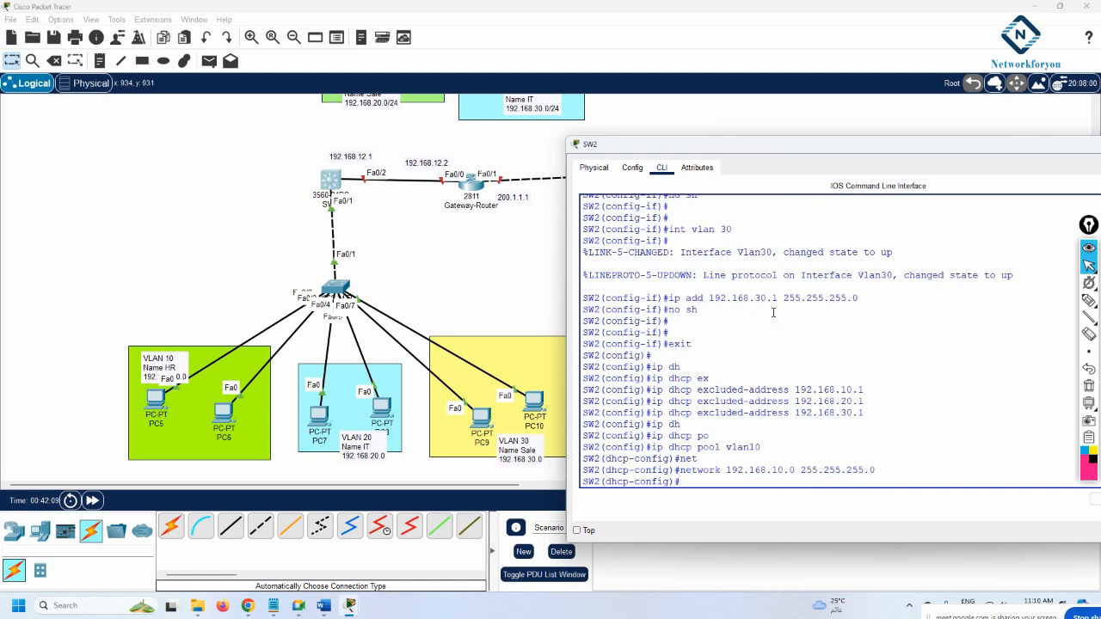
Step: Set the vlan10 pool's default router to 192.168.10.1 and exit DHCP pool configuration
{"action": "type", "text": "de"}
{"action": "key", "text": "Tab"}
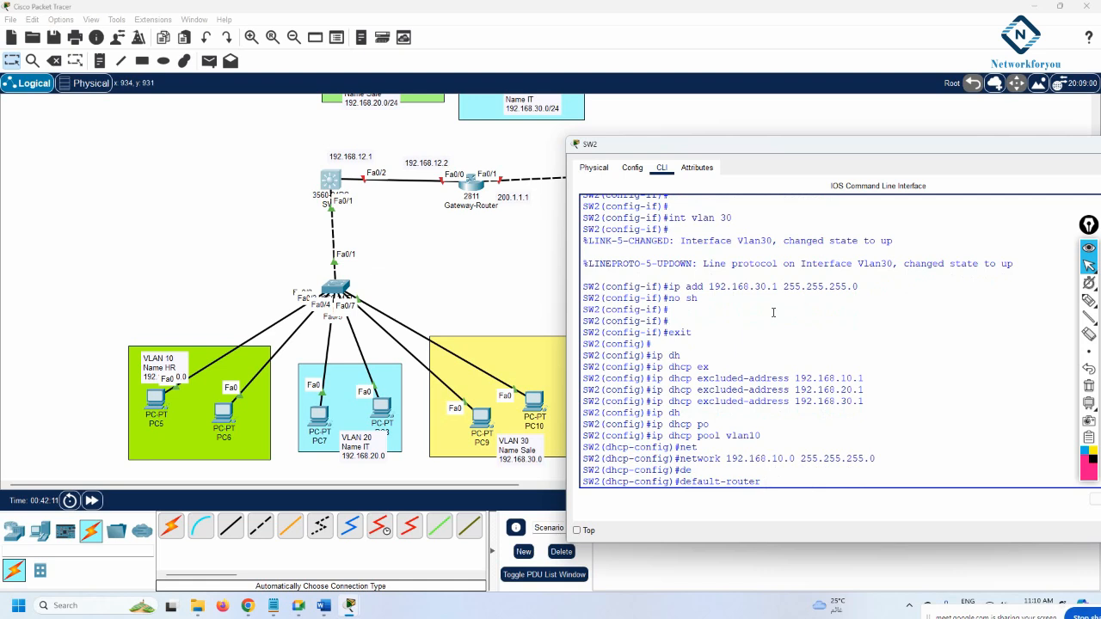
{"action": "type", "text": "192.168.10.1"}
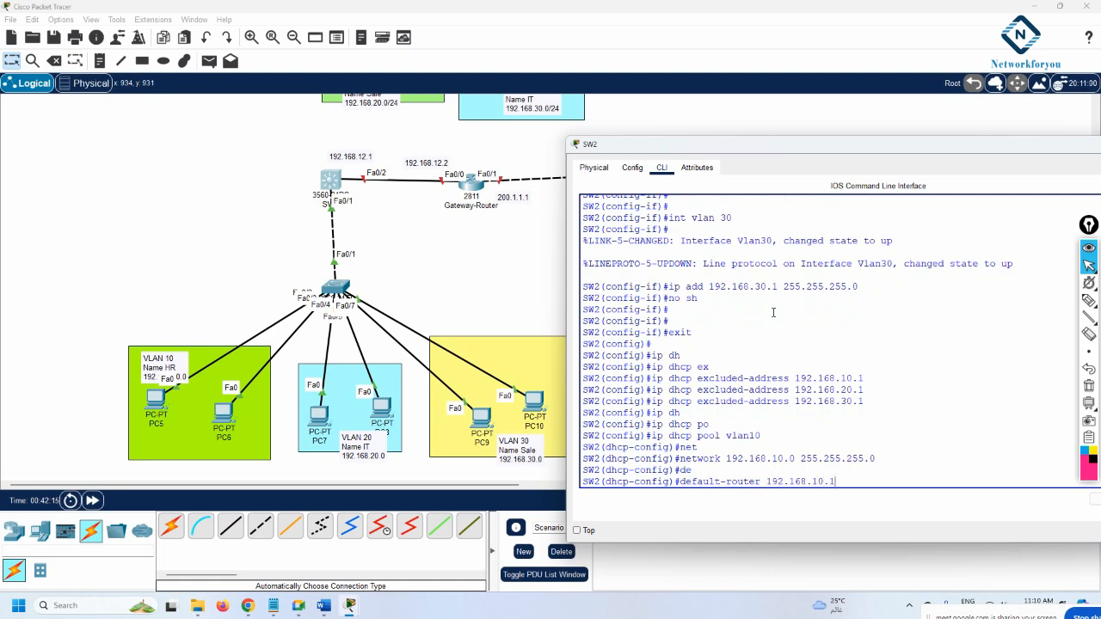
{"action": "key", "text": "Return"}
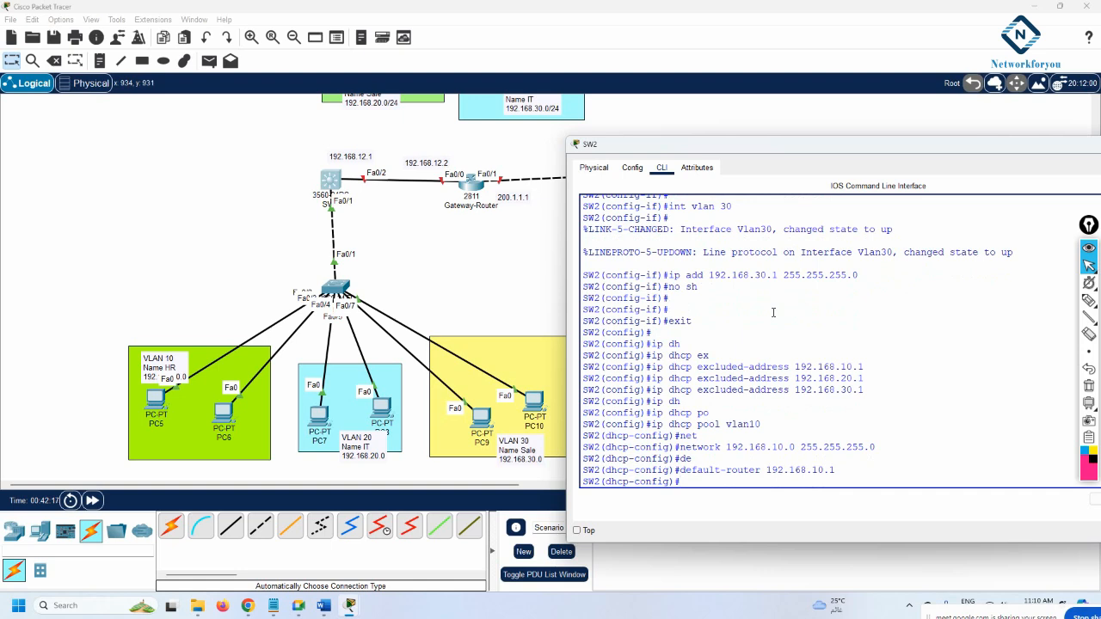
{"action": "type", "text": "exit"}
{"action": "key", "text": "Return"}
Step: Create the DHCP pool vlan20 on SW2 with network 192.168.20.0 255.255.255.0
{"action": "type", "text": "ip "}
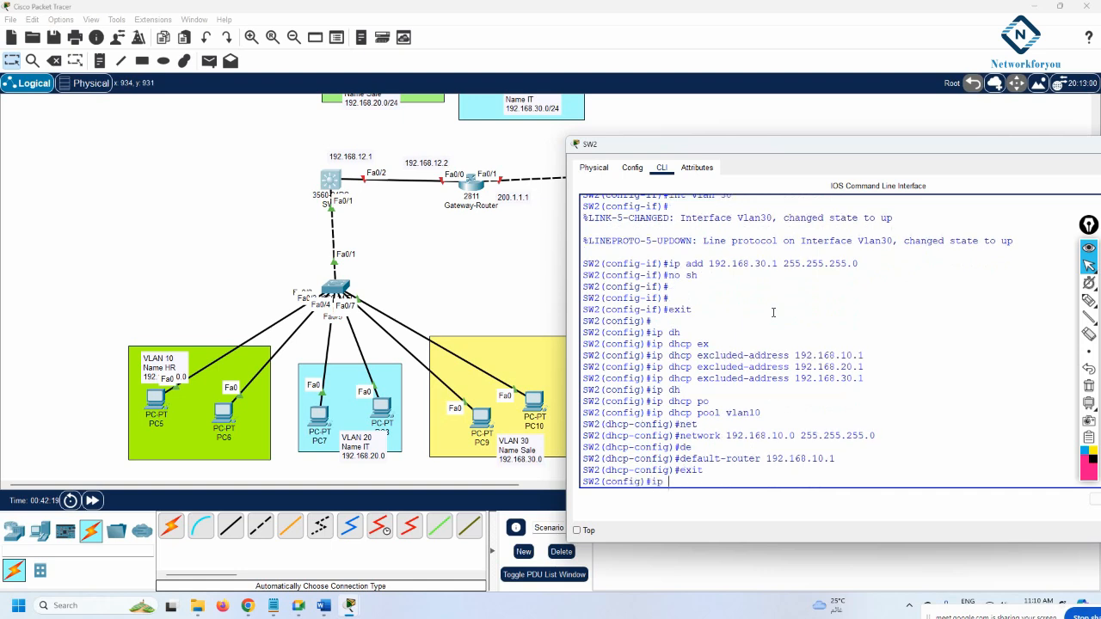
{"action": "type", "text": "dh"}
{"action": "key", "text": "Tab"}
{"action": "type", "text": "po"}
{"action": "key", "text": "Tab"}
{"action": "type", "text": "vl"}
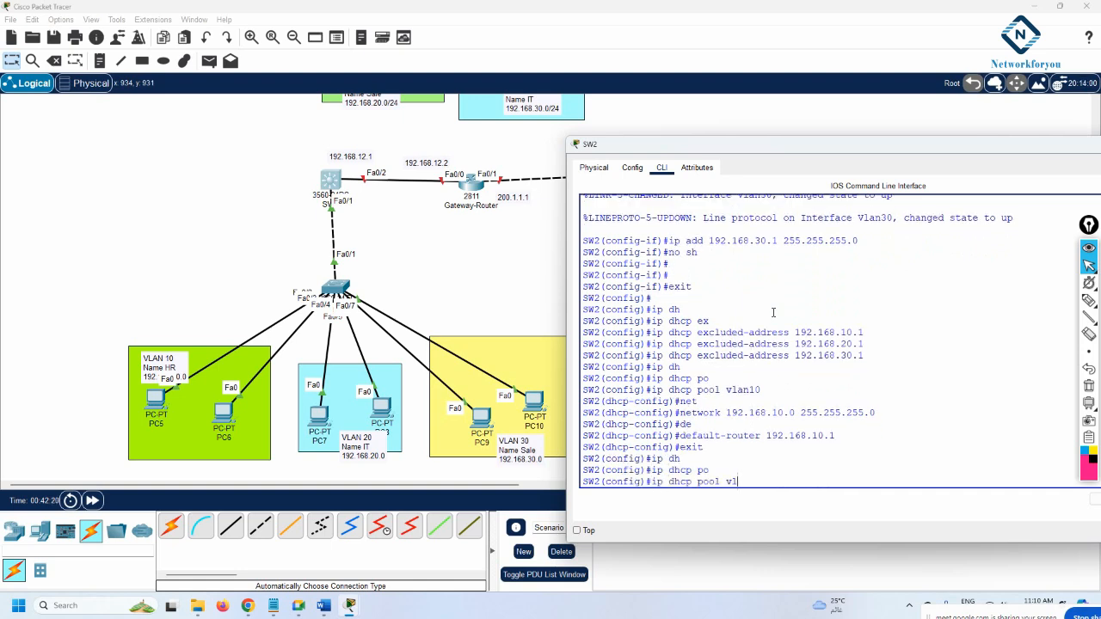
{"action": "type", "text": "an20"}
{"action": "key", "text": "Return"}
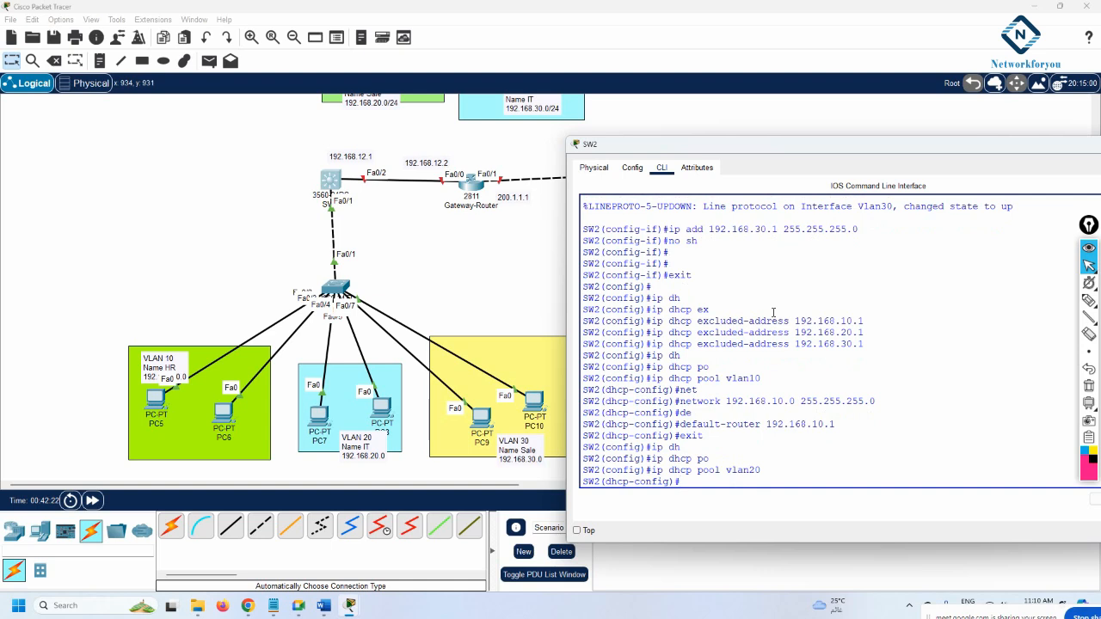
{"action": "type", "text": "net"}
{"action": "key", "text": "Tab"}
{"action": "type", "text": "1"}
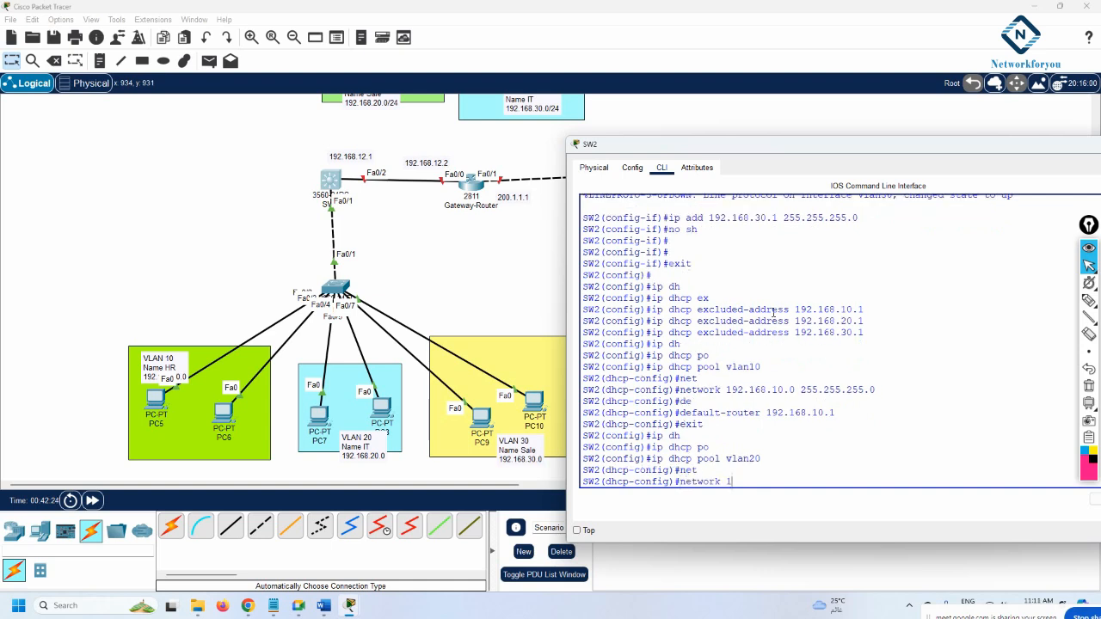
{"action": "type", "text": "92.168.20.0 255.255.255.0"}
{"action": "key", "text": "Return"}
Step: Set the vlan20 pool's default router to 192.168.20.1
{"action": "type", "text": "de"}
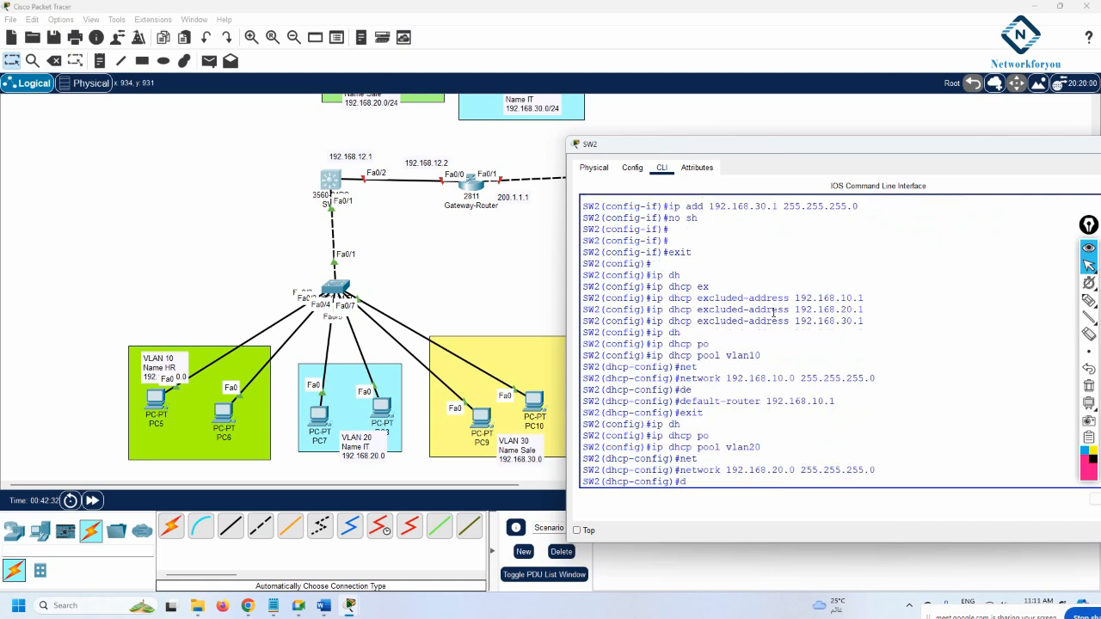
{"action": "key", "text": "Tab"}
{"action": "type", "text": "19"}
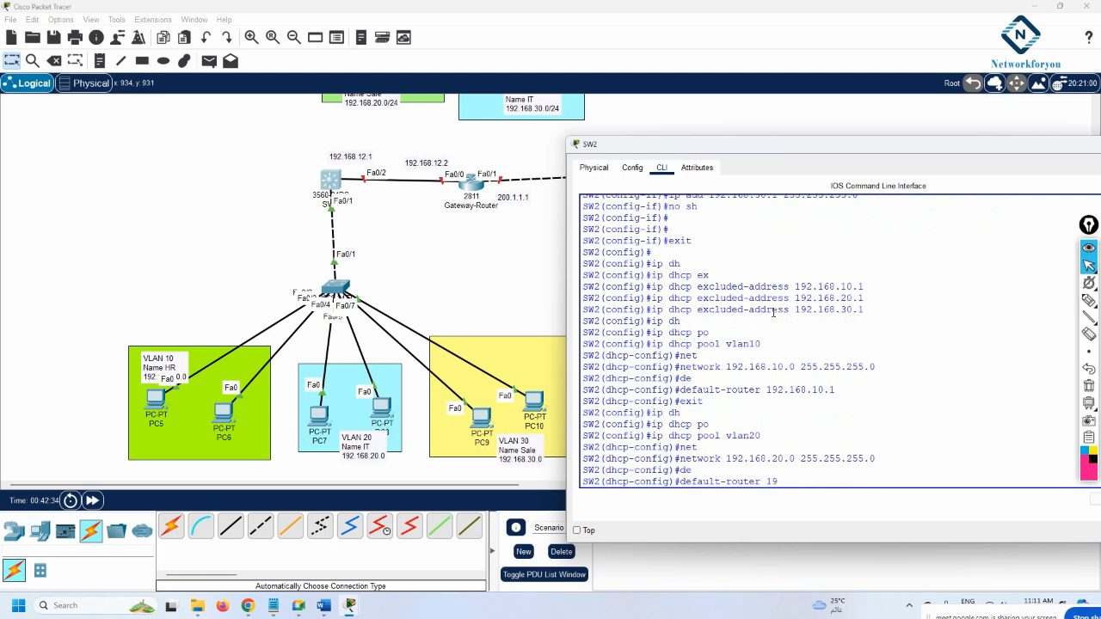
{"action": "type", "text": "2.168.20.1"}
{"action": "key", "text": "Return"}
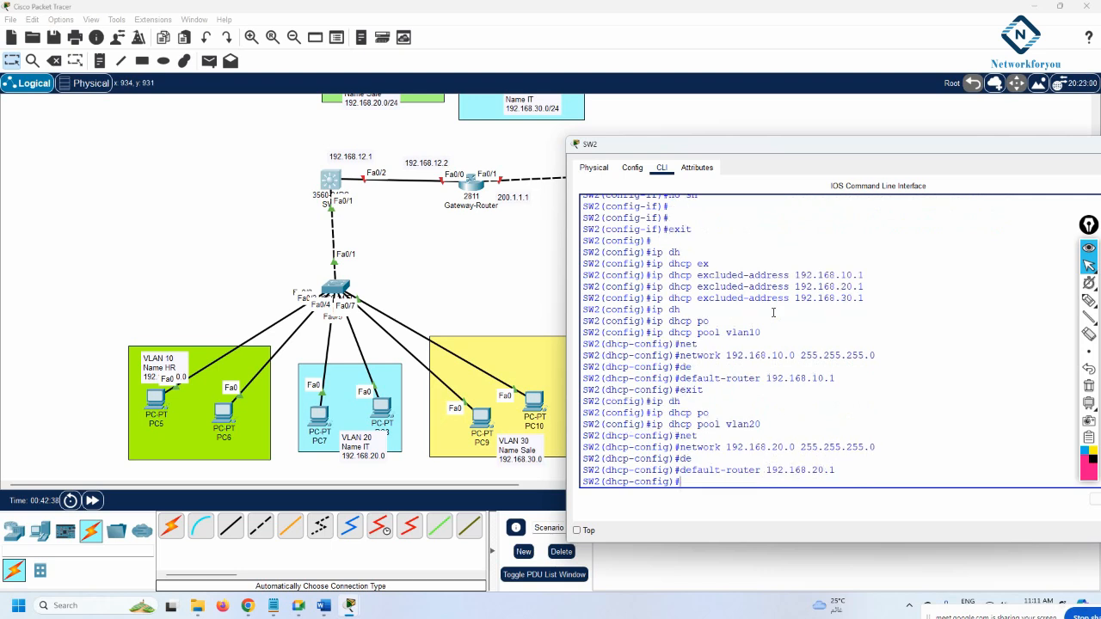
Step: List the available DHCP pool commands, set the vlan20 pool's DNS server to 1.1.1.1 and exit pool configuration
{"action": "type", "text": "d"}
{"action": "key", "text": "Tab"}
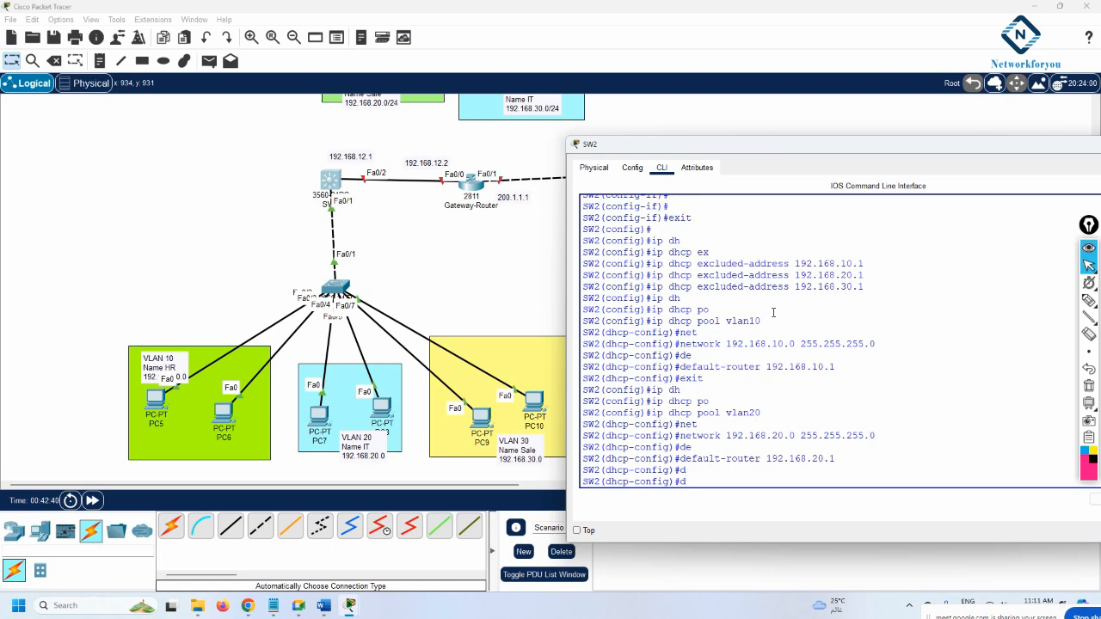
{"action": "key", "text": "BackSpace"}
{"action": "type", "text": "?"}
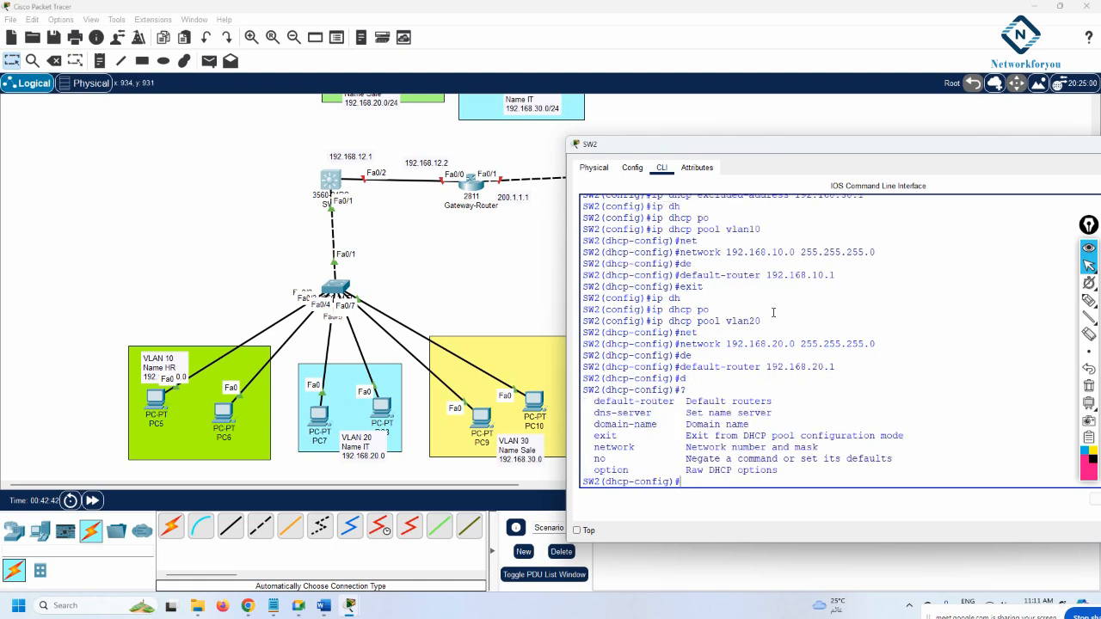
{"action": "type", "text": "dn"}
{"action": "key", "text": "Tab"}
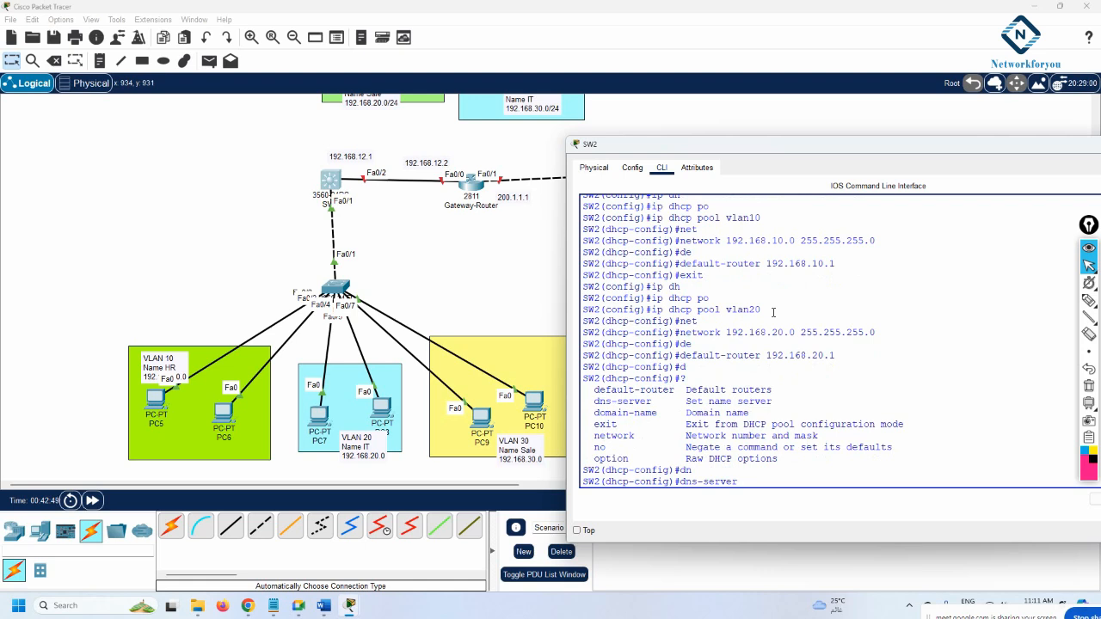
{"action": "type", "text": "192.168"}
{"action": "key", "text": "BackSpace"}
{"action": "key", "text": "BackSpace"}
{"action": "key", "text": "BackSpace"}
{"action": "key", "text": "BackSpace"}
{"action": "key", "text": "BackSpace"}
{"action": "key", "text": "BackSpace"}
{"action": "type", "text": ".1.1.1"}
{"action": "key", "text": "Return"}
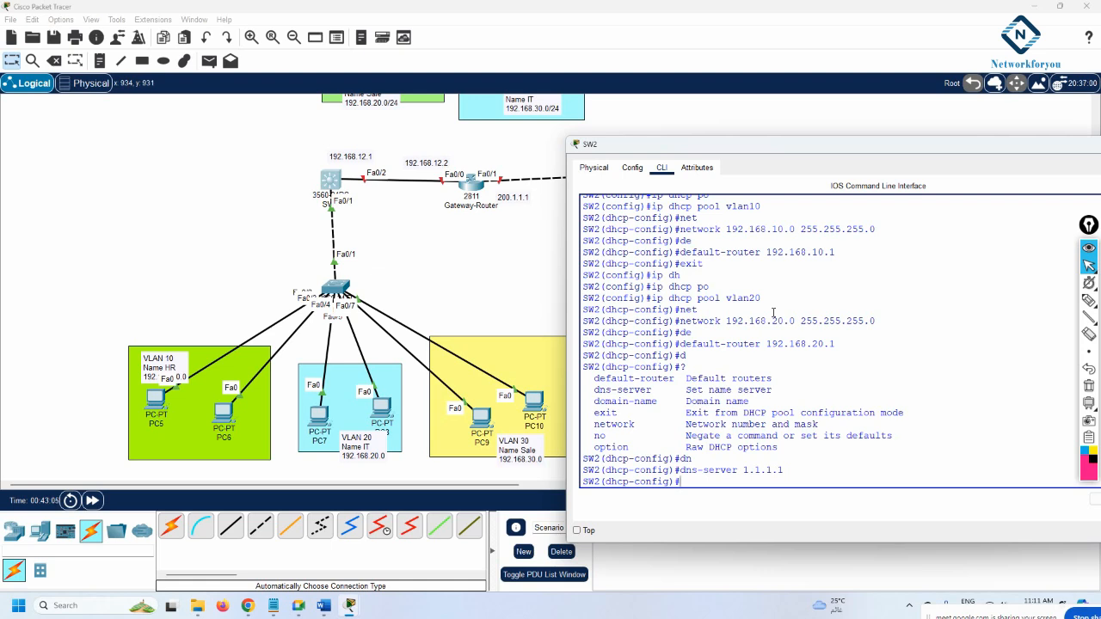
{"action": "type", "text": "exit"}
{"action": "key", "text": "Return"}
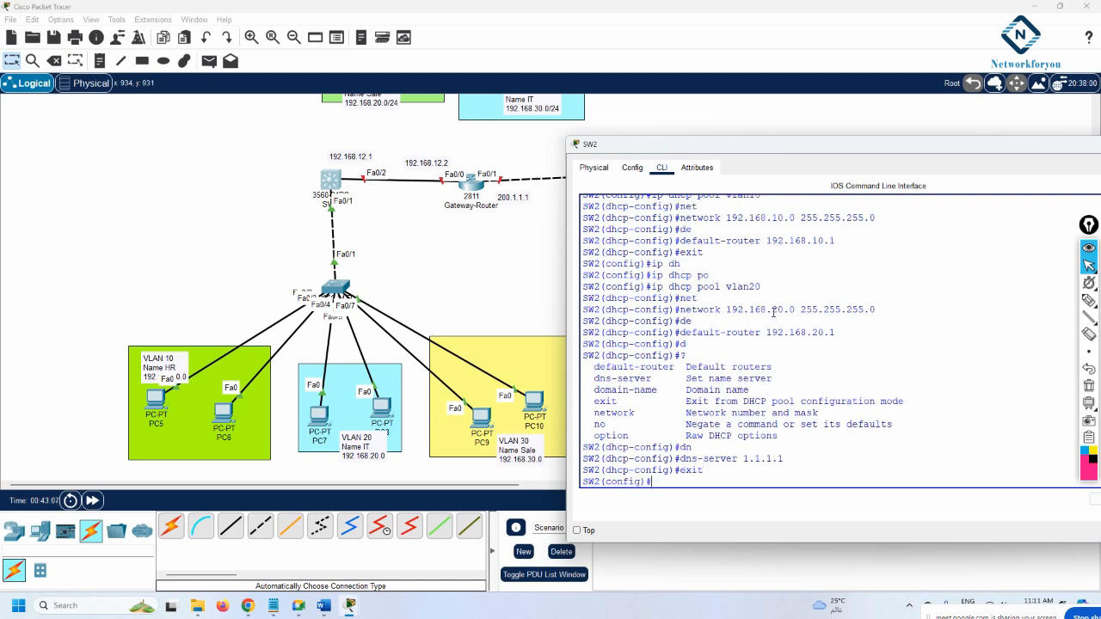
Step: Create the DHCP pool vlan30 on SW2 with network 192.168.30.0 255.255.255.0
{"action": "type", "text": "ip dh"}
{"action": "key", "text": "Tab"}
{"action": "type", "text": "po"}
{"action": "key", "text": "Tab"}
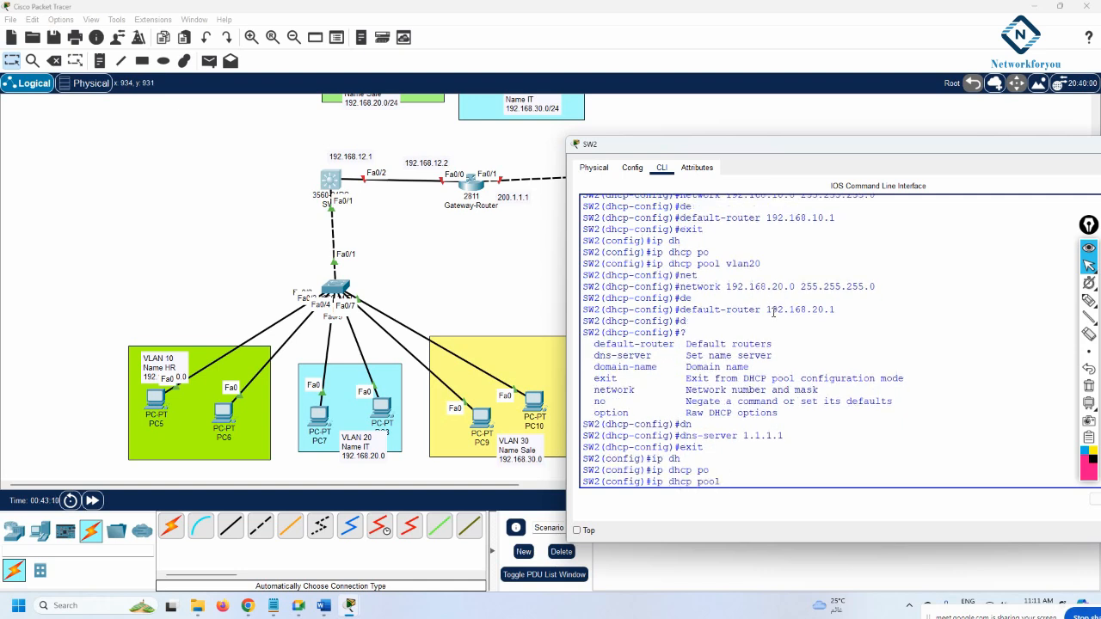
{"action": "type", "text": "vlan30"}
{"action": "key", "text": "Return"}
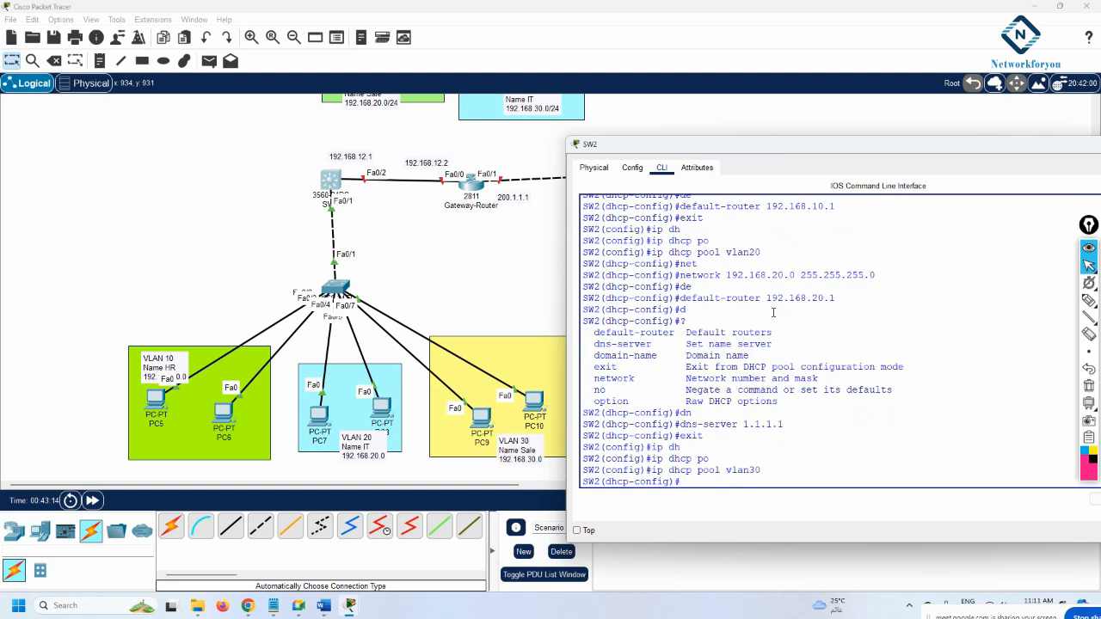
{"action": "type", "text": "net"}
{"action": "key", "text": "Tab"}
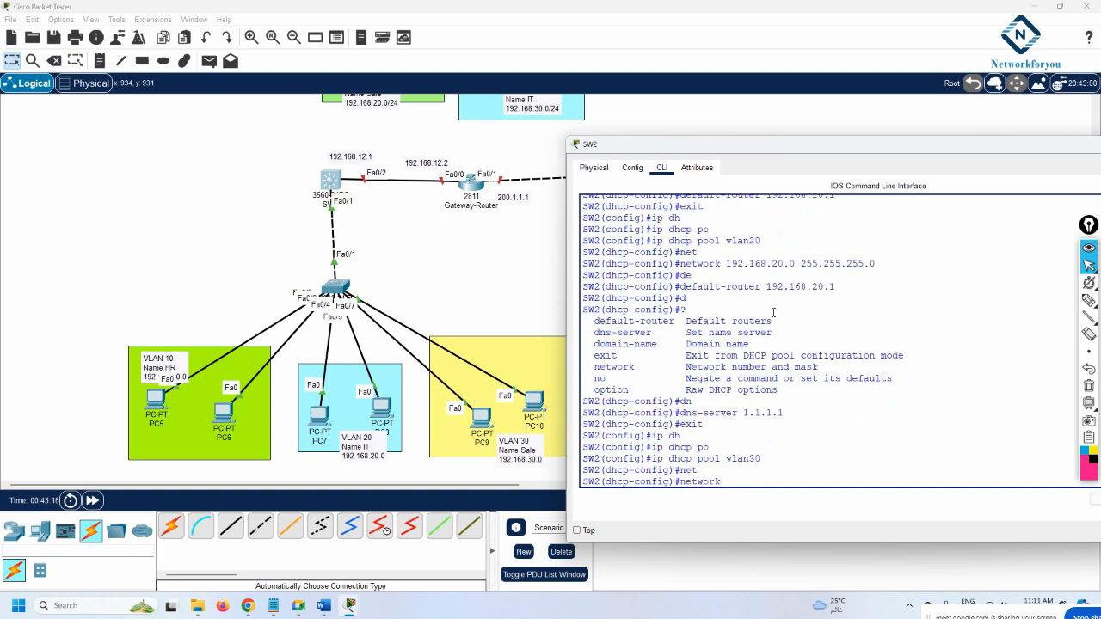
{"action": "type", "text": "192.168.30."}
{"action": "key", "text": "BackSpace"}
{"action": "type", "text": "0 255.255.255.0"}
{"action": "key", "text": "Return"}
Step: Set the vlan30 pool's default router to 192.168.30.1
{"action": "type", "text": "de"}
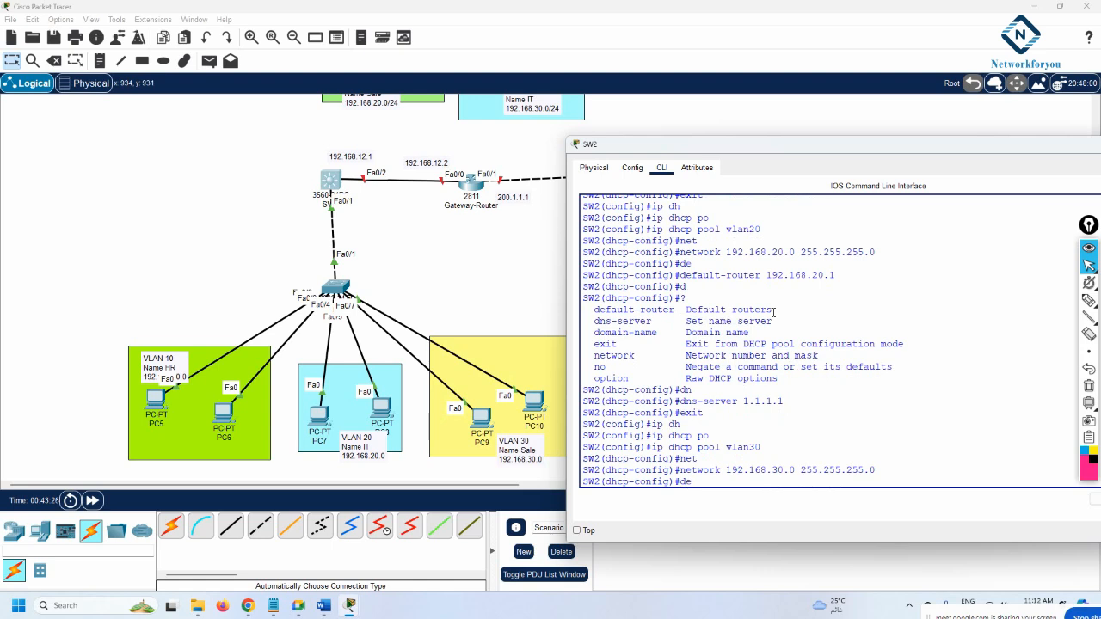
{"action": "key", "text": "Tab"}
{"action": "type", "text": "192"}
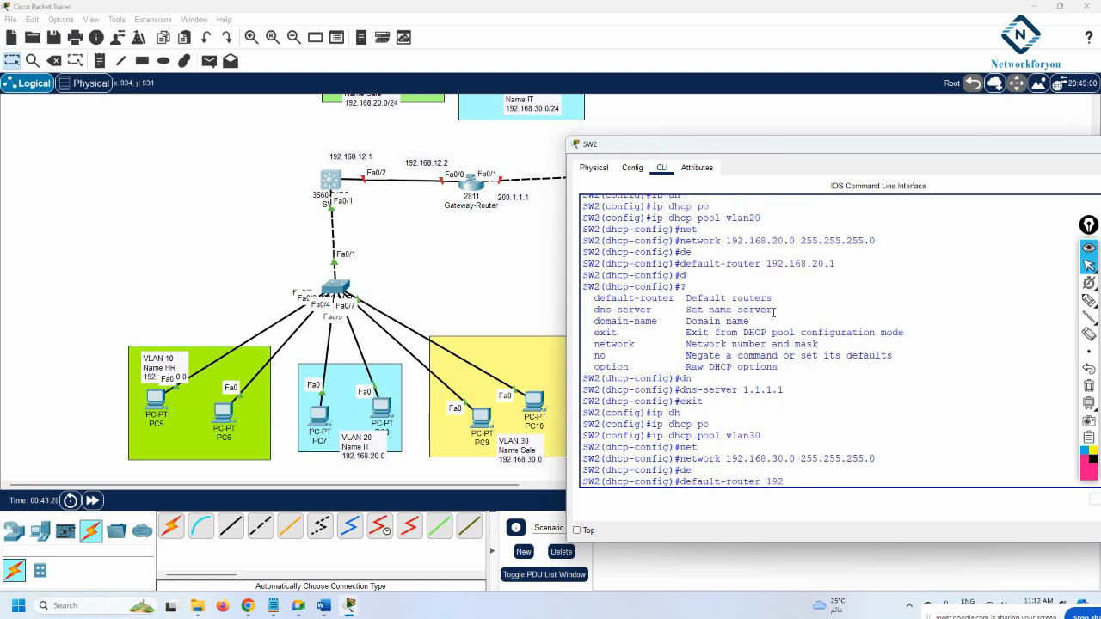
{"action": "type", "text": ".168.30.1"}
{"action": "key", "text": "Return"}
Step: Set the vlan30 pool's DNS server to 1.1.1.1 and exit DHCP pool configuration
{"action": "type", "text": "dhcp-config)#d"}
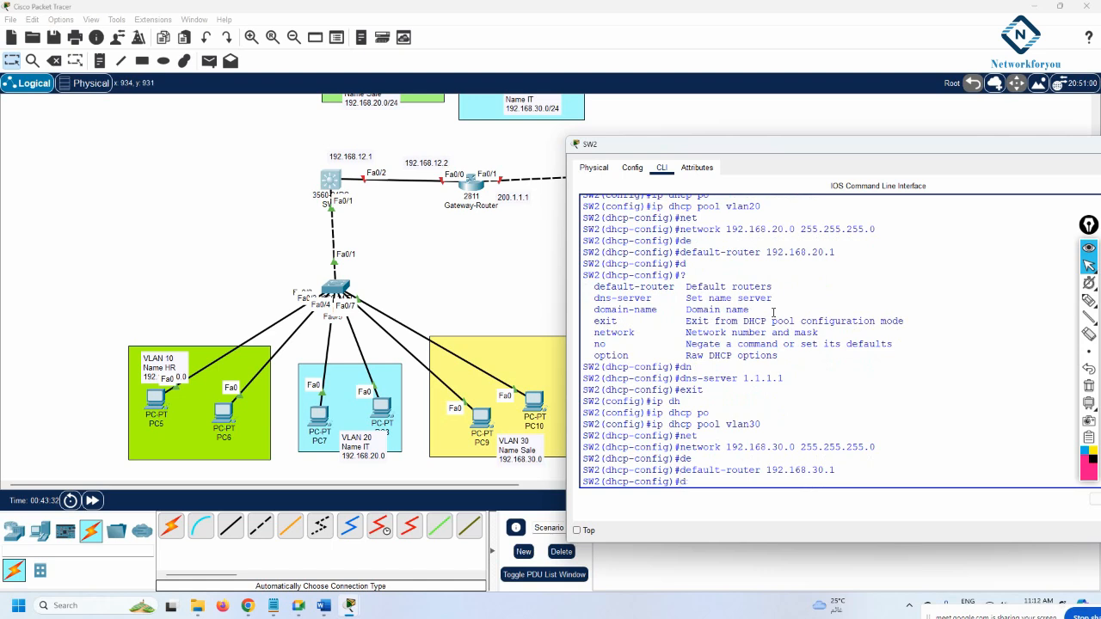
{"action": "type", "text": "ns"}
{"action": "key", "text": "Tab"}
{"action": "type", "text": "1.1"}
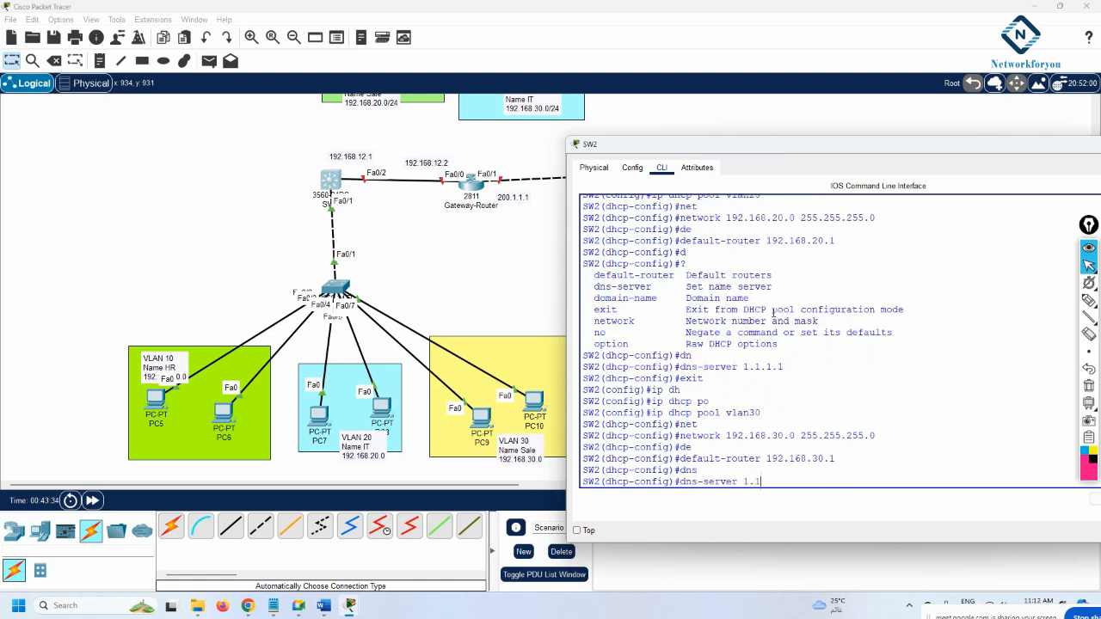
{"action": "type", "text": ".1.1."}
{"action": "key", "text": "Return"}
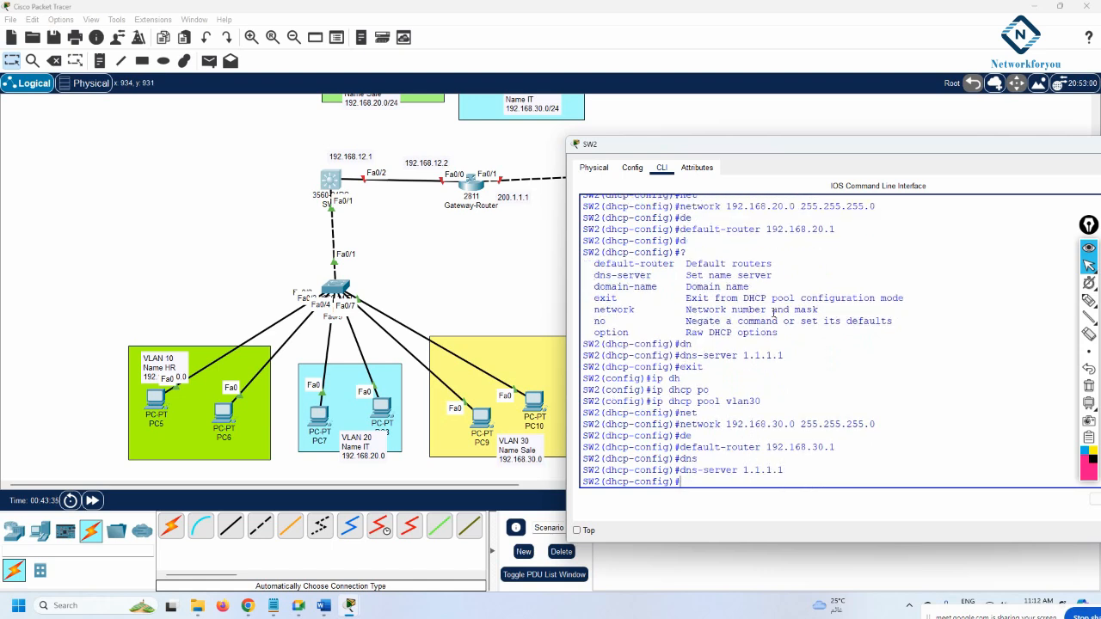
{"action": "type", "text": "exit"}
{"action": "key", "text": "Return"}
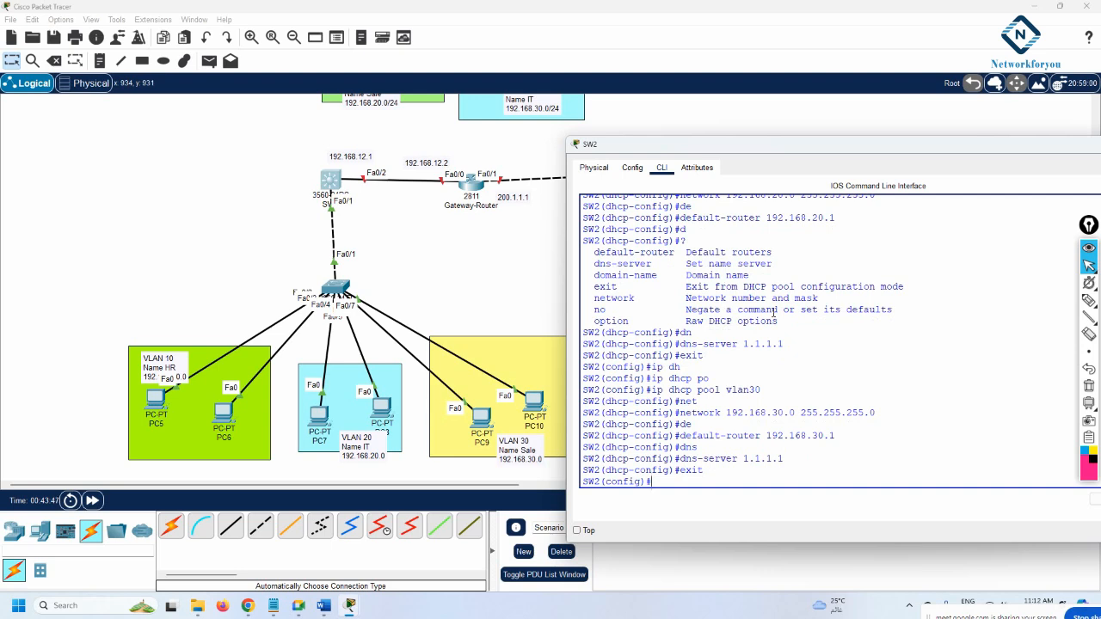
Step: Save SW2's running configuration from global configuration mode with do wr
{"action": "type", "text": "do wr"}
{"action": "key", "text": "Return"}
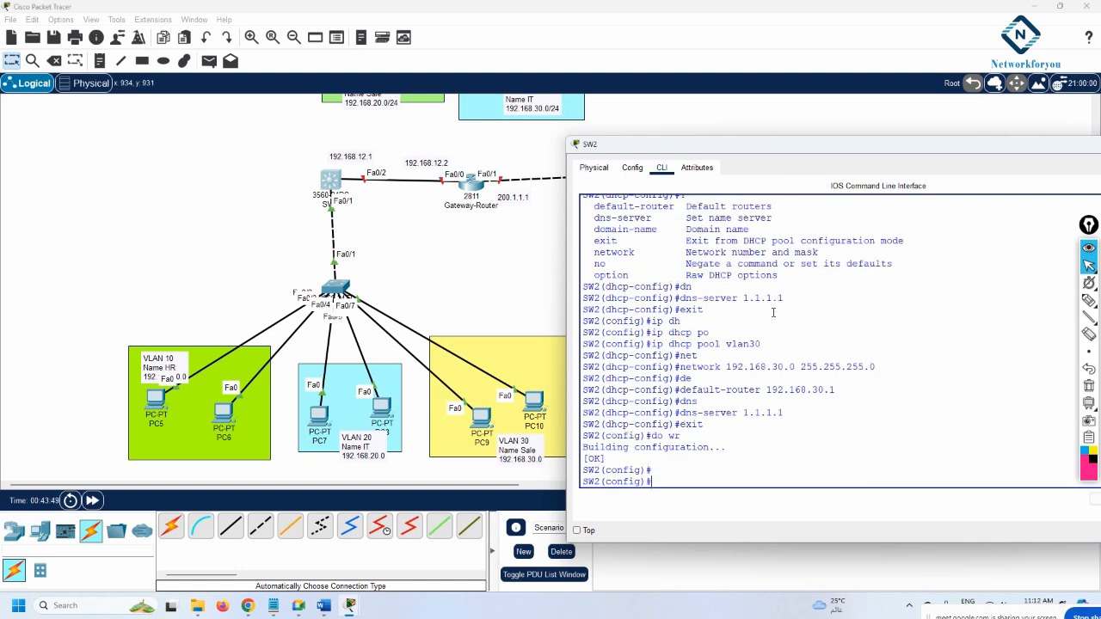
{"action": "key", "text": "Return"}
{"action": "key", "text": "Return"}
Step: Start OSPF process 1 on SW2 and advertise network 192.168.10.0 0.0.0.255 in area 0
{"action": "type", "text": "router osp"}
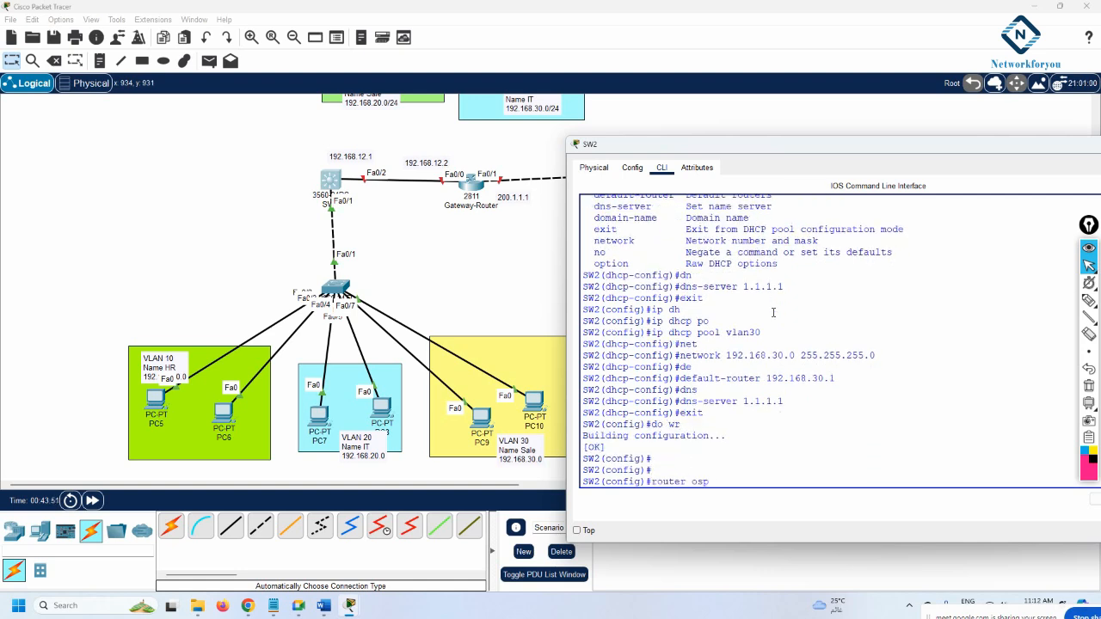
{"action": "type", "text": "f 1"}
{"action": "key", "text": "Return"}
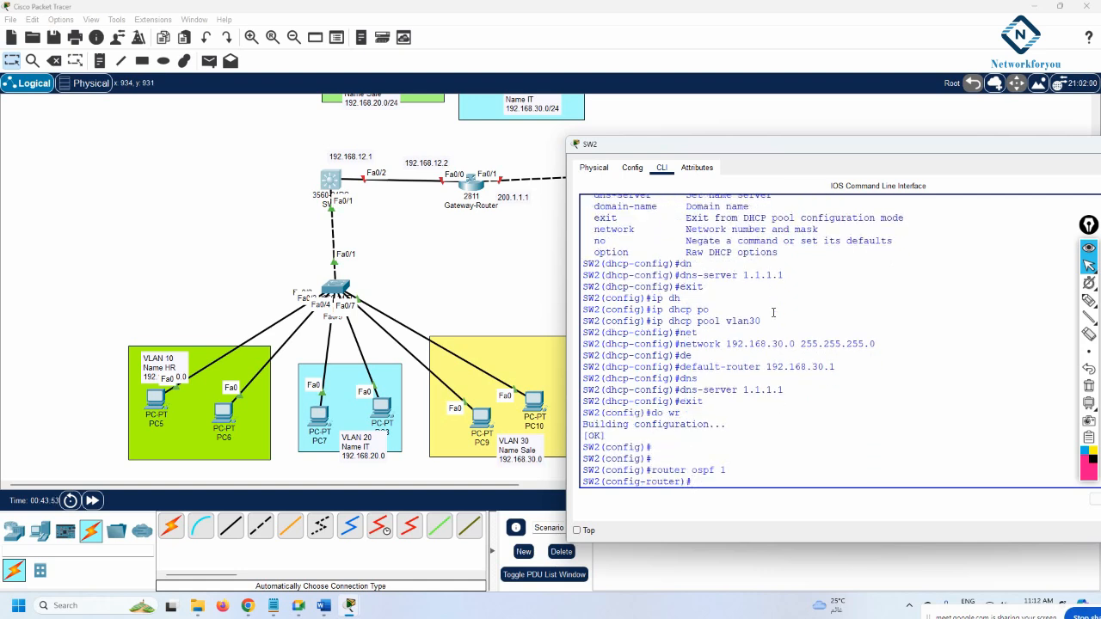
{"action": "type", "text": "net"}
{"action": "key", "text": "Tab"}
{"action": "type", "text": "1"}
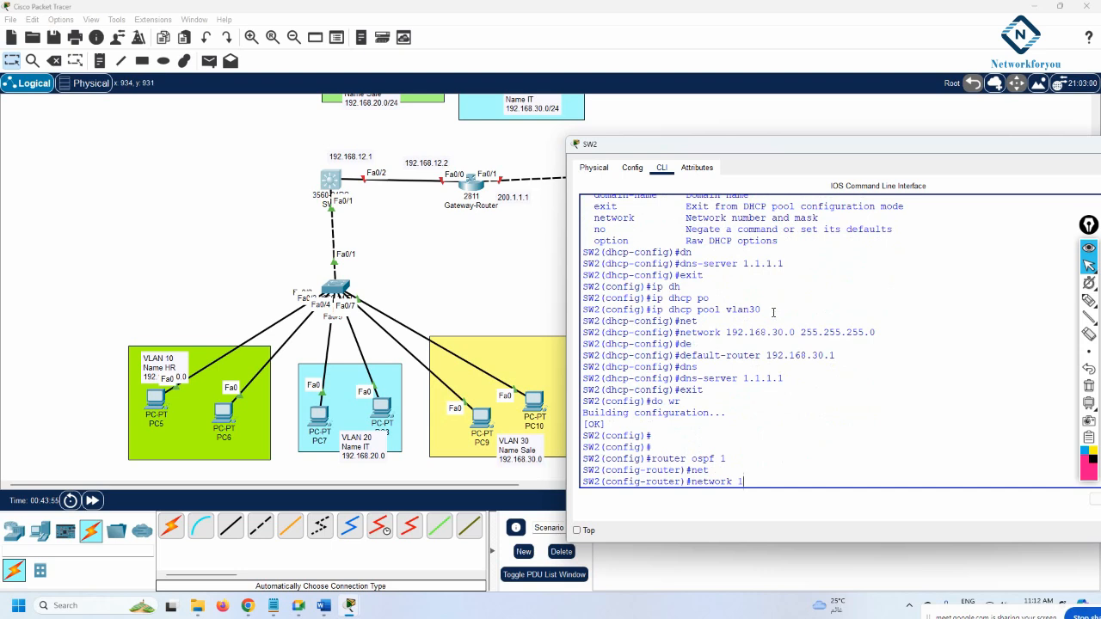
{"action": "type", "text": "92.168.10.0 0..0.0.0"}
{"action": "key", "text": "BackSpace"}
{"action": "type", "text": "255 a 0"}
{"action": "key", "text": "Return"}
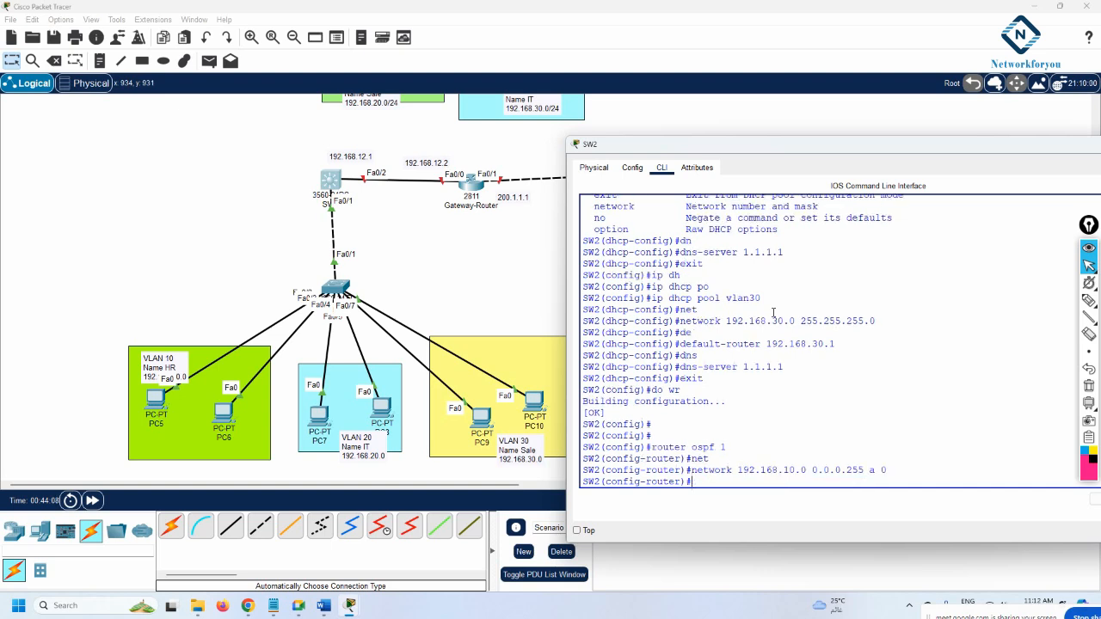
Step: Advertise network 192.168.20.0 with wildcard 0.0.0.255 in area 0 of SW2's OSPF process
{"action": "key", "text": "Up"}
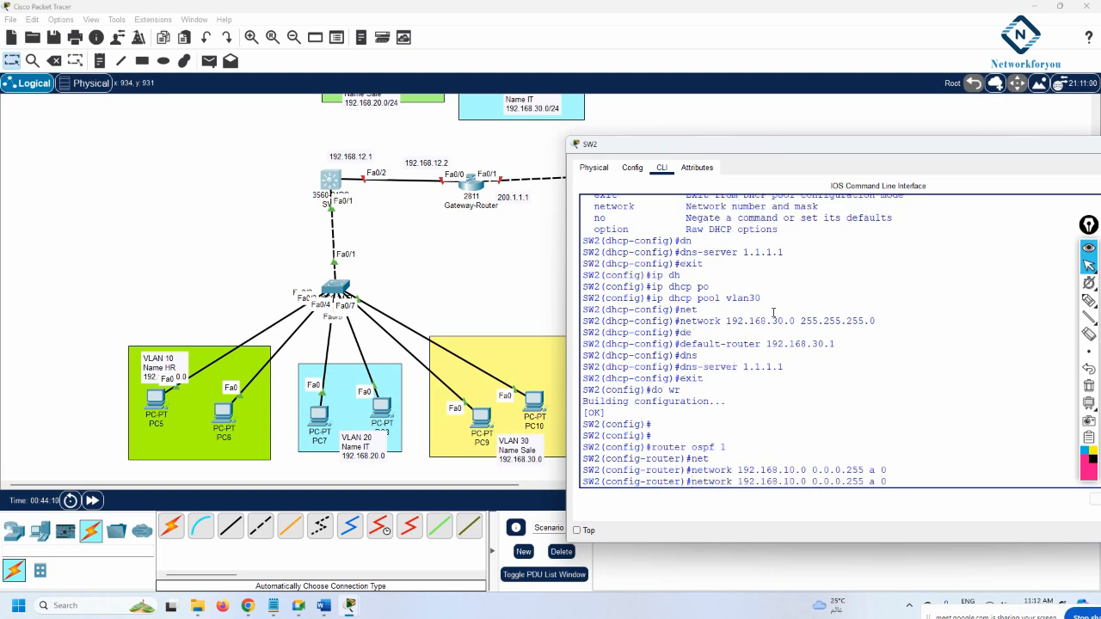
{"action": "key", "text": "Left"}
{"action": "key", "text": "Left"}
{"action": "key", "text": "Left"}
{"action": "key", "text": "Left"}
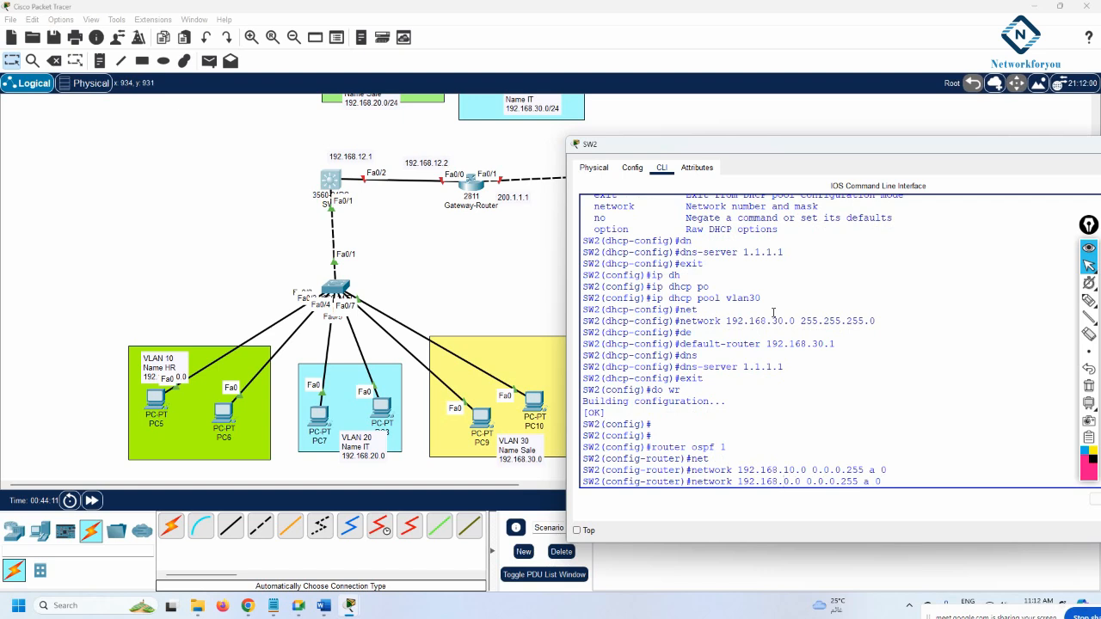
{"action": "key", "text": "BackSpace"}
{"action": "type", "text": "2"}
{"action": "key", "text": "Return"}
Step: Advertise network 192.168.30.0 with wildcard 0.0.0.255 in area 0 of SW2's OSPF process
{"action": "key", "text": "Up"}
{"action": "key", "text": "Left"}
{"action": "key", "text": "Left"}
{"action": "key", "text": "Left"}
{"action": "key", "text": "Left"}
{"action": "key", "text": "Left"}
{"action": "key", "text": "Left"}
{"action": "key", "text": "Left"}
{"action": "key", "text": "Left"}
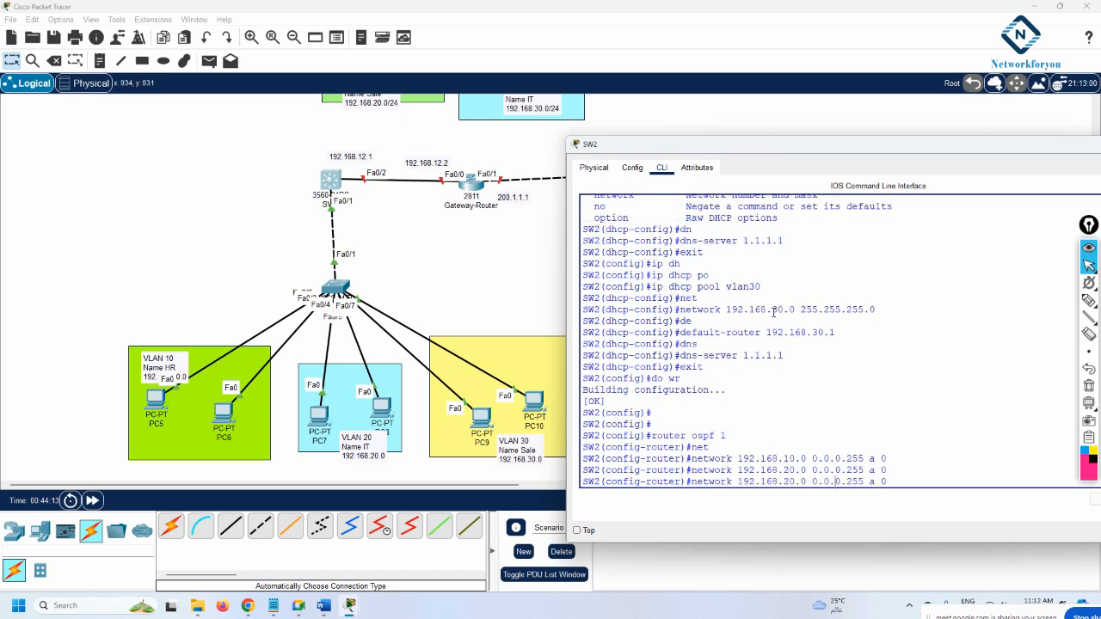
{"action": "key", "text": "BackSpace"}
{"action": "type", "text": "23"}
{"action": "key", "text": "BackSpace"}
{"action": "key", "text": "Return"}
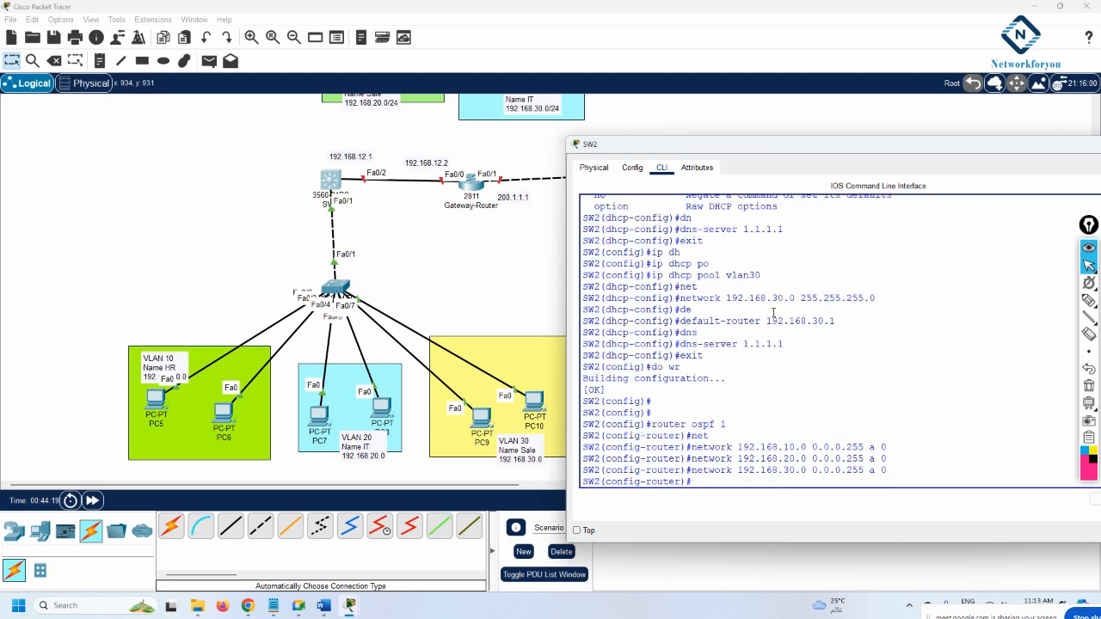
Step: Advertise the SW2–gateway link network 192.168.12.0 0.0.0.255 in OSPF area 0 on SW2
{"action": "key", "text": "Up"}
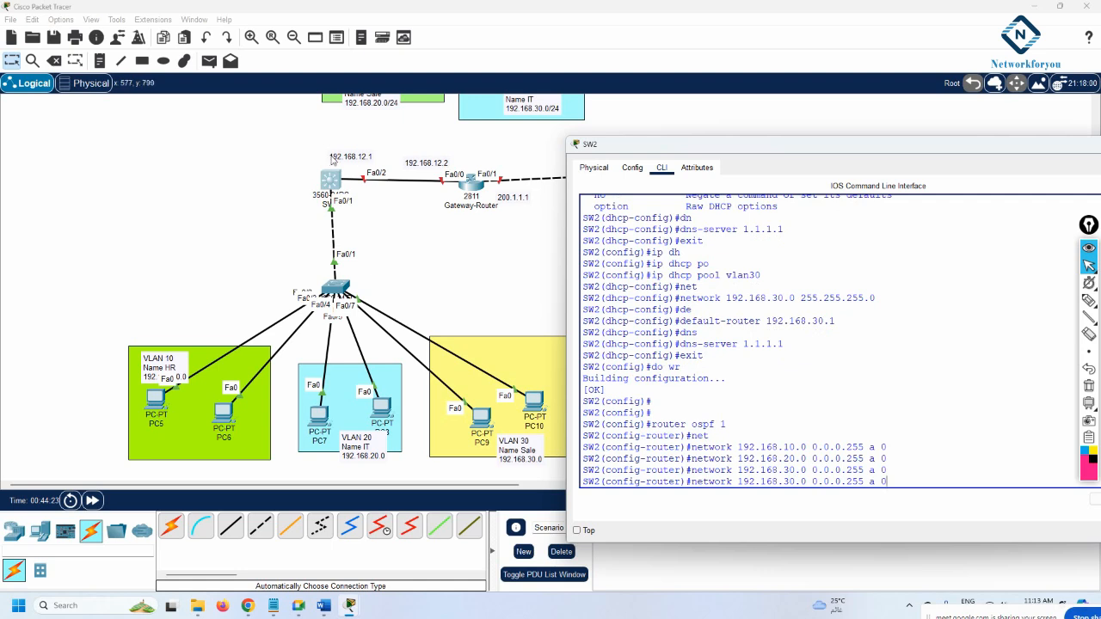
{"action": "key", "text": "BackSpace"}
{"action": "key", "text": "BackSpace"}
{"action": "key", "text": "BackSpace"}
{"action": "key", "text": "BackSpace"}
{"action": "key", "text": "BackSpace"}
{"action": "key", "text": "BackSpace"}
{"action": "key", "text": "BackSpace"}
{"action": "key", "text": "BackSpace"}
{"action": "key", "text": "BackSpace"}
{"action": "key", "text": "BackSpace"}
{"action": "key", "text": "BackSpace"}
{"action": "key", "text": "BackSpace"}
{"action": "key", "text": "BackSpace"}
{"action": "key", "text": "BackSpace"}
{"action": "key", "text": "BackSpace"}
{"action": "key", "text": "BackSpace"}
{"action": "key", "text": "BackSpace"}
{"action": "key", "text": "BackSpace"}
{"action": "key", "text": "BackSpace"}
{"action": "type", "text": ".12.0 0.0.0.255 a 0"}
{"action": "key", "text": "Return"}
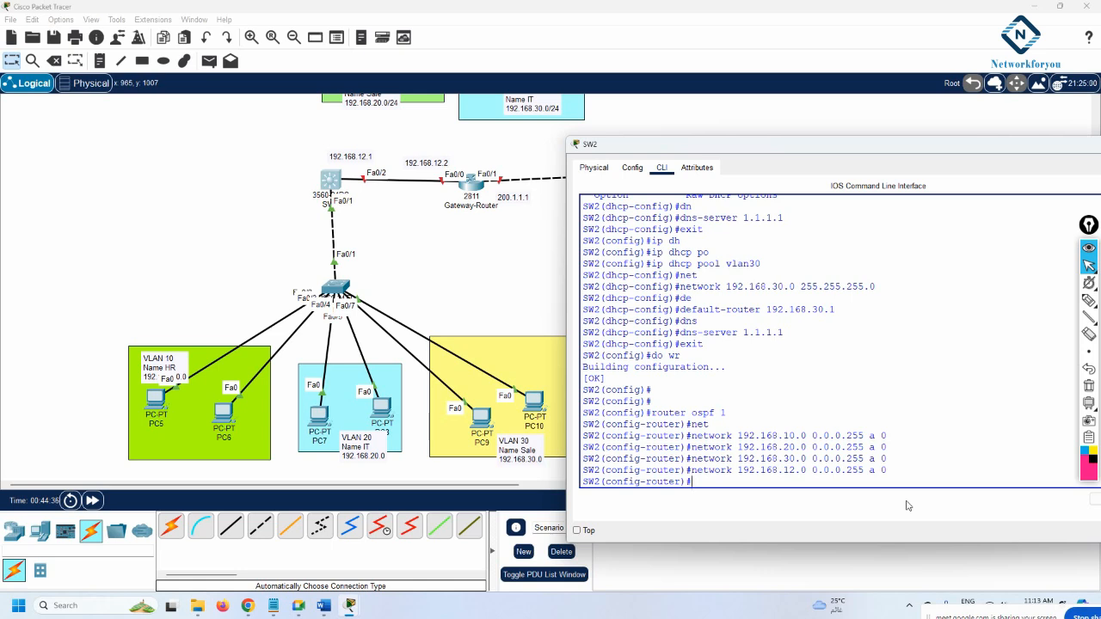
Step: Exit SW2's OSPF router configuration and save the running configuration with do wr
{"action": "type", "text": "exit"}
{"action": "key", "text": "Return"}
{"action": "key", "text": "Return"}
{"action": "type", "text": "wr"}
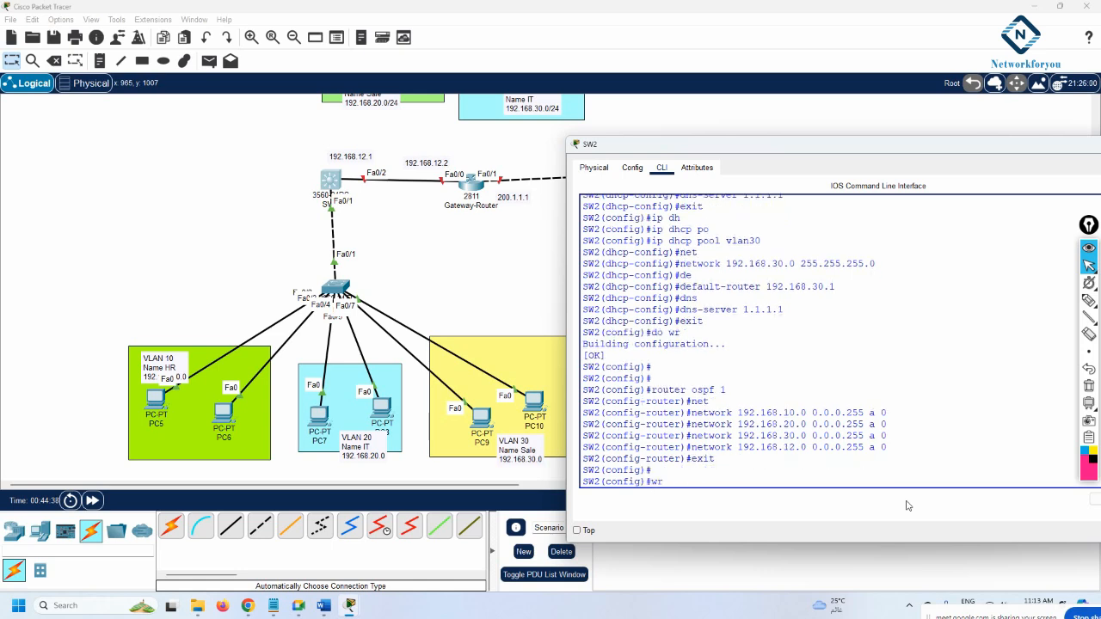
{"action": "key", "text": "Return"}
{"action": "type", "text": "do wr"}
{"action": "key", "text": "Return"}
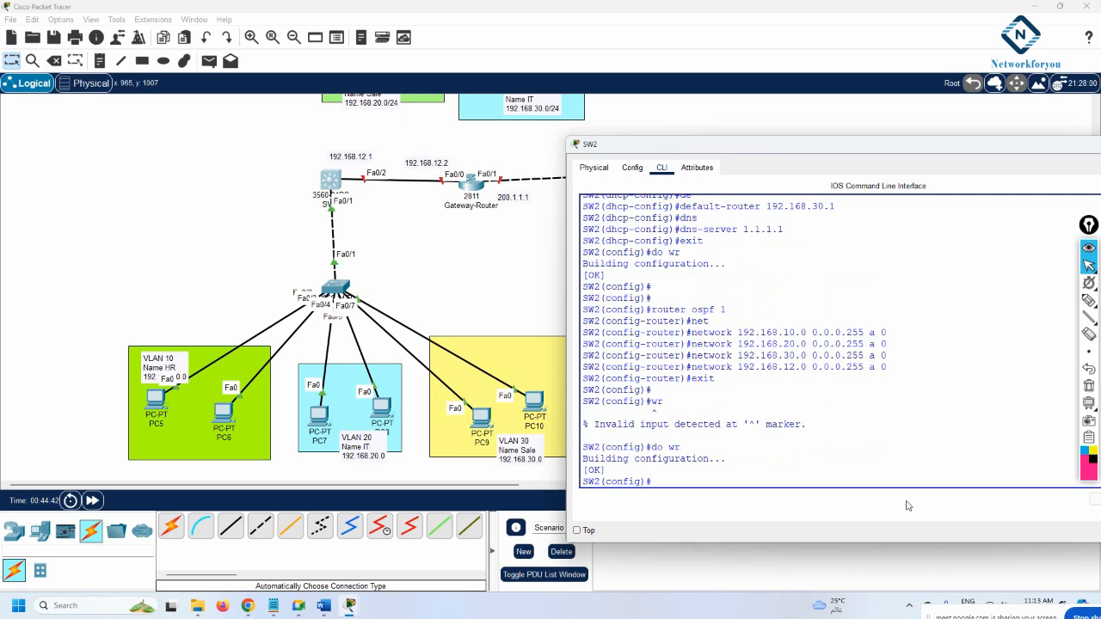
Step: Turn SW2's interface f0/2 into a routed port with no switchport
{"action": "type", "text": "int f0/2"}
{"action": "key", "text": "Return"}
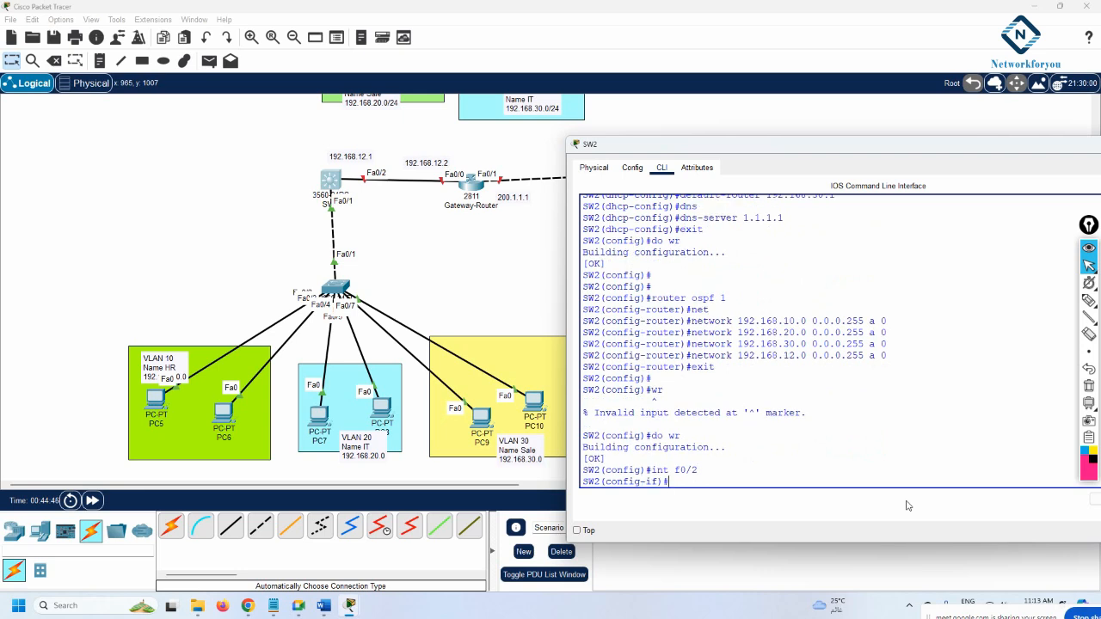
{"action": "type", "text": "s"}
{"action": "key", "text": "BackSpace"}
{"action": "type", "text": "no "}
{"action": "type", "text": "sw"}
{"action": "key", "text": "Tab"}
{"action": "key", "text": "Return"}
Step: Assign 192.168.12.1 255.255.255.0 to SW2's f0/2 and enable the interface with no sh
{"action": "type", "text": "ip "}
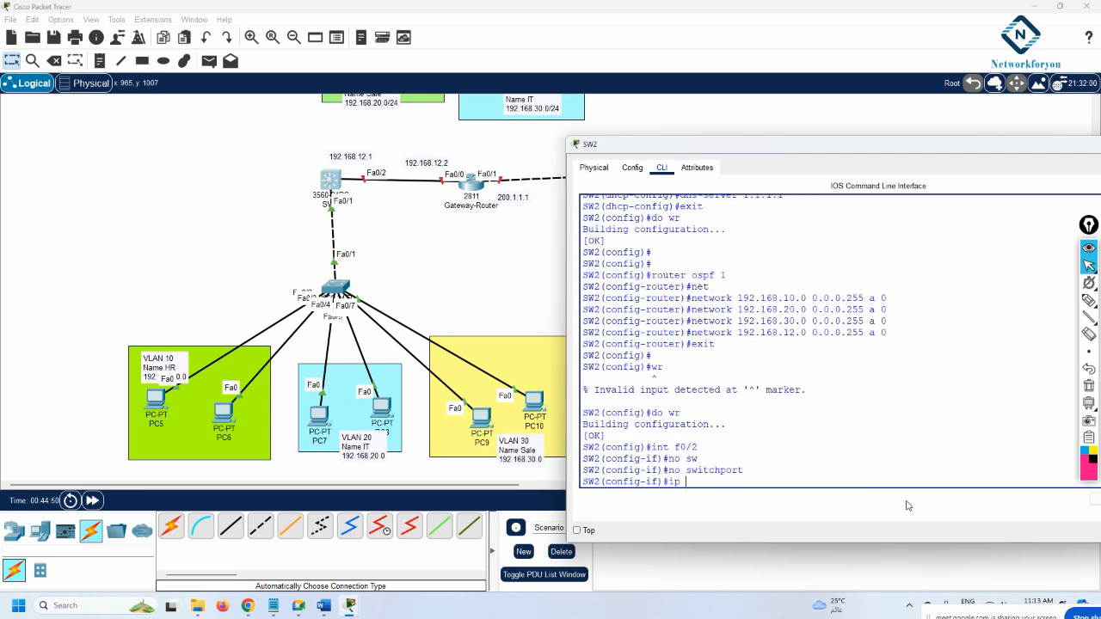
{"action": "type", "text": "add 192.168.12.1 255.255.255.0"}
{"action": "key", "text": "Return"}
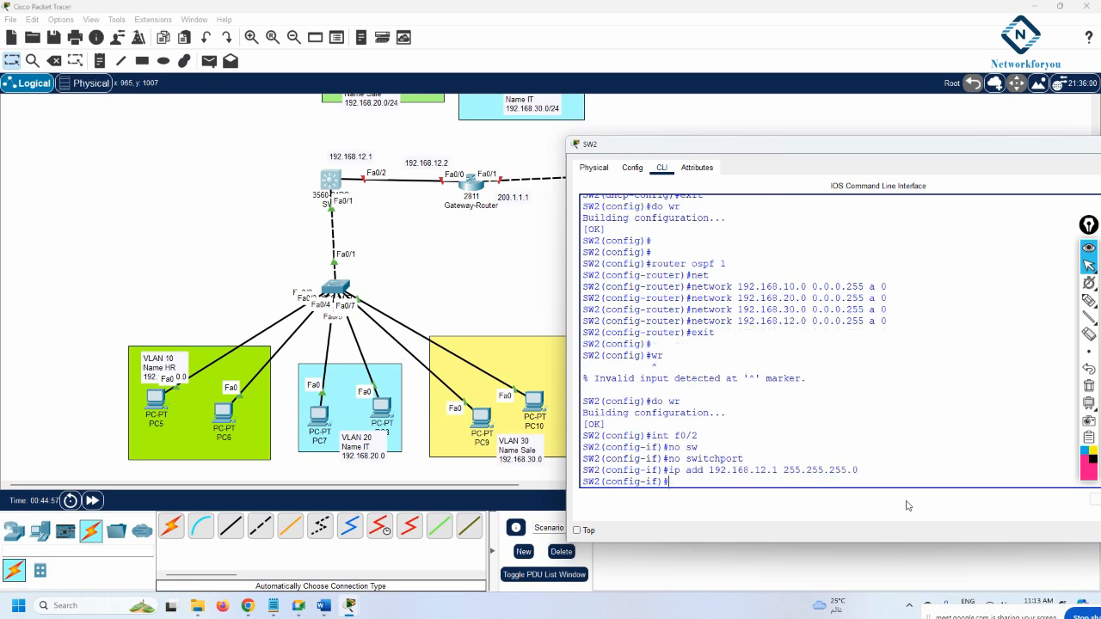
{"action": "type", "text": "no sh"}
{"action": "key", "text": "Return"}
{"action": "key", "text": "Return"}
{"action": "key", "text": "Return"}
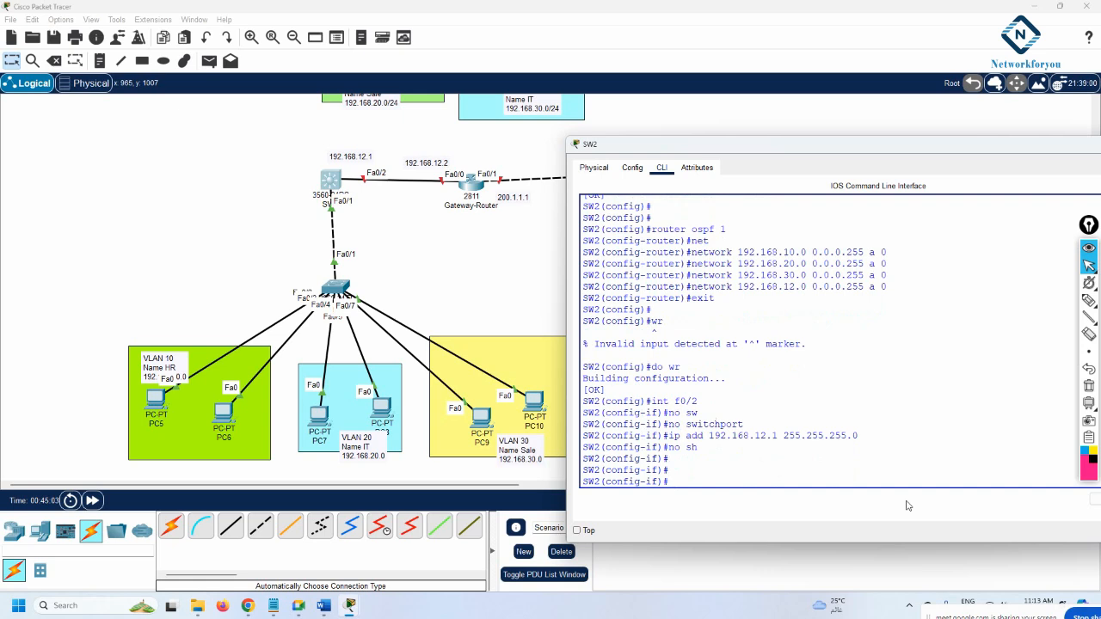
Step: Save SW2's configuration with do wr and return to global configuration mode
{"action": "type", "text": "do wr"}
{"action": "key", "text": "Return"}
{"action": "key", "text": "Return"}
{"action": "key", "text": "Return"}
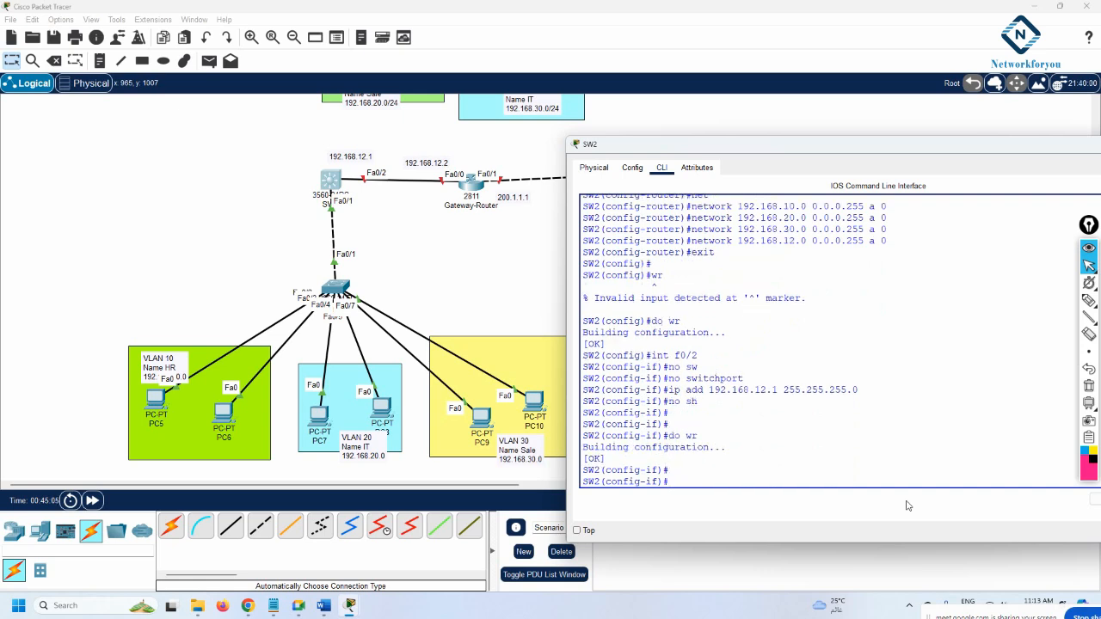
{"action": "type", "text": "exit"}
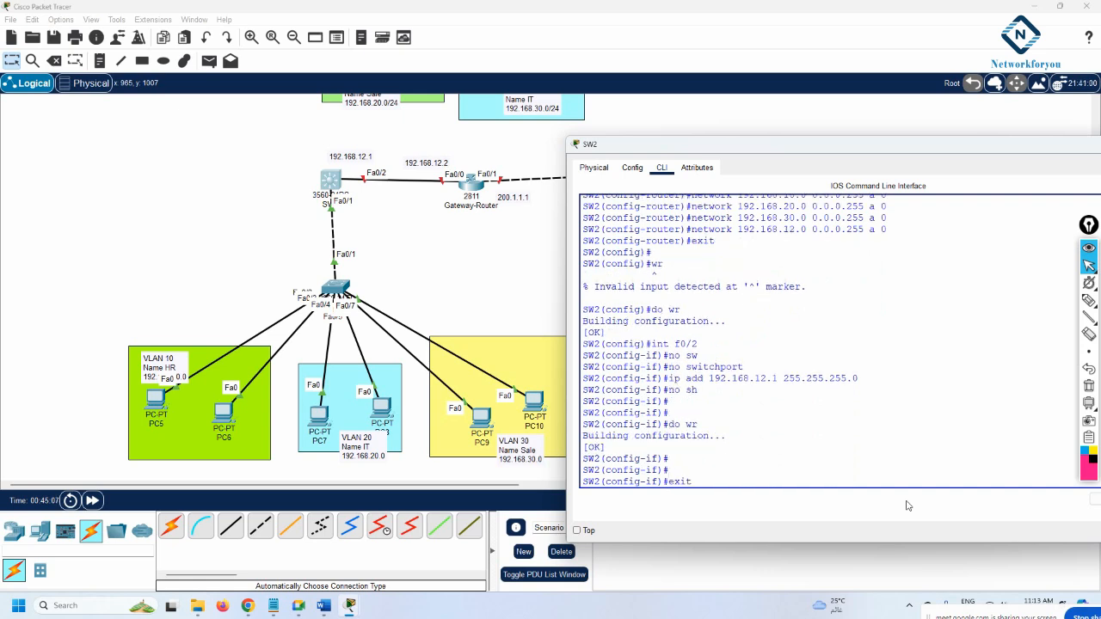
{"action": "key", "text": "Return"}
{"action": "key", "text": "Return"}
{"action": "key", "text": "Return"}
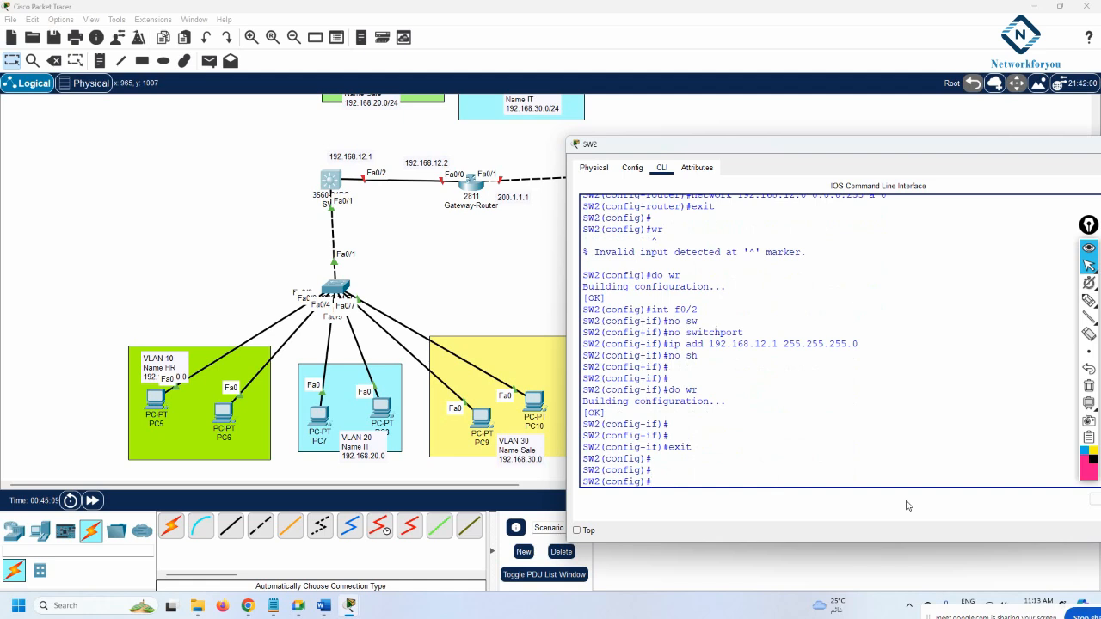
Step: Return SW2 to privileged mode and review all interface addresses and states with sh ip int br
{"action": "type", "text": "exit"}
{"action": "key", "text": "Return"}
{"action": "type", "text": "sh"}
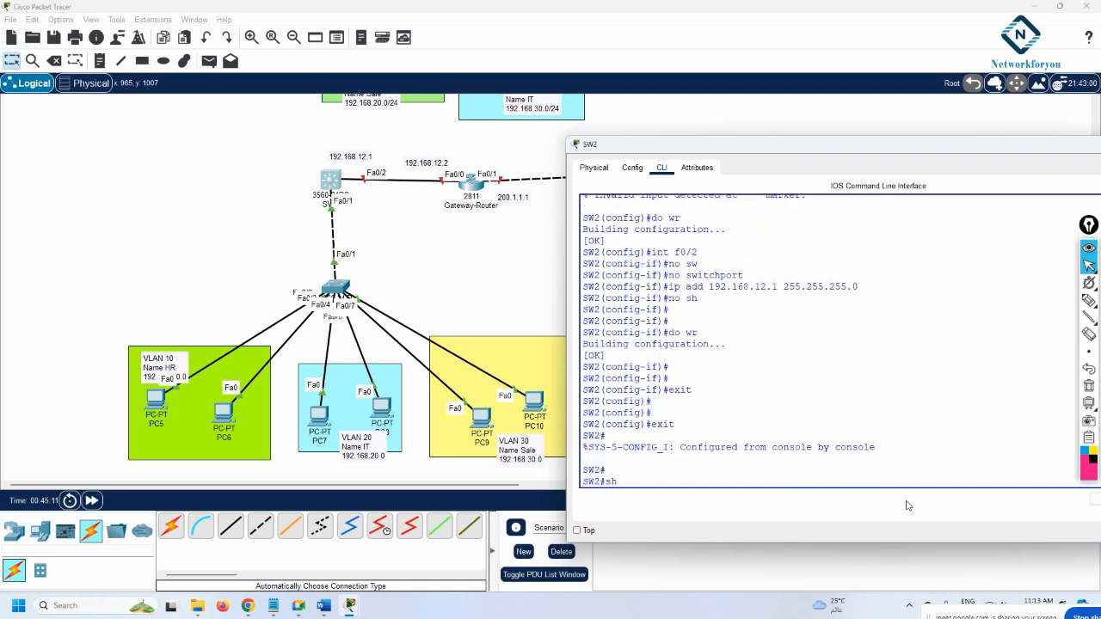
{"action": "type", "text": " ip int br"}
{"action": "key", "text": "Return"}
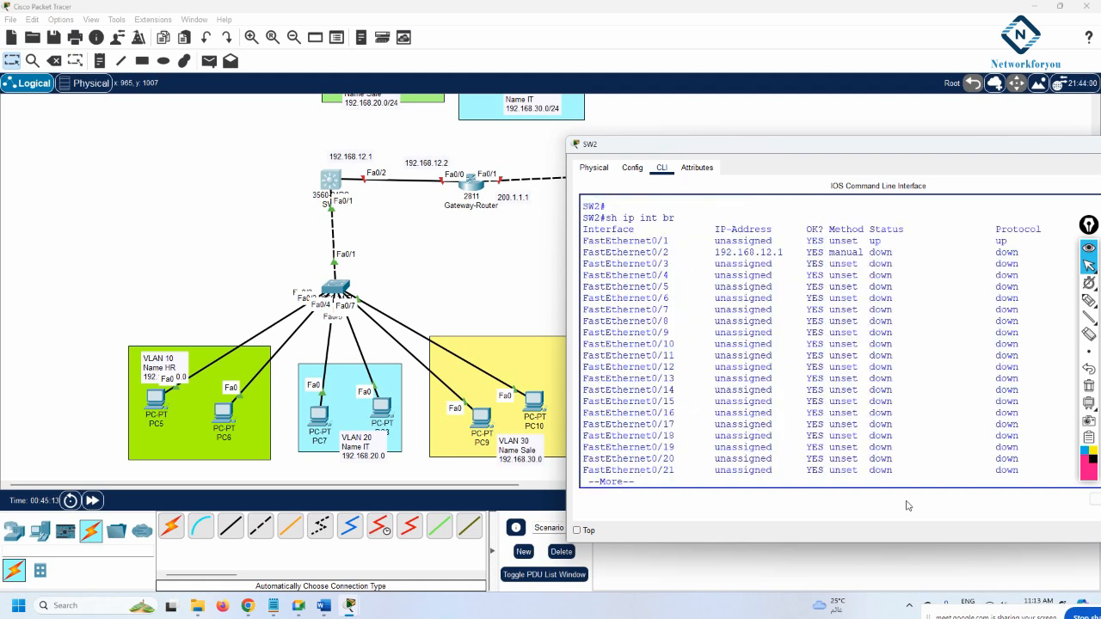
{"action": "key", "text": "Return"}
{"action": "key", "text": "Return"}
{"action": "key", "text": "Return"}
{"action": "key", "text": "Return"}
{"action": "key", "text": "Return"}
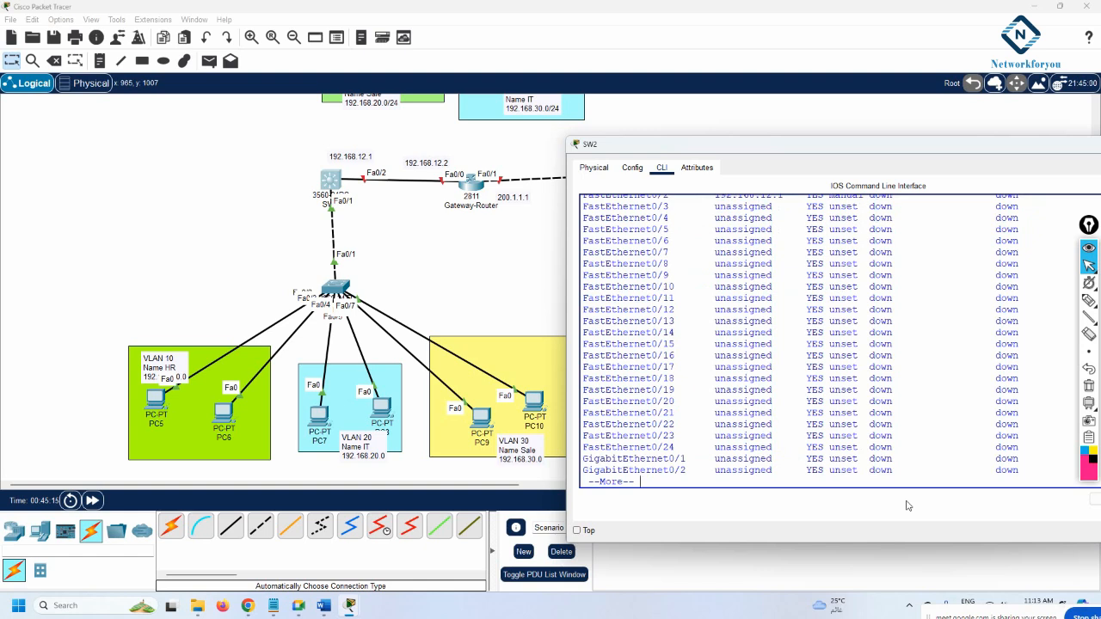
{"action": "key", "text": "Return"}
{"action": "key", "text": "Return"}
{"action": "key", "text": "Return"}
{"action": "key", "text": "Return"}
{"action": "key", "text": "Return"}
{"action": "key", "text": "Return"}
{"action": "key", "text": "Return"}
{"action": "key", "text": "Return"}
{"action": "key", "text": "Return"}
{"action": "key", "text": "Return"}
{"action": "key", "text": "Return"}
{"action": "key", "text": "Return"}
{"action": "key", "text": "Return"}
{"action": "key", "text": "Return"}
Step: Check which SW2 interfaces take part in OSPF with sh ip ospf int br
{"action": "type", "text": "sh ip osp"}
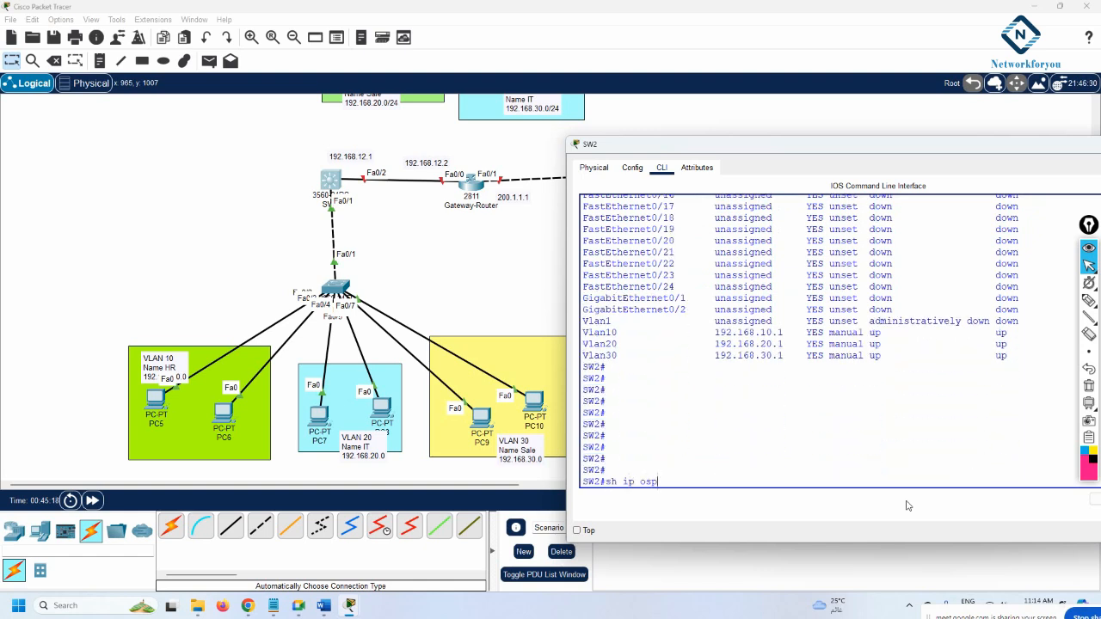
{"action": "key", "text": "Tab"}
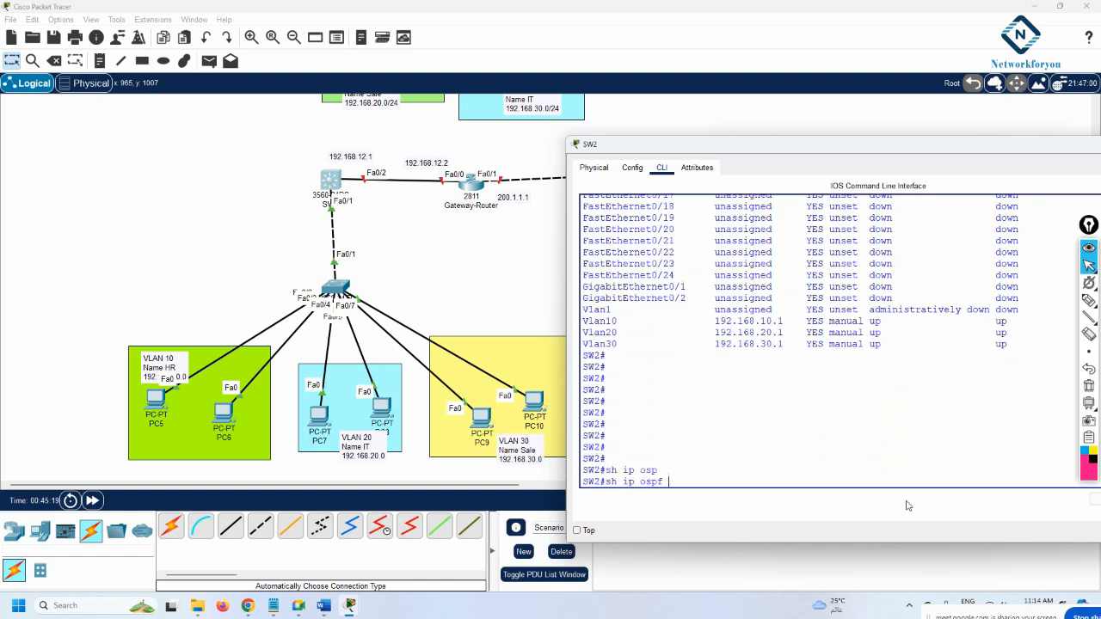
{"action": "type", "text": "int br"}
{"action": "key", "text": "Return"}
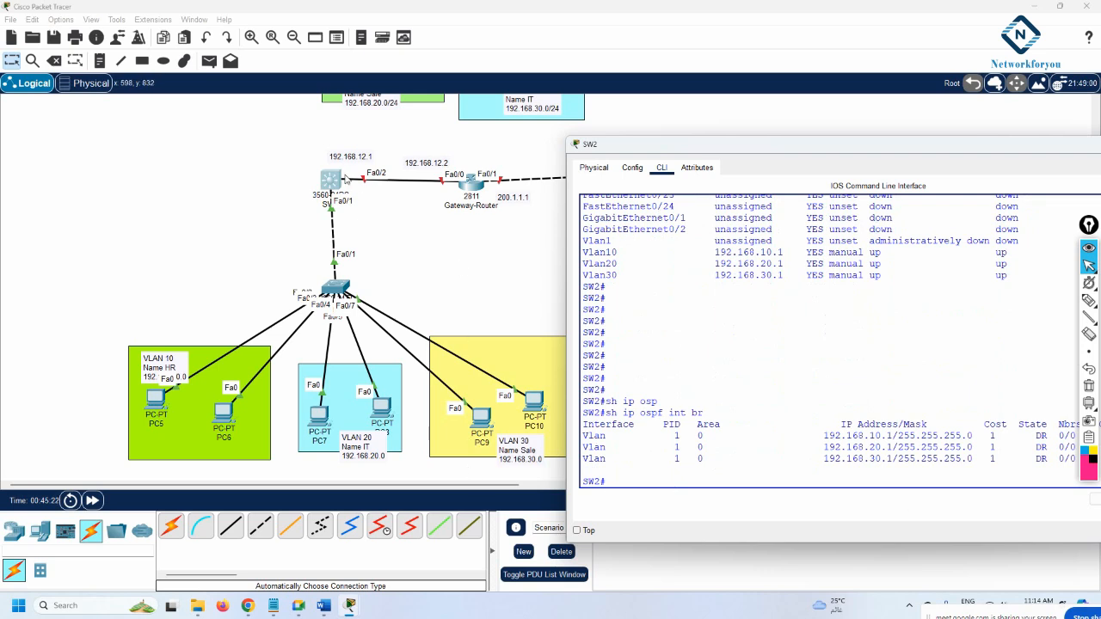
Step: Open Gateway-Router's command line in a wider window beside the topology and decline the initial configuration dialog with no
{"action": "left_click", "coordinate": [473, 188]}
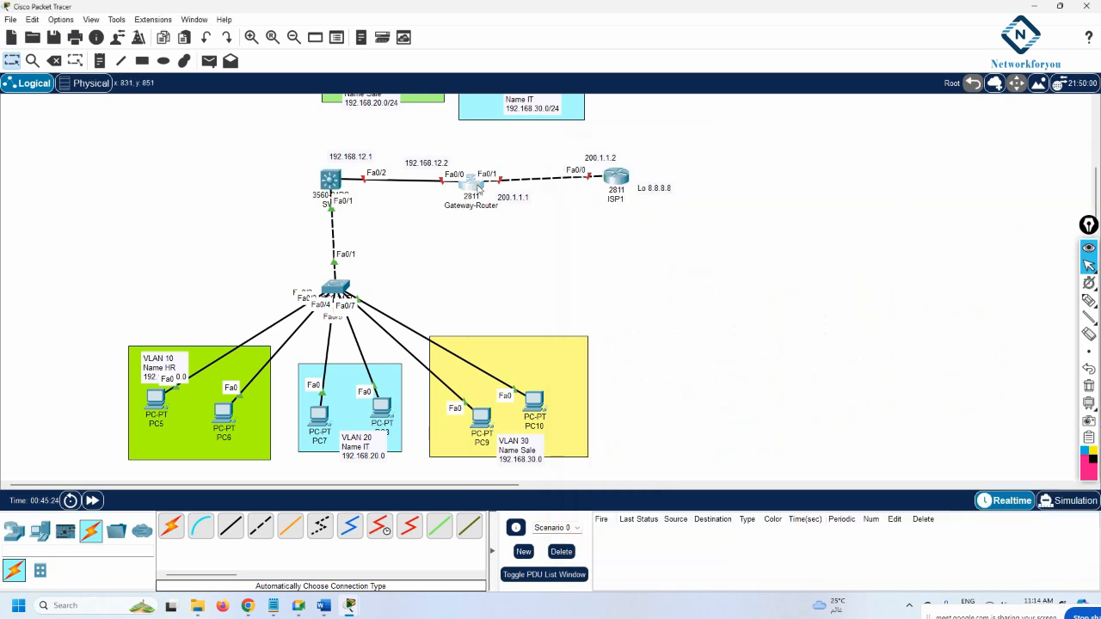
{"action": "left_click", "coordinate": [481, 153]}
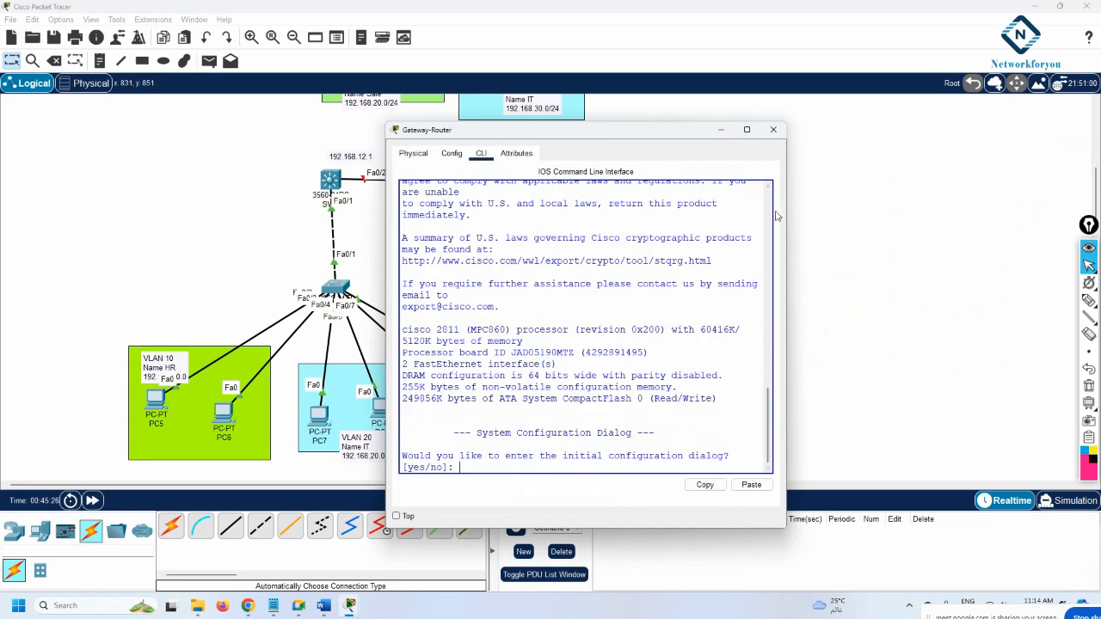
{"action": "left_click_drag", "start_coordinate": [788, 207], "coordinate": [958, 207]}
{"action": "left_click_drag", "start_coordinate": [486, 131], "coordinate": [705, 125]}
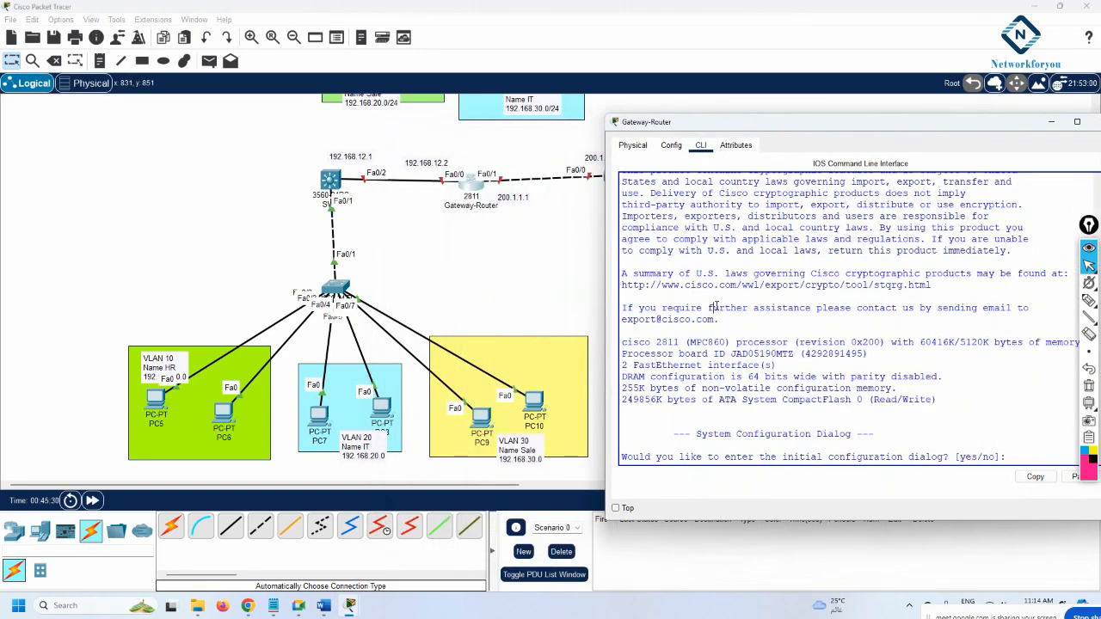
{"action": "type", "text": "no"}
{"action": "key", "text": "Return"}
{"action": "key", "text": "Return"}
Step: Enter global configuration mode on Gateway-Router and set its hostname to GW
{"action": "type", "text": "en"}
{"action": "key", "text": "Return"}
{"action": "type", "text": "con"}
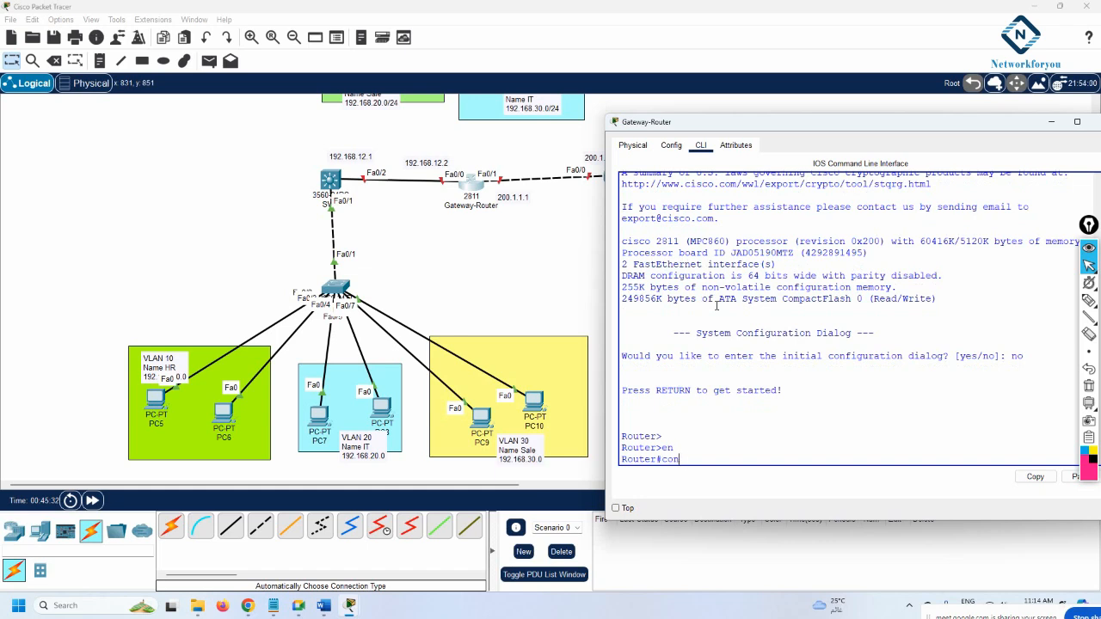
{"action": "type", "text": "fig t"}
{"action": "key", "text": "Return"}
{"action": "type", "text": "host"}
{"action": "key", "text": "Tab"}
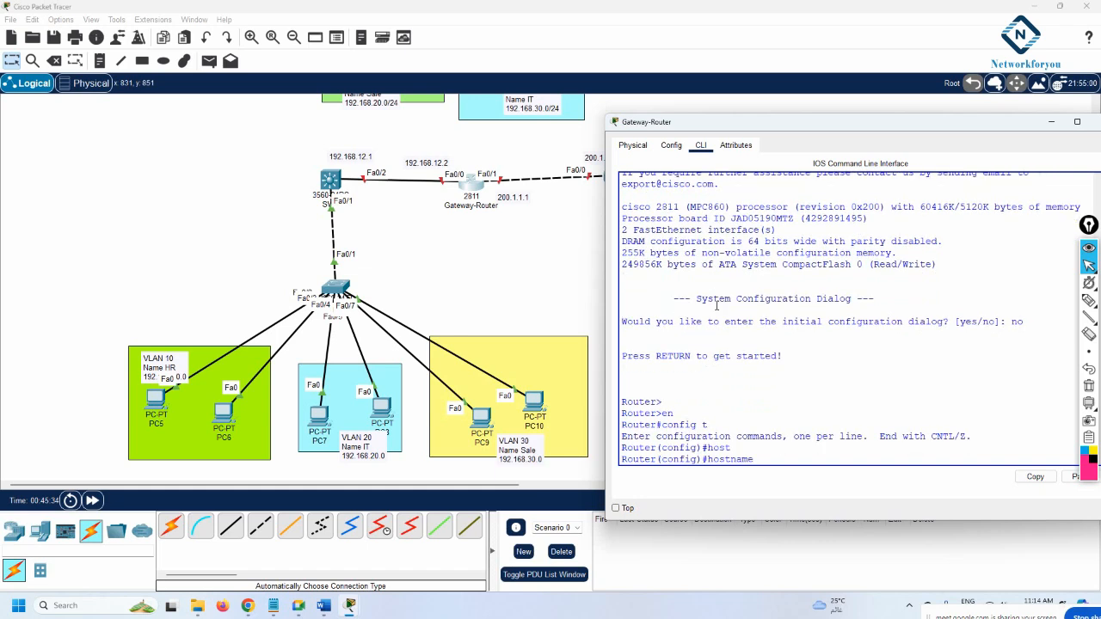
{"action": "type", "text": "GW"}
{"action": "key", "text": "Return"}
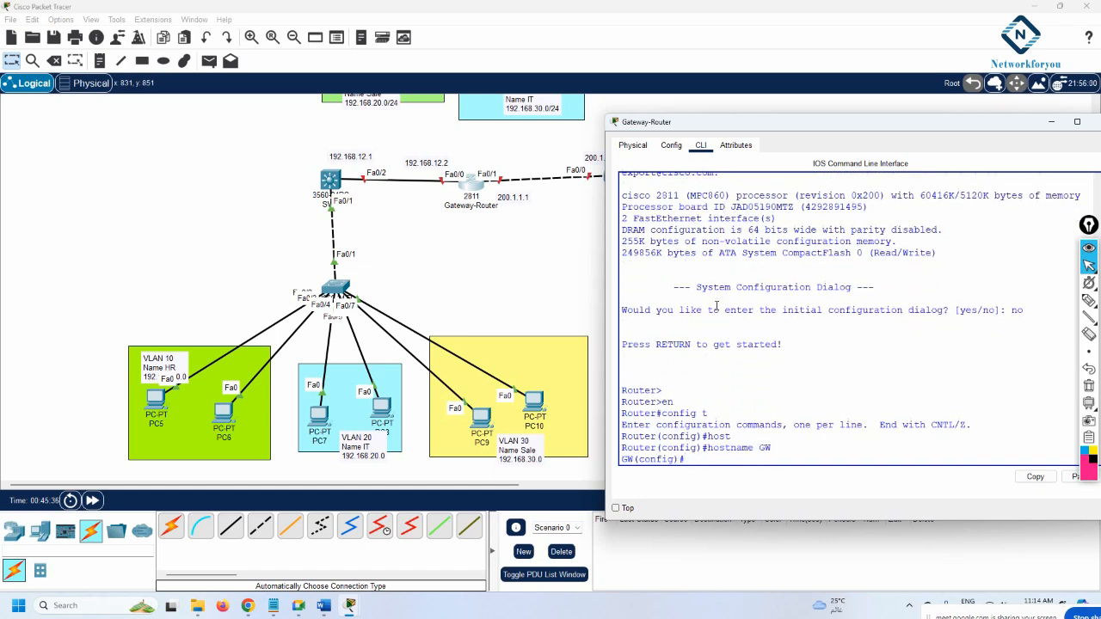
Step: Assign 192.168.12.2 255.255.255.0 to GW's interface f0/0 and enable it with no sh
{"action": "type", "text": "int f0/0"}
{"action": "key", "text": "Return"}
{"action": "type", "text": "ip ad"}
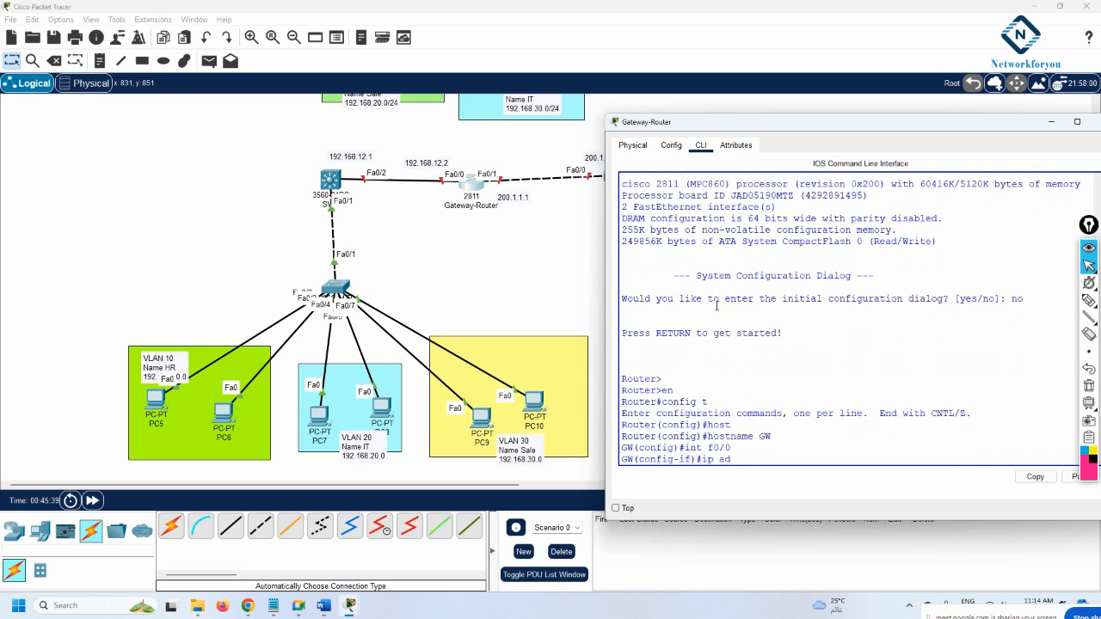
{"action": "type", "text": "d 192.168.12.2 255.255.255.0"}
{"action": "key", "text": "Return"}
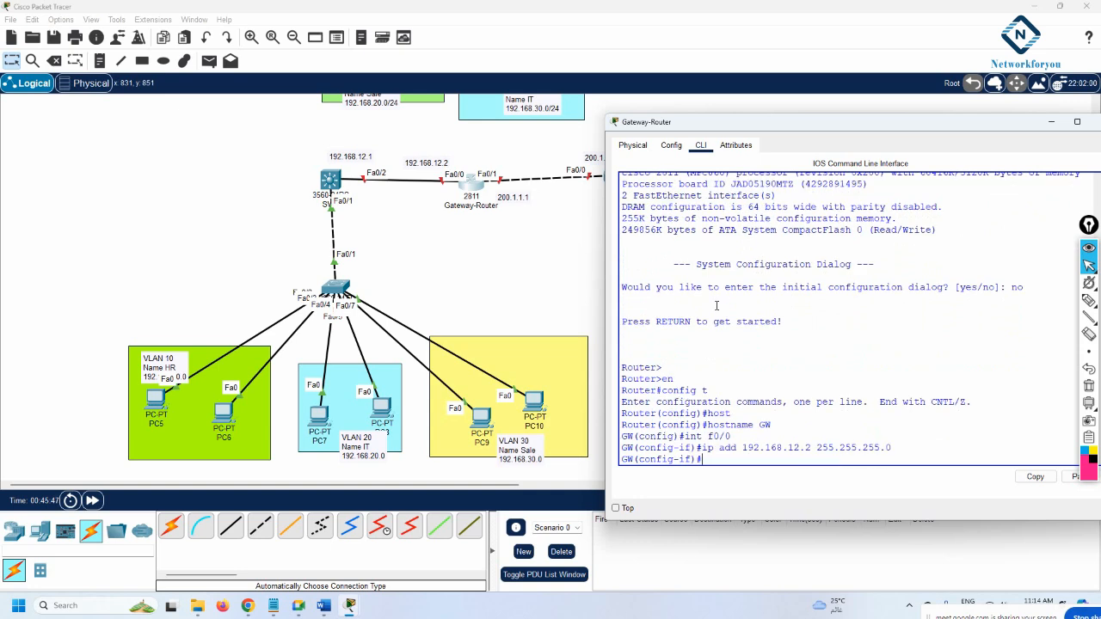
{"action": "type", "text": "no sh"}
{"action": "key", "text": "Return"}
{"action": "key", "text": "Return"}
{"action": "key", "text": "Return"}
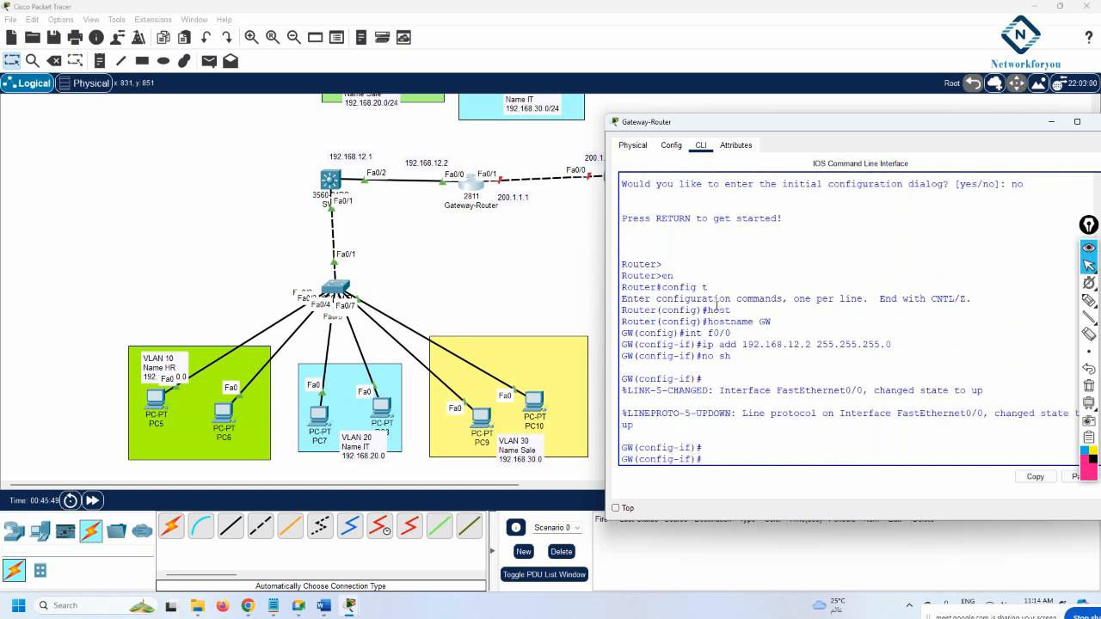
Step: Assign 200.1.1.1 255.255.255.0 to GW's interface f0/1 and enable it with no sh
{"action": "type", "text": "int f0/1"}
{"action": "key", "text": "Return"}
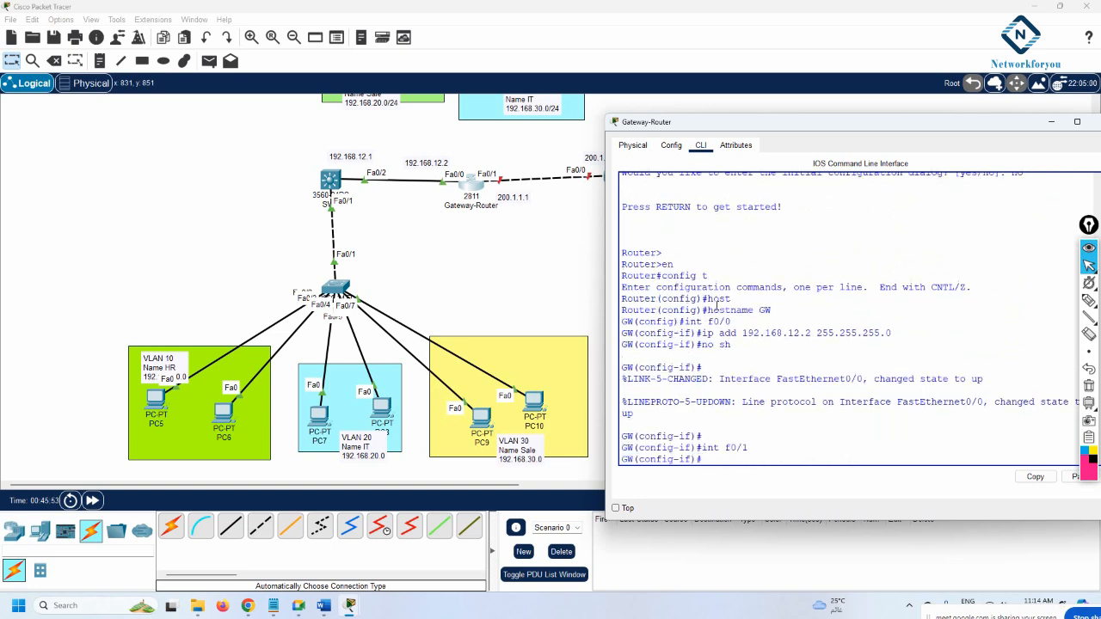
{"action": "type", "text": "ip add 200.1.1.1 255.255.255.0"}
{"action": "key", "text": "Return"}
{"action": "type", "text": "no "}
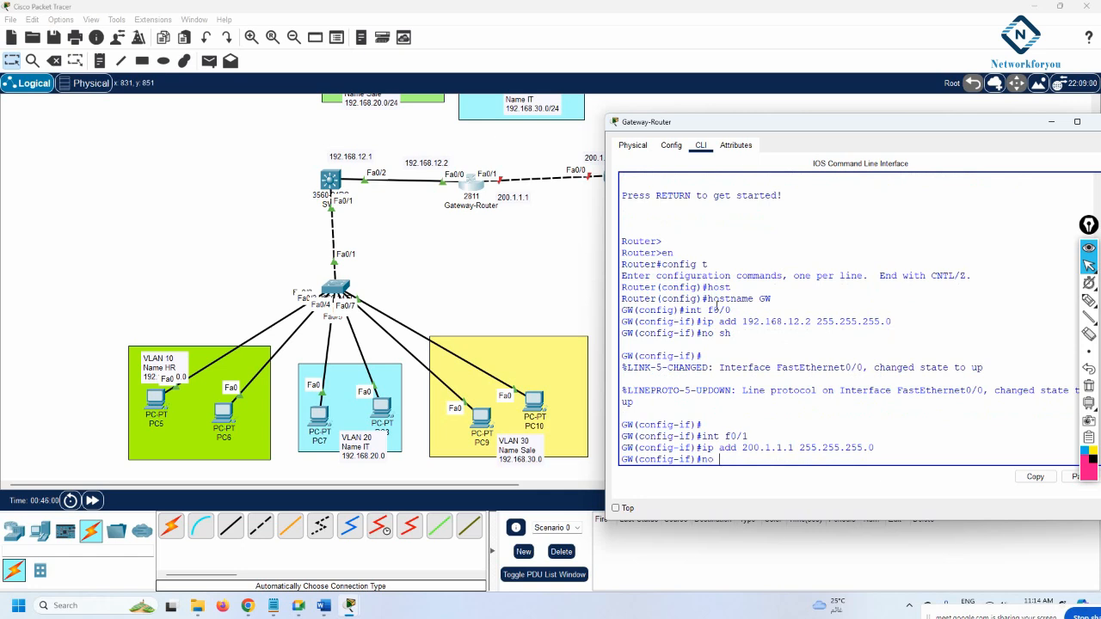
{"action": "type", "text": "sh"}
{"action": "key", "text": "Return"}
{"action": "key", "text": "Return"}
{"action": "key", "text": "Return"}
{"action": "key", "text": "Return"}
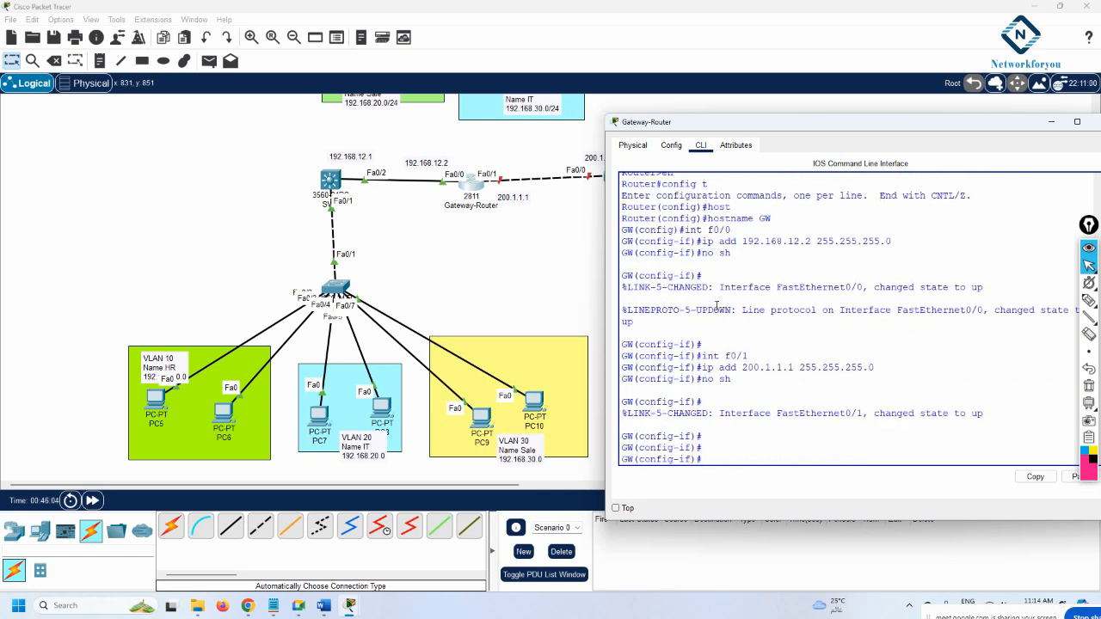
Step: Leave interface configuration and start OSPF process 1 on GW with router ospf 1
{"action": "type", "text": "exit"}
{"action": "key", "text": "Return"}
{"action": "type", "text": "rotuer"}
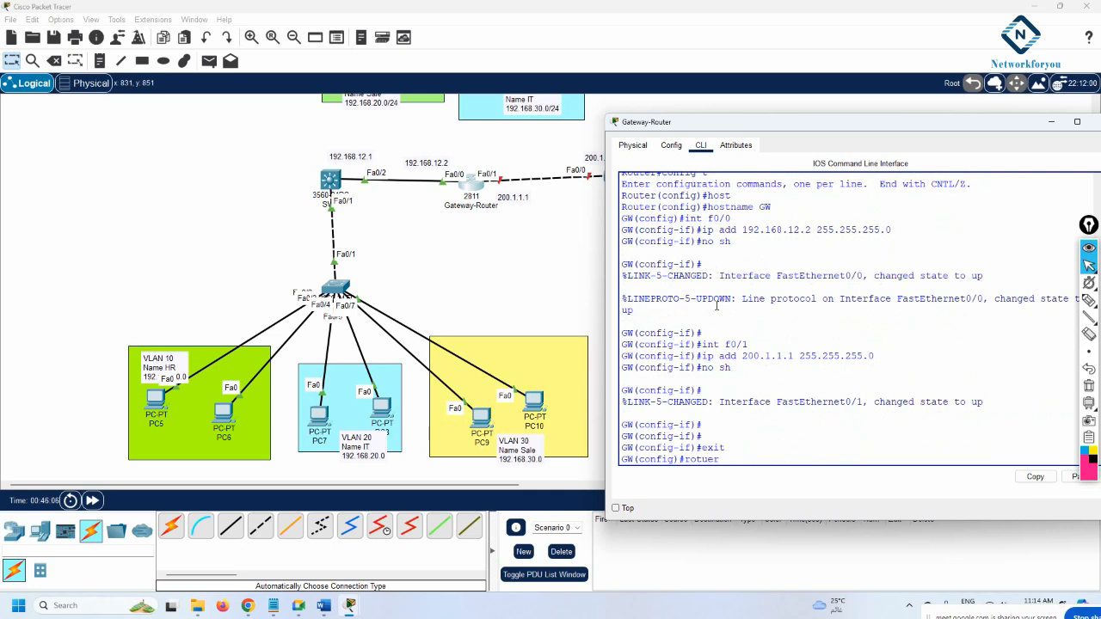
{"action": "key", "text": "BackSpace"}
{"action": "key", "text": "BackSpace"}
{"action": "key", "text": "BackSpace"}
{"action": "key", "text": "BackSpace"}
{"action": "key", "text": "BackSpace"}
{"action": "type", "text": "outer osp"}
{"action": "key", "text": "Tab"}
{"action": "type", "text": "1"}
{"action": "key", "text": "Return"}
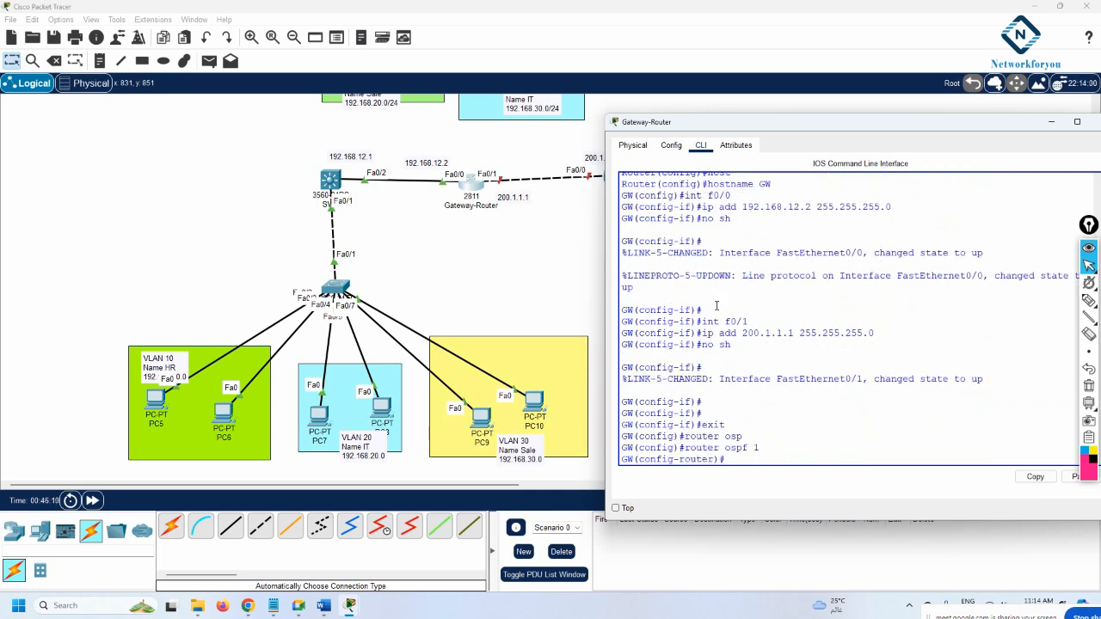
Step: Advertise network 192.168.12.0 with wildcard 0.0.0.255 in OSPF area 0 on GW and leave router configuration
{"action": "type", "text": "net"}
{"action": "key", "text": "Tab"}
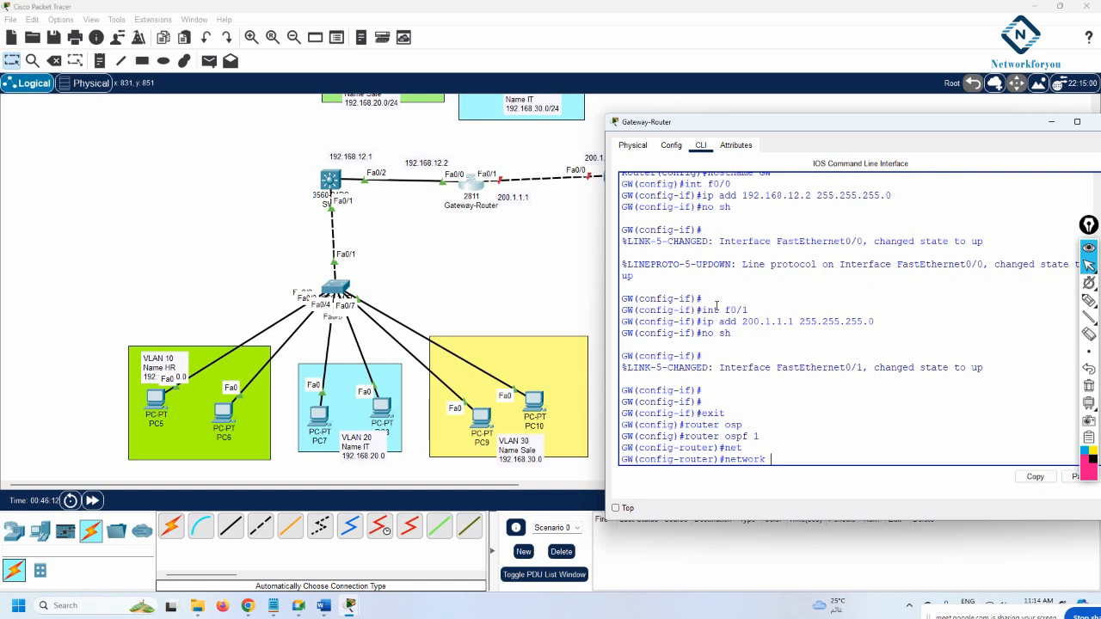
{"action": "type", "text": "192.168.12.0 0.0.0.255 a 0"}
{"action": "key", "text": "Return"}
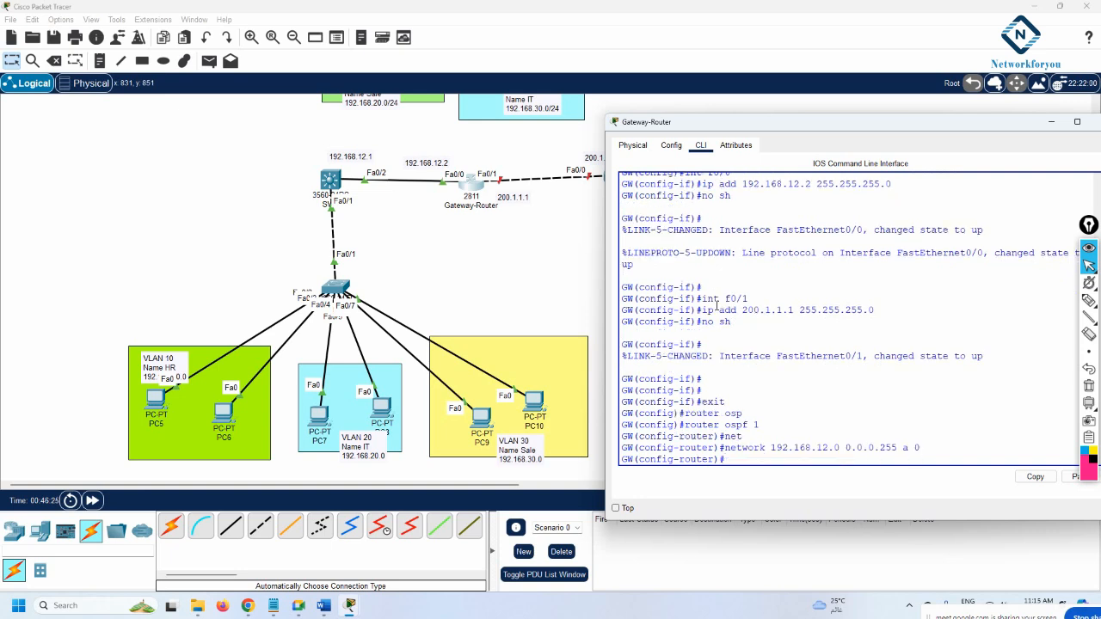
{"action": "type", "text": "exit"}
{"action": "key", "text": "Return"}
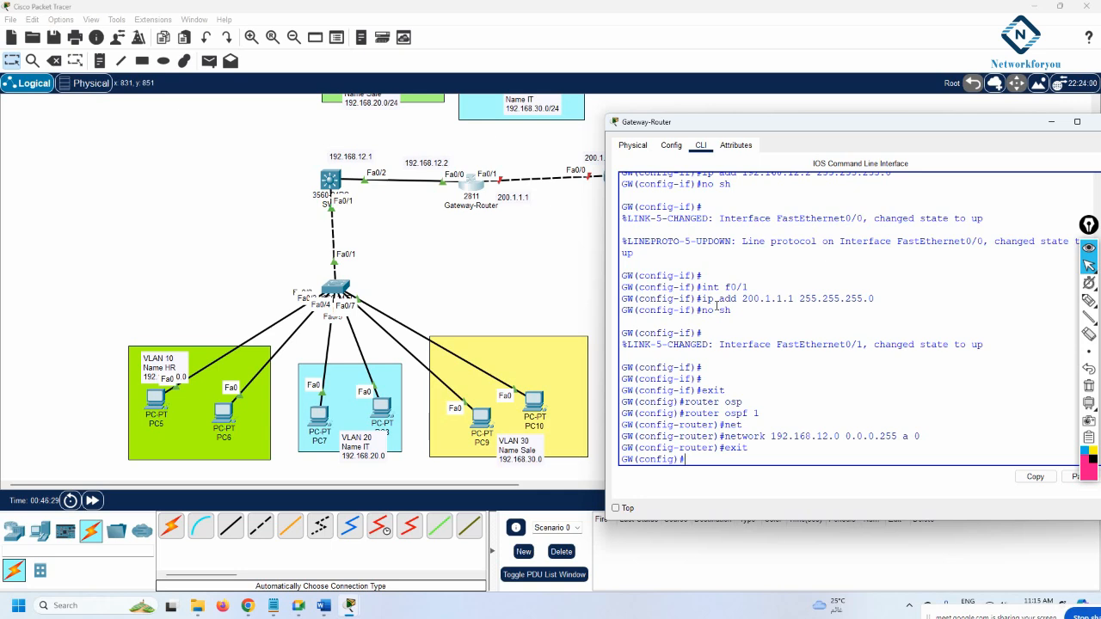
Step: Add a static default route on GW with ip route 0.0.0.0 0.0.0.0 200.1.1.2
{"action": "type", "text": "ip route"}
{"action": "type", "text": "0.0.0.0 0.0."}
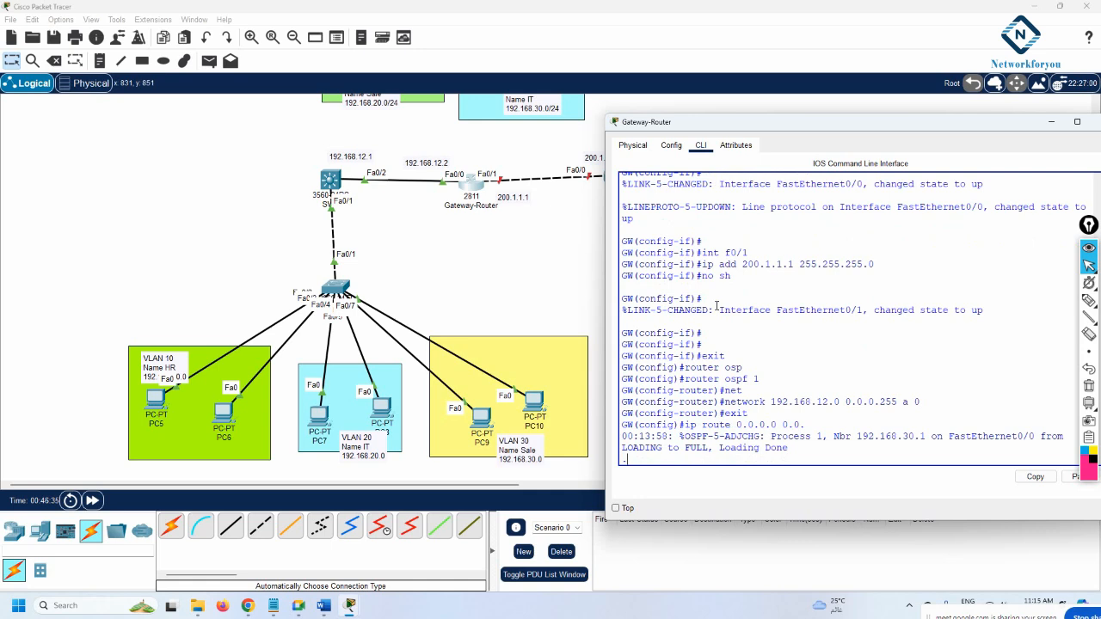
{"action": "key", "text": "BackSpace"}
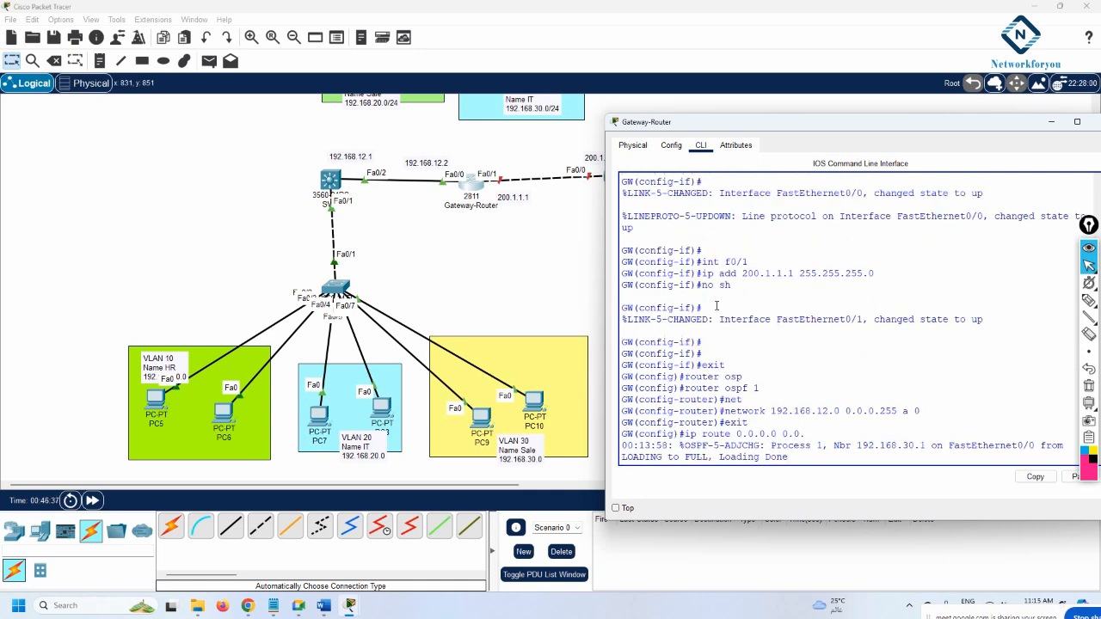
{"action": "key", "text": "Return"}
{"action": "key", "text": "Up"}
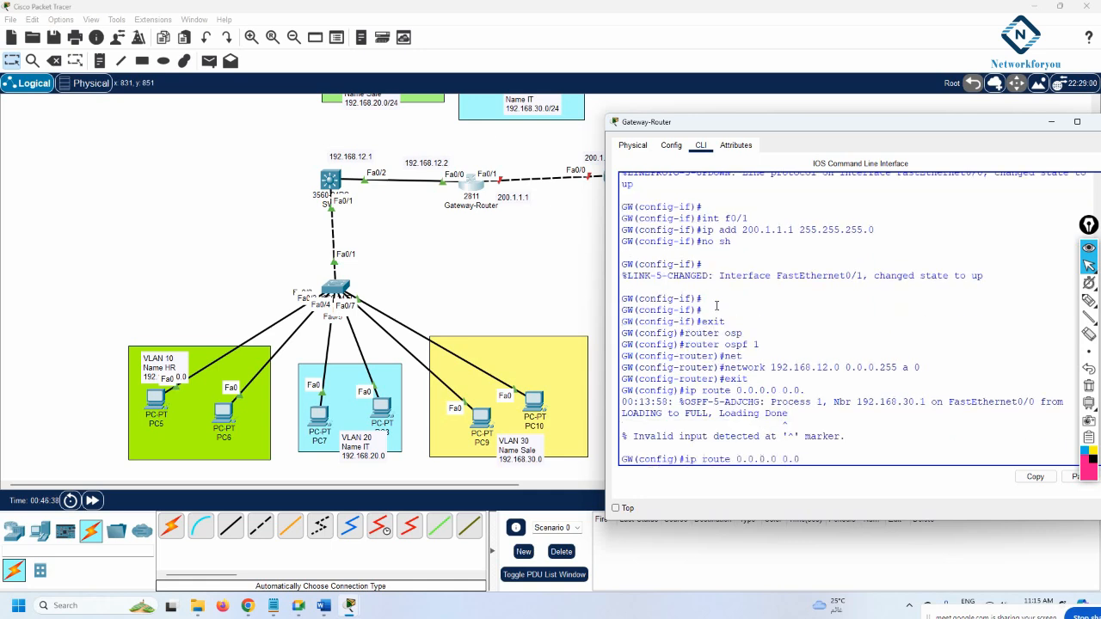
{"action": "type", "text": ".0.0 200.1.1.2"}
{"action": "key", "text": "Return"}
Step: Return to privileged mode and display GW's routing table with sh ip route
{"action": "type", "text": "exit"}
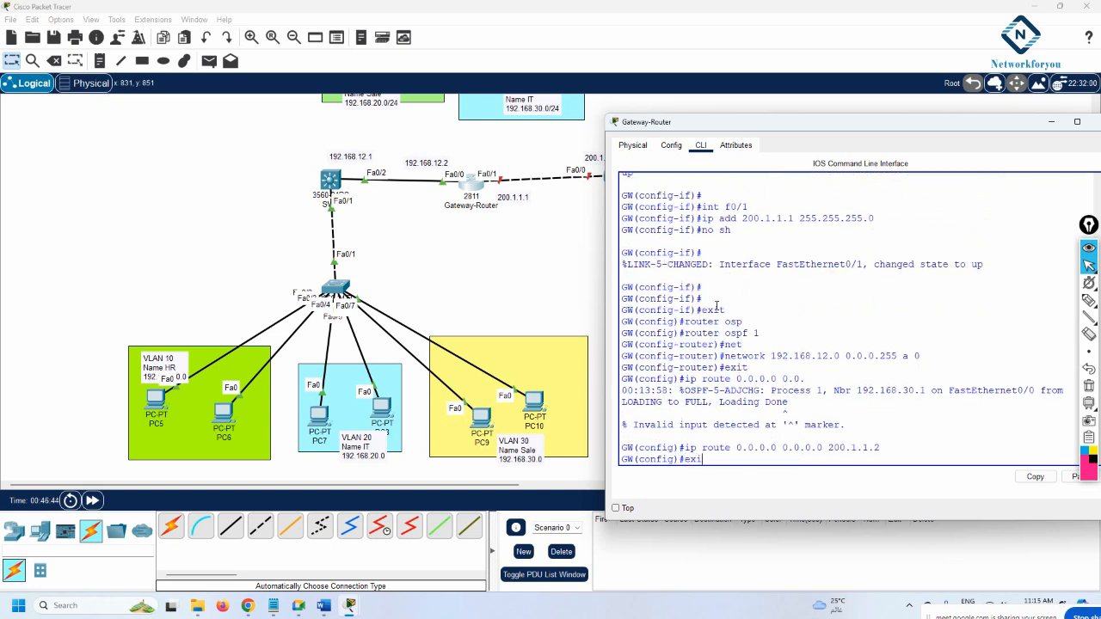
{"action": "key", "text": "Return"}
{"action": "key", "text": "Return"}
{"action": "key", "text": "Return"}
{"action": "key", "text": "Return"}
{"action": "key", "text": "Return"}
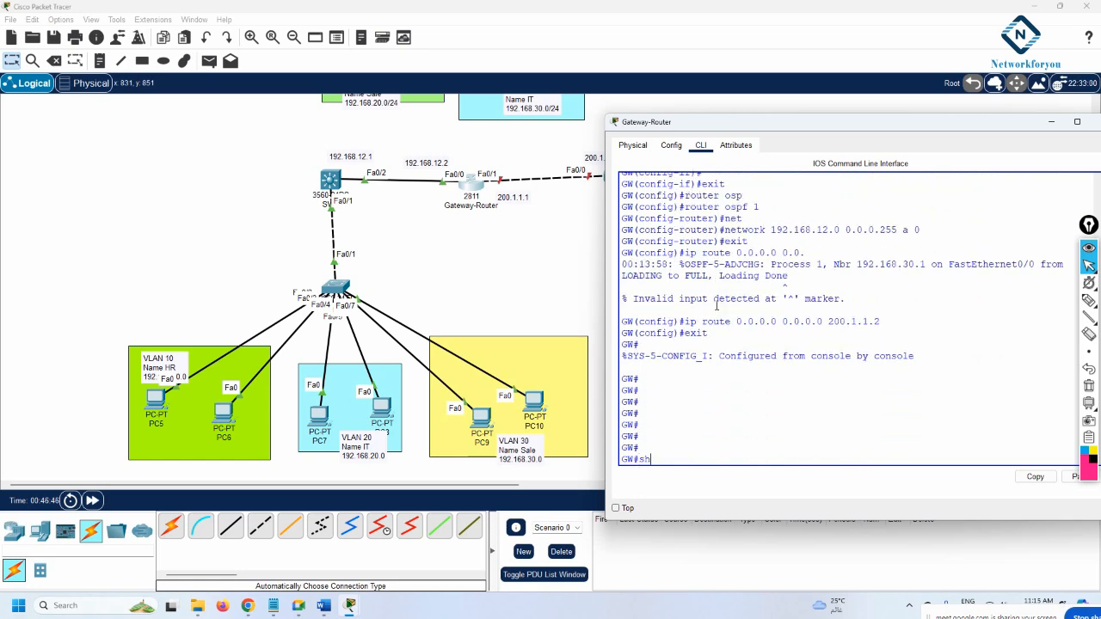
{"action": "type", "text": "sh ip route"}
{"action": "key", "text": "Return"}
{"action": "key", "text": "Return"}
{"action": "key", "text": "Return"}
{"action": "key", "text": "Return"}
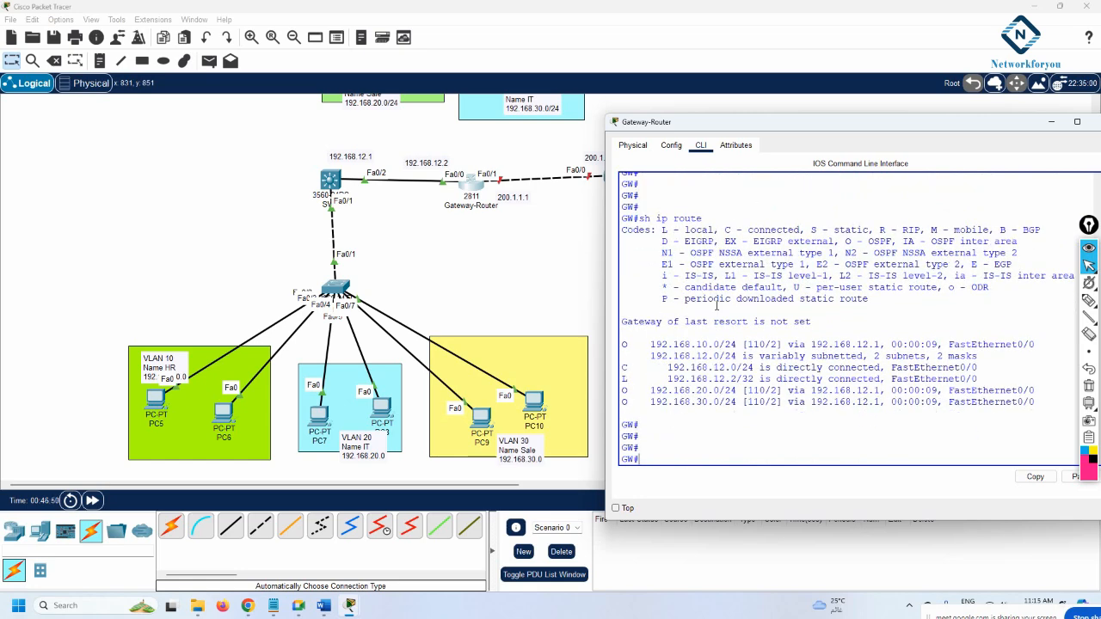
Step: Make GW distribute its default route through OSPF process 1 with default-information originate
{"action": "type", "text": "config t"}
{"action": "key", "text": "Return"}
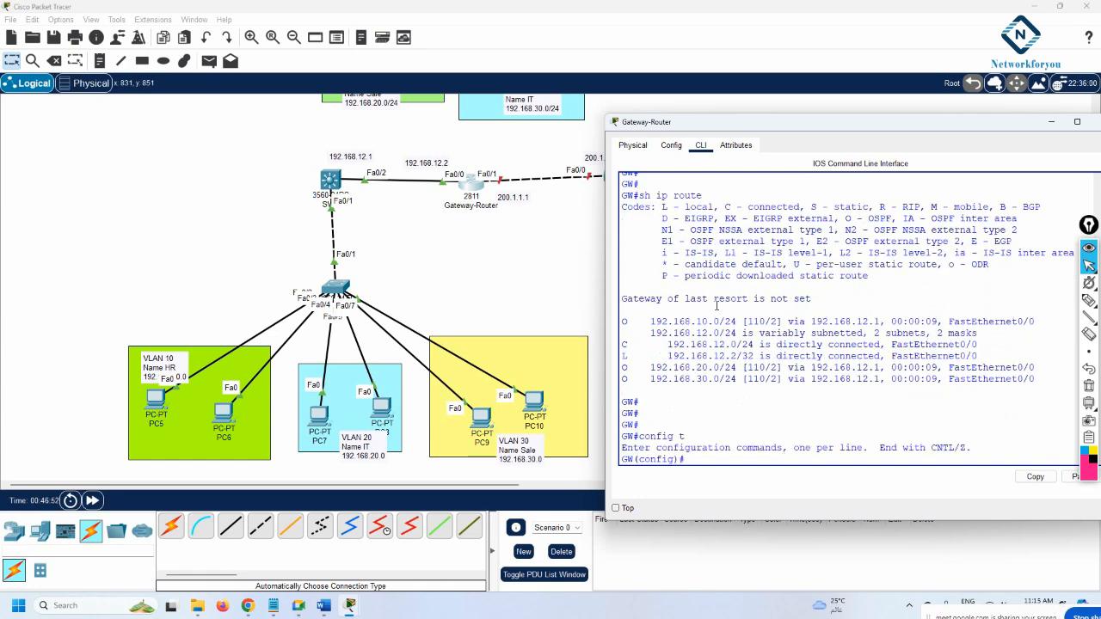
{"action": "type", "text": "router osp"}
{"action": "key", "text": "Tab"}
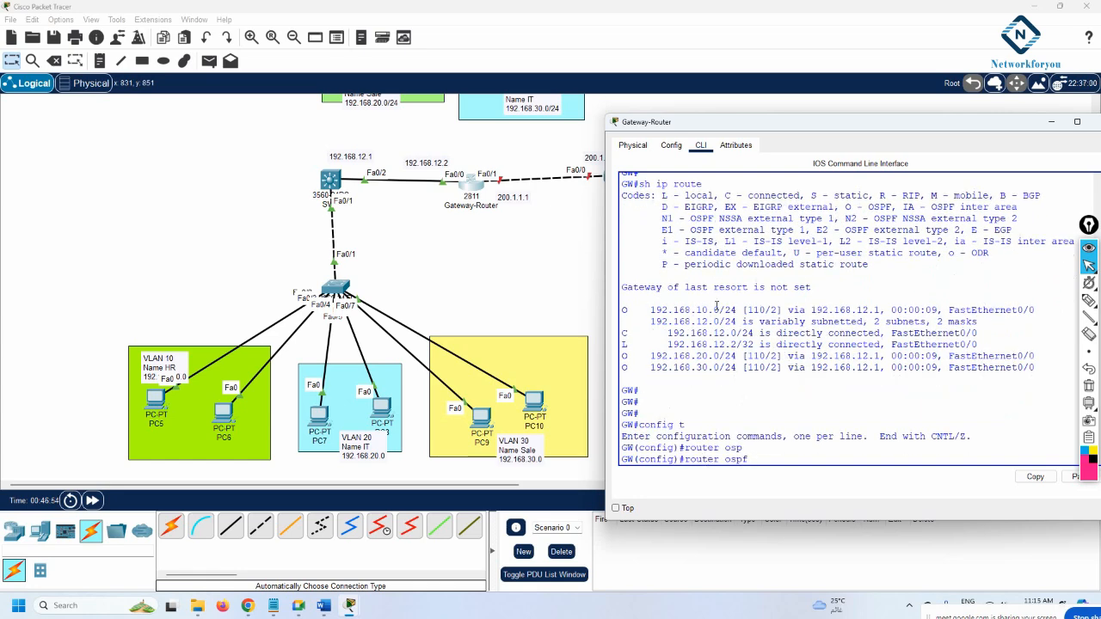
{"action": "type", "text": "1"}
{"action": "key", "text": "Return"}
{"action": "type", "text": "de"}
{"action": "key", "text": "Tab"}
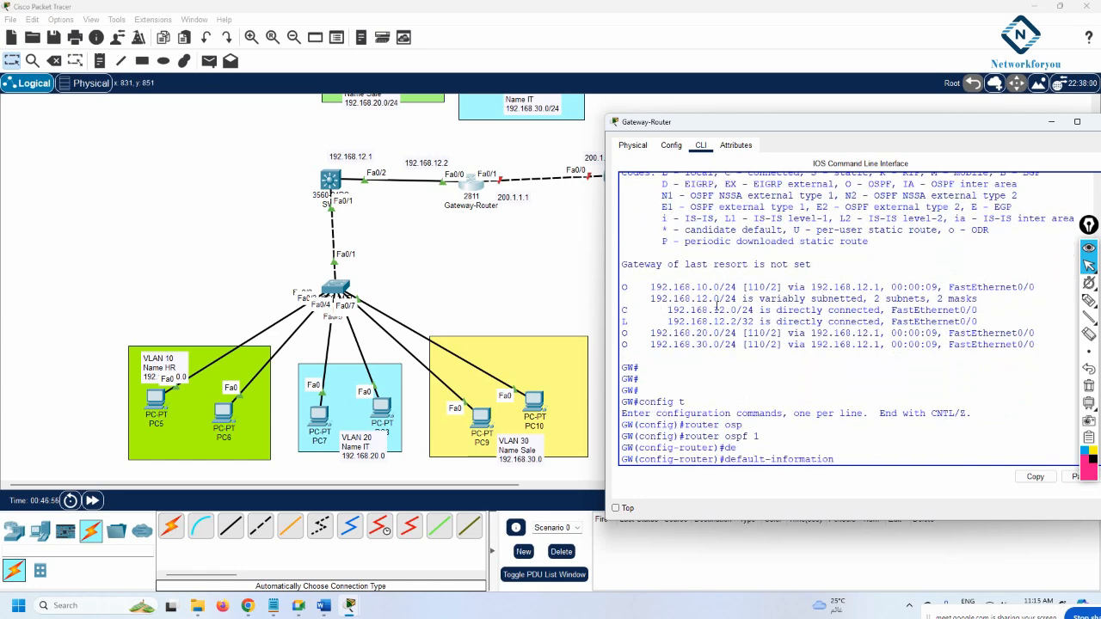
{"action": "type", "text": "or"}
{"action": "key", "text": "Tab"}
{"action": "key", "text": "Return"}
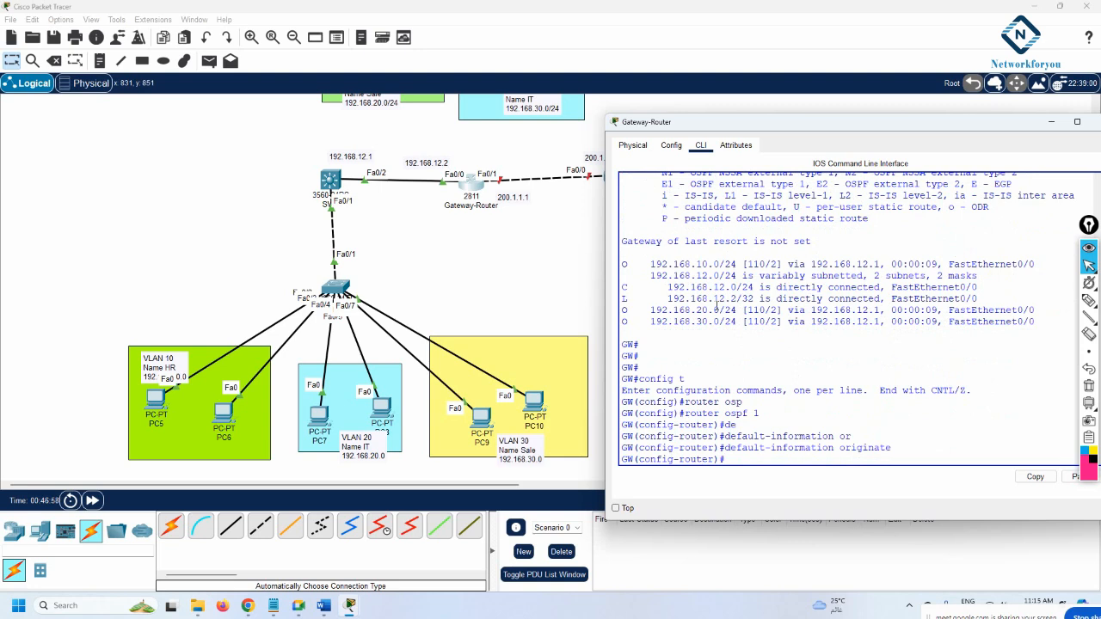
Step: Save GW's configuration with do wr and exit OSPF router configuration mode
{"action": "type", "text": "do wr"}
{"action": "key", "text": "Return"}
{"action": "key", "text": "Return"}
{"action": "type", "text": "exi"}
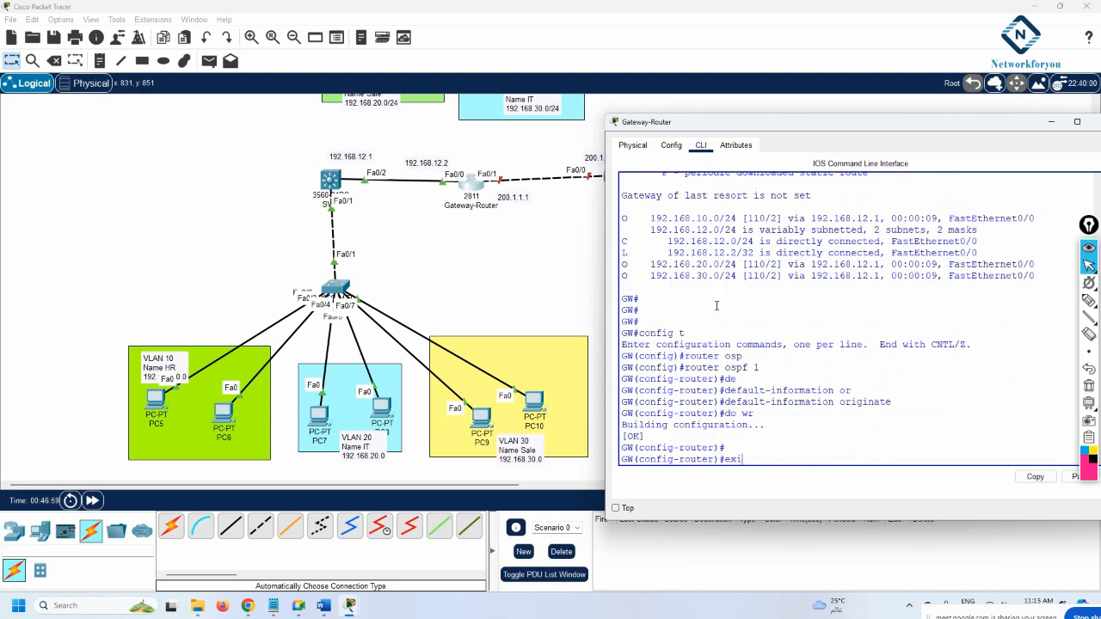
{"action": "type", "text": "t"}
{"action": "key", "text": "Return"}
{"action": "key", "text": "Return"}
{"action": "key", "text": "Return"}
{"action": "key", "text": "Return"}
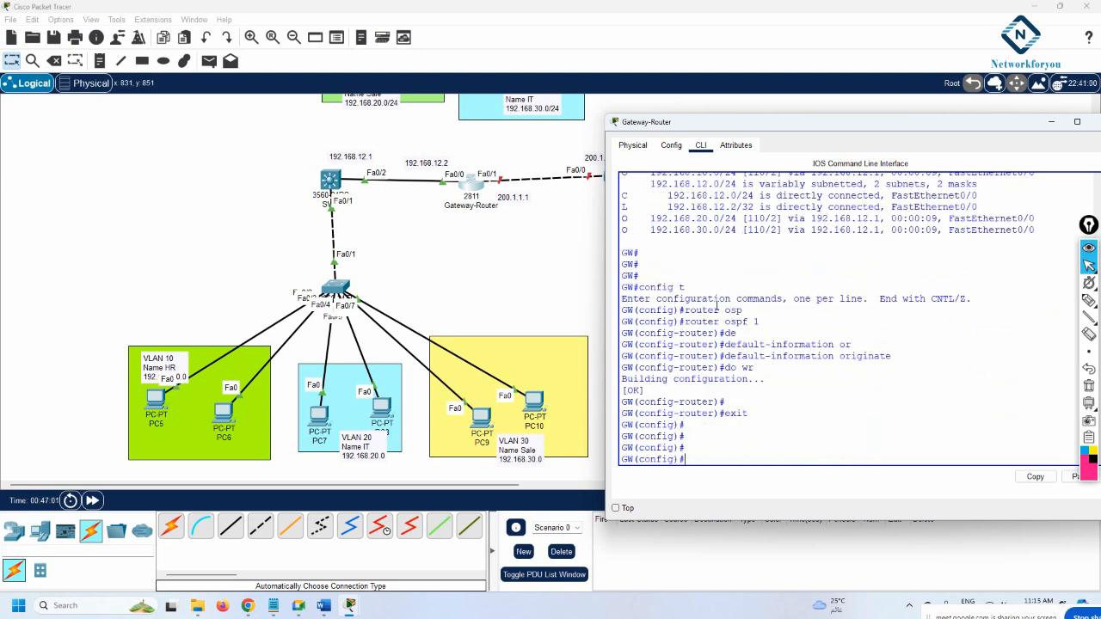
Step: Return to GW's privileged mode and write the configuration again with wr
{"action": "type", "text": "exi"}
{"action": "key", "text": "Return"}
{"action": "key", "text": "Return"}
{"action": "key", "text": "Return"}
{"action": "type", "text": "wr"}
{"action": "key", "text": "Return"}
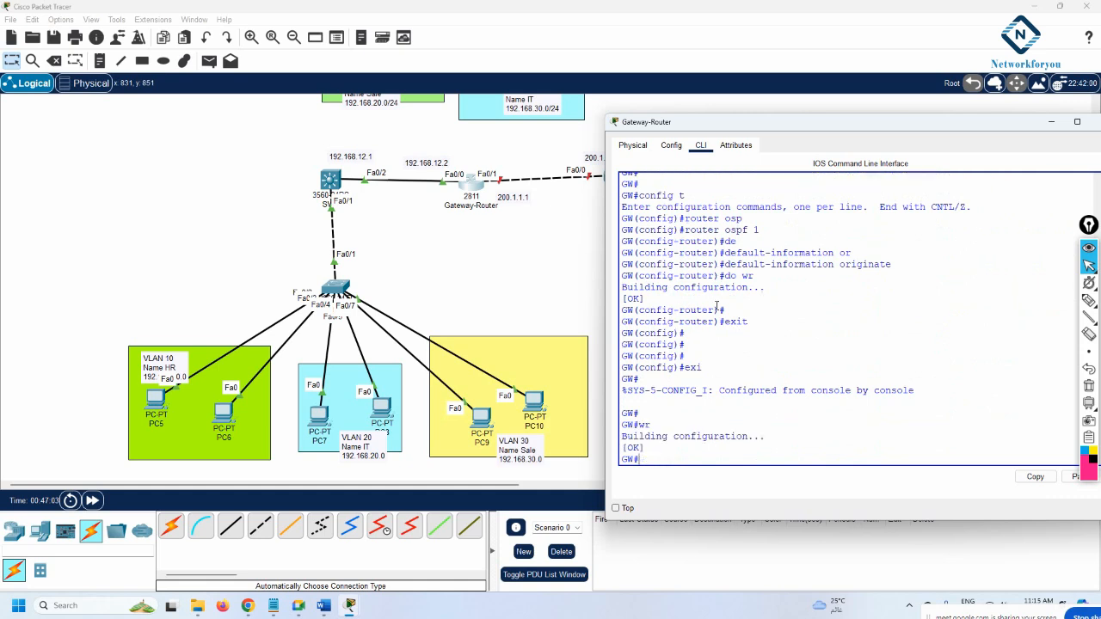
{"action": "key", "text": "Return"}
{"action": "key", "text": "Return"}
{"action": "key", "text": "Return"}
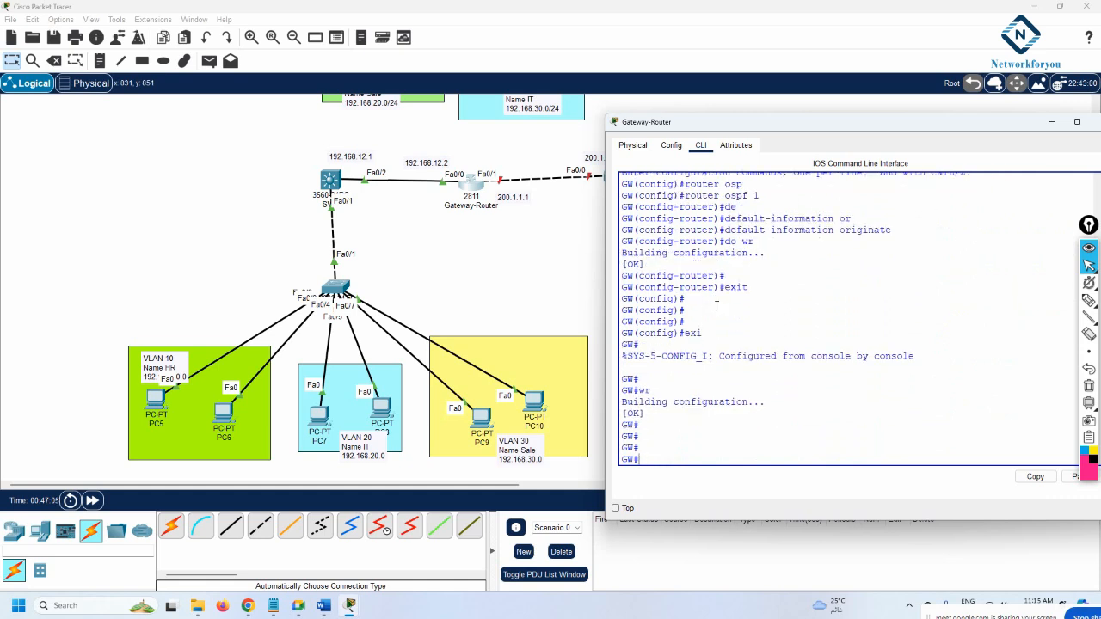
Step: Enter global configuration mode and create access-list 1 on GW permitting 192.168.10.0 0.0.0.255
{"action": "type", "text": "config t"}
{"action": "key", "text": "Return"}
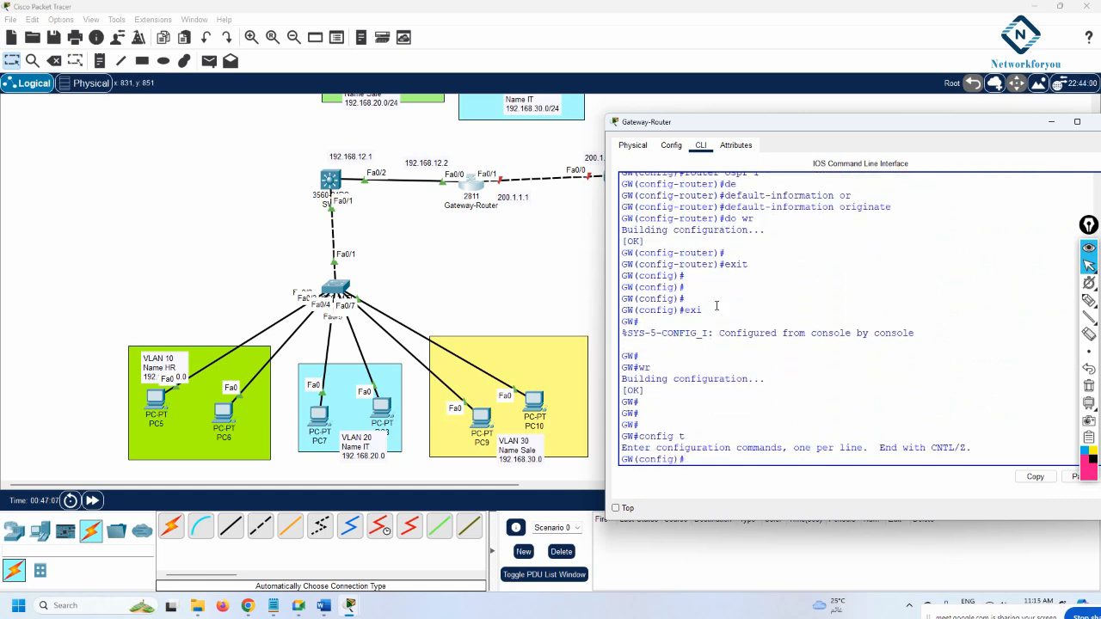
{"action": "type", "text": "acc"}
{"action": "key", "text": "Tab"}
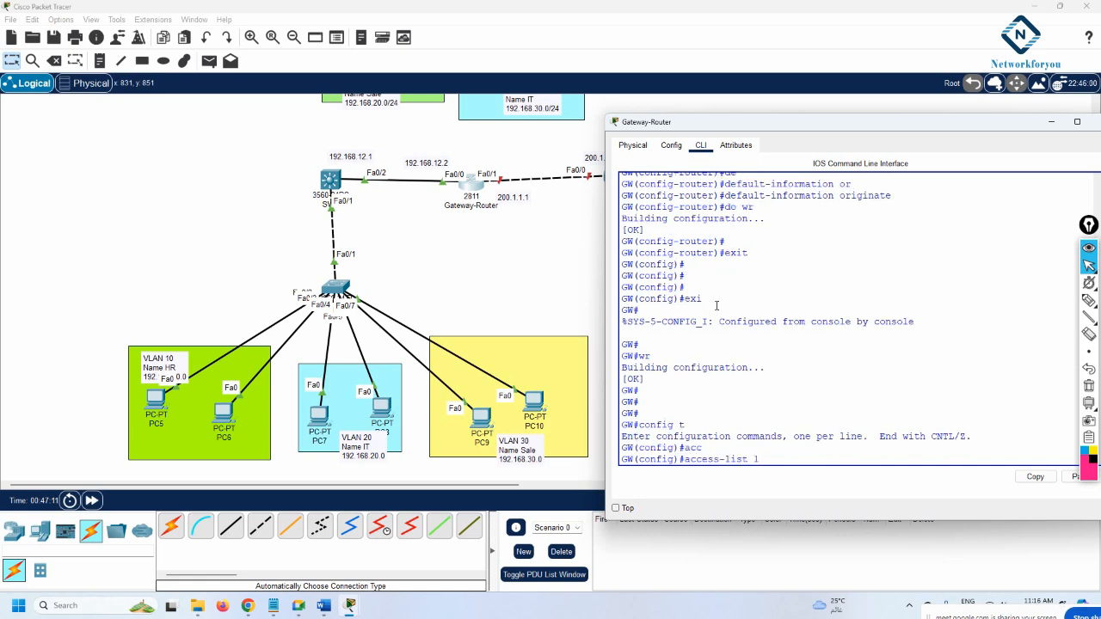
{"action": "type", "text": "1 per"}
{"action": "key", "text": "Tab"}
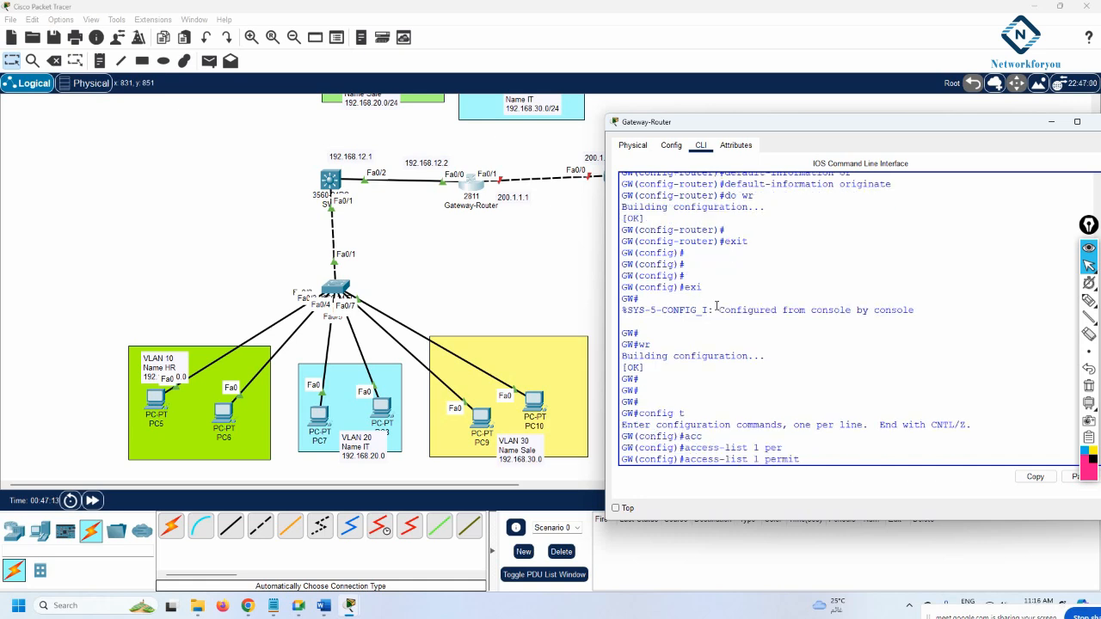
{"action": "type", "text": "192.168.10.0 0.0.0.255"}
{"action": "key", "text": "Return"}
Step: Add an entry to access-list 1 on GW permitting 192.168.20.0 0.0.0.255
{"action": "key", "text": "Up"}
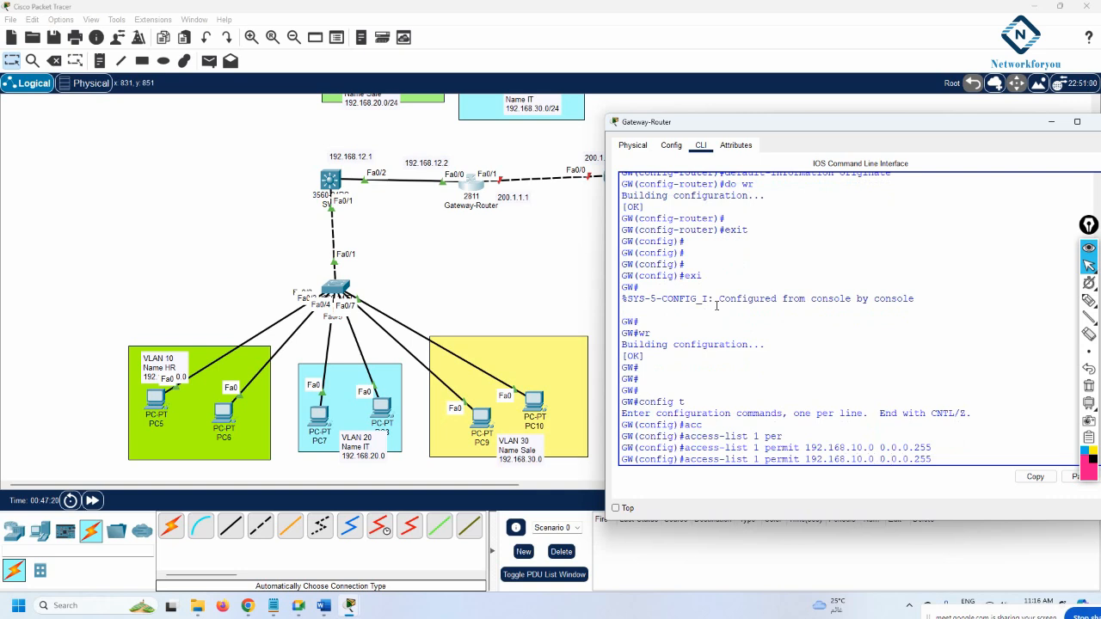
{"action": "key", "text": "Left"}
{"action": "key", "text": "Left"}
{"action": "key", "text": "Left"}
{"action": "key", "text": "Left"}
{"action": "key", "text": "Left"}
{"action": "key", "text": "Left"}
{"action": "key", "text": "Left"}
{"action": "key", "text": "Left"}
{"action": "key", "text": "Left"}
{"action": "key", "text": "Left"}
{"action": "key", "text": "Left"}
{"action": "key", "text": "Left"}
{"action": "key", "text": "Left"}
{"action": "key", "text": "BackSpace"}
{"action": "type", "text": "2"}
{"action": "key", "text": "Return"}
Step: Add an entry to access-list 1 on GW permitting 192.168.30.0 0.0.0.255
{"action": "key", "text": "Up"}
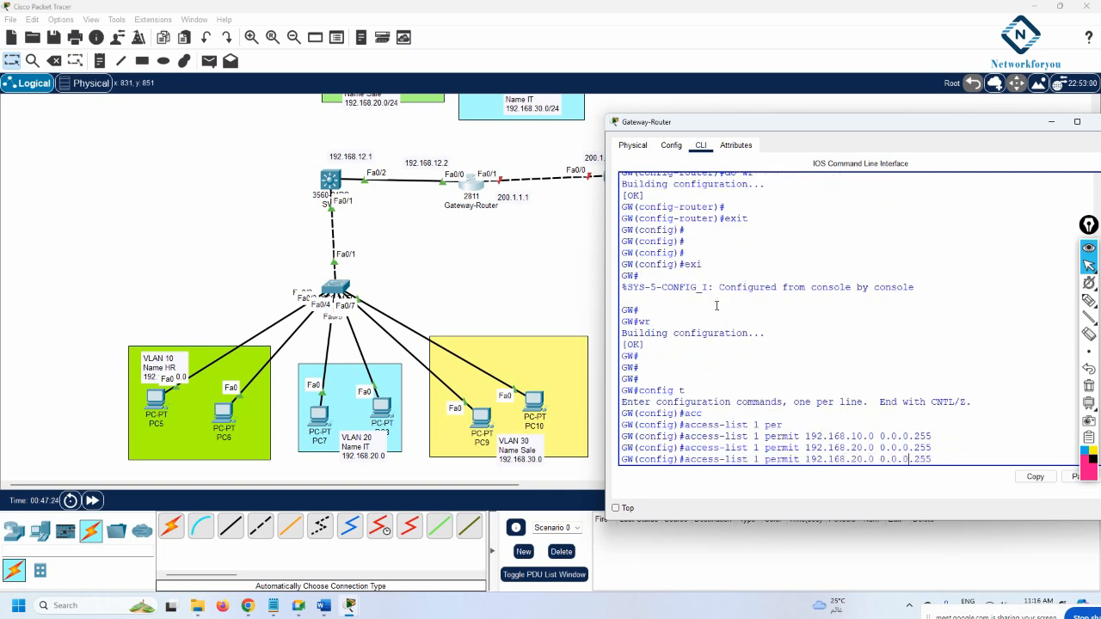
{"action": "key", "text": "BackSpace"}
{"action": "type", "text": "3"}
{"action": "key", "text": "Return"}
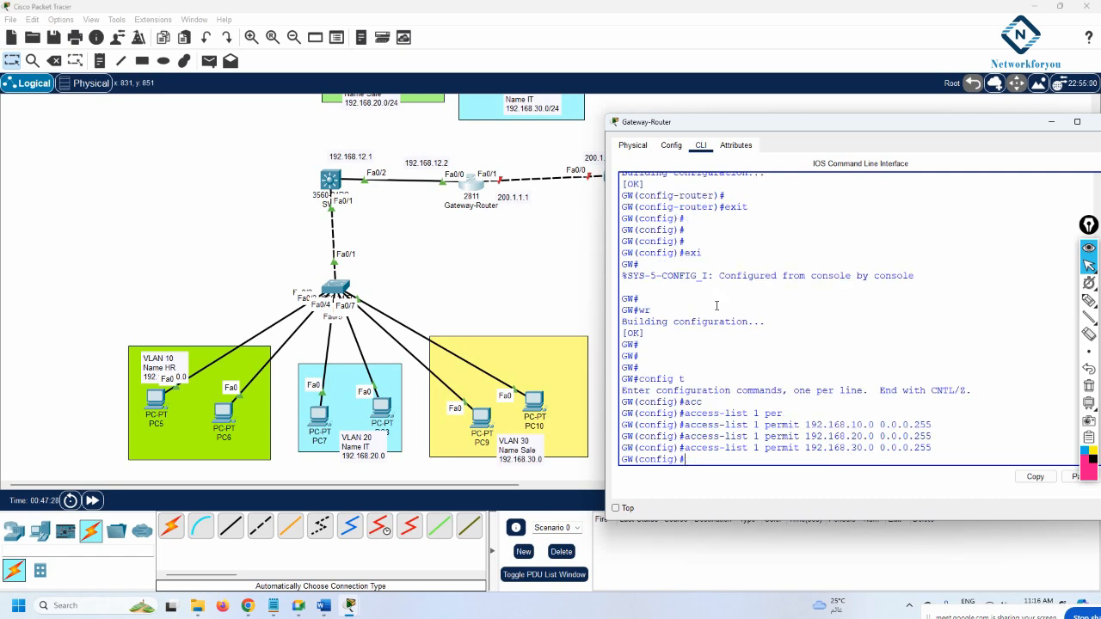
Step: Try a source keyword directly after ip nat, and list the keywords available there with ?
{"action": "type", "text": "ip nat sou"}
{"action": "key", "text": "Tab"}
{"action": "key", "text": "BackSpace"}
{"action": "key", "text": "BackSpace"}
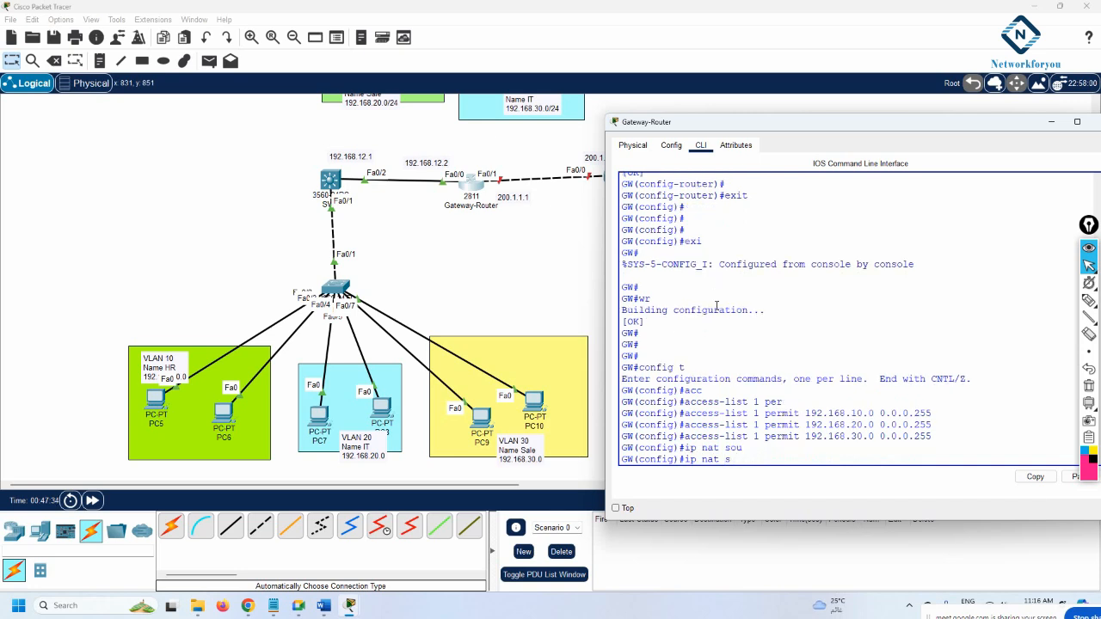
{"action": "key", "text": "BackSpace"}
{"action": "key", "text": "BackSpace"}
{"action": "key", "text": "Tab"}
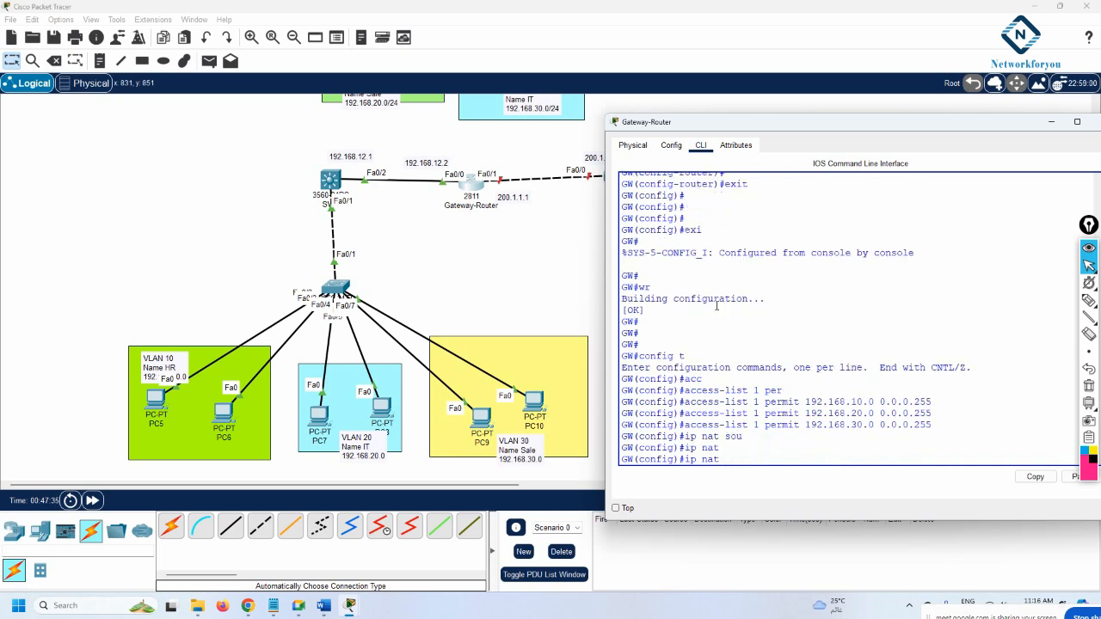
{"action": "type", "text": "so"}
{"action": "key", "text": "Tab"}
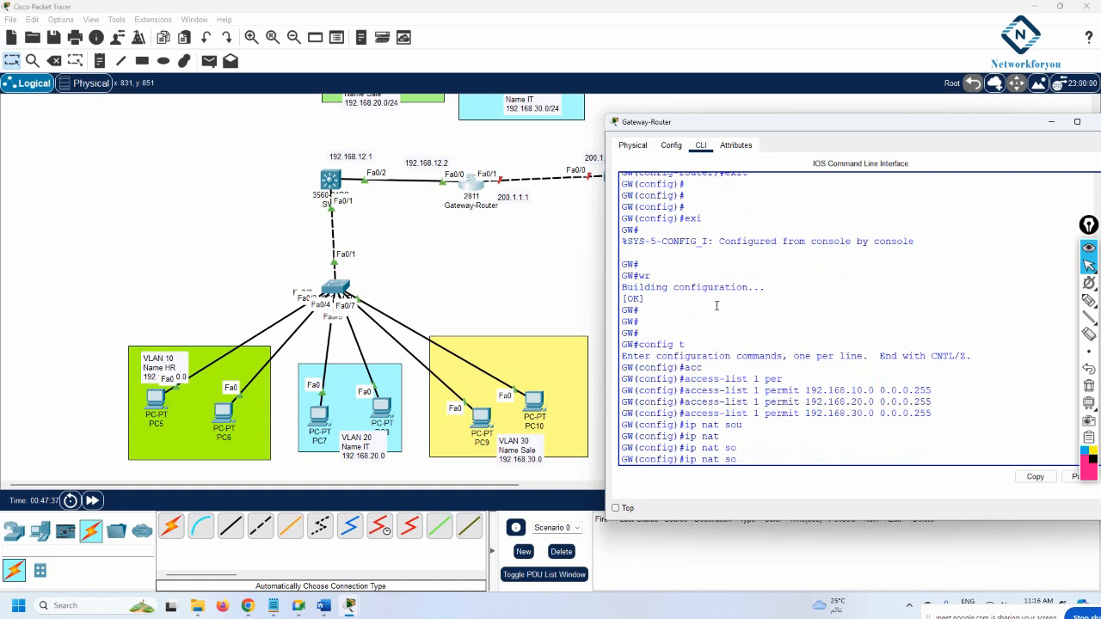
{"action": "key", "text": "BackSpace"}
{"action": "key", "text": "BackSpace"}
{"action": "type", "text": "?"}
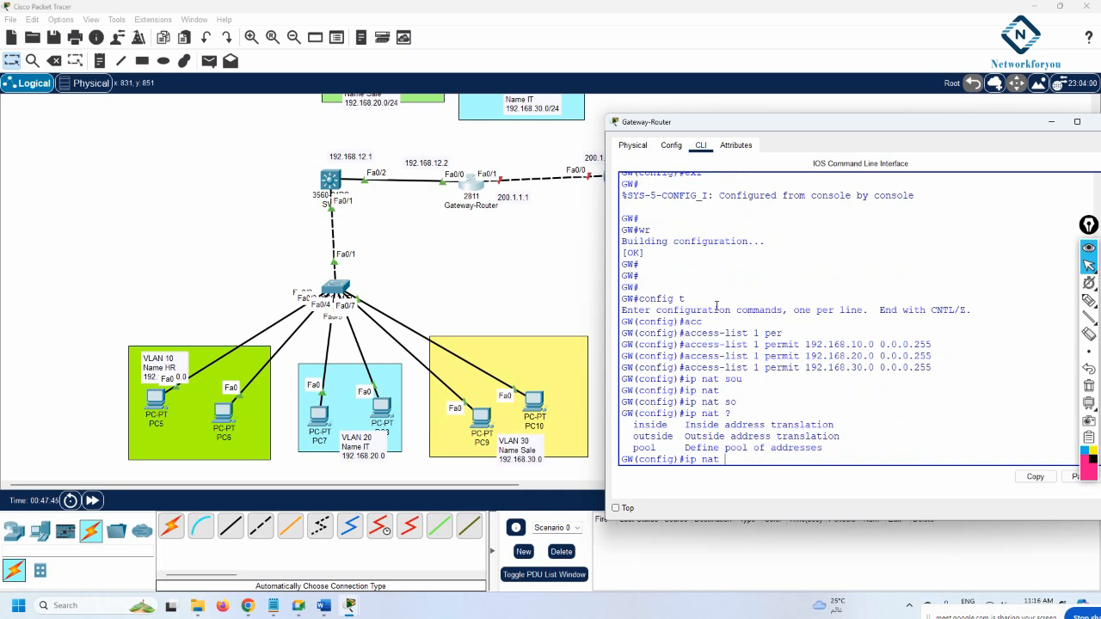
Step: Configure NAT overload on GW with ip nat inside source list 1 on interface f0/1, listing the available keywords after the list number
{"action": "type", "text": "i"}
{"action": "type", "text": "n"}
{"action": "key", "text": "Tab"}
{"action": "type", "text": "so"}
{"action": "key", "text": "Tab"}
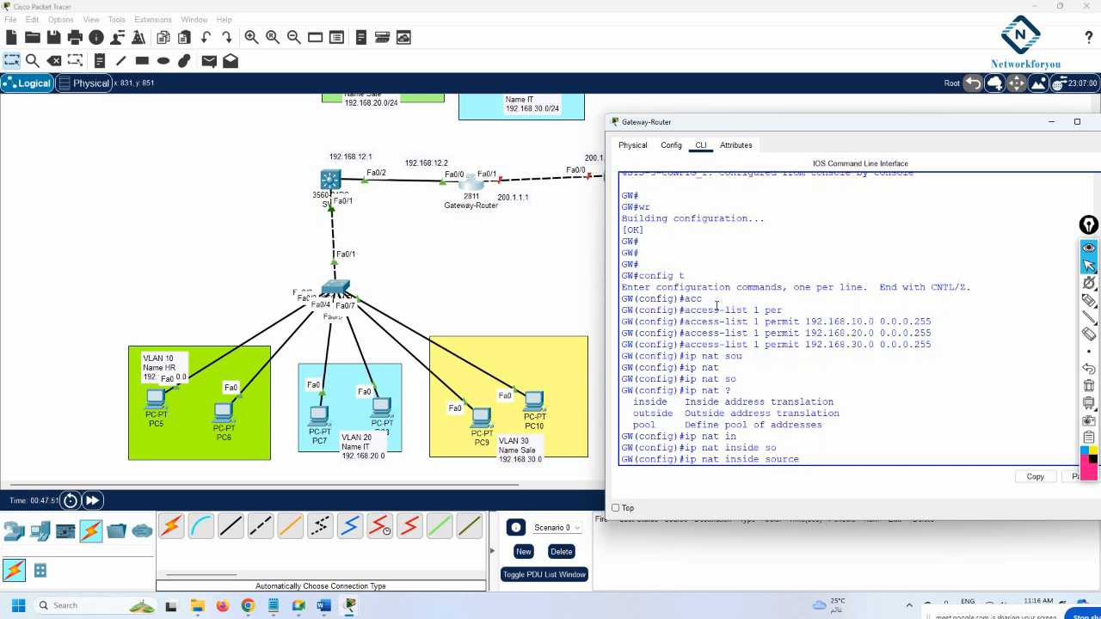
{"action": "type", "text": "li"}
{"action": "key", "text": "Tab"}
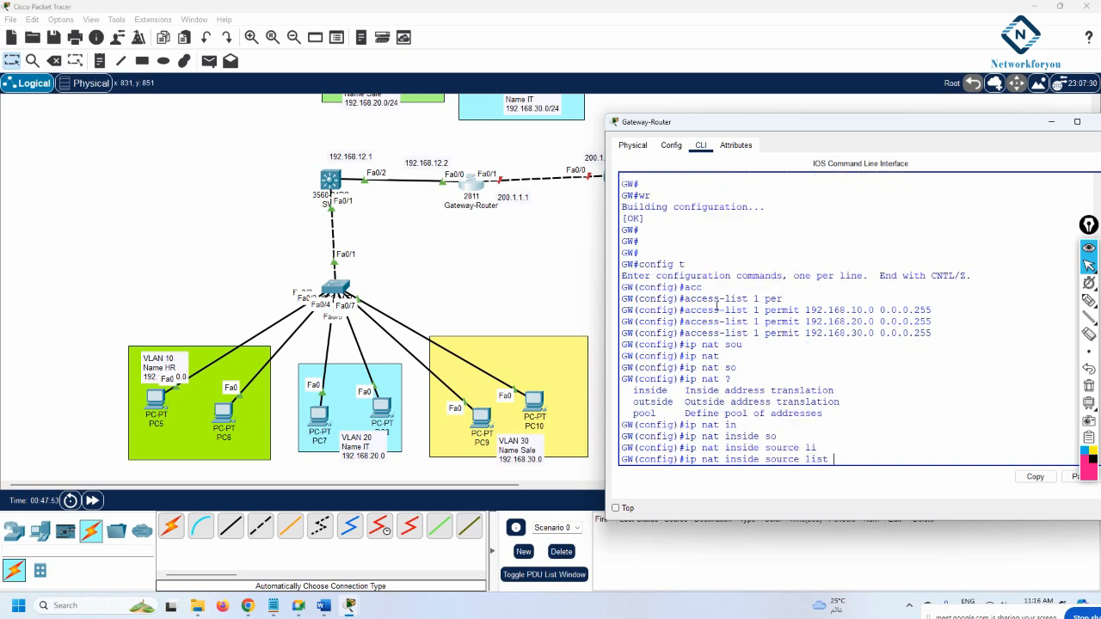
{"action": "type", "text": "1 ?in"}
{"action": "key", "text": "Tab"}
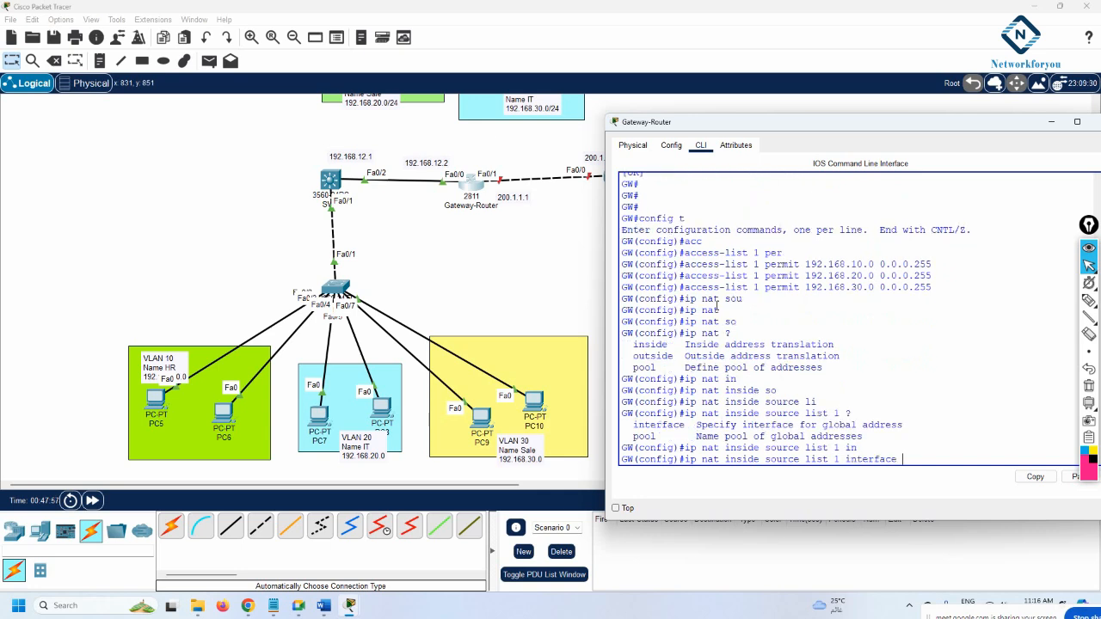
{"action": "type", "text": "f0/1 o"}
{"action": "key", "text": "Tab"}
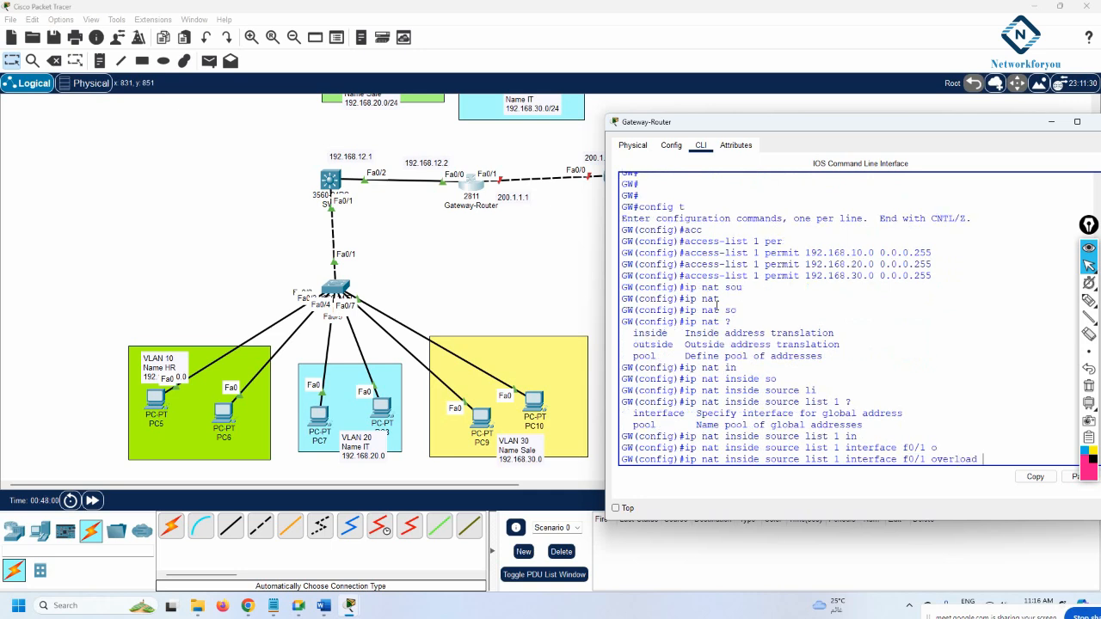
{"action": "key", "text": "Return"}
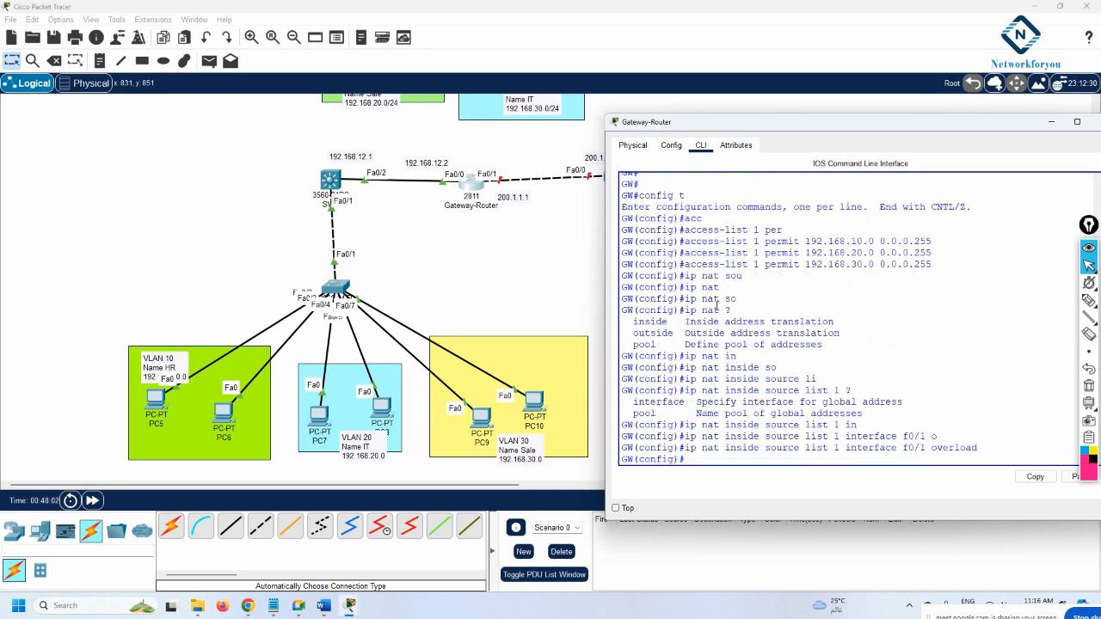
Step: Set interface f0/1 on GW as the NAT outside interface
{"action": "type", "text": "int f0/1"}
{"action": "key", "text": "Return"}
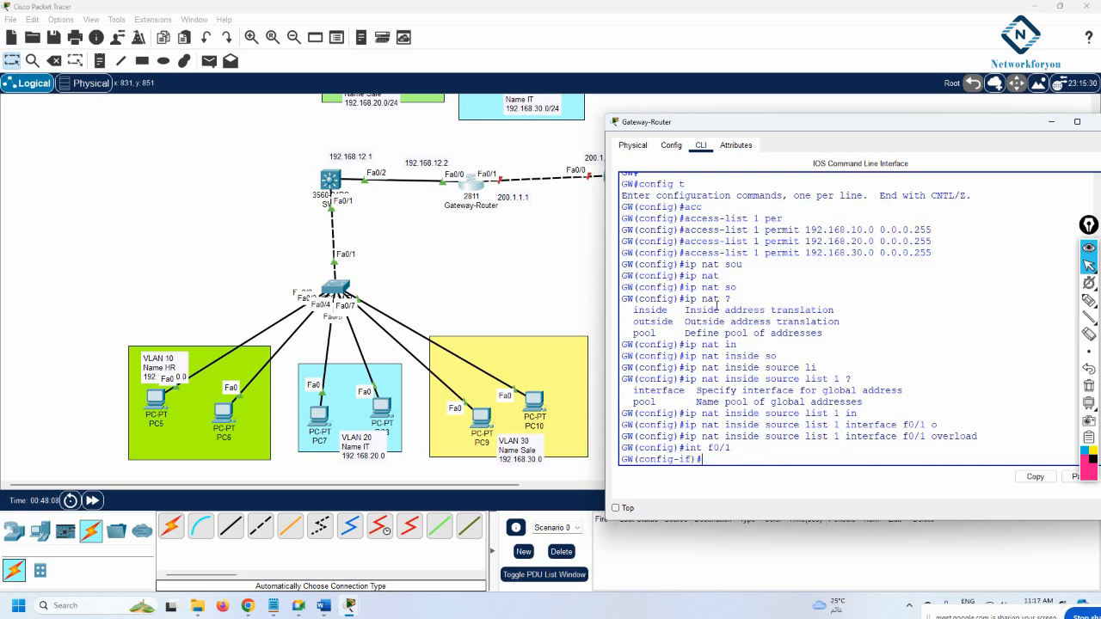
{"action": "type", "text": "ip nat ou"}
{"action": "key", "text": "Tab"}
{"action": "key", "text": "Return"}
Step: Set interface f0/0 on GW as the NAT inside interface
{"action": "type", "text": "int f0/0"}
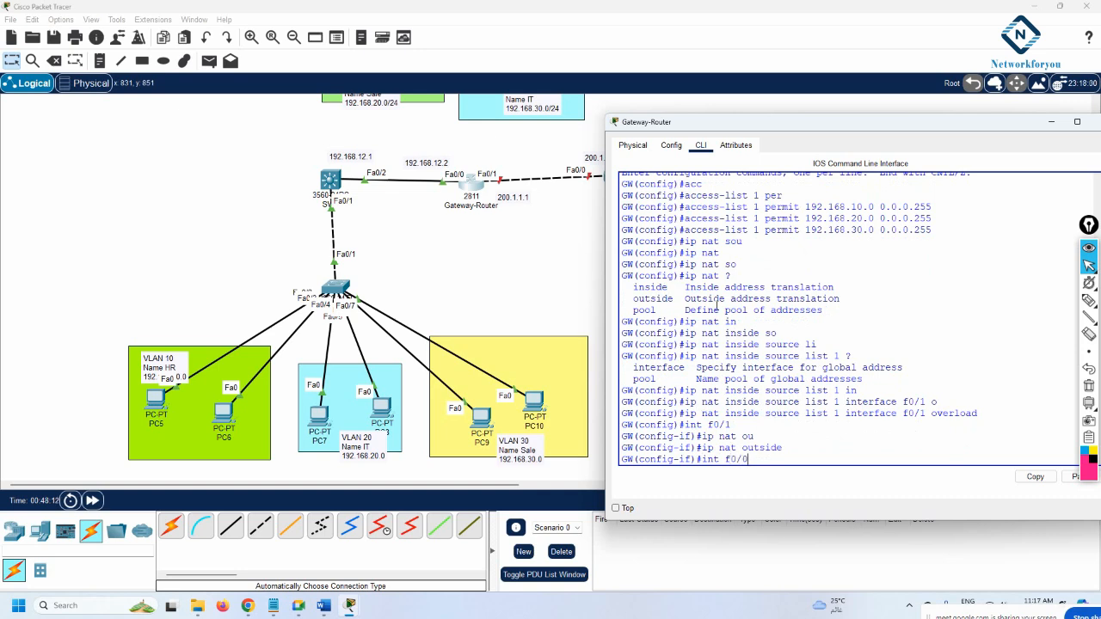
{"action": "key", "text": "Return"}
{"action": "type", "text": "ip nat in"}
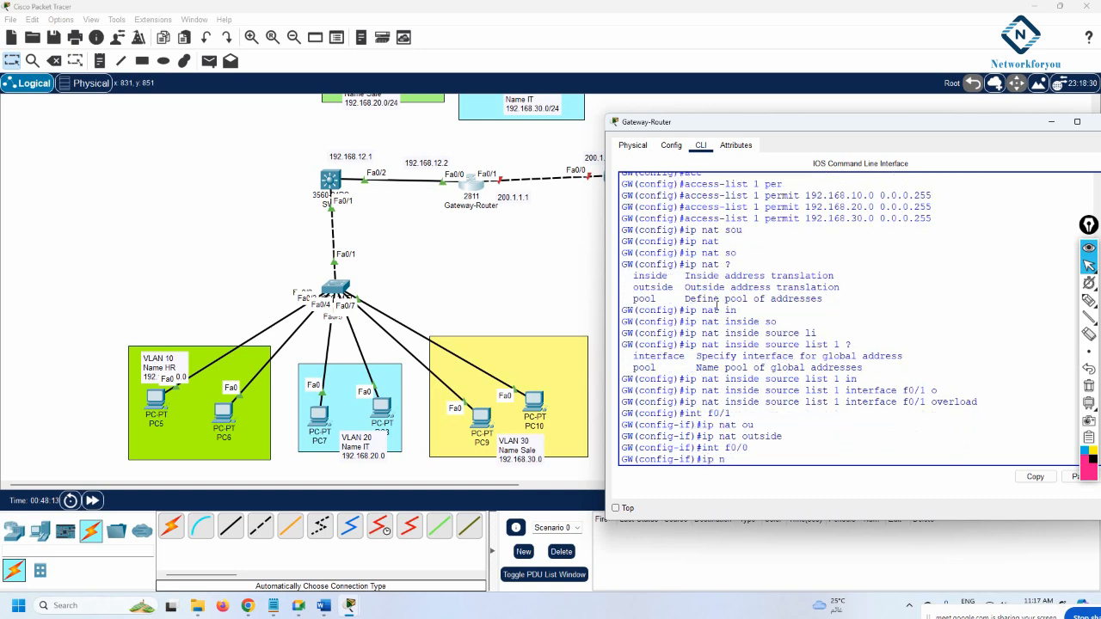
{"action": "key", "text": "Tab"}
{"action": "key", "text": "Return"}
Step: Save GW's configuration from interface mode and return to global configuration mode
{"action": "type", "text": "do wr"}
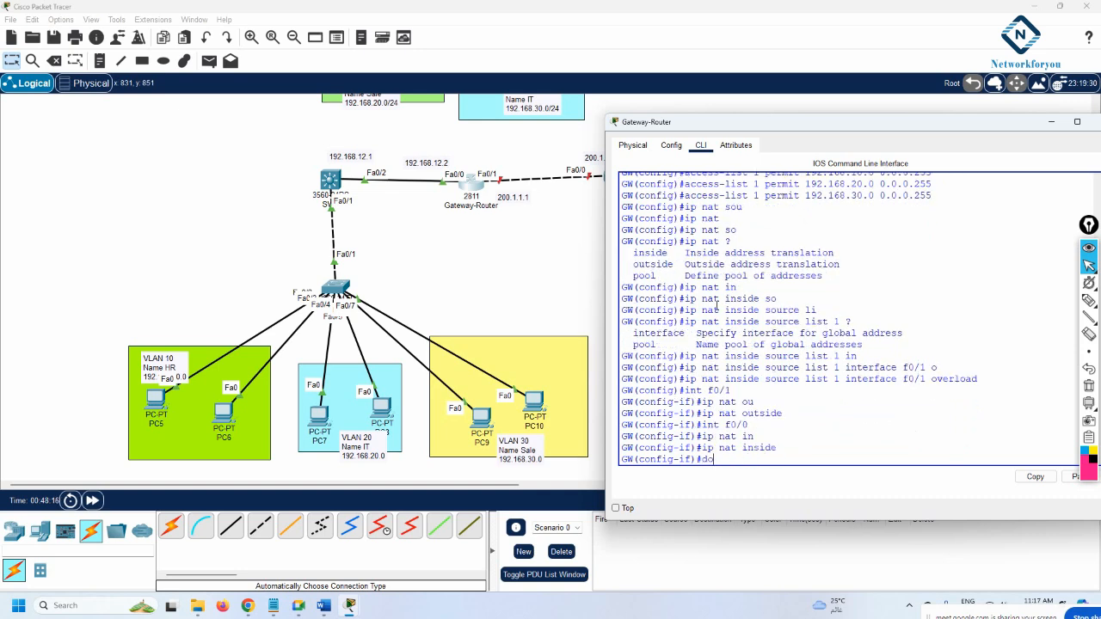
{"action": "key", "text": "Return"}
{"action": "key", "text": "Return"}
{"action": "key", "text": "Return"}
{"action": "type", "text": "exit"}
{"action": "key", "text": "Return"}
{"action": "key", "text": "Return"}
{"action": "key", "text": "Return"}
{"action": "key", "text": "Return"}
{"action": "key", "text": "Return"}
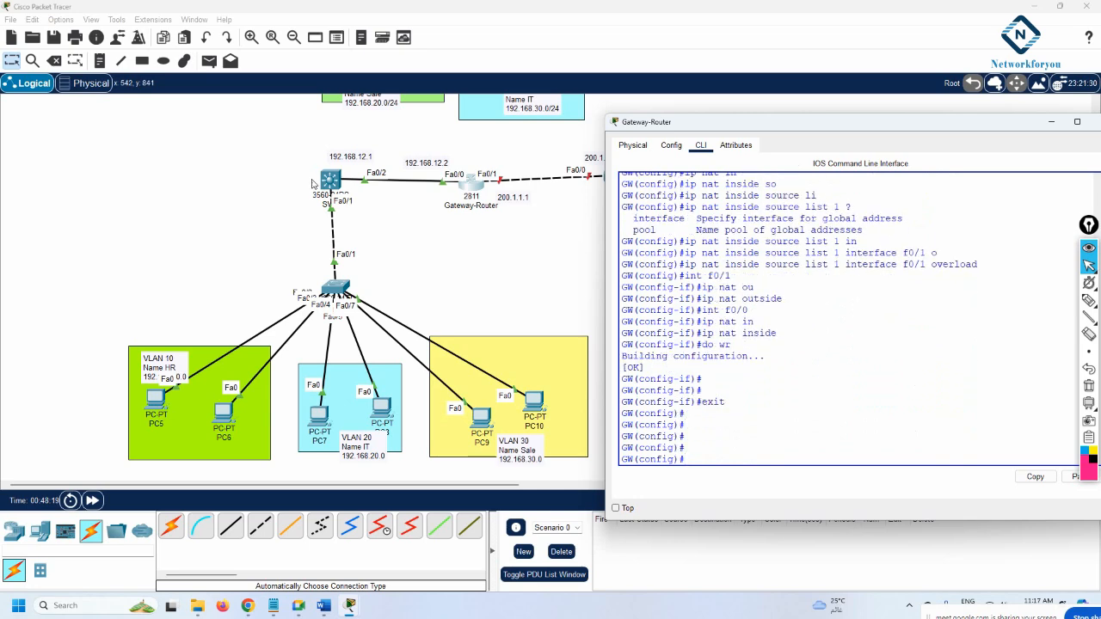
Step: Open the SW2 console, display its IP routing table, and display it again to check for a default route
{"action": "left_click", "coordinate": [328, 182]}
{"action": "key", "text": "Return"}
{"action": "key", "text": "Return"}
{"action": "key", "text": "Return"}
{"action": "key", "text": "Return"}
{"action": "key", "text": "Return"}
{"action": "key", "text": "Return"}
{"action": "key", "text": "Return"}
{"action": "key", "text": "Return"}
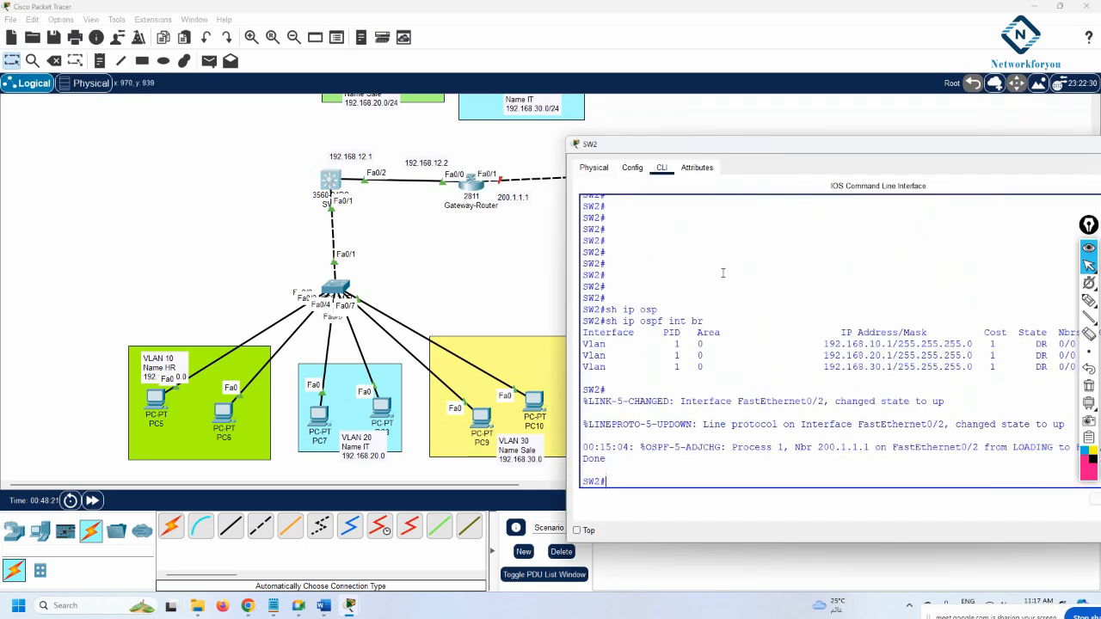
{"action": "type", "text": "sh ip route"}
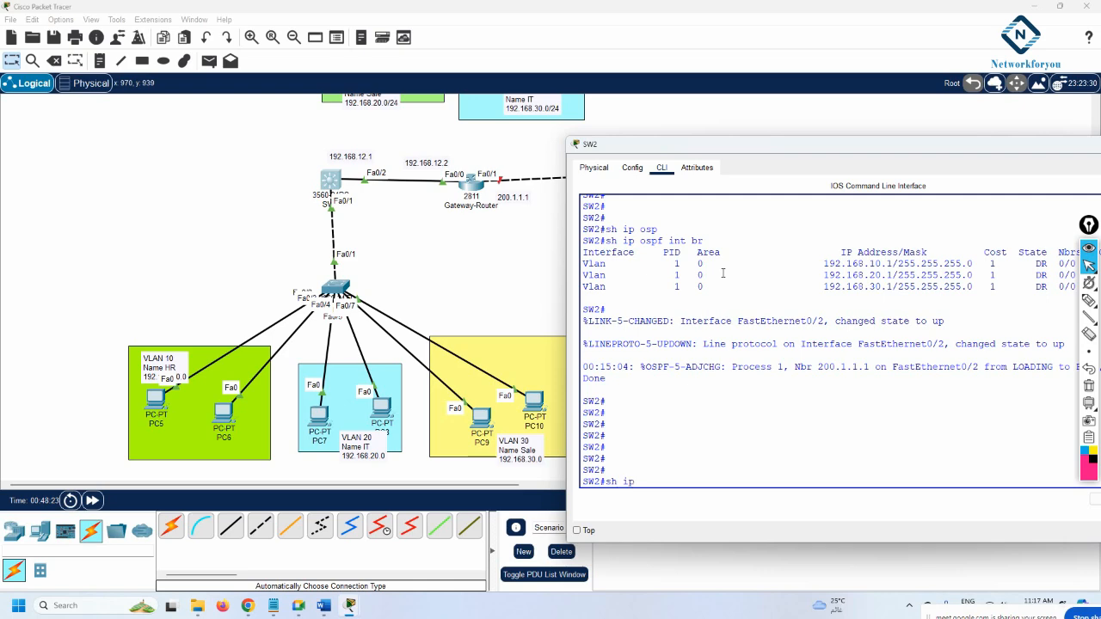
{"action": "key", "text": "Return"}
{"action": "key", "text": "Return"}
{"action": "key", "text": "Return"}
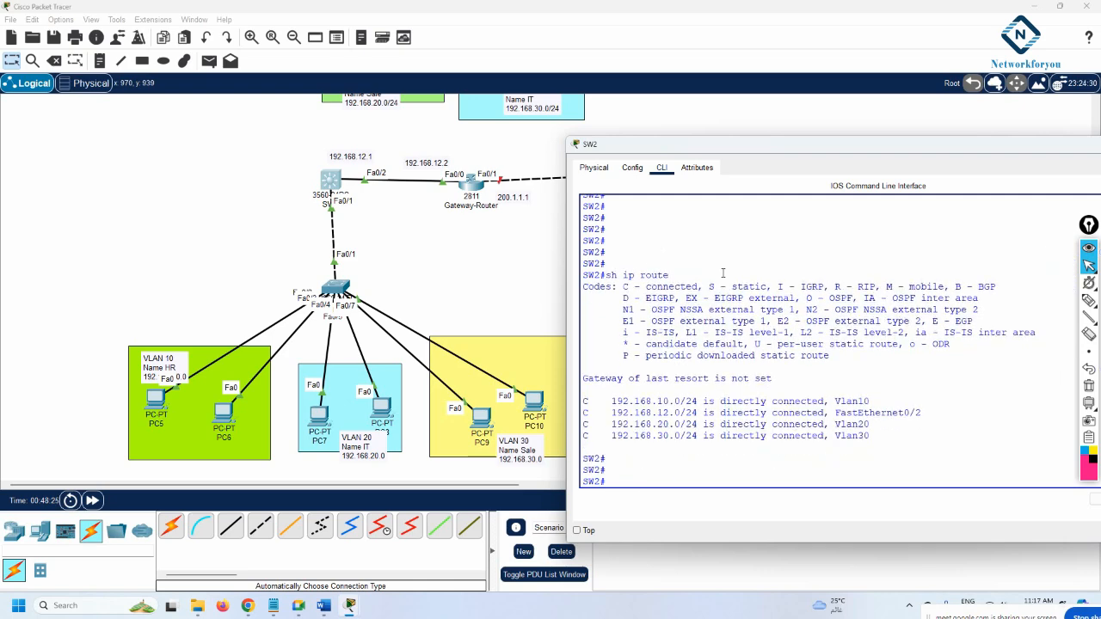
{"action": "type", "text": "sh ip route"}
{"action": "key", "text": "Return"}
{"action": "key", "text": "Return"}
{"action": "key", "text": "Return"}
{"action": "key", "text": "Return"}
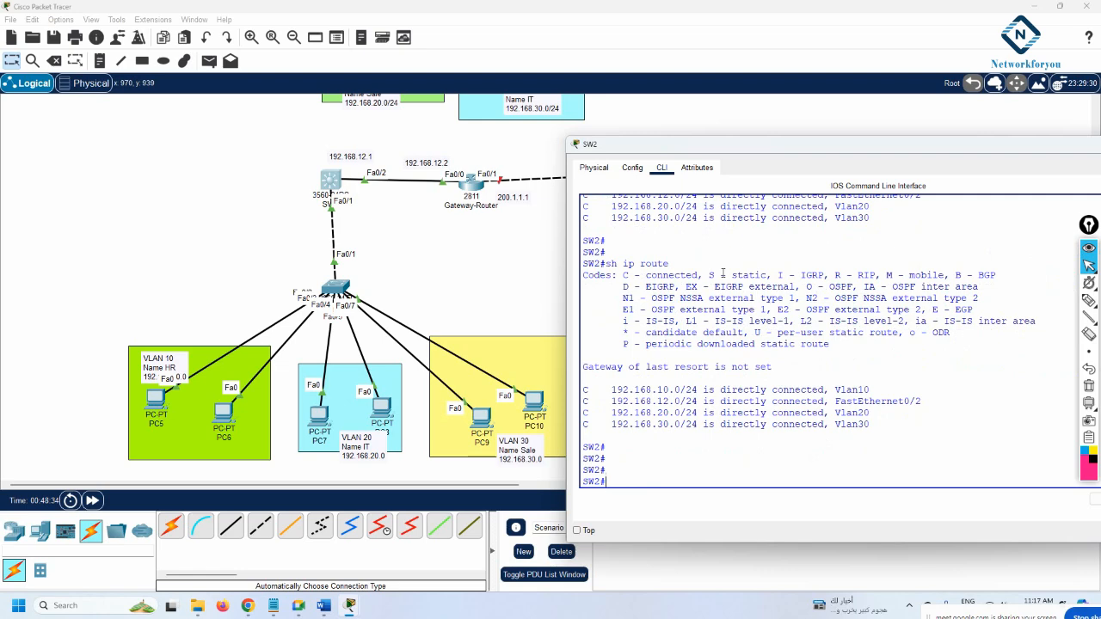
Step: Open the ISP1 router's command line and decline the initial configuration dialog
{"action": "left_click", "coordinate": [424, 244]}
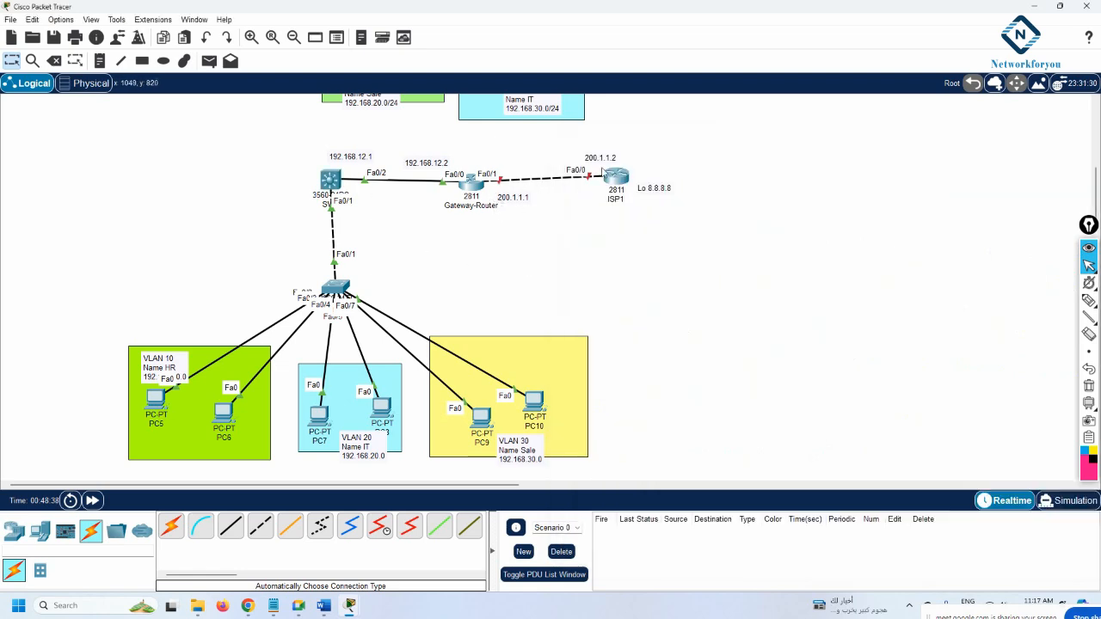
{"action": "left_click", "coordinate": [615, 176]}
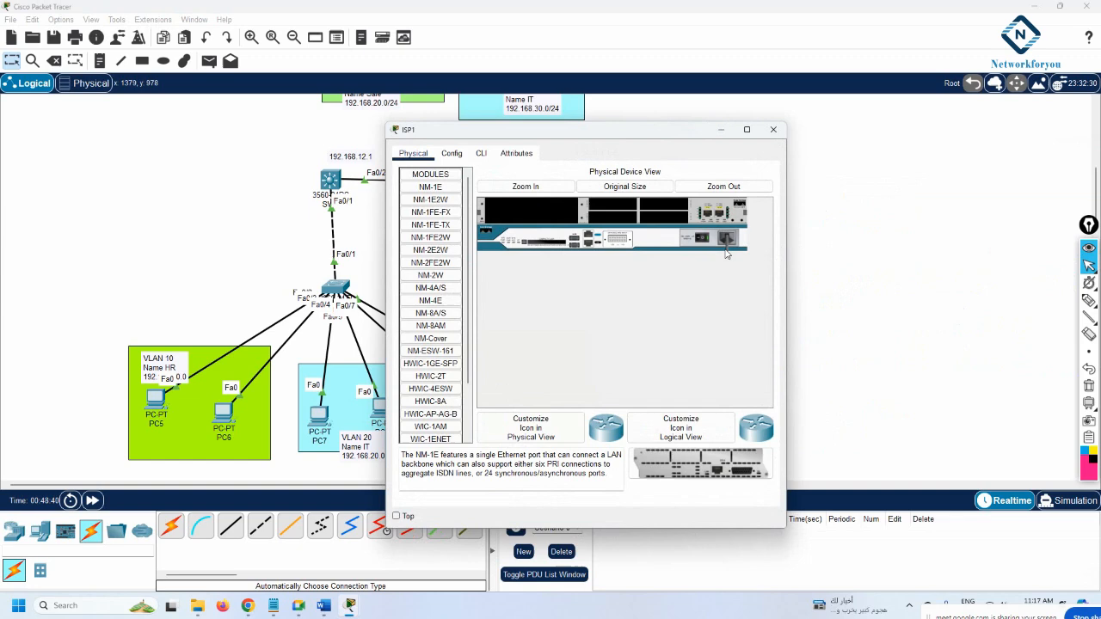
{"action": "left_click", "coordinate": [483, 153]}
{"action": "left_click_drag", "start_coordinate": [524, 136], "coordinate": [801, 166]}
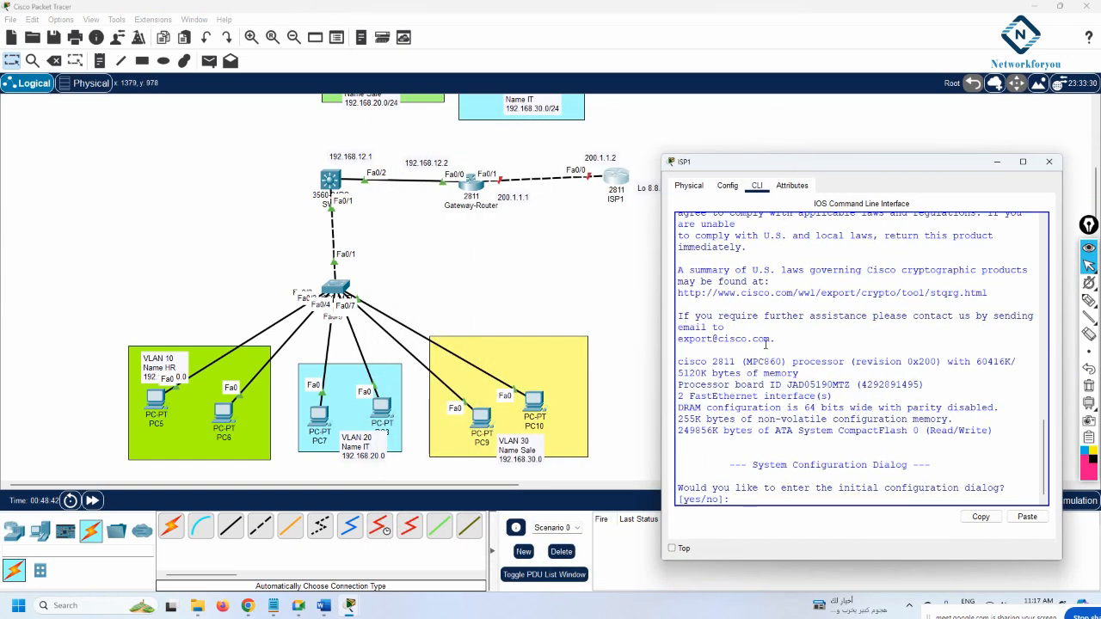
{"action": "type", "text": "no"}
{"action": "key", "text": "Return"}
{"action": "key", "text": "Return"}
{"action": "key", "text": "Return"}
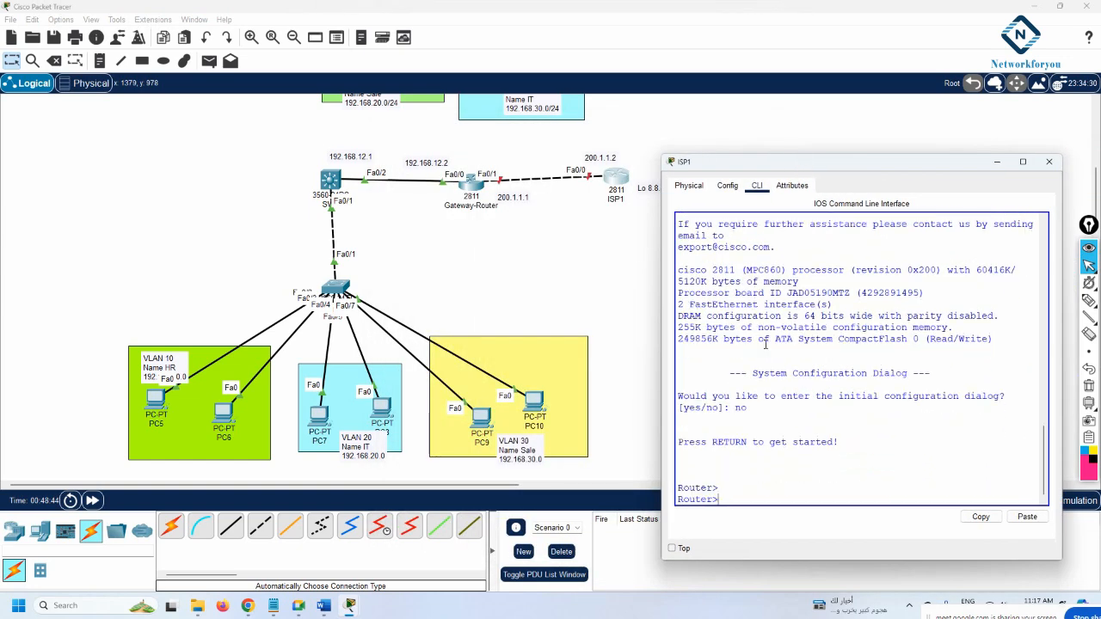
Step: Enter privileged EXEC mode on ISP1 and go into global configuration mode
{"action": "type", "text": "en"}
{"action": "key", "text": "Return"}
{"action": "type", "text": "cofni"}
{"action": "key", "text": "BackSpace"}
{"action": "key", "text": "BackSpace"}
{"action": "key", "text": "BackSpace"}
{"action": "key", "text": "BackSpace"}
{"action": "key", "text": "BackSpace"}
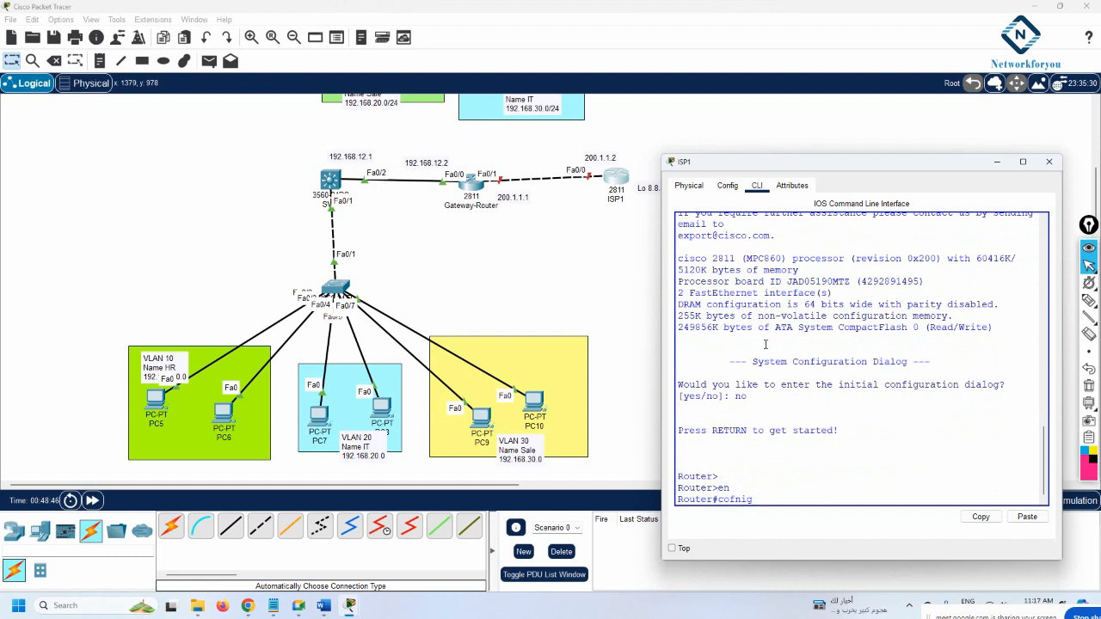
{"action": "type", "text": "config t"}
{"action": "key", "text": "Return"}
Step: Assign 200.1.1.2 255.255.255.0 to interface f0/0 on ISP1 and enable the interface
{"action": "type", "text": "int f0/0"}
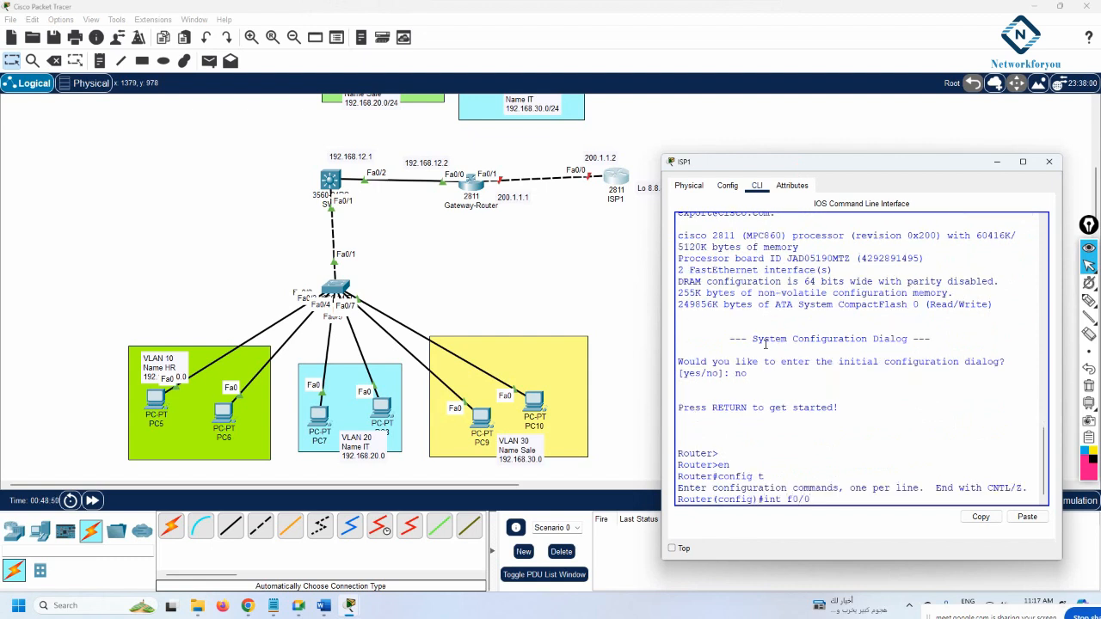
{"action": "key", "text": "Return"}
{"action": "type", "text": "ig-if)#i"}
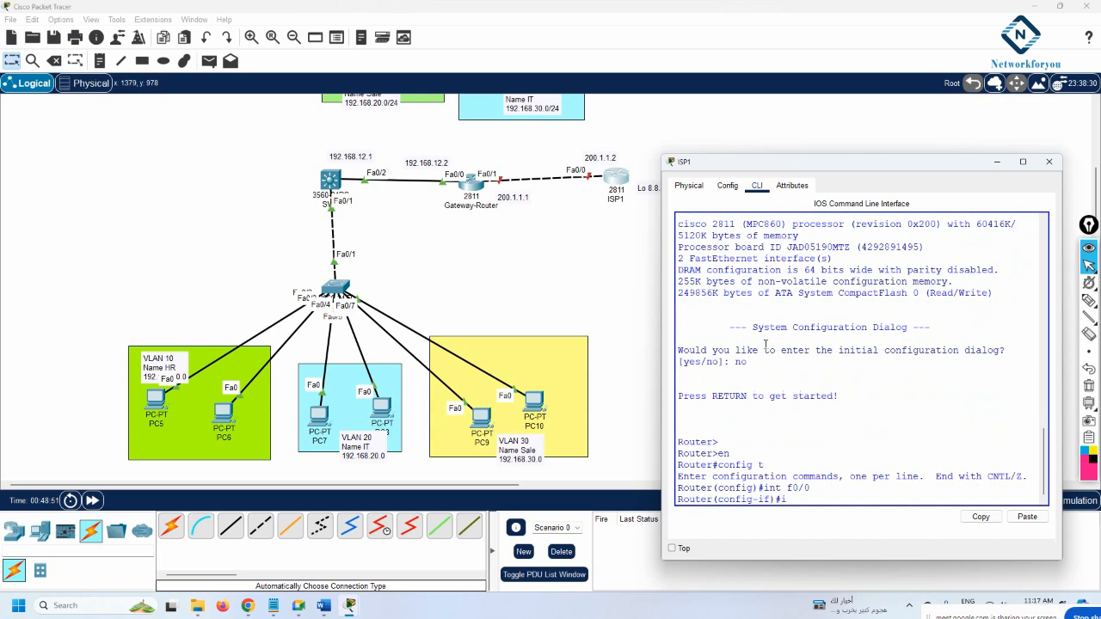
{"action": "type", "text": "p add 200.1.1.2 255.255.255.0"}
{"action": "key", "text": "Return"}
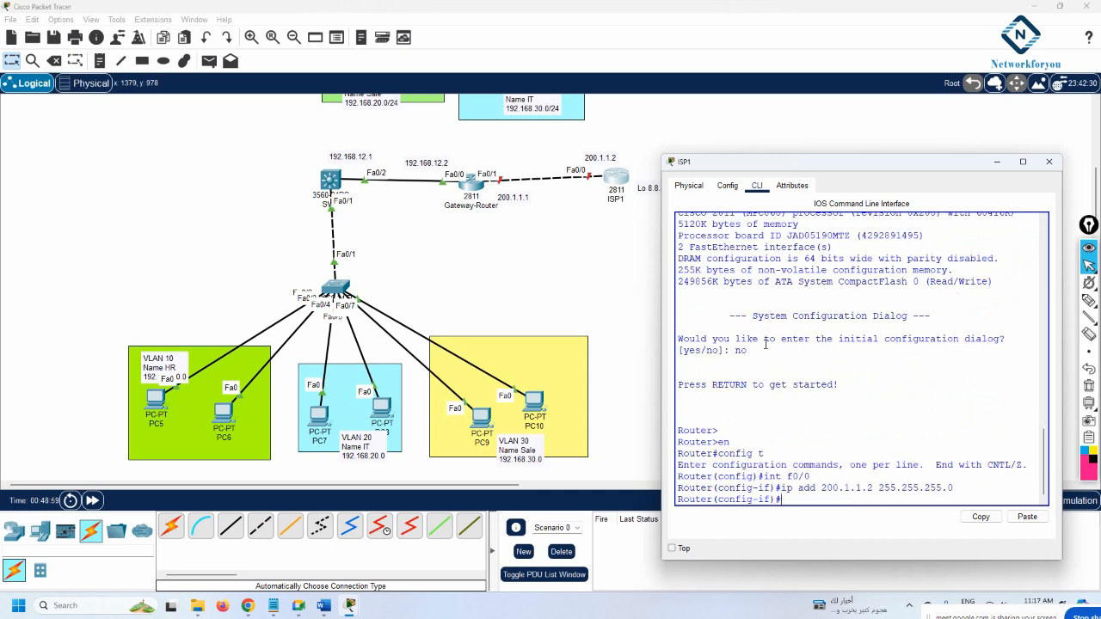
{"action": "type", "text": "no sh"}
{"action": "key", "text": "Return"}
{"action": "key", "text": "Return"}
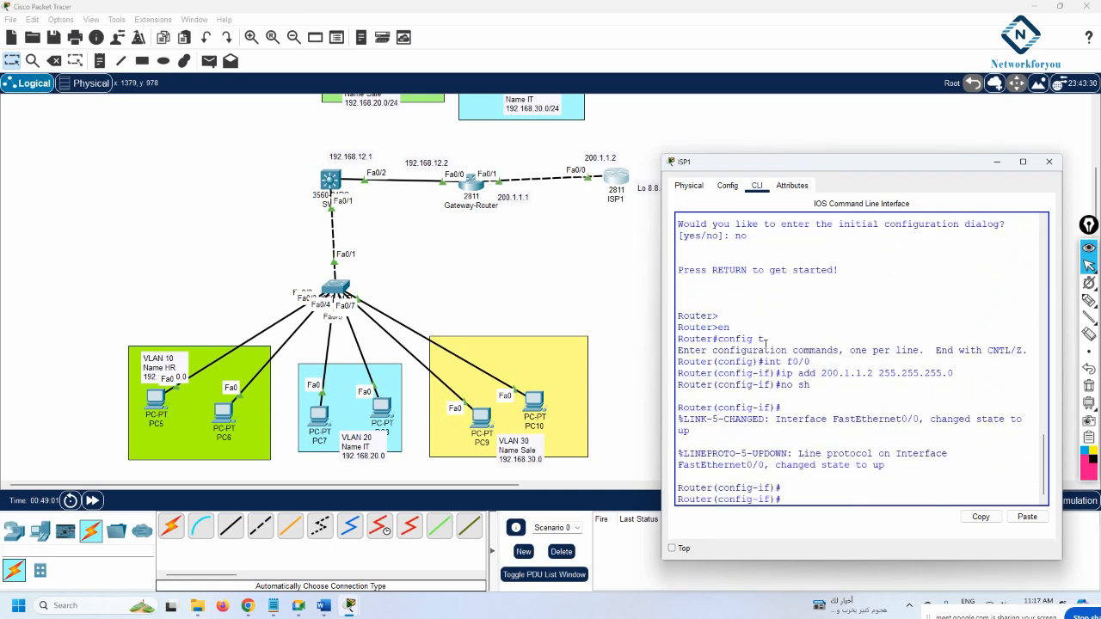
Step: Create loopback 0 on ISP1 with IP address 8.8.8.8 and mask 255.0.0.0
{"action": "type", "text": "int lo 0"}
{"action": "key", "text": "Return"}
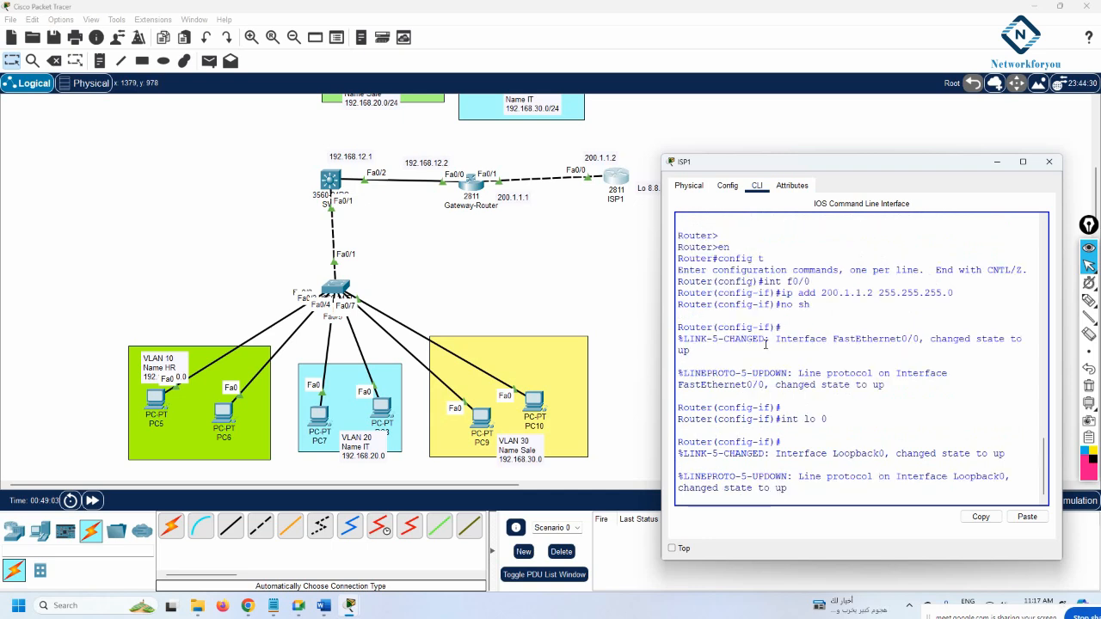
{"action": "type", "text": "ip add 8.8.8.8 255.0.0.0"}
{"action": "key", "text": "Return"}
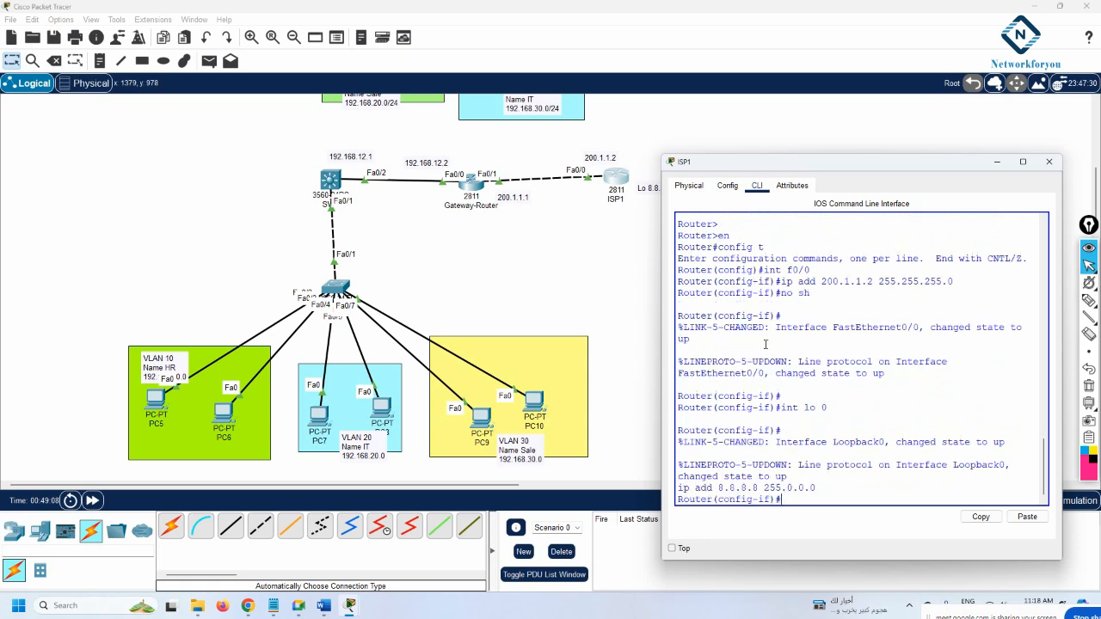
Step: Leave interface and global configuration modes on ISP1 to return to privileged EXEC mode
{"action": "type", "text": "exit"}
{"action": "key", "text": "Return"}
{"action": "key", "text": "Return"}
{"action": "key", "text": "Return"}
{"action": "key", "text": "Return"}
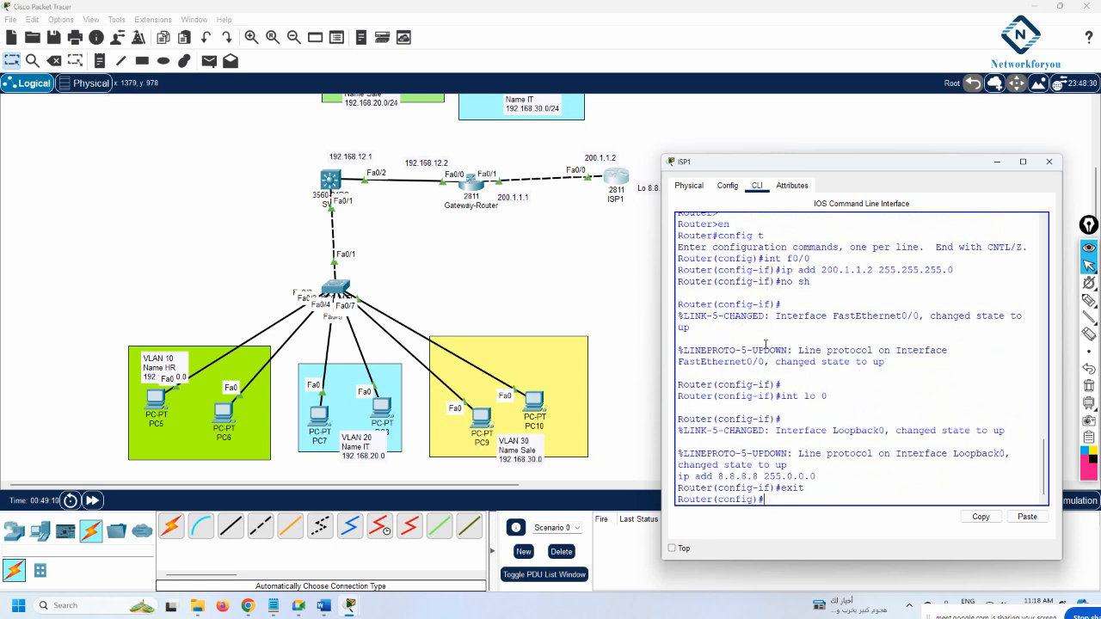
{"action": "type", "text": "exit"}
{"action": "key", "text": "Return"}
{"action": "key", "text": "Return"}
{"action": "key", "text": "Return"}
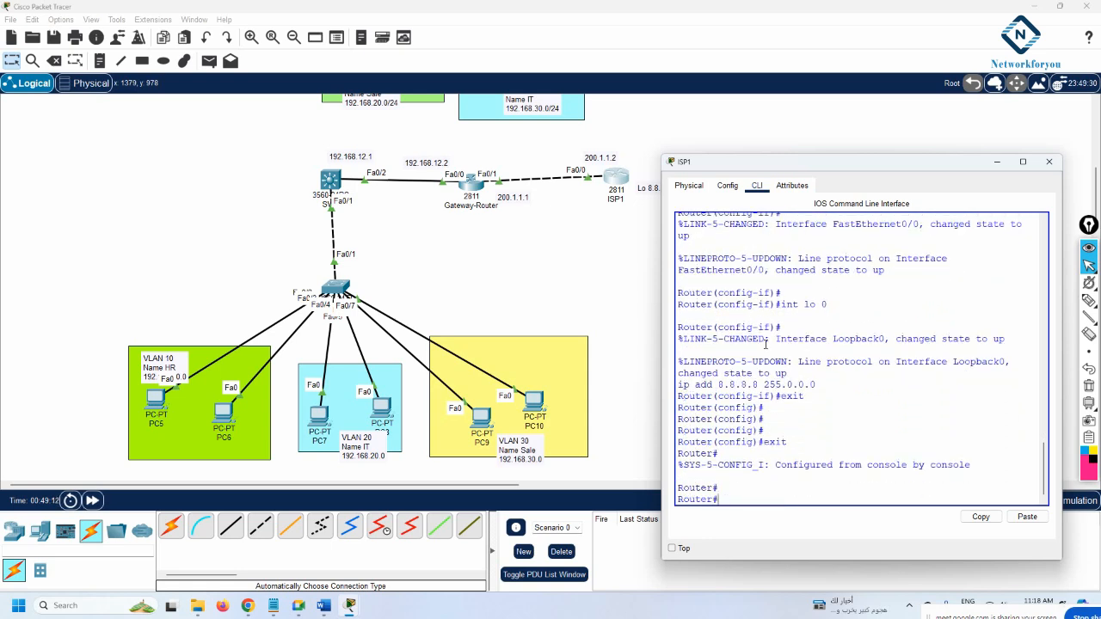
Step: Display the brief IP interface summary on ISP1 with sh ip int br
{"action": "type", "text": "sh ip i"}
{"action": "type", "text": "tn br"}
{"action": "key", "text": "BackSpace"}
{"action": "key", "text": "BackSpace"}
{"action": "key", "text": "BackSpace"}
{"action": "key", "text": "BackSpace"}
{"action": "key", "text": "BackSpace"}
{"action": "key", "text": "BackSpace"}
{"action": "key", "text": "BackSpace"}
{"action": "key", "text": "BackSpace"}
{"action": "key", "text": "BackSpace"}
{"action": "key", "text": "BackSpace"}
{"action": "key", "text": "BackSpace"}
{"action": "key", "text": "BackSpace"}
{"action": "type", "text": "sh ip itn b"}
{"action": "key", "text": "BackSpace"}
{"action": "key", "text": "BackSpace"}
{"action": "key", "text": "BackSpace"}
{"action": "key", "text": "BackSpace"}
{"action": "key", "text": "BackSpace"}
{"action": "type", "text": "int br"}
{"action": "key", "text": "Return"}
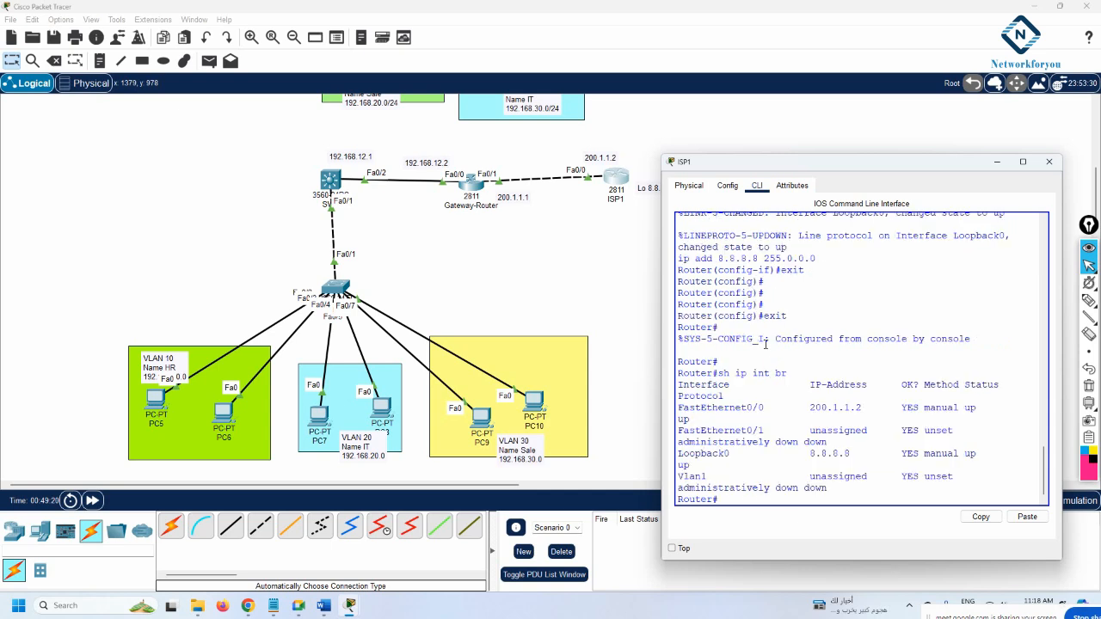
Step: Display the running configuration on ISP1 with sh run and page through it to the end
{"action": "key", "text": "Return"}
{"action": "key", "text": "Return"}
{"action": "type", "text": "sh run"}
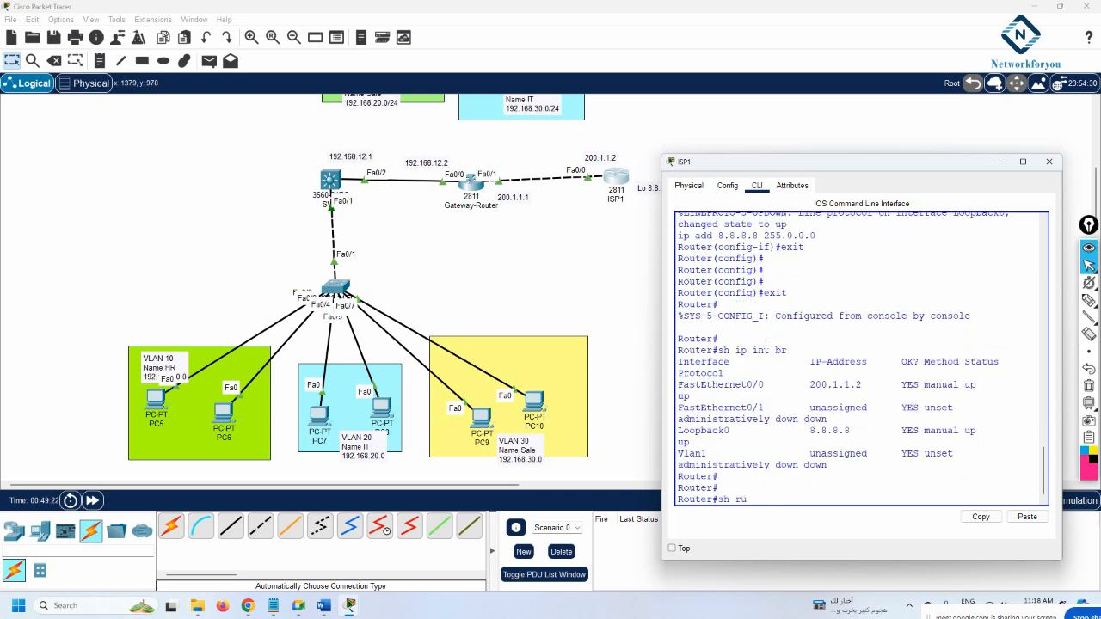
{"action": "key", "text": "Return"}
{"action": "key", "text": "Return"}
{"action": "key", "text": "Return"}
{"action": "key", "text": "Return"}
{"action": "key", "text": "Return"}
{"action": "key", "text": "Return"}
{"action": "key", "text": "Return"}
{"action": "key", "text": "Return"}
{"action": "key", "text": "Return"}
{"action": "key", "text": "Return"}
{"action": "key", "text": "Return"}
{"action": "key", "text": "Return"}
{"action": "key", "text": "Return"}
{"action": "key", "text": "Return"}
{"action": "key", "text": "Return"}
{"action": "key", "text": "Return"}
{"action": "key", "text": "Return"}
{"action": "key", "text": "Return"}
{"action": "key", "text": "Return"}
{"action": "key", "text": "Return"}
{"action": "key", "text": "Return"}
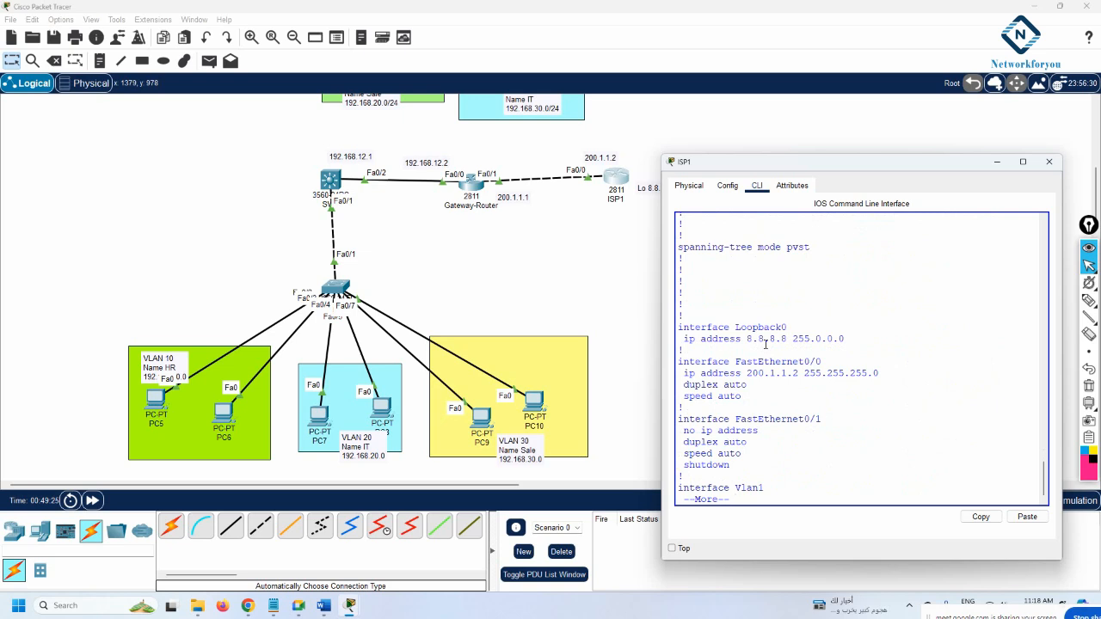
{"action": "key", "text": "Return"}
{"action": "key", "text": "Return"}
{"action": "key", "text": "Return"}
{"action": "key", "text": "Return"}
{"action": "key", "text": "Return"}
{"action": "key", "text": "Return"}
{"action": "key", "text": "Return"}
{"action": "key", "text": "Return"}
{"action": "key", "text": "Return"}
{"action": "key", "text": "Return"}
{"action": "key", "text": "Return"}
{"action": "key", "text": "Return"}
{"action": "key", "text": "Return"}
{"action": "key", "text": "Return"}
{"action": "key", "text": "Return"}
{"action": "key", "text": "Return"}
{"action": "key", "text": "Return"}
{"action": "key", "text": "Return"}
{"action": "key", "text": "Return"}
{"action": "key", "text": "Return"}
{"action": "key", "text": "Return"}
{"action": "key", "text": "Return"}
{"action": "key", "text": "Return"}
{"action": "key", "text": "Return"}
{"action": "key", "text": "Return"}
{"action": "key", "text": "Return"}
{"action": "key", "text": "Return"}
{"action": "key", "text": "Return"}
{"action": "key", "text": "Return"}
{"action": "key", "text": "Return"}
{"action": "key", "text": "Return"}
{"action": "key", "text": "Return"}
{"action": "key", "text": "Return"}
{"action": "key", "text": "Return"}
{"action": "key", "text": "Return"}
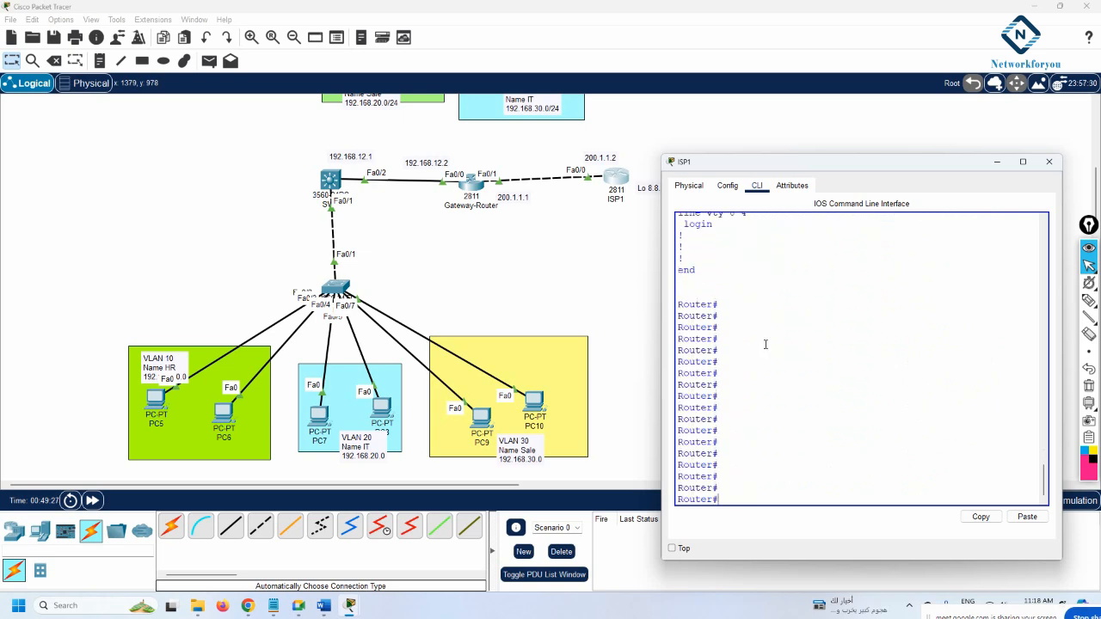
Step: Save ISP1's configuration, set its hostname to ISP in global configuration mode, and save again with do wr
{"action": "type", "text": "wr"}
{"action": "key", "text": "Return"}
{"action": "type", "text": "config t"}
{"action": "key", "text": "Return"}
{"action": "type", "text": "host"}
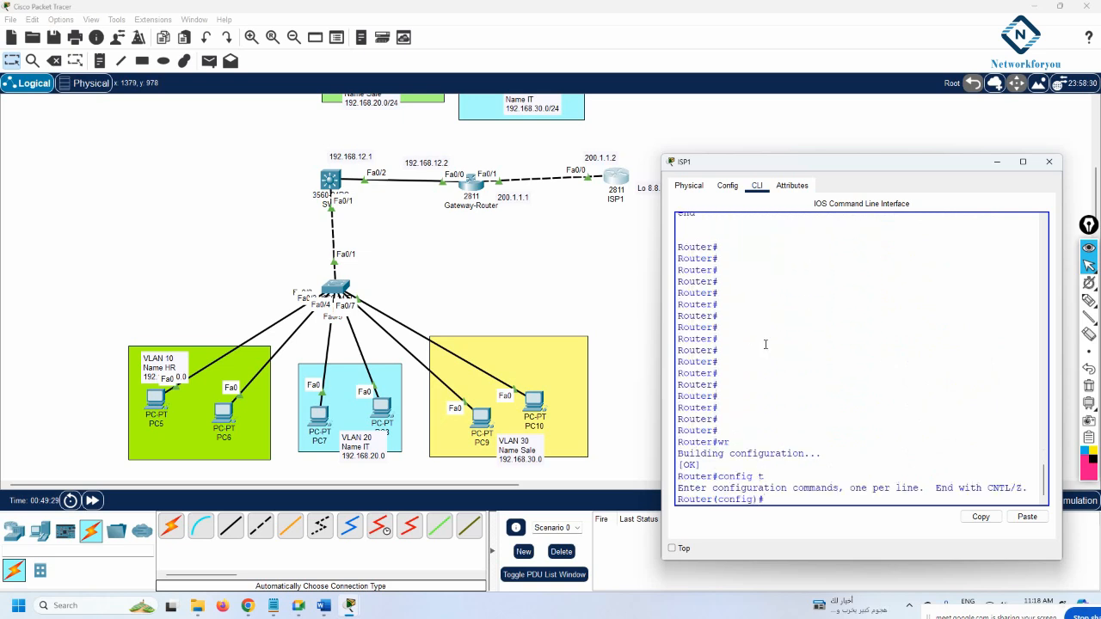
{"action": "key", "text": "Tab"}
{"action": "type", "text": "ISP"}
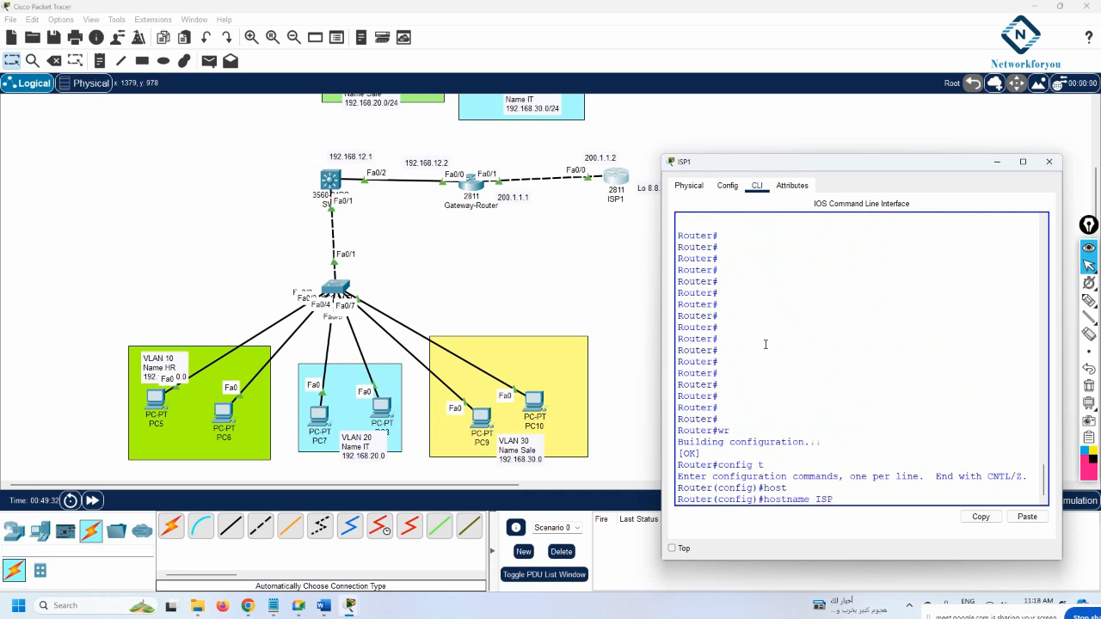
{"action": "key", "text": "Return"}
{"action": "type", "text": "do wr"}
{"action": "key", "text": "Return"}
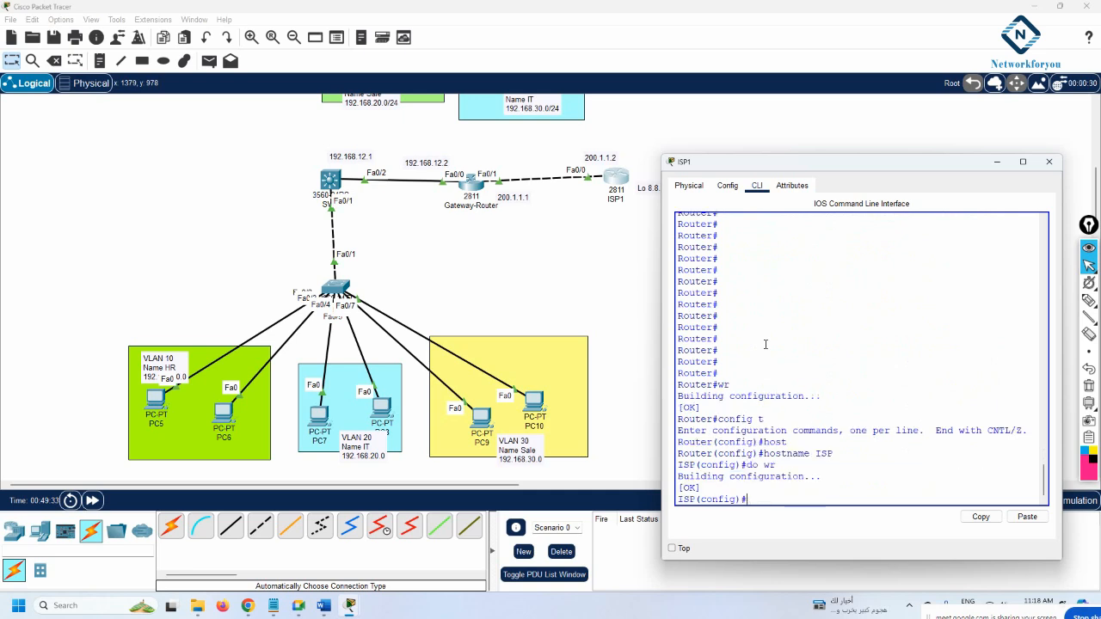
{"action": "key", "text": "Return"}
{"action": "key", "text": "Return"}
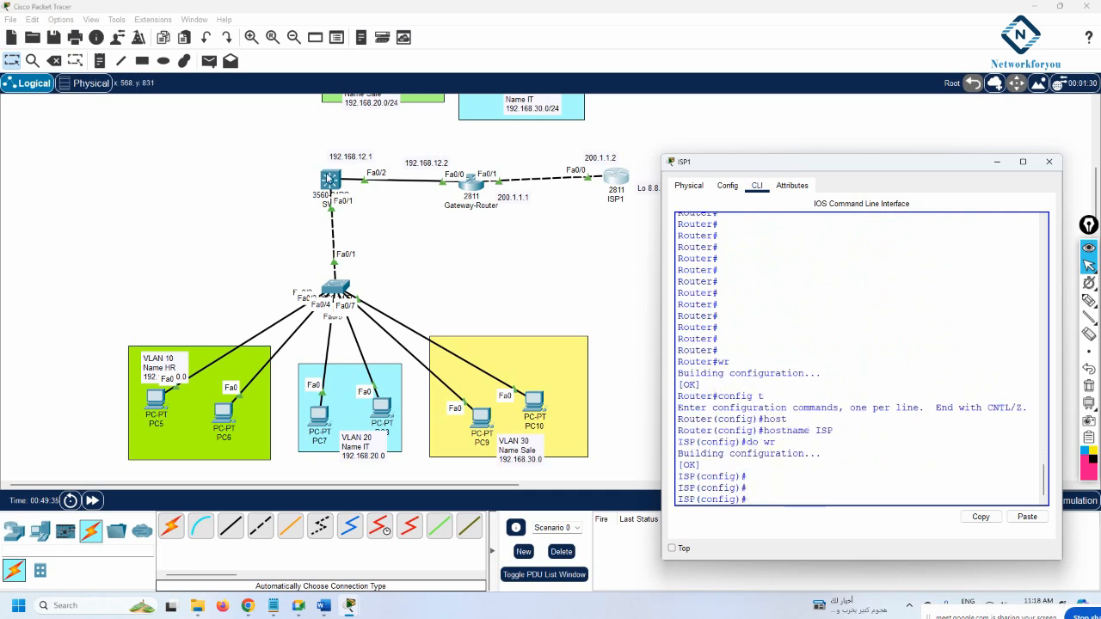
Step: Display the IP routing table on SW2 with sh ip route
{"action": "left_click", "coordinate": [330, 179]}
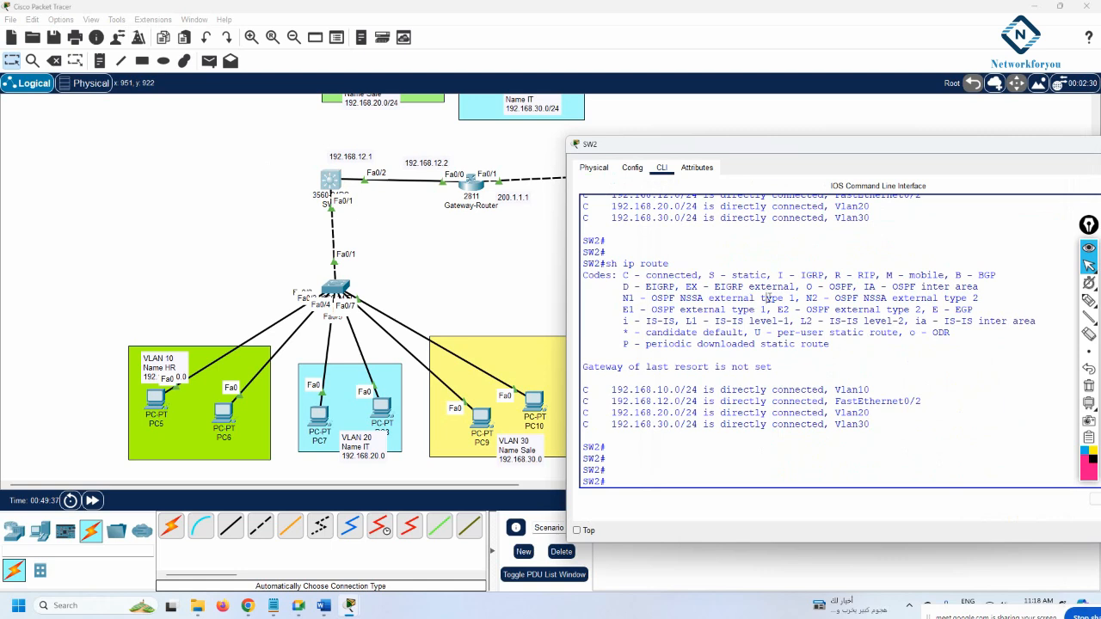
{"action": "key", "text": "Up"}
{"action": "key", "text": "Return"}
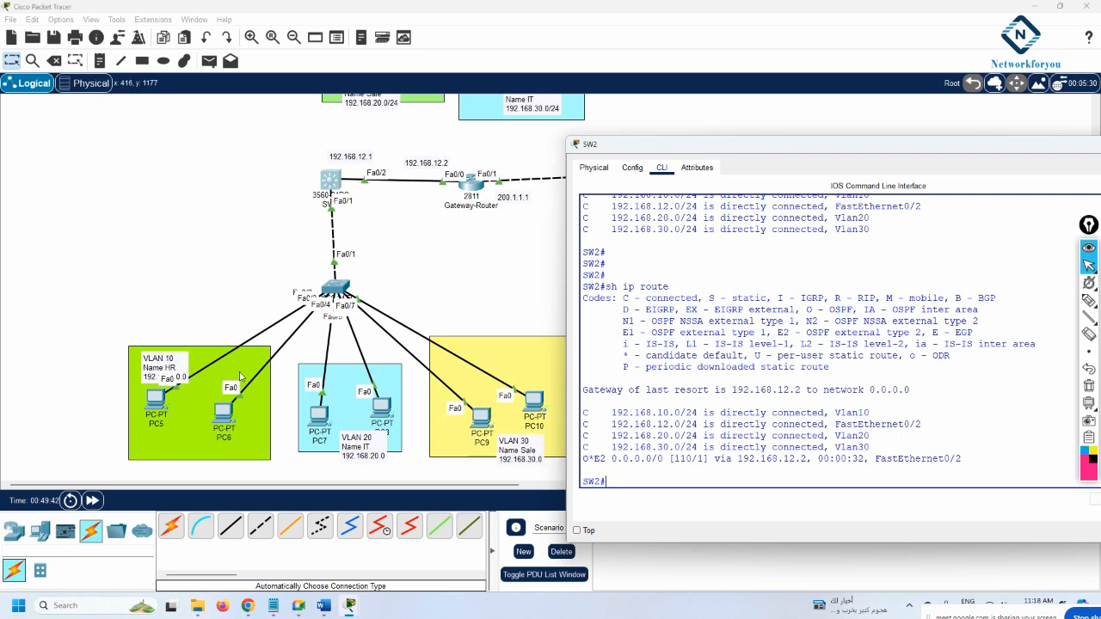
Step: Set PC5's IPv4 configuration to DHCP in its IP Configuration
{"action": "left_click", "coordinate": [157, 401]}
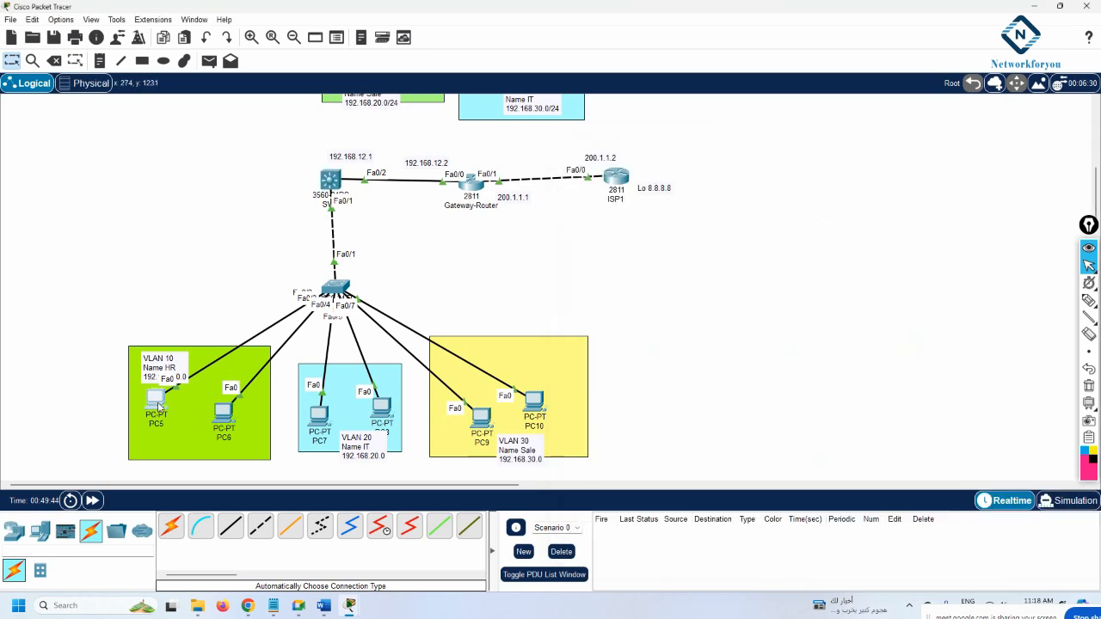
{"action": "left_click", "coordinate": [487, 153]}
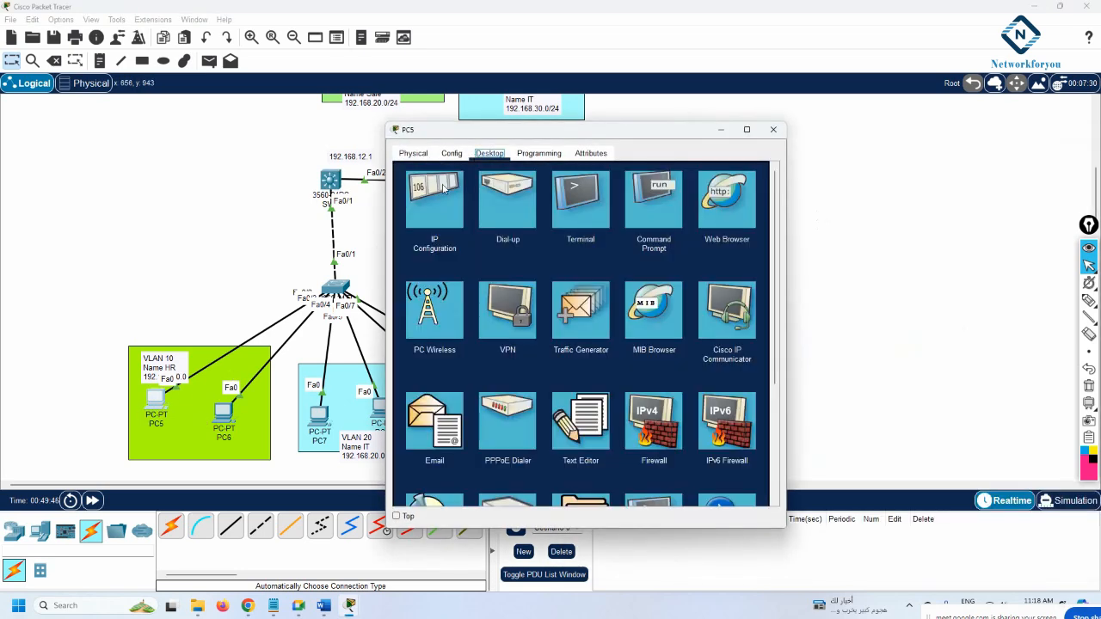
{"action": "left_click", "coordinate": [410, 198]}
{"action": "left_click", "coordinate": [410, 220]}
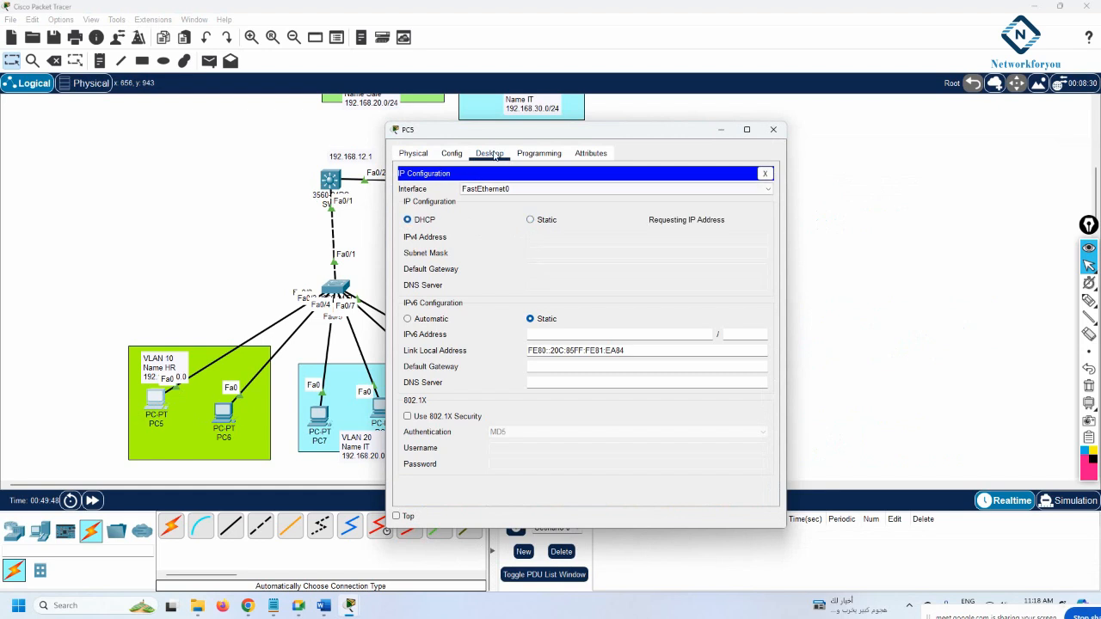
{"action": "left_click_drag", "start_coordinate": [503, 134], "coordinate": [751, 123]}
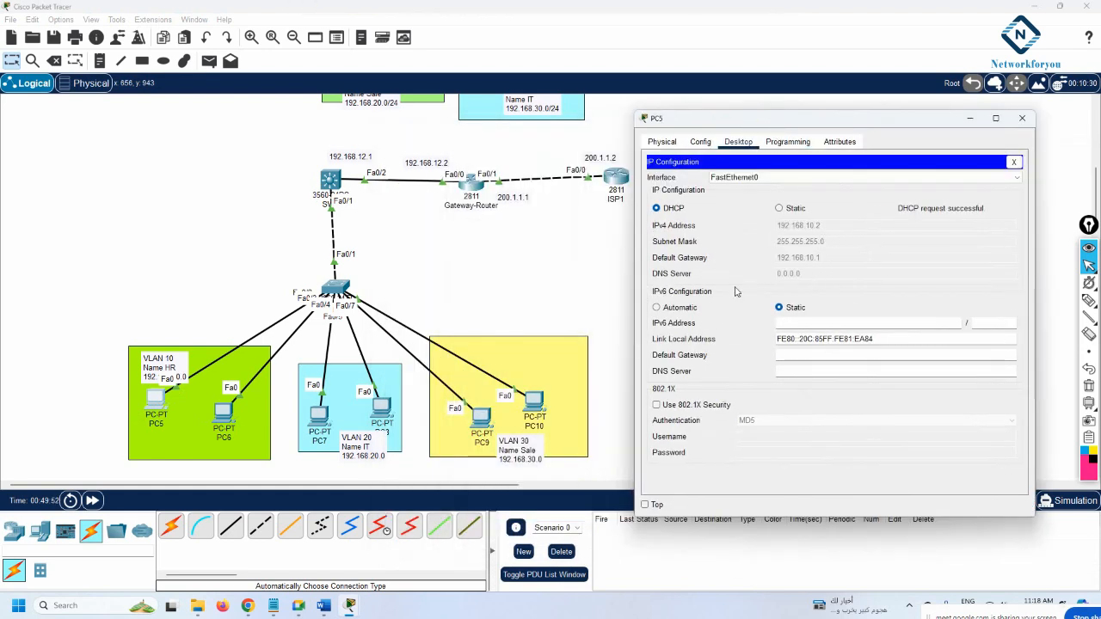
Step: Switch PC6 from static to DHCP addressing in its IP Configuration
{"action": "left_click", "coordinate": [223, 415]}
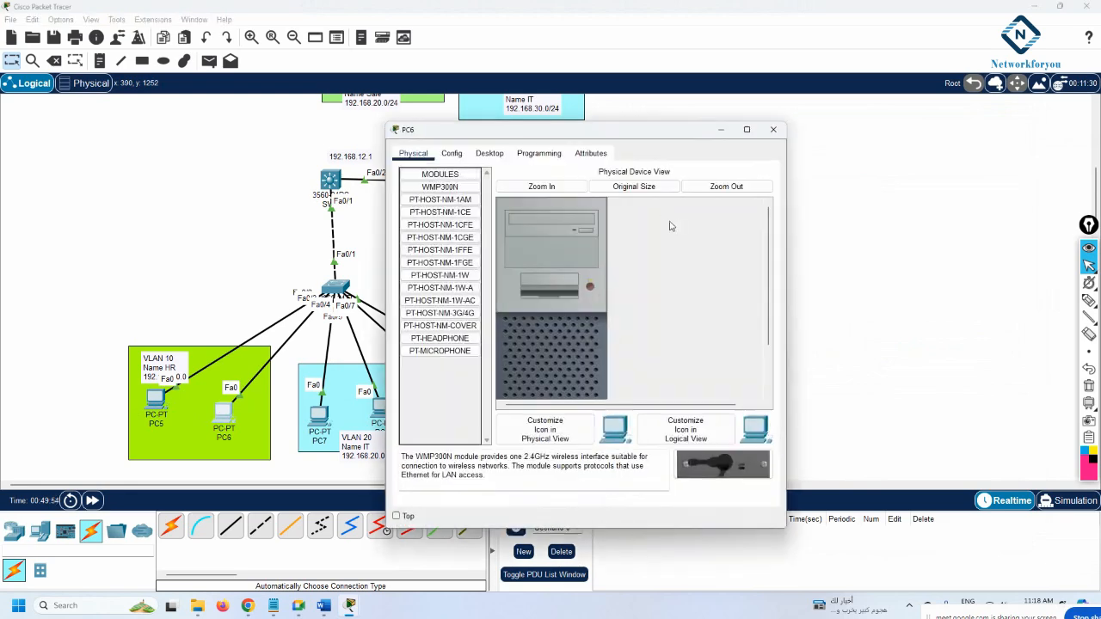
{"action": "left_click", "coordinate": [489, 154]}
{"action": "left_click", "coordinate": [445, 231]}
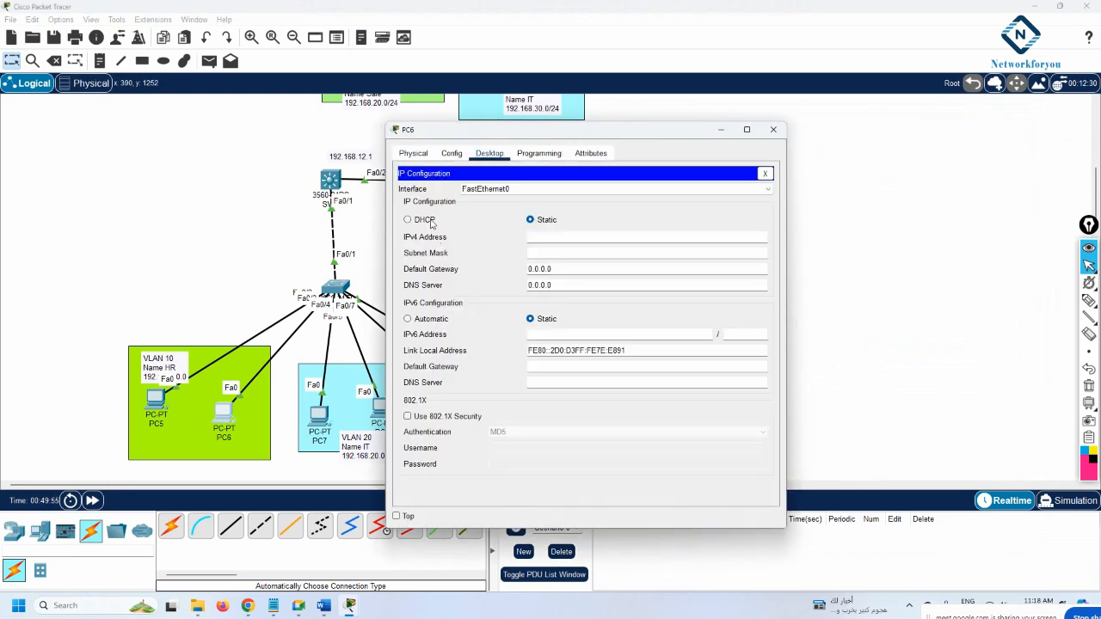
{"action": "left_click", "coordinate": [431, 222]}
{"action": "left_click_drag", "start_coordinate": [586, 137], "coordinate": [770, 132]}
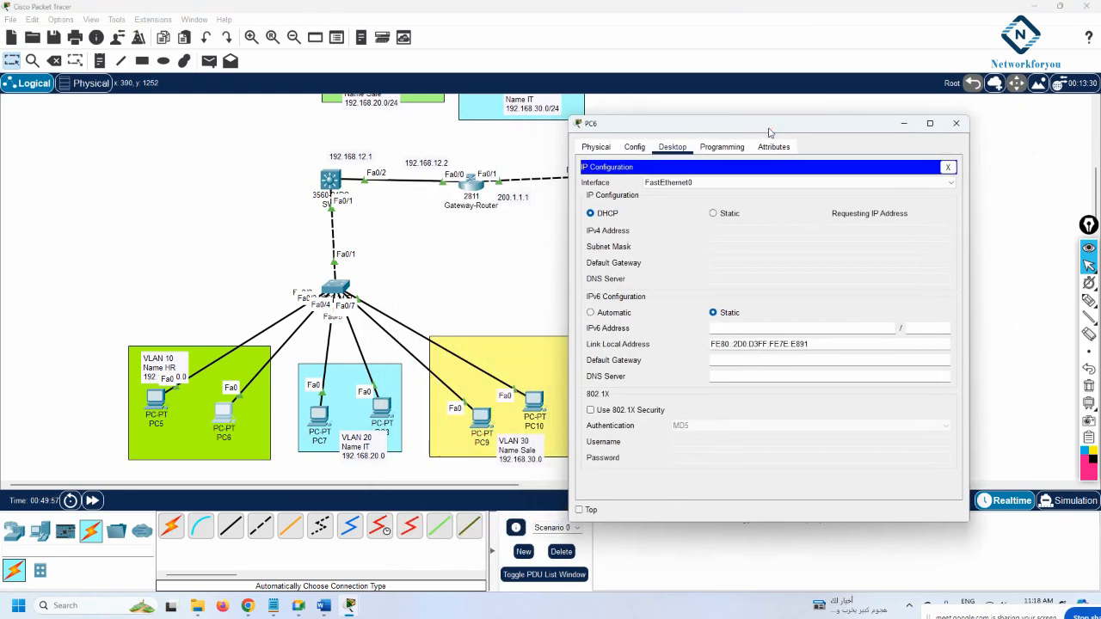
Step: Switch PC7 in VLAN 20 to DHCP addressing in its IP Configuration
{"action": "left_click", "coordinate": [319, 416]}
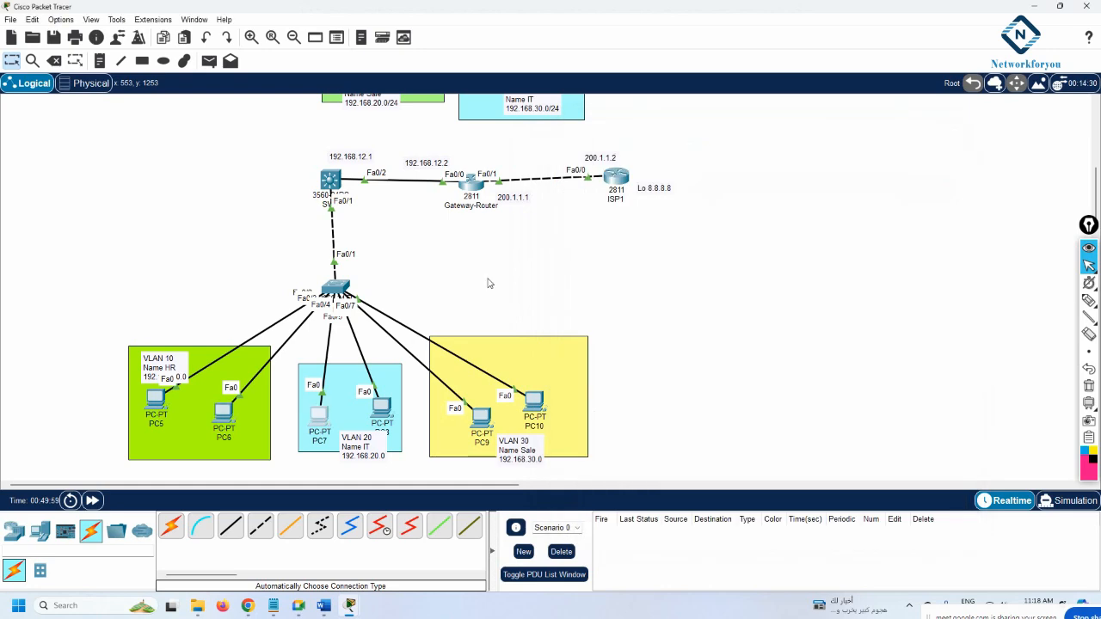
{"action": "left_click", "coordinate": [487, 155]}
{"action": "left_click", "coordinate": [439, 193]}
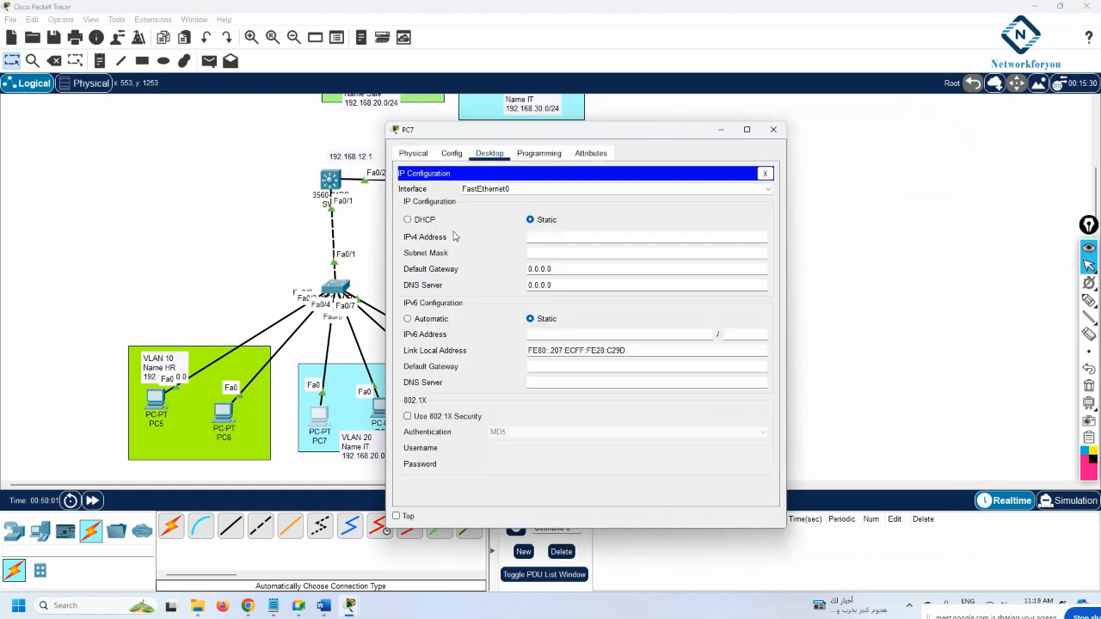
{"action": "left_click", "coordinate": [420, 222]}
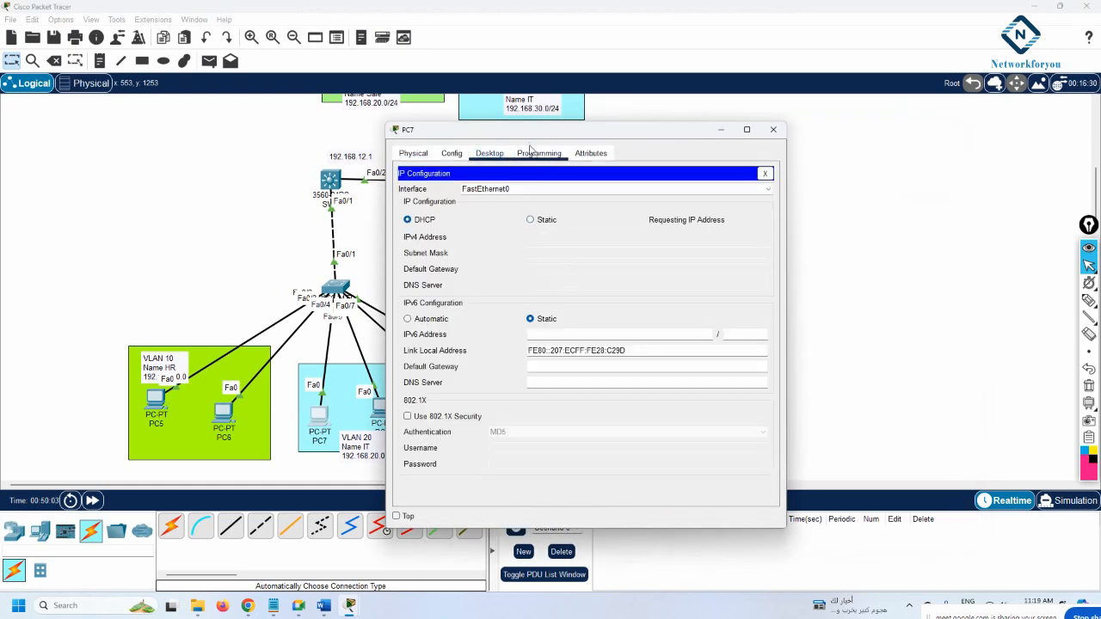
{"action": "left_click_drag", "start_coordinate": [533, 131], "coordinate": [747, 130]}
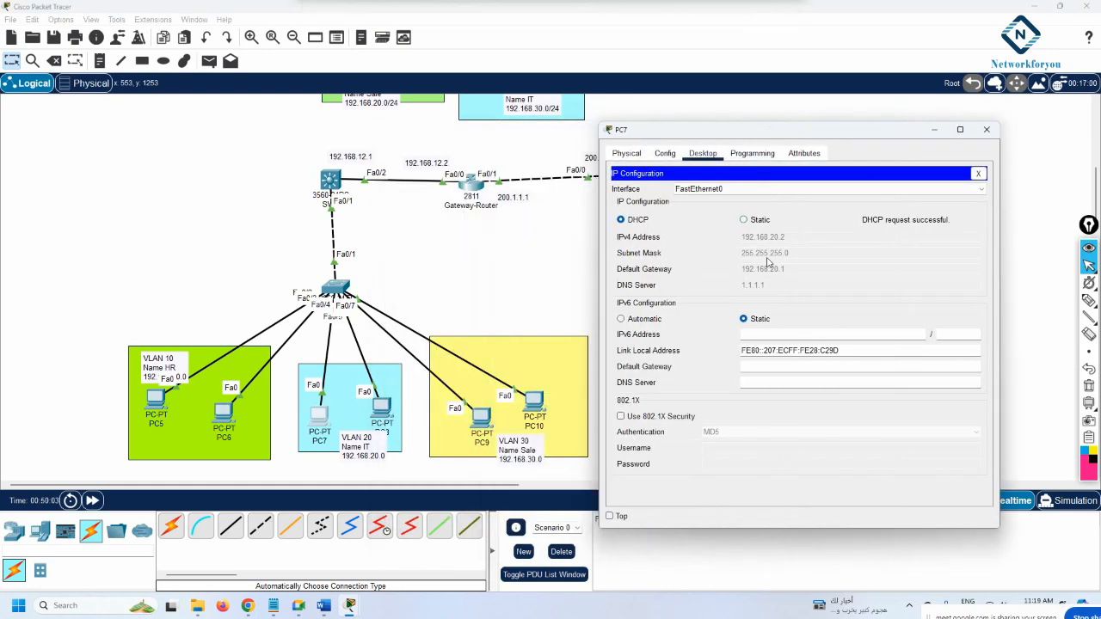
Step: Request an IPv4 address through DHCP for PC8 in VLAN 20
{"action": "left_click", "coordinate": [383, 413]}
{"action": "left_click", "coordinate": [487, 155]}
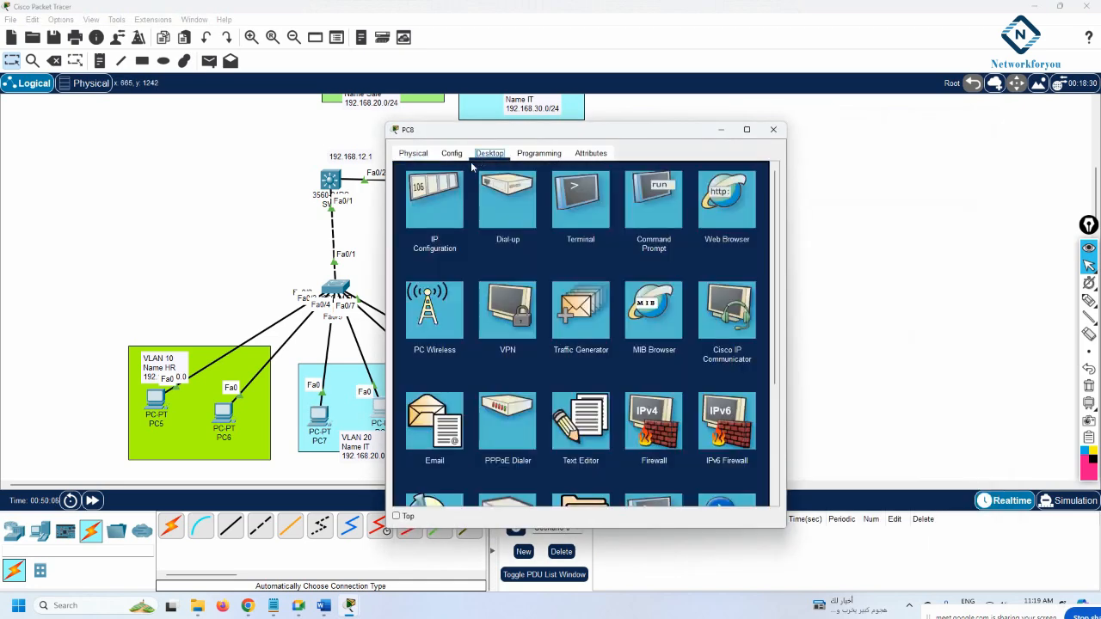
{"action": "left_click", "coordinate": [440, 194]}
{"action": "left_click", "coordinate": [422, 221]}
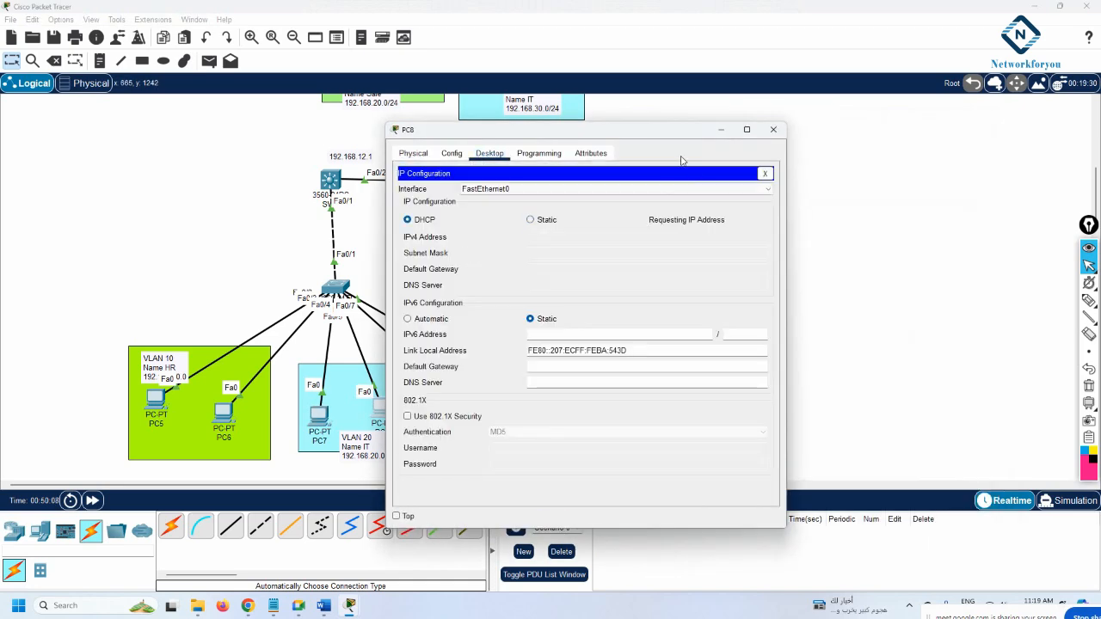
{"action": "left_click_drag", "start_coordinate": [640, 130], "coordinate": [742, 133]}
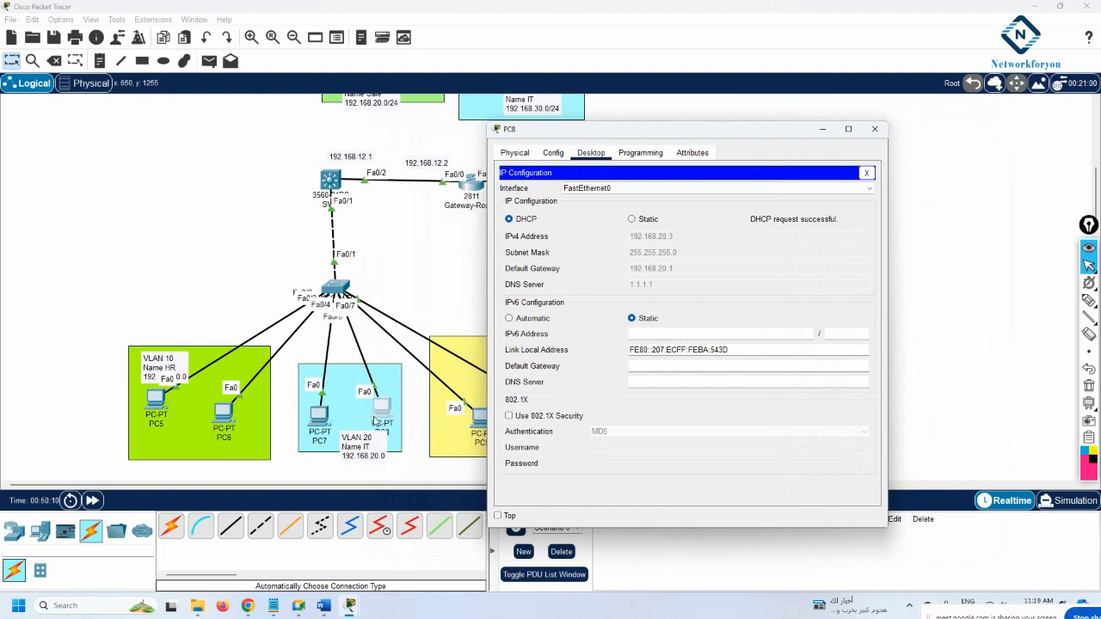
Step: Set PC9 in VLAN 30 to obtain its IPv4 address through DHCP and close its window
{"action": "left_click", "coordinate": [481, 422]}
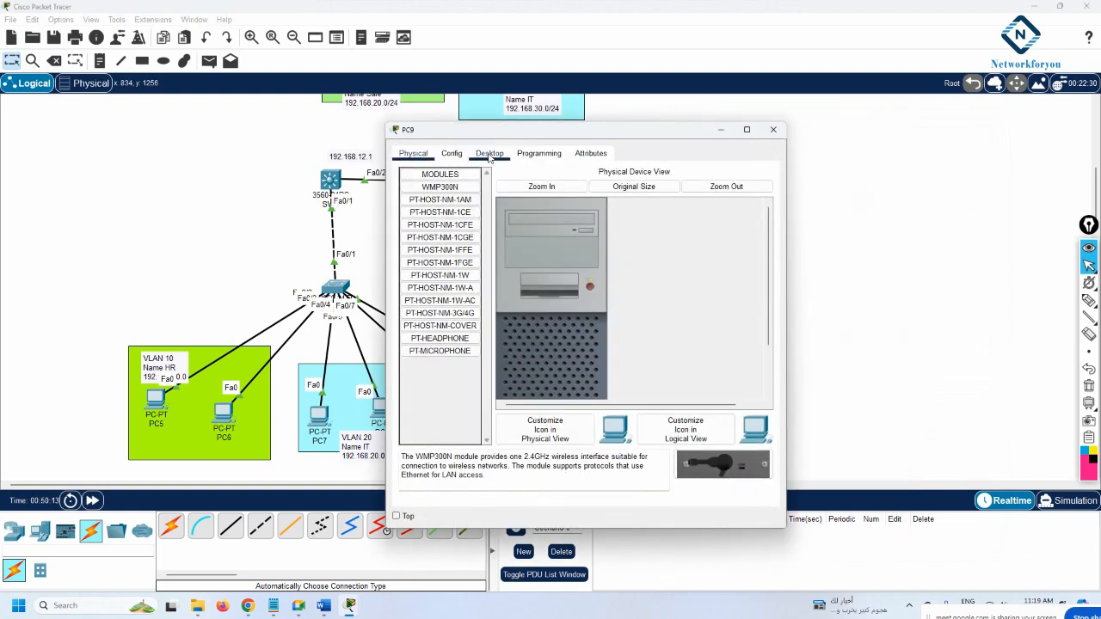
{"action": "left_click", "coordinate": [489, 153]}
{"action": "left_click", "coordinate": [427, 199]}
{"action": "left_click", "coordinate": [408, 220]}
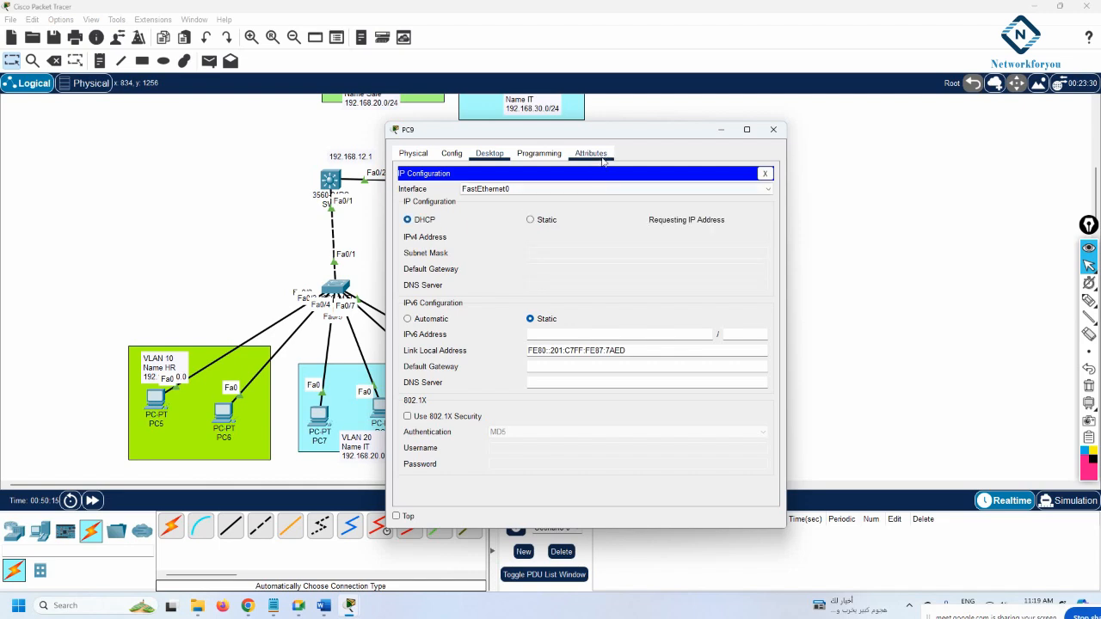
{"action": "left_click_drag", "start_coordinate": [596, 130], "coordinate": [736, 132]}
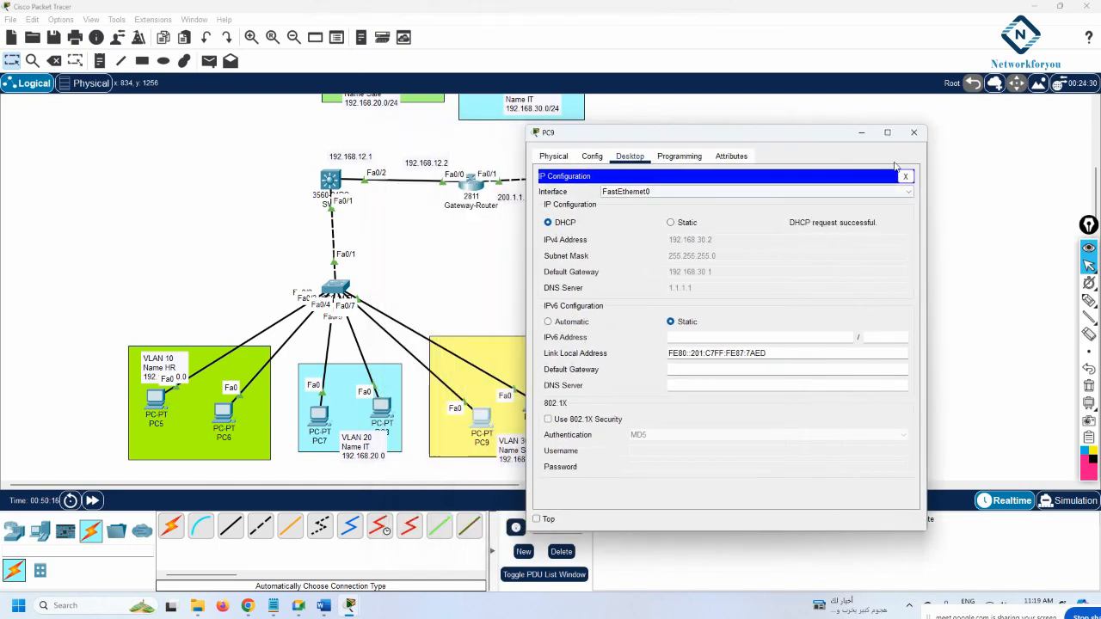
{"action": "left_click", "coordinate": [913, 131]}
Step: Set PC10 in VLAN 30 to DHCP addressing and close its window
{"action": "left_click", "coordinate": [534, 403]}
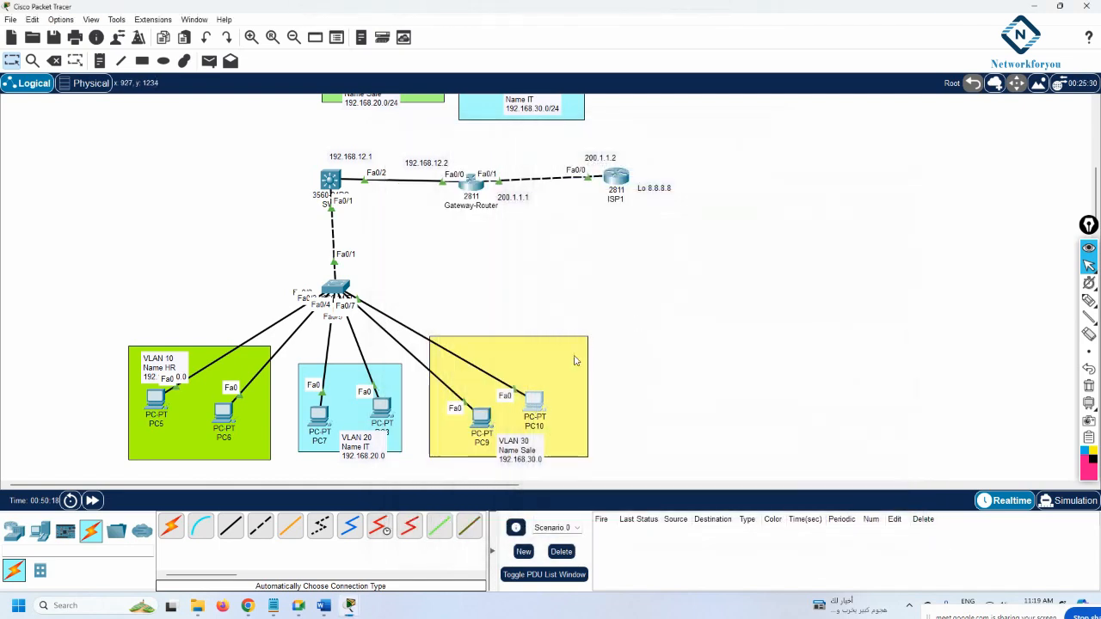
{"action": "left_click", "coordinate": [489, 153]}
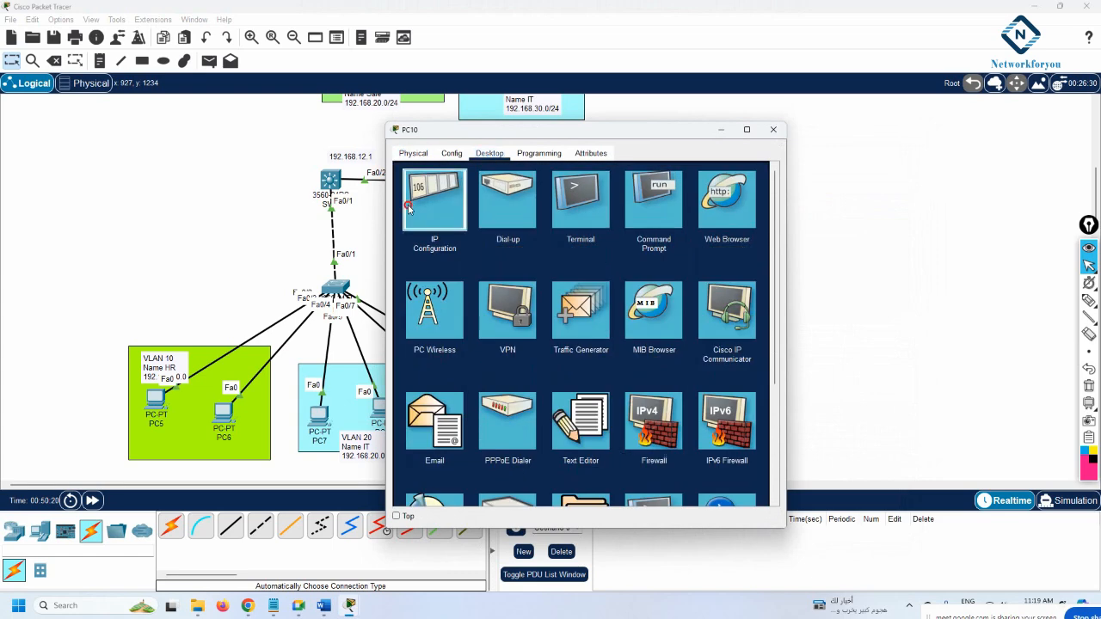
{"action": "left_click", "coordinate": [435, 202]}
{"action": "left_click", "coordinate": [408, 219]}
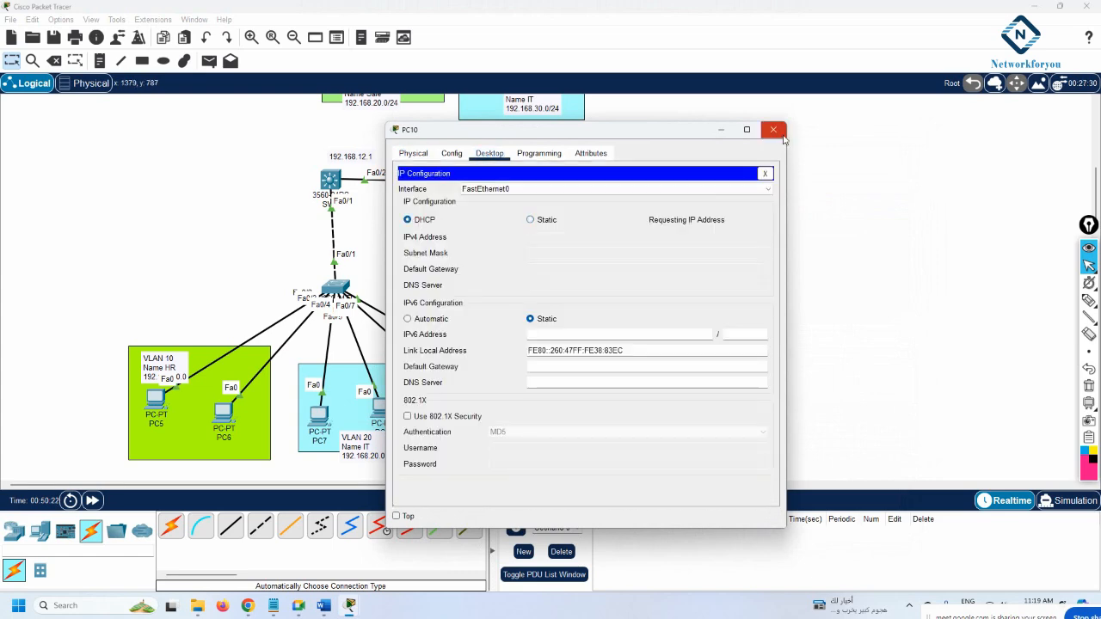
{"action": "left_click", "coordinate": [780, 132]}
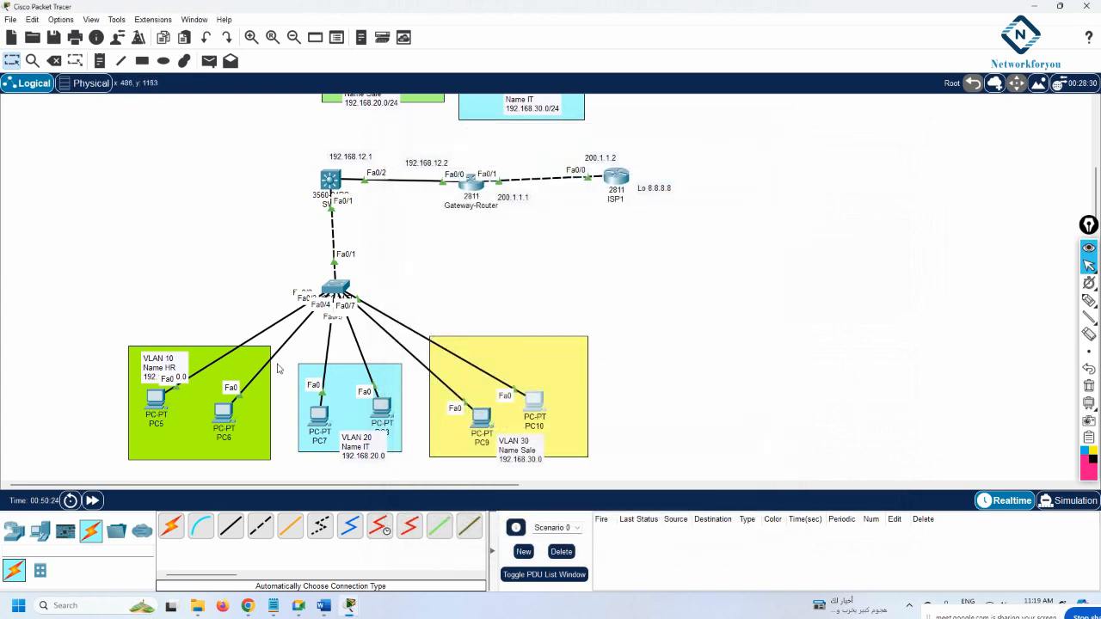
Step: Ping 192.168.20.2 from PC5's Command Prompt and check PC7's IP configuration
{"action": "left_click", "coordinate": [164, 399]}
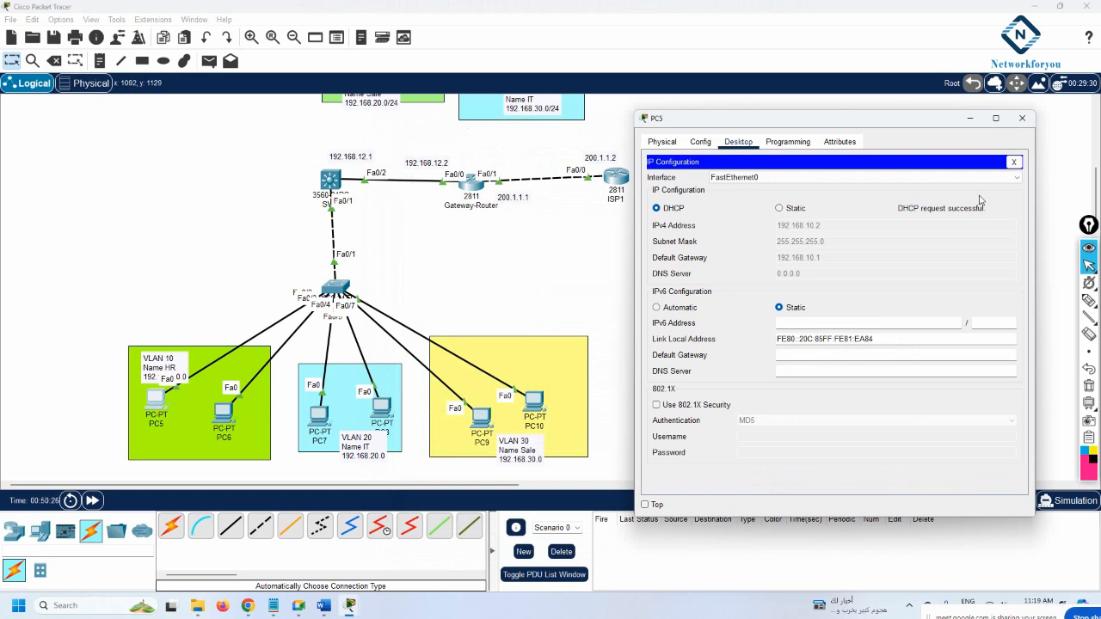
{"action": "left_click", "coordinate": [1014, 161]}
{"action": "left_click", "coordinate": [894, 201]}
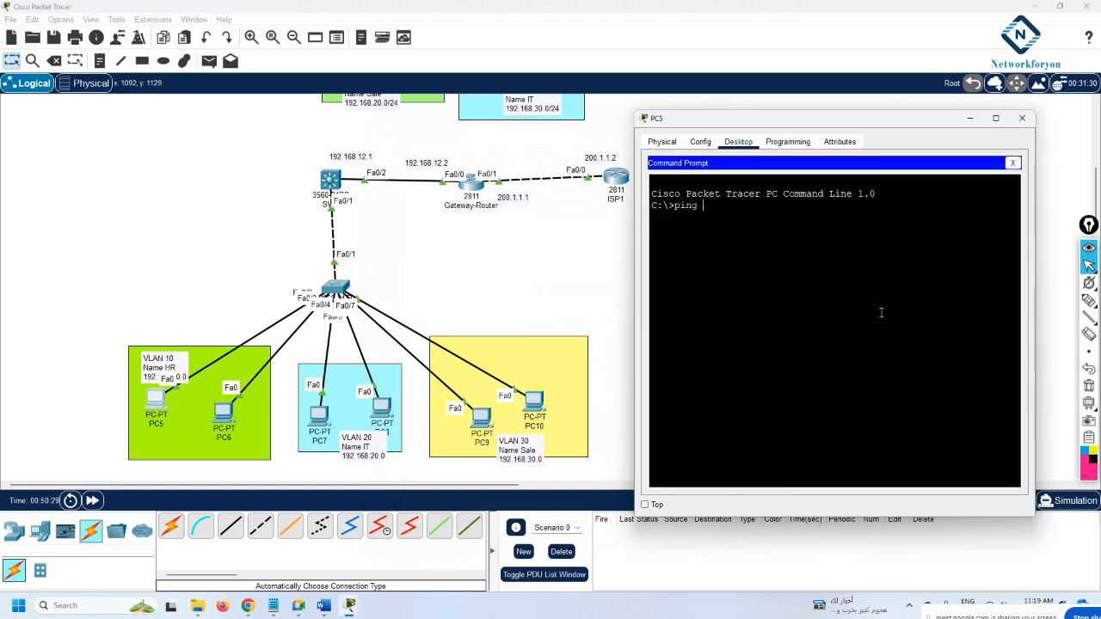
{"action": "type", "text": "ping 192.168.20.2"}
{"action": "key", "text": "Return"}
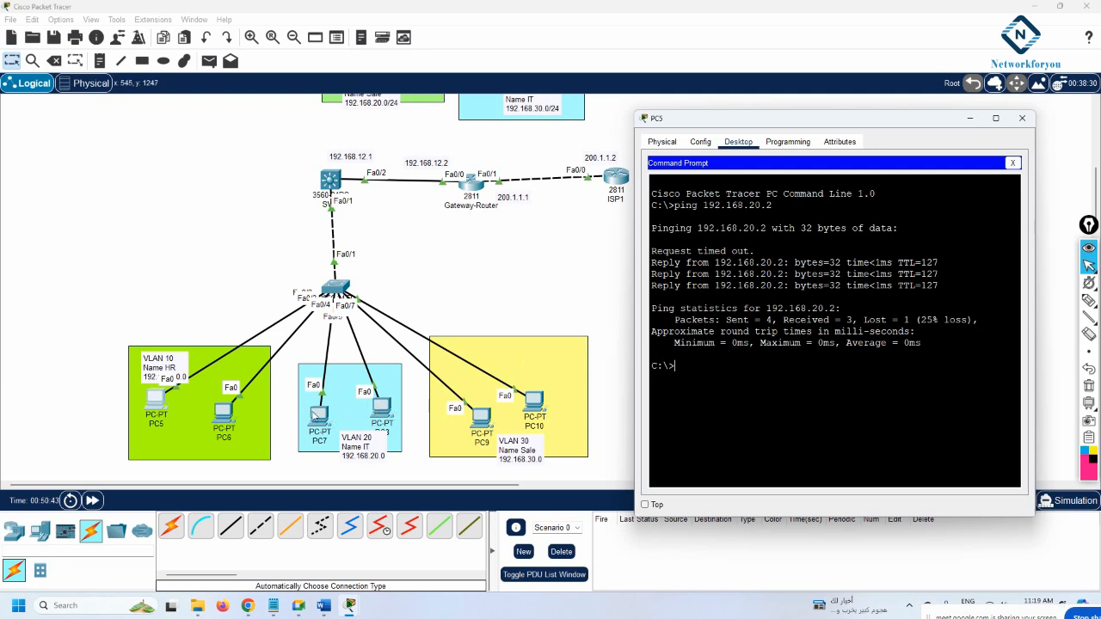
{"action": "left_click", "coordinate": [318, 417]}
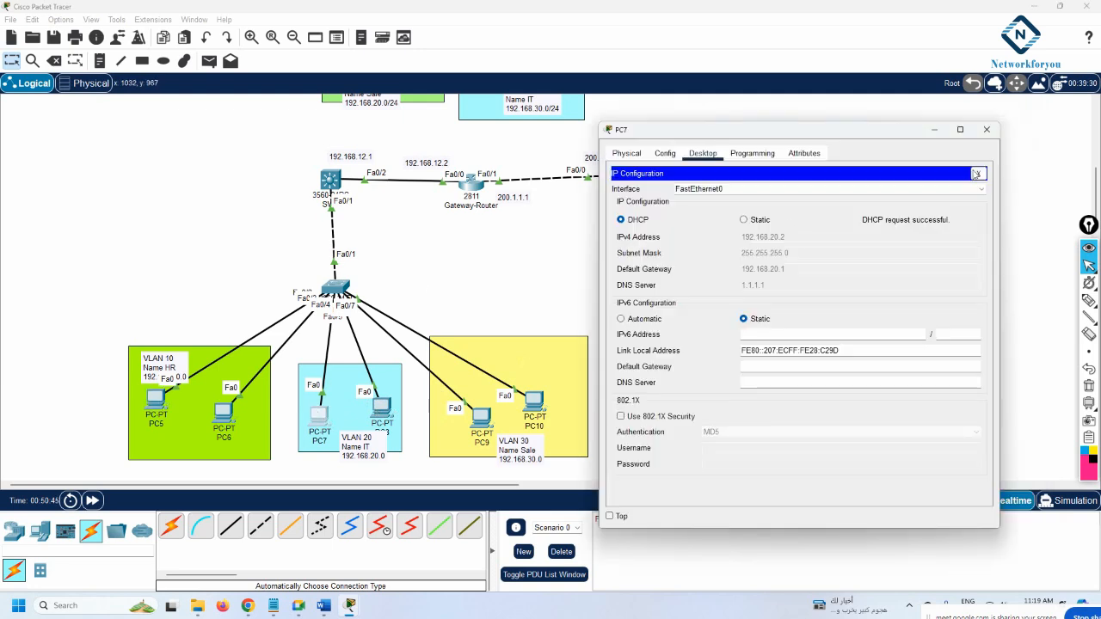
{"action": "left_click", "coordinate": [987, 129]}
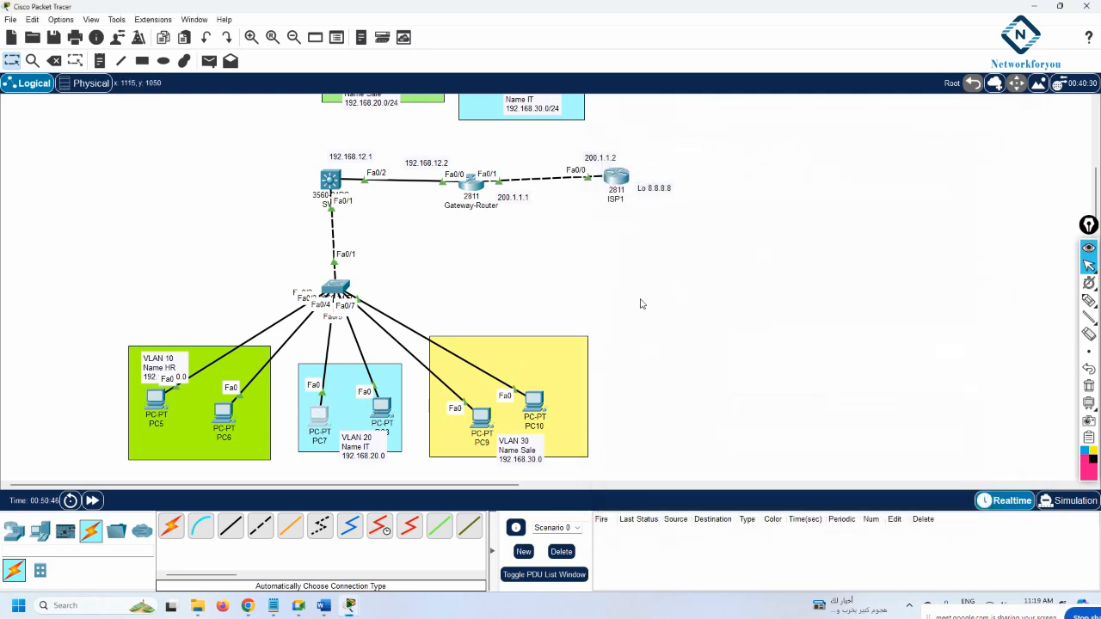
Step: Check the IP configuration of PC9 in VLAN 30 and close its window
{"action": "left_click", "coordinate": [152, 394]}
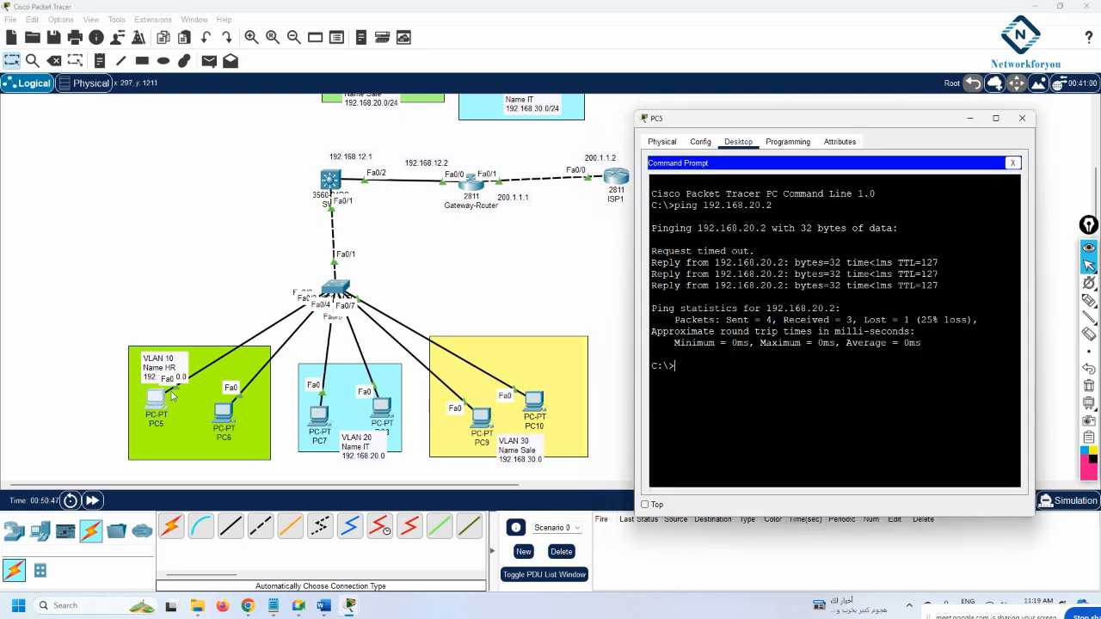
{"action": "left_click", "coordinate": [480, 420]}
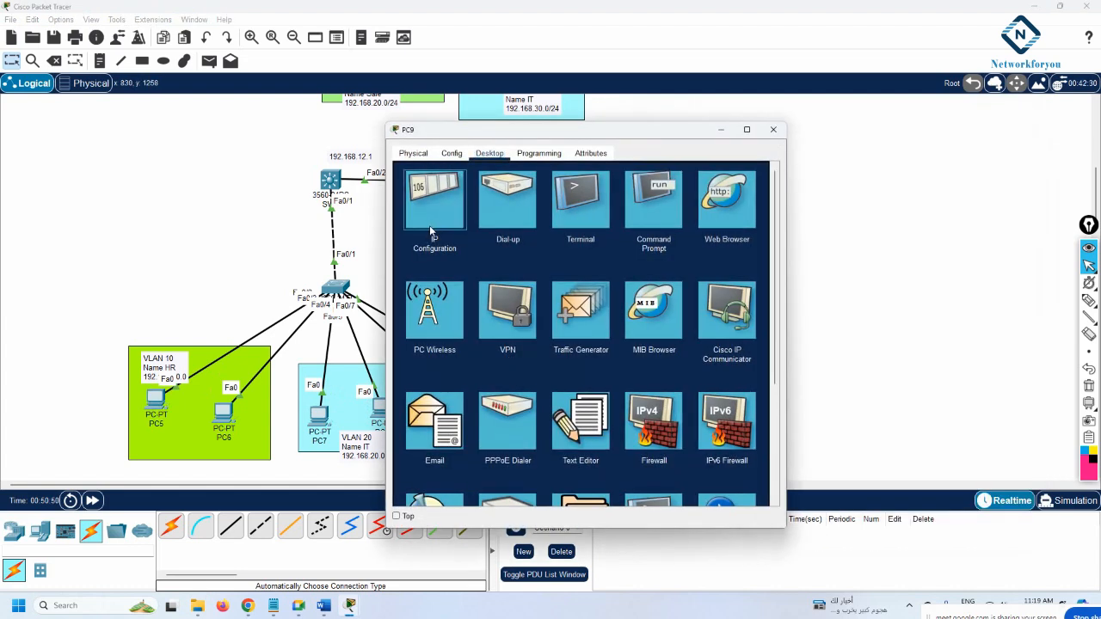
{"action": "left_click", "coordinate": [429, 225]}
{"action": "left_click", "coordinate": [772, 132]}
Step: Ping 192.168.30.2 and the ISP loopback 8.8.8.8 from PC5's Command Prompt
{"action": "left_click", "coordinate": [155, 400]}
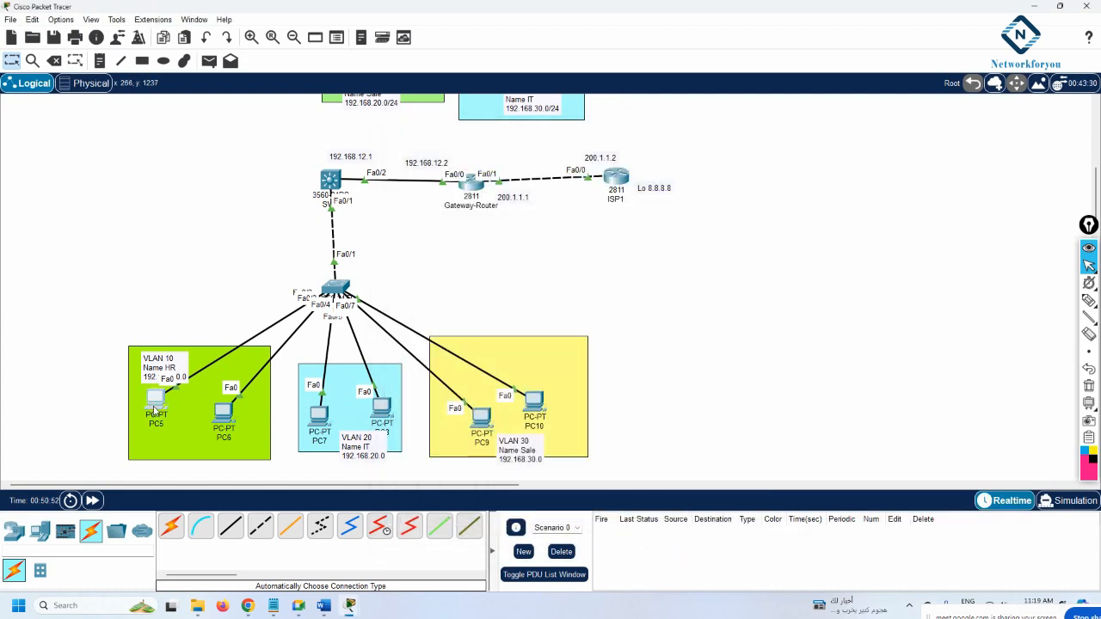
{"action": "key", "text": "Up"}
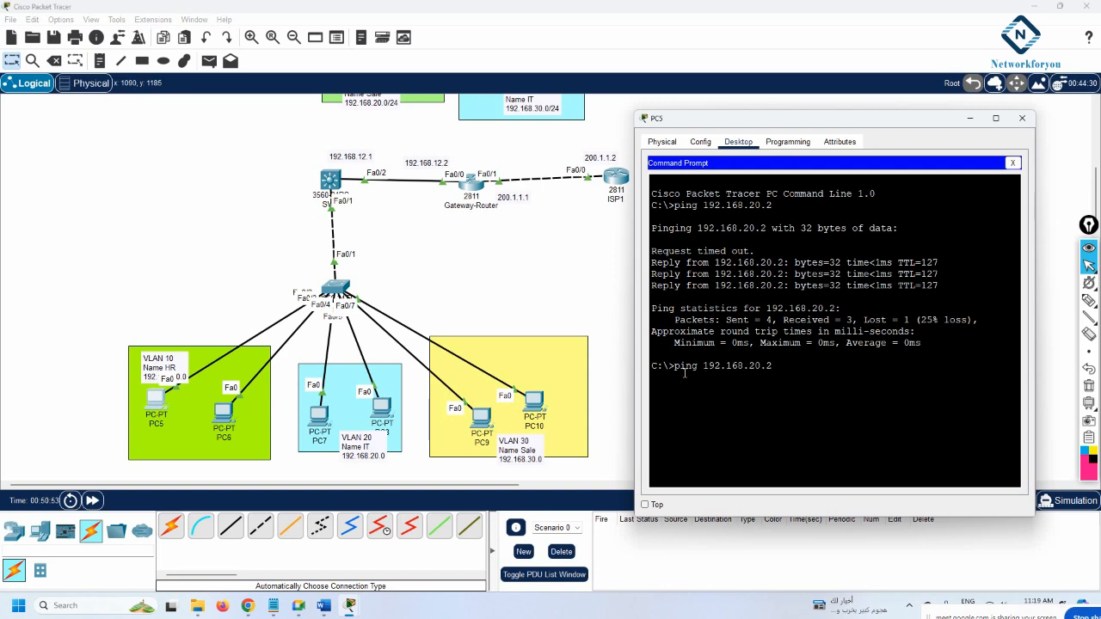
{"action": "key", "text": "Left"}
{"action": "key", "text": "Left"}
{"action": "key", "text": "Left"}
{"action": "key", "text": "BackSpace"}
{"action": "type", "text": "3"}
{"action": "key", "text": "Return"}
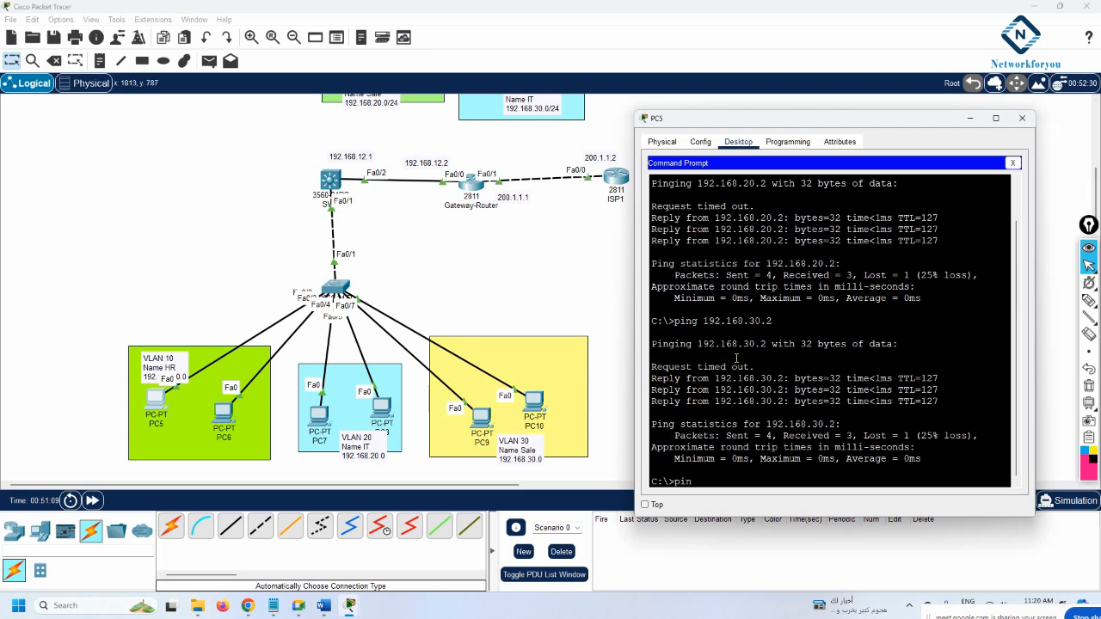
{"action": "type", "text": ".8.8.8."}
{"action": "key", "text": "Return"}
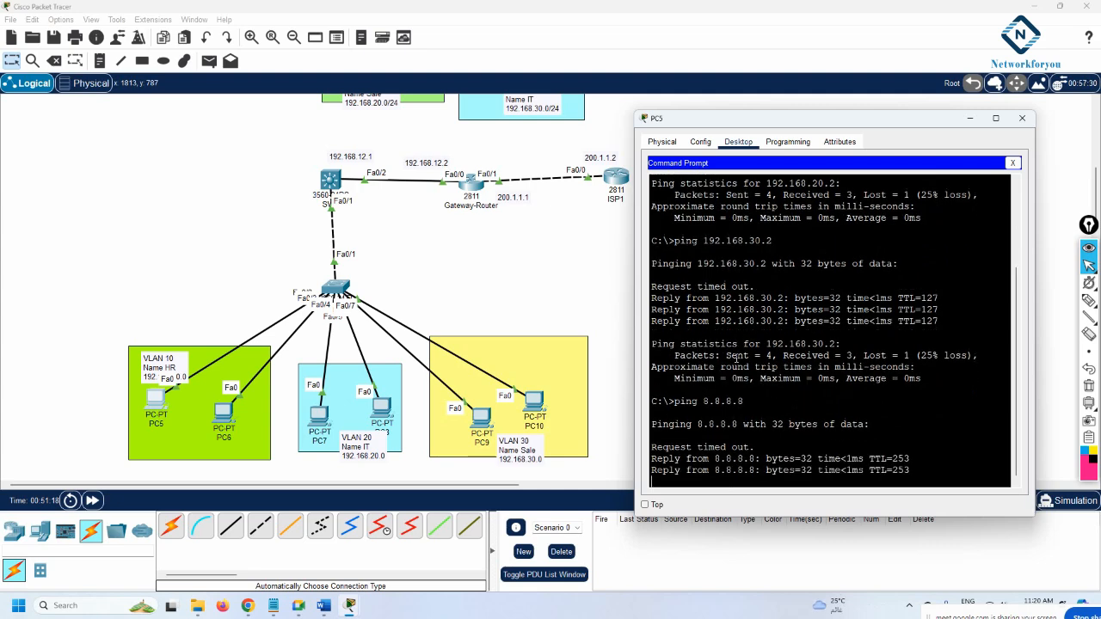
Step: Close PC6's IP configuration and ping 8.8.8.8 from its Command Prompt
{"action": "left_click", "coordinate": [217, 415]}
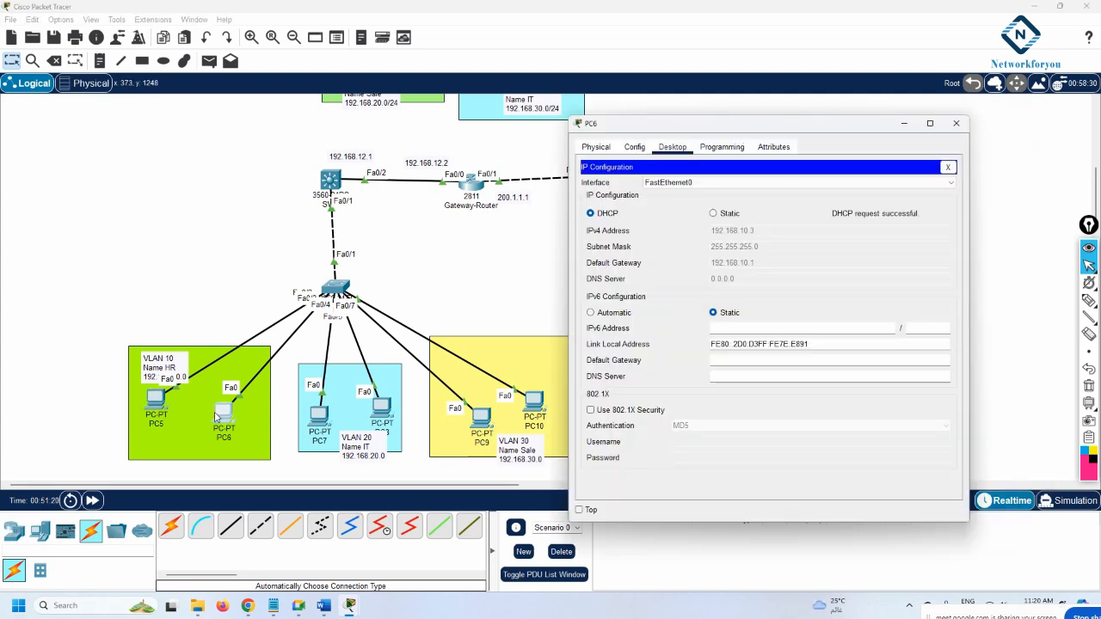
{"action": "left_click", "coordinate": [946, 166]}
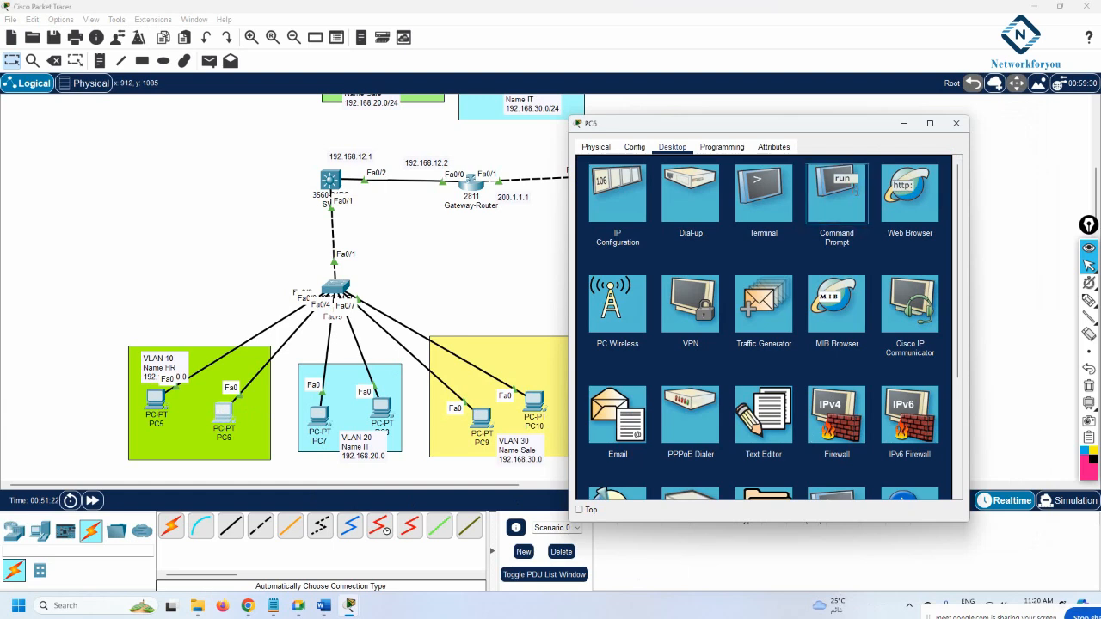
{"action": "left_click", "coordinate": [858, 194]}
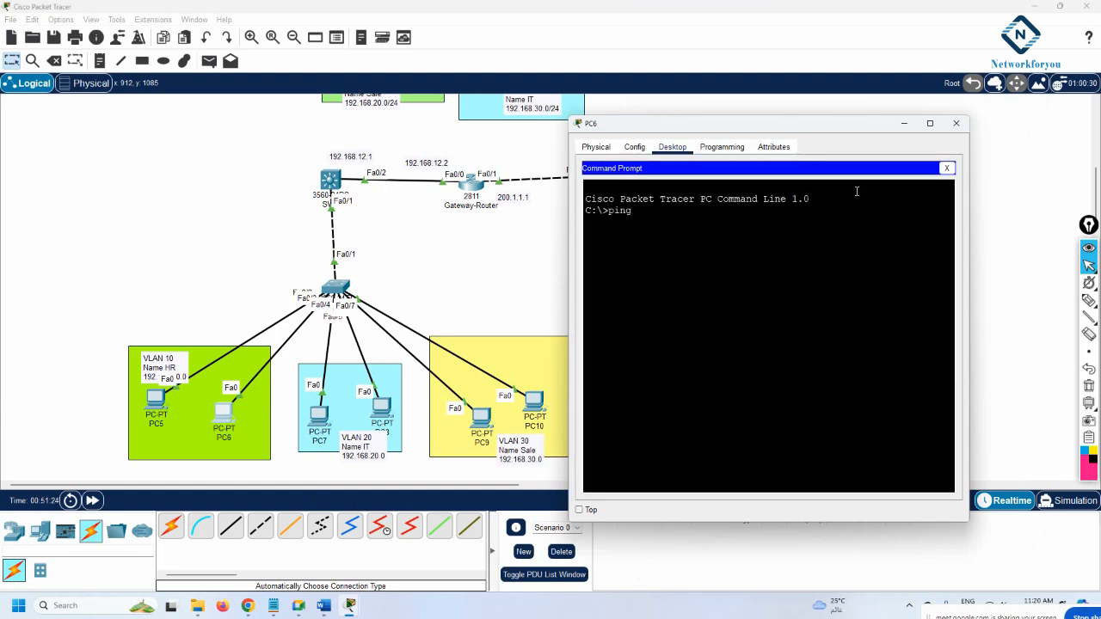
{"action": "type", "text": "ping 8.8.8.8"}
{"action": "key", "text": "Return"}
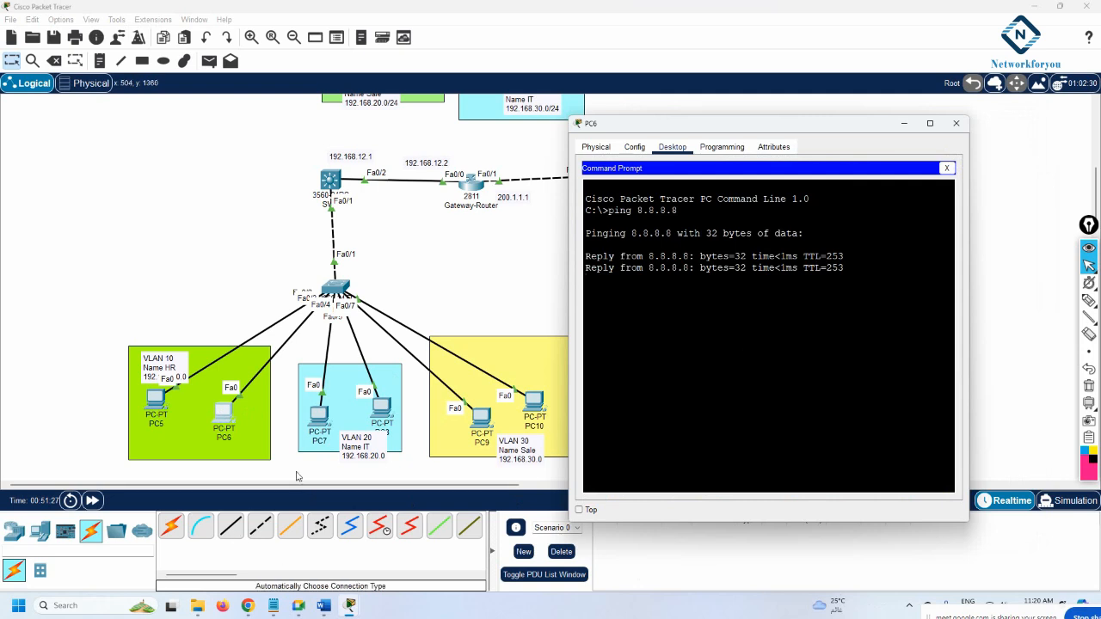
Step: Test PC7's connectivity to the ISP loopback by pinging 8.8.8.8 from its Command Prompt
{"action": "left_click", "coordinate": [319, 419]}
{"action": "left_click", "coordinate": [651, 200]}
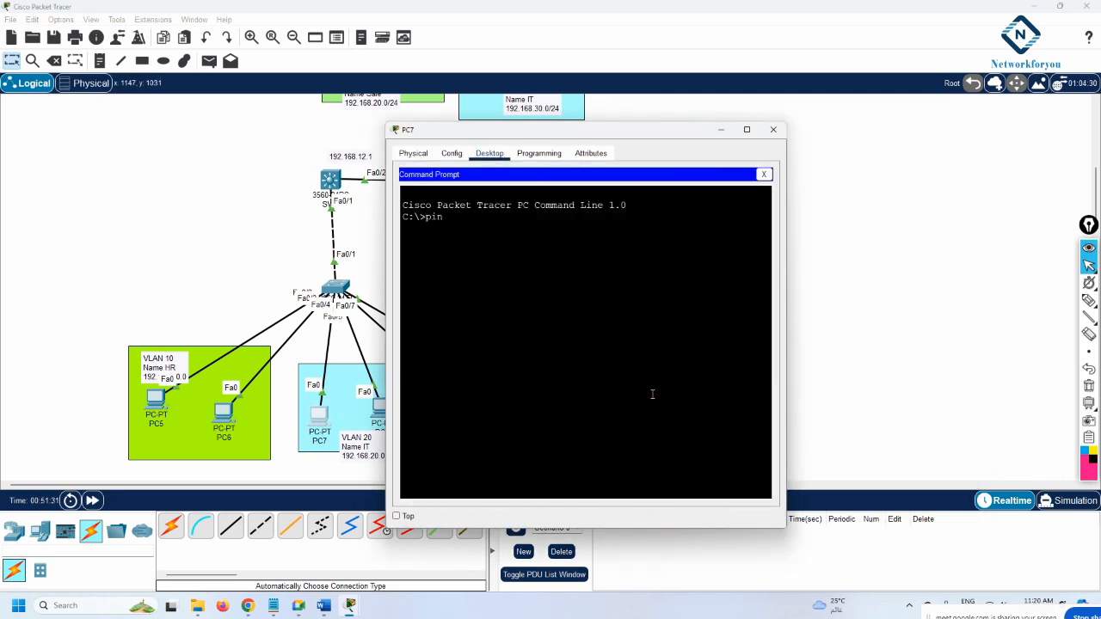
{"action": "type", "text": "ping 8.8.8.8"}
{"action": "key", "text": "Return"}
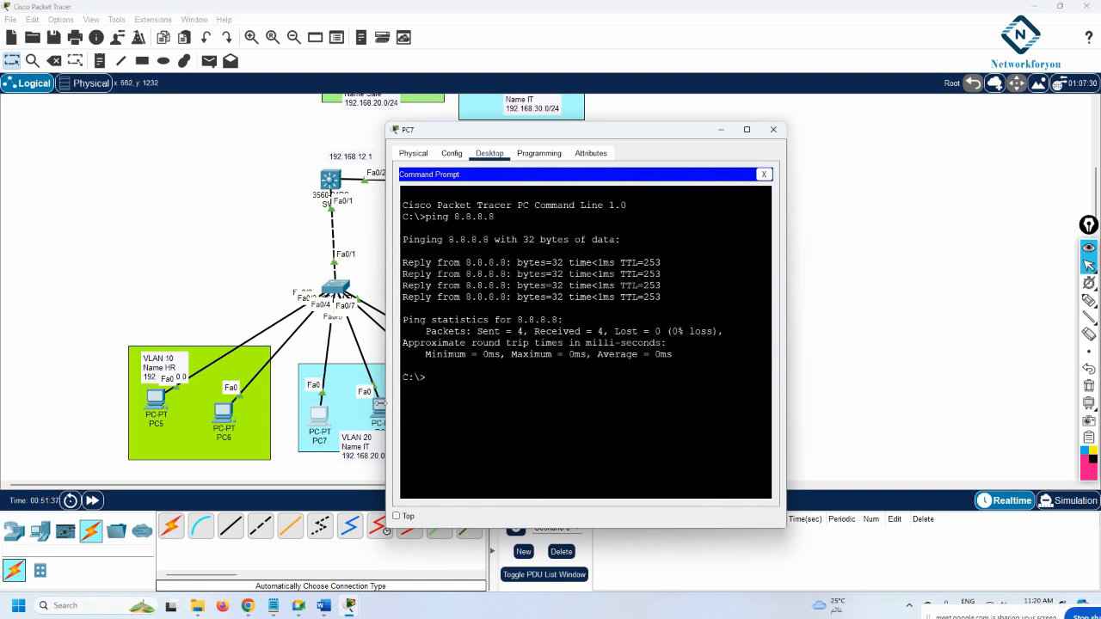
Step: Close PC8's IP configuration and ping 8.8.8.8 from its Command Prompt
{"action": "left_click", "coordinate": [379, 411]}
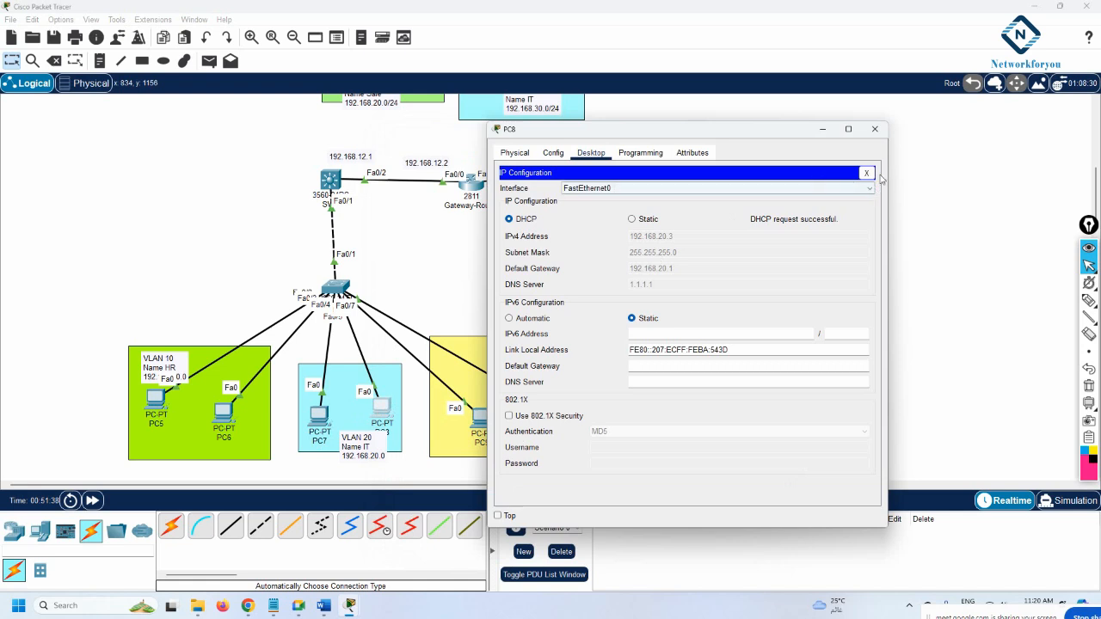
{"action": "left_click", "coordinate": [867, 173]}
{"action": "left_click", "coordinate": [755, 205]}
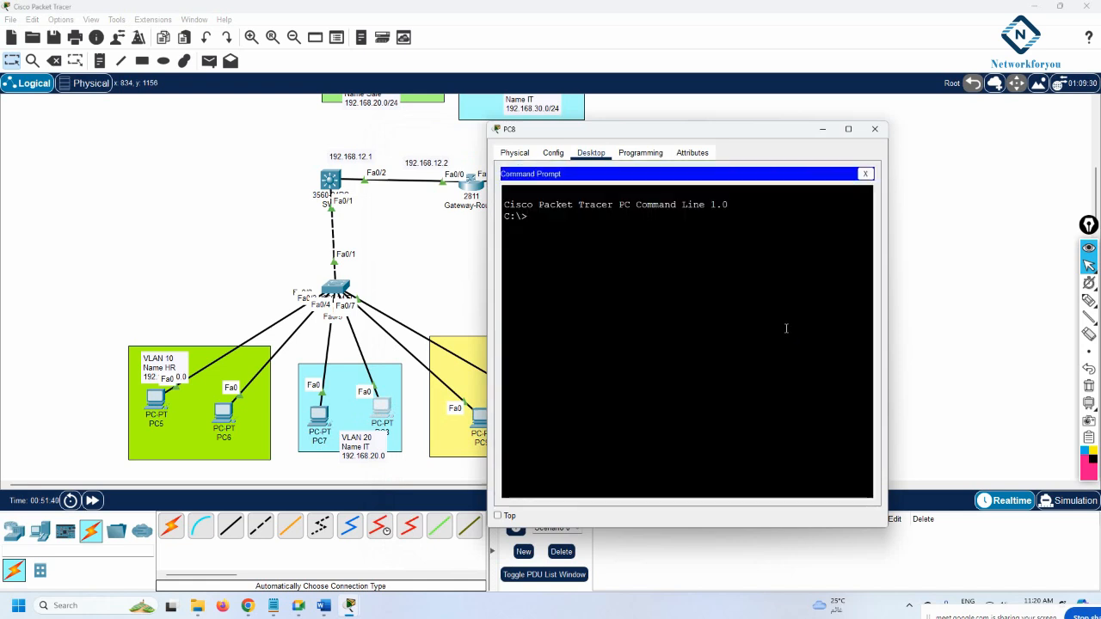
{"action": "type", "text": "ping 8.8.8.8"}
{"action": "key", "text": "Return"}
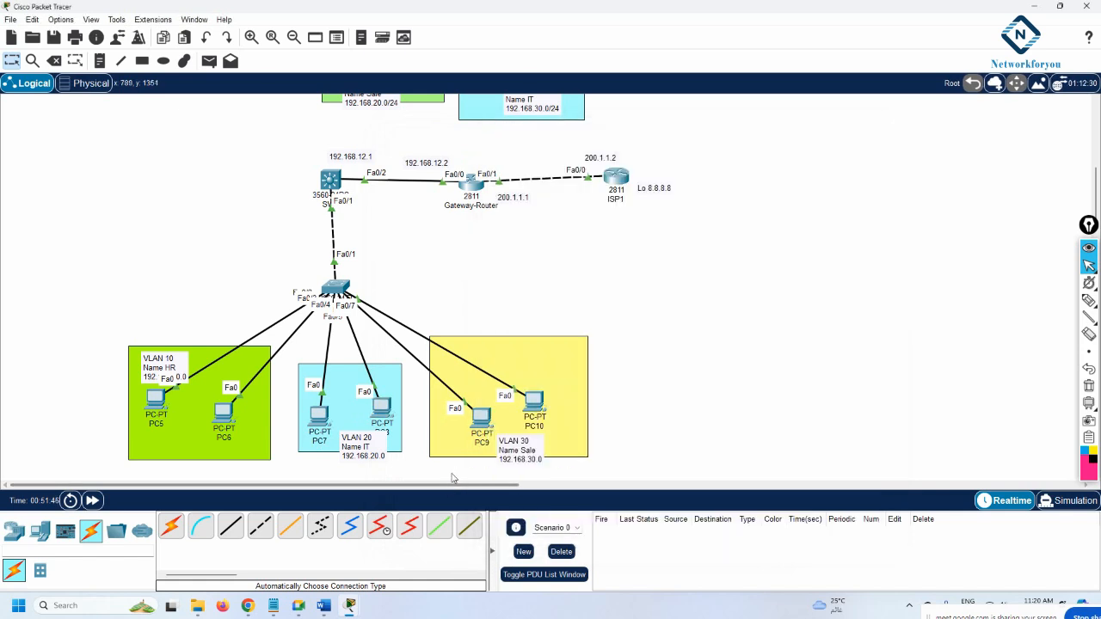
Step: Ping 8.8.8.8 from the Command Prompt of PC9 in VLAN 30 and minimize its window
{"action": "left_click", "coordinate": [484, 417]}
{"action": "left_click", "coordinate": [482, 417]}
{"action": "left_click", "coordinate": [583, 206]}
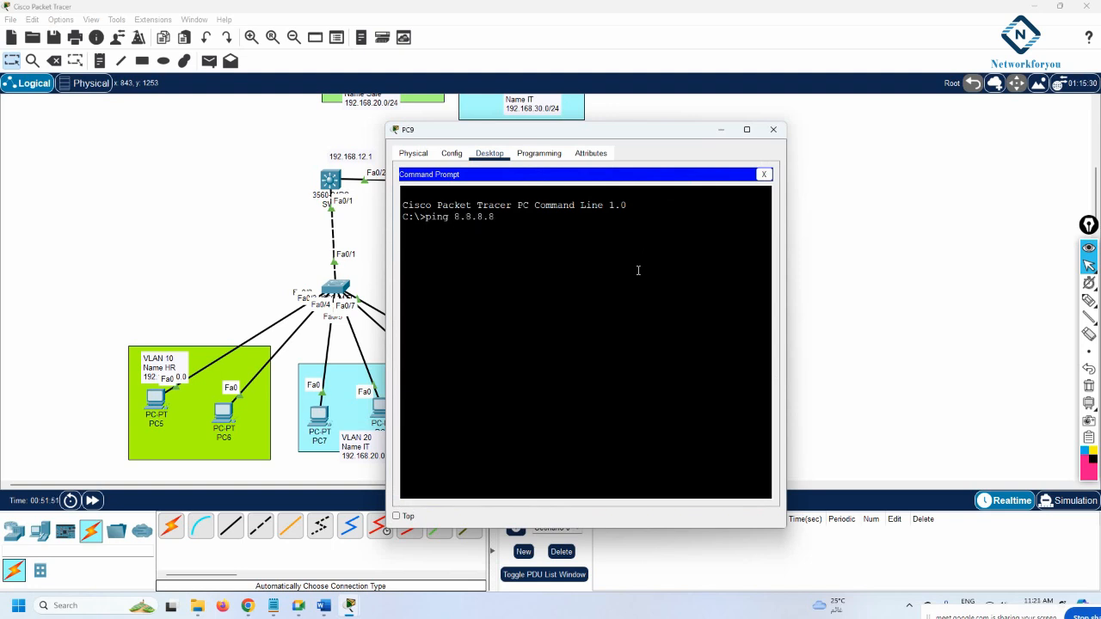
{"action": "key", "text": "Return"}
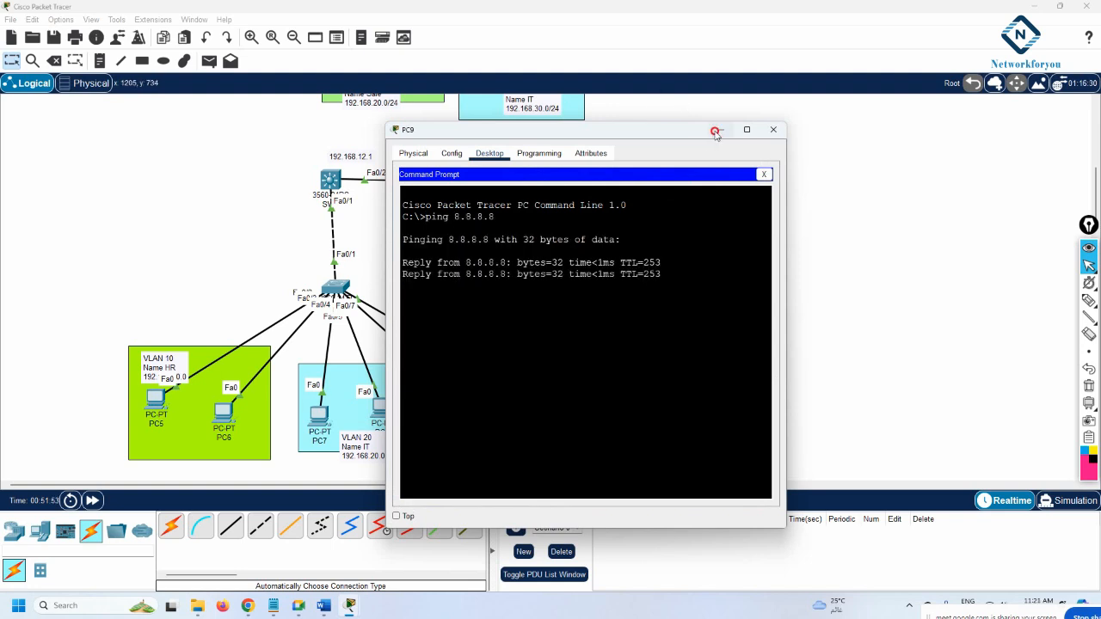
{"action": "left_click", "coordinate": [714, 133]}
Step: Test the connectivity of PC10 in VLAN 30 by pinging 8.8.8.8 from its Command Prompt
{"action": "left_click", "coordinate": [534, 403]}
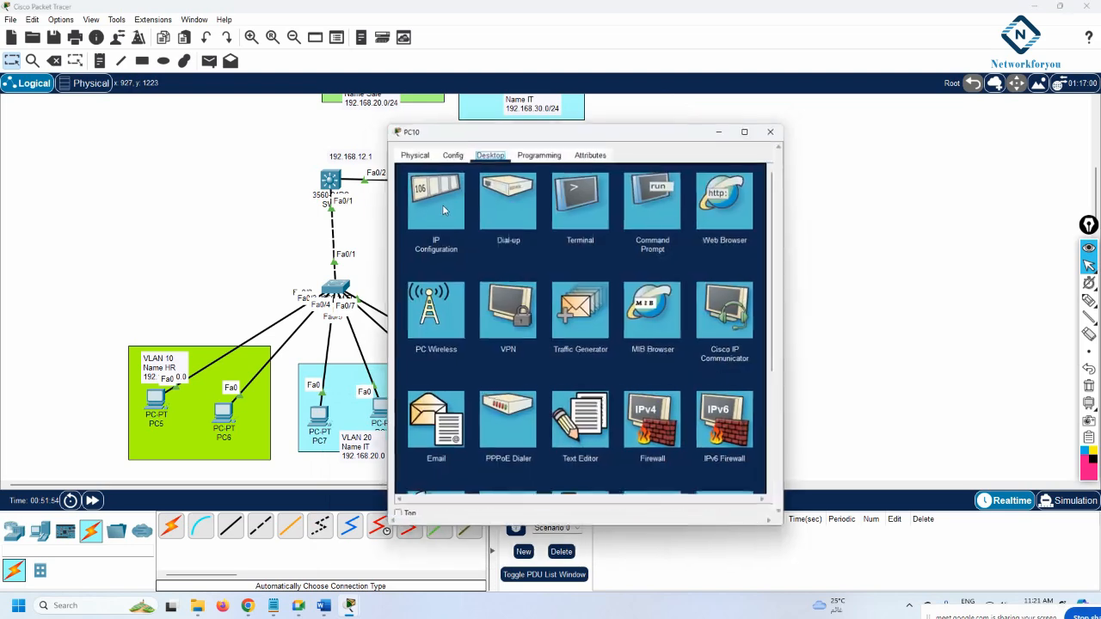
{"action": "left_click", "coordinate": [479, 243]}
{"action": "left_click", "coordinate": [765, 174]}
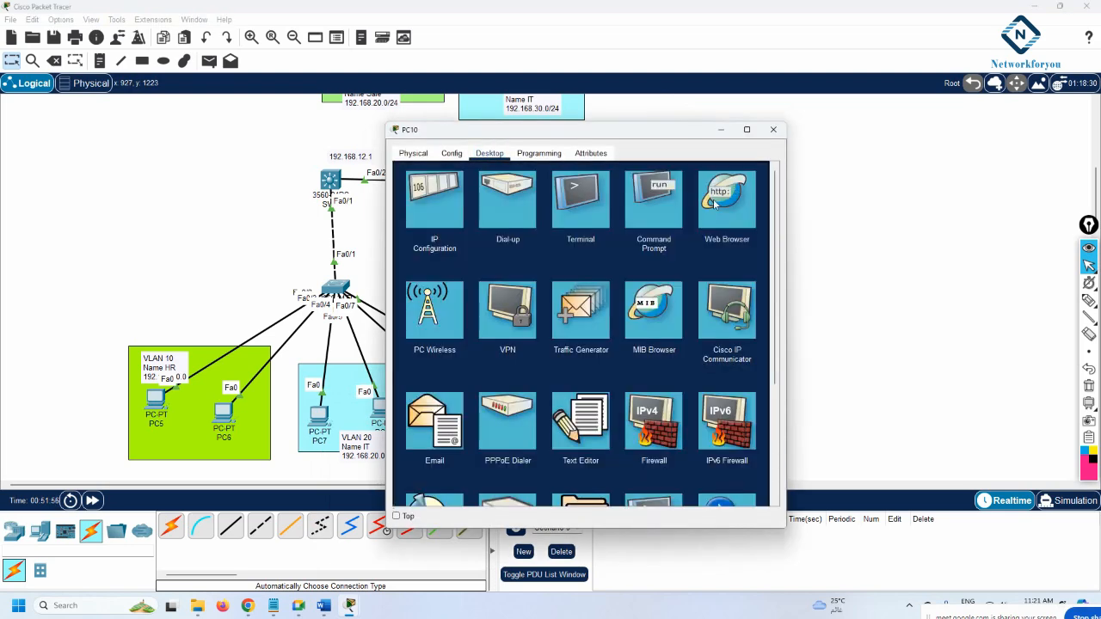
{"action": "left_click", "coordinate": [718, 206]}
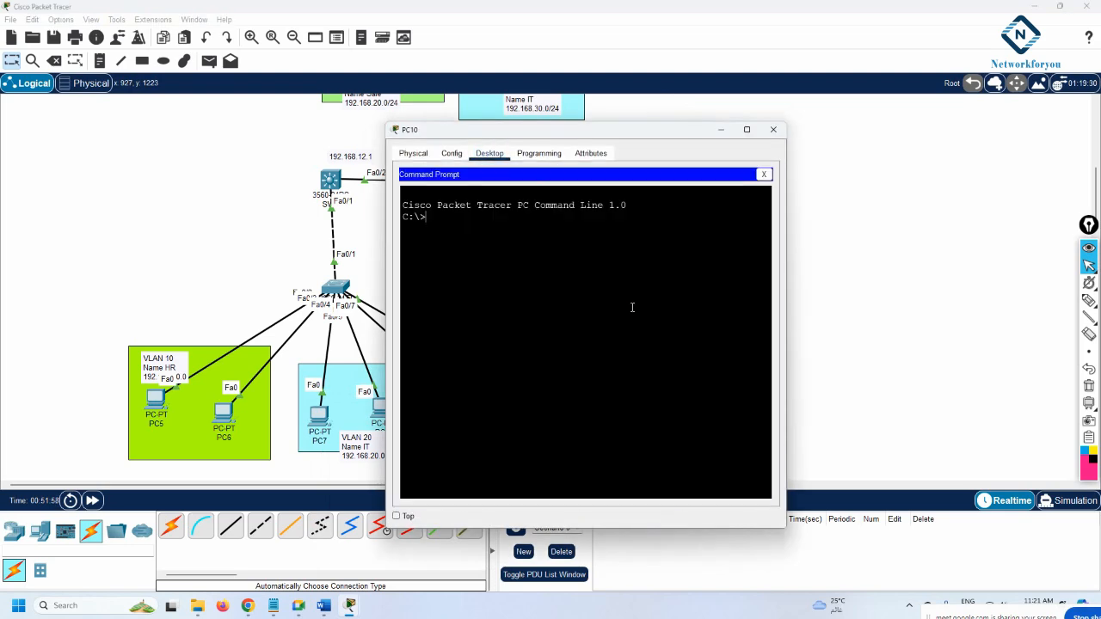
{"action": "type", "text": "ping 8.8.8.8"}
{"action": "key", "text": "Return"}
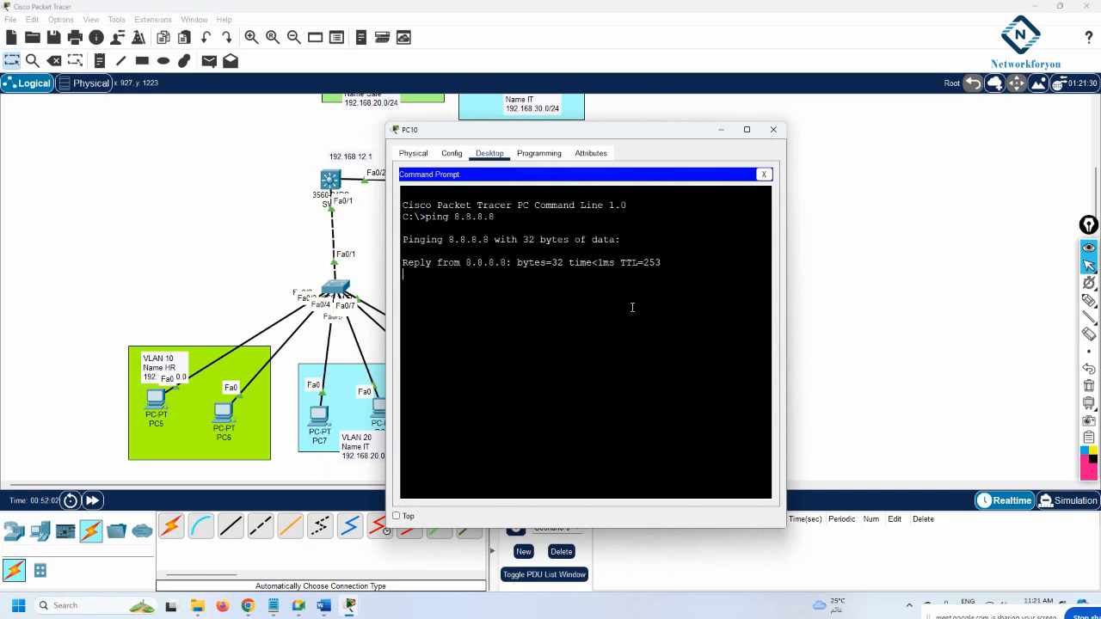